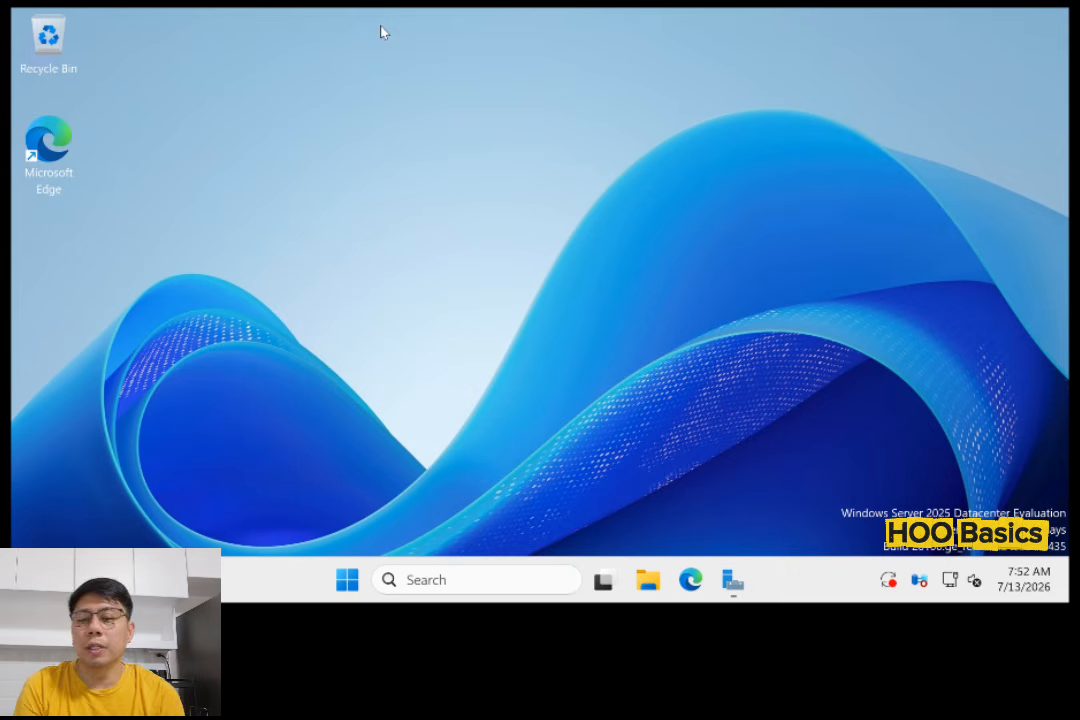
right_click(432, 204)
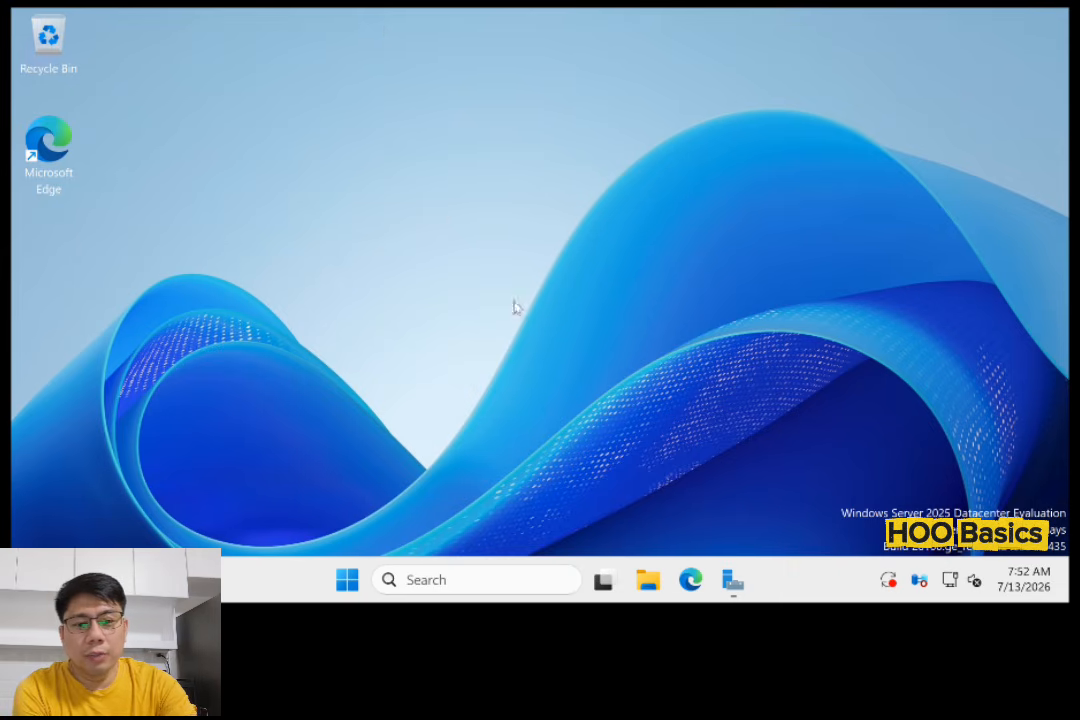
click(513, 289)
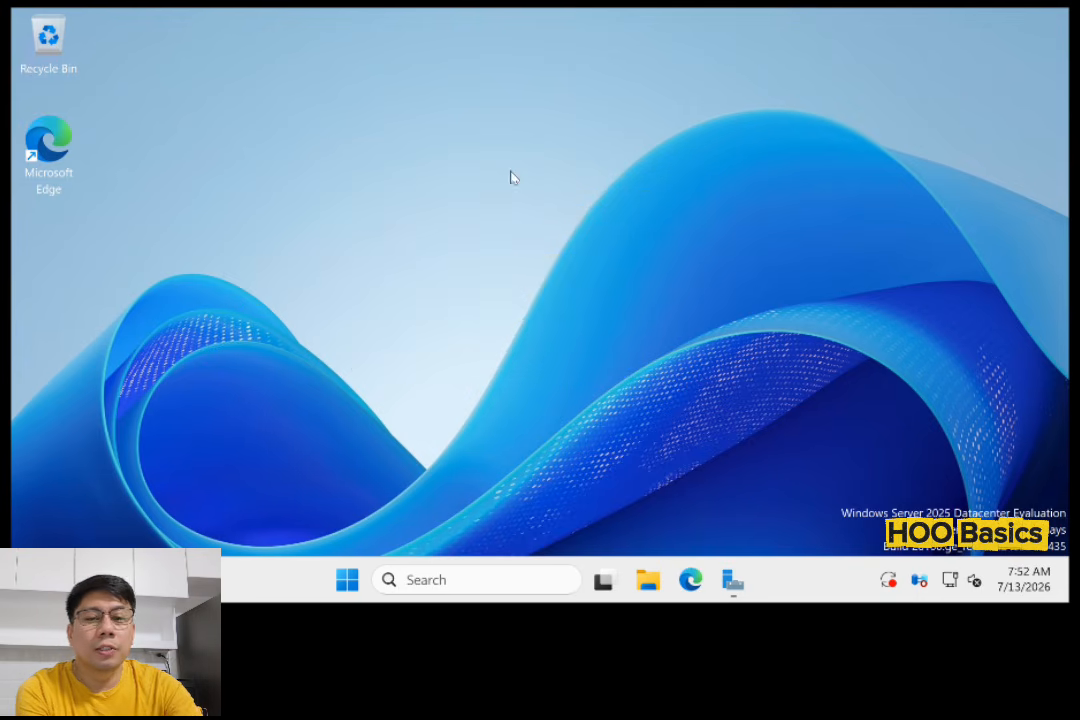
right_click(490, 146)
click(545, 223)
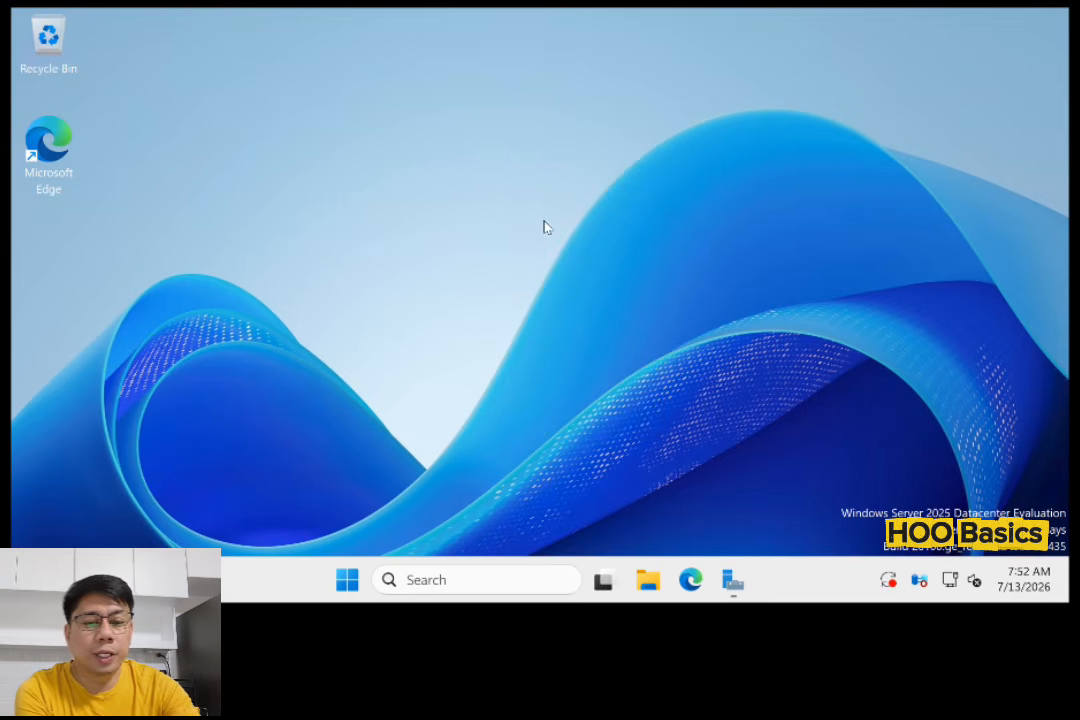
Open the list of network adapters through Control Panel's Network and Sharing Center.
click(546, 581)
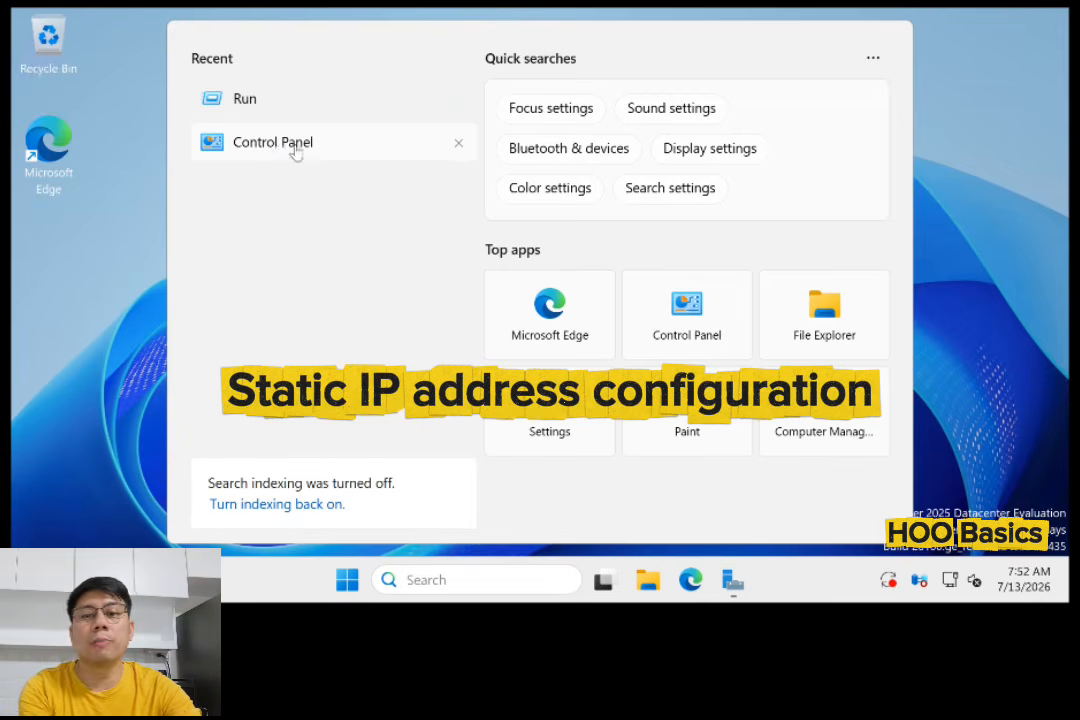
click(277, 148)
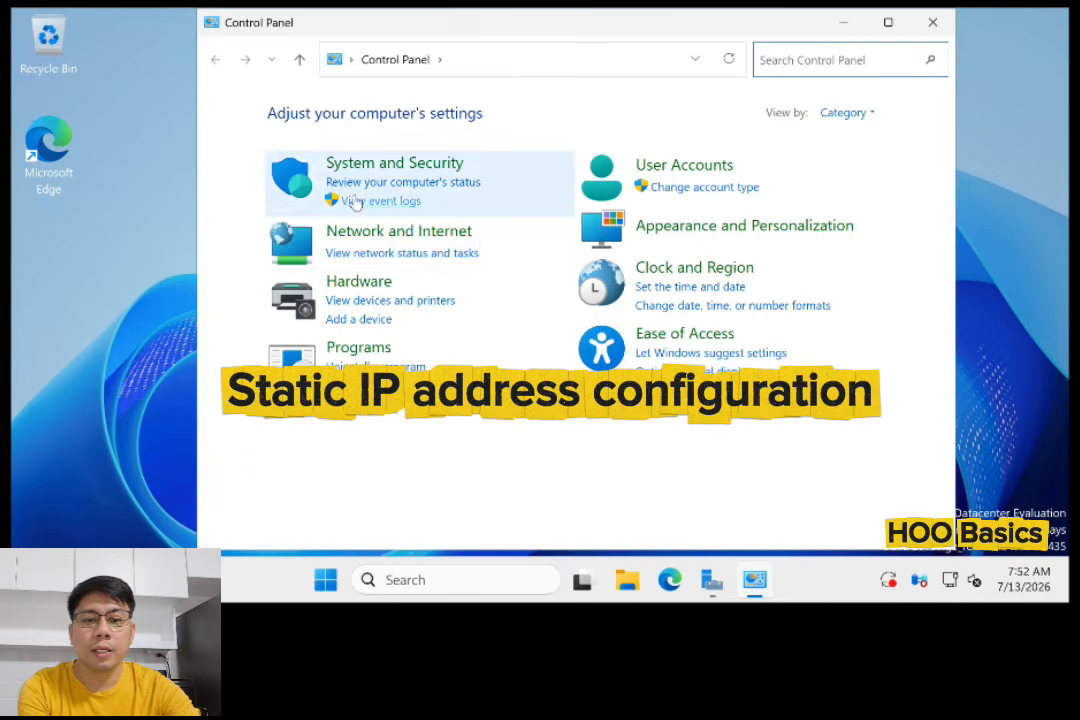
click(379, 232)
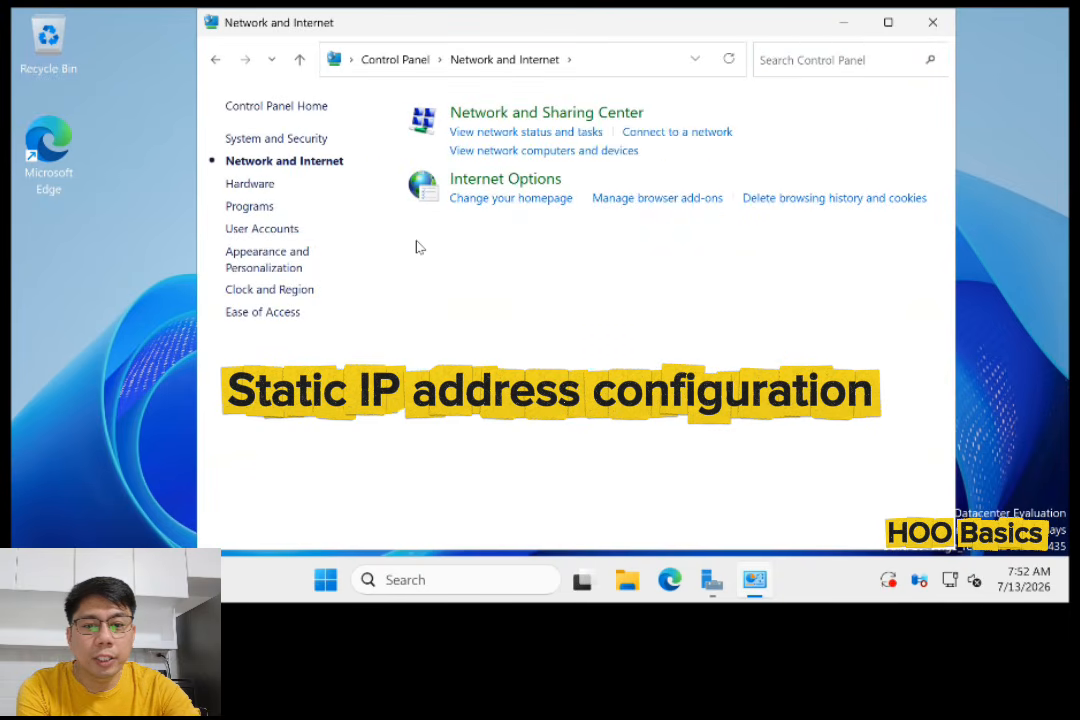
click(512, 113)
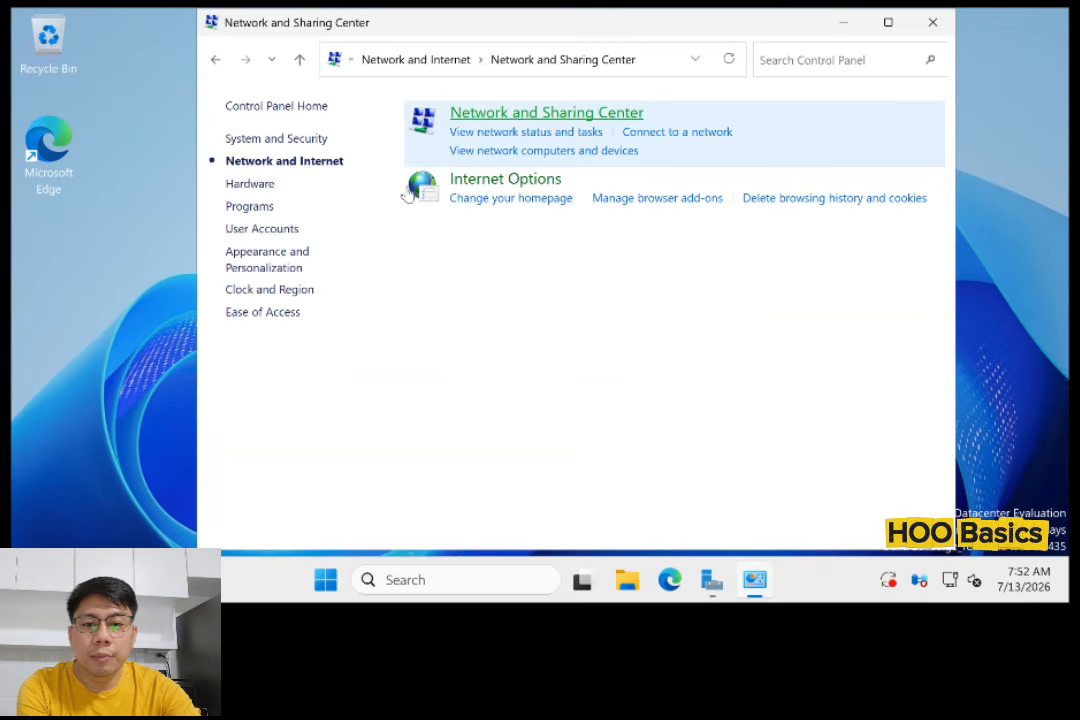
click(294, 144)
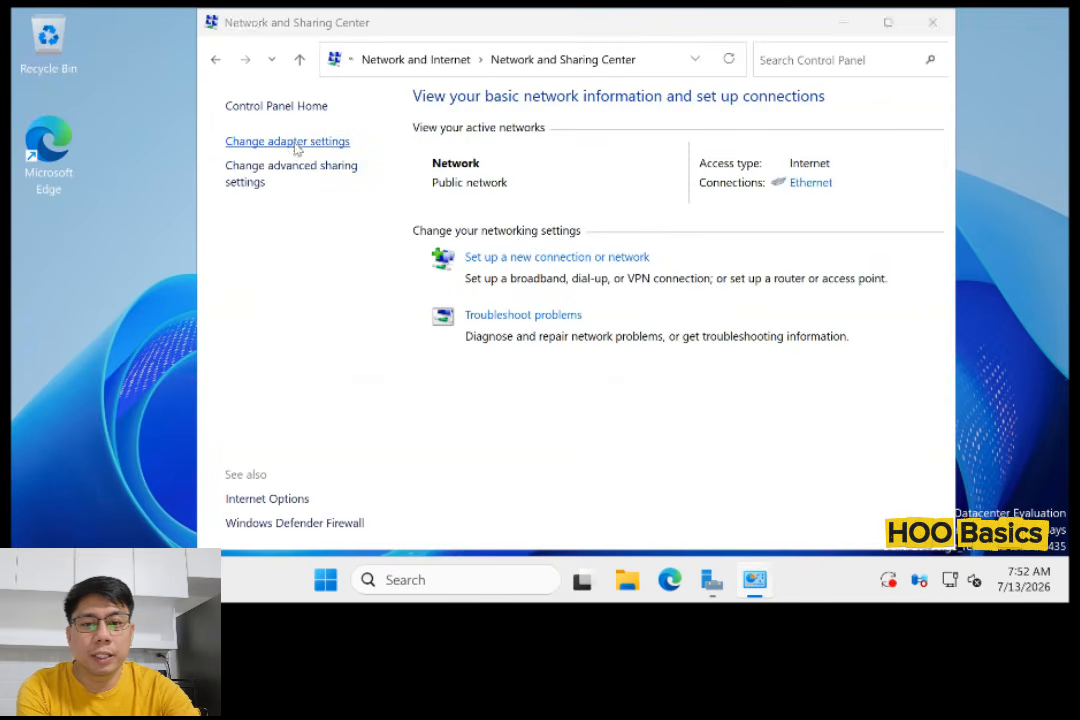
Examine the Ethernet adapter's connection details, checking its IPv4 address and DNS server, and close the status windows.
right_click(281, 152)
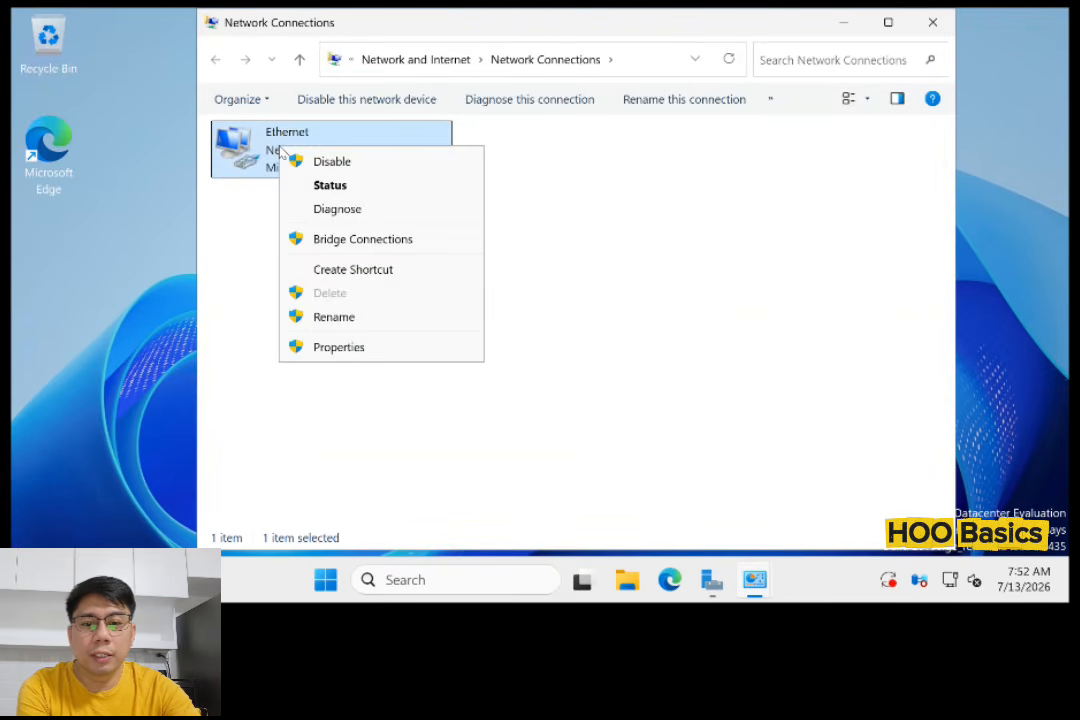
double_click(269, 142)
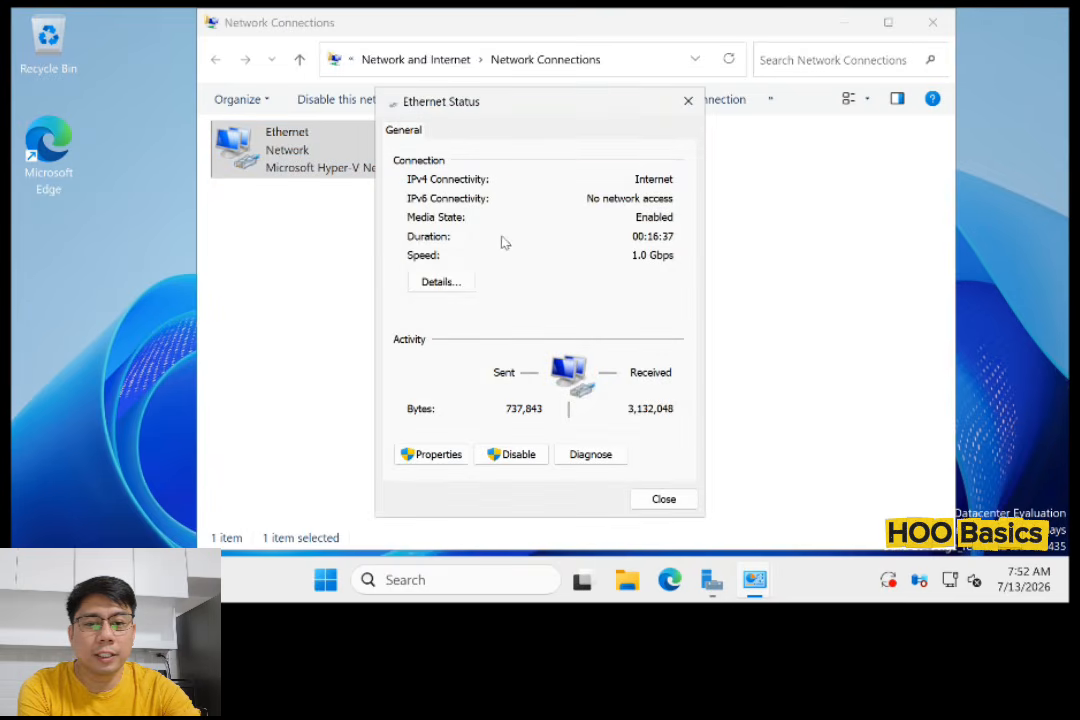
click(447, 283)
click(593, 253)
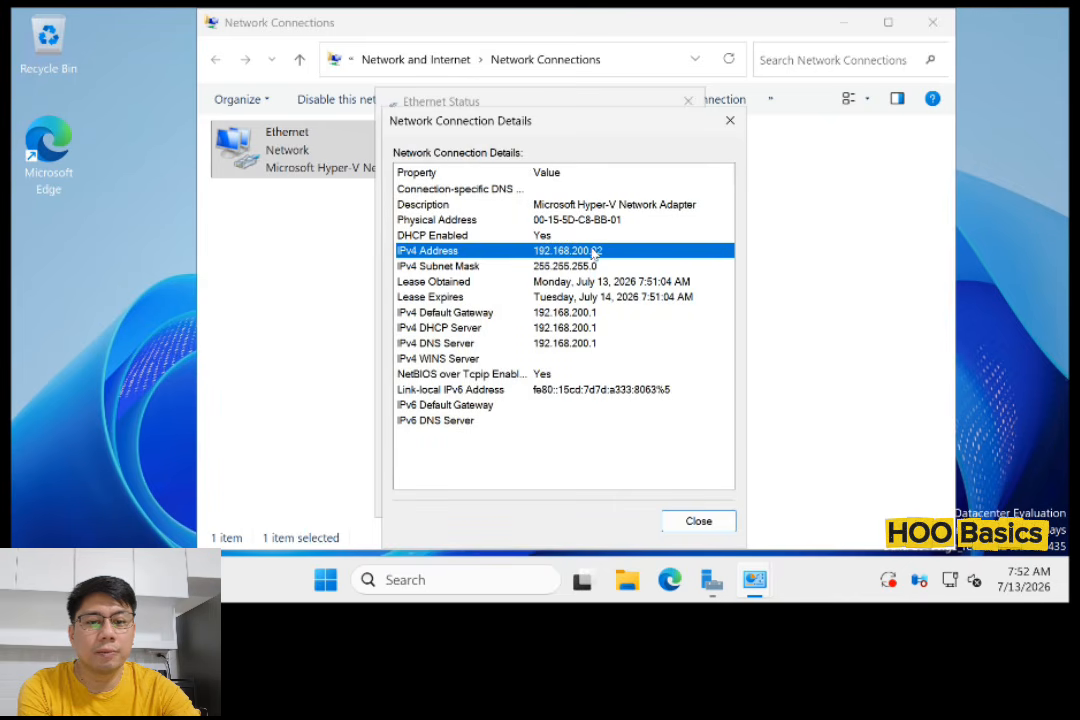
click(432, 345)
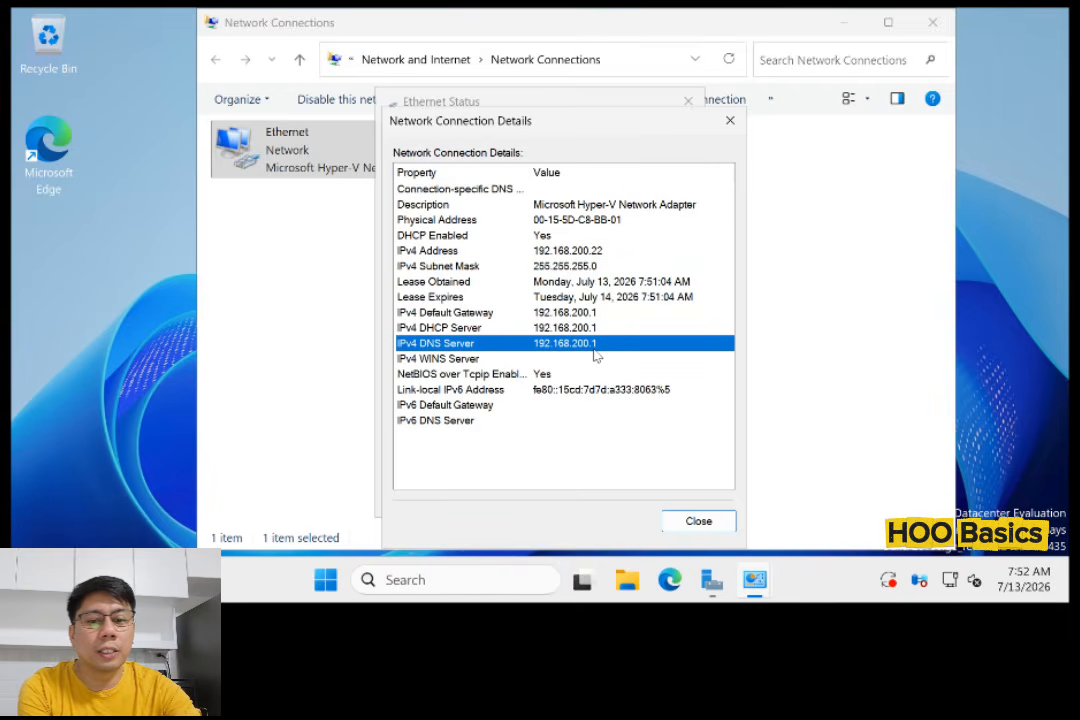
click(730, 120)
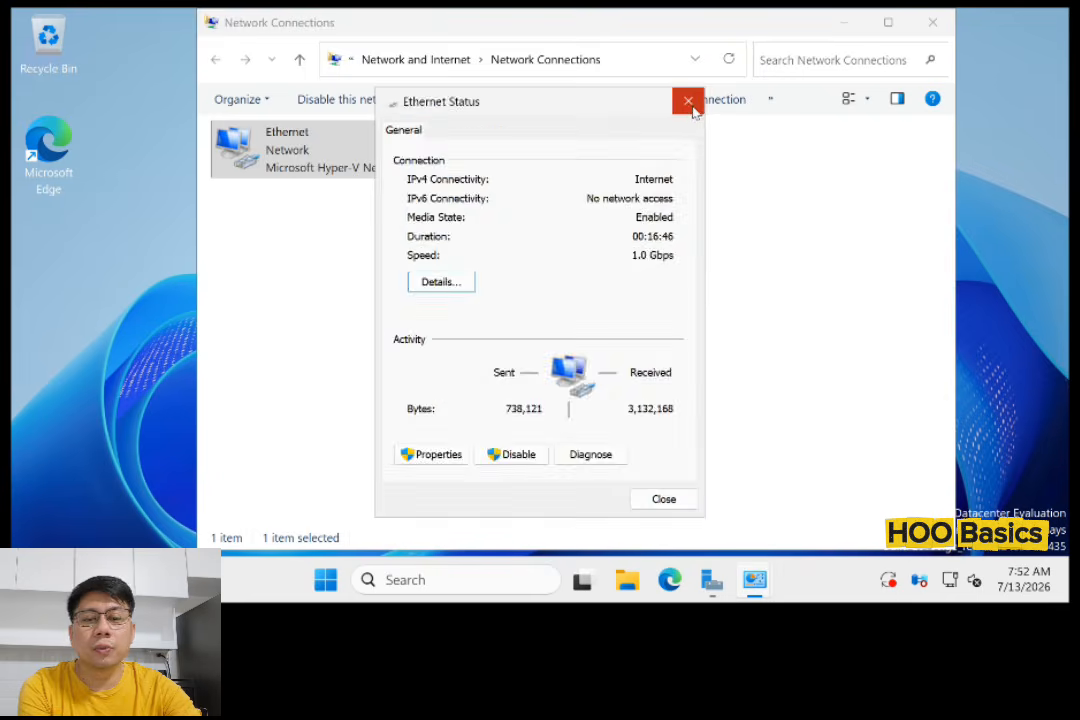
click(687, 101)
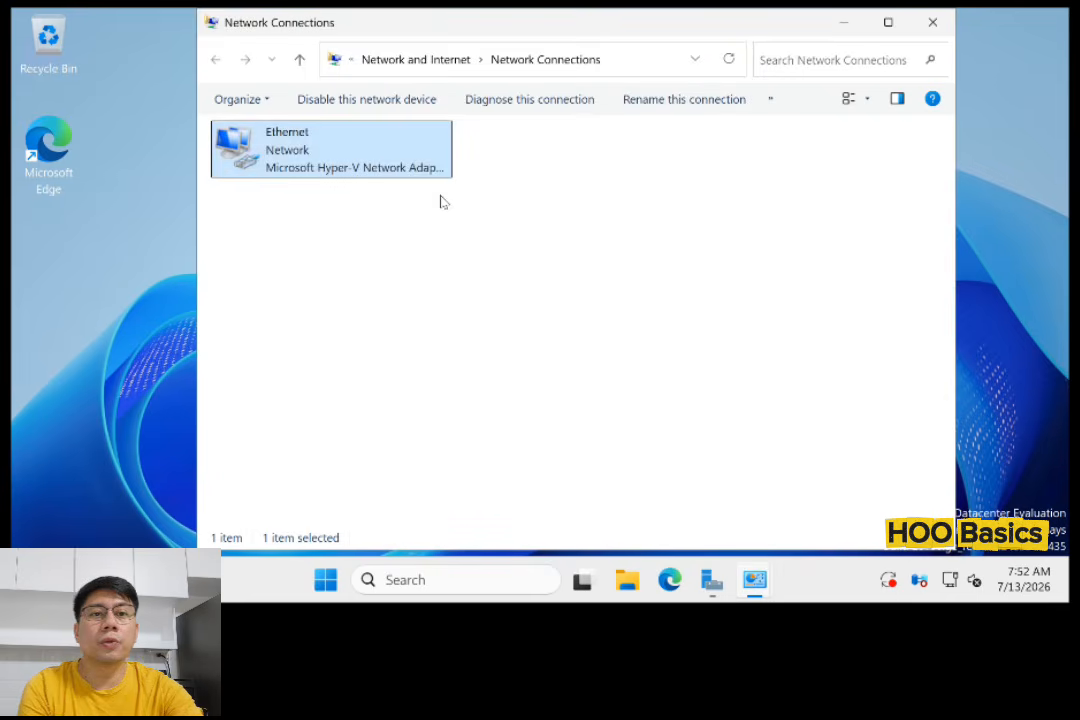
Open the Internet Protocol Version 4 (TCP/IPv4) properties of the Ethernet adapter.
right_click(304, 152)
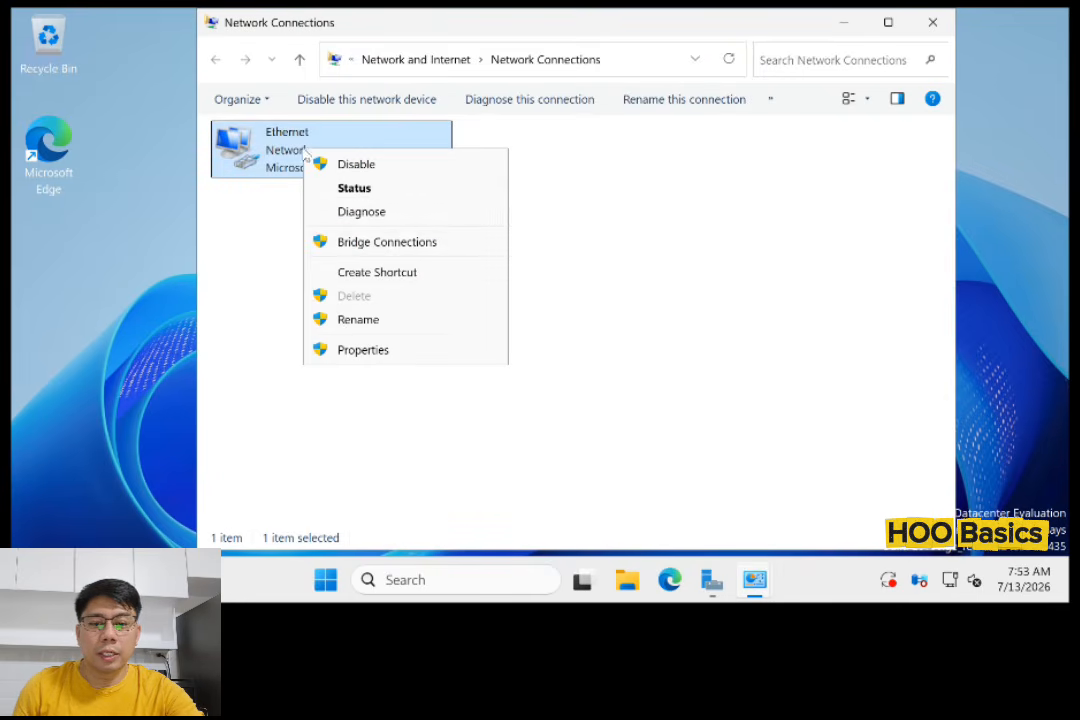
click(352, 352)
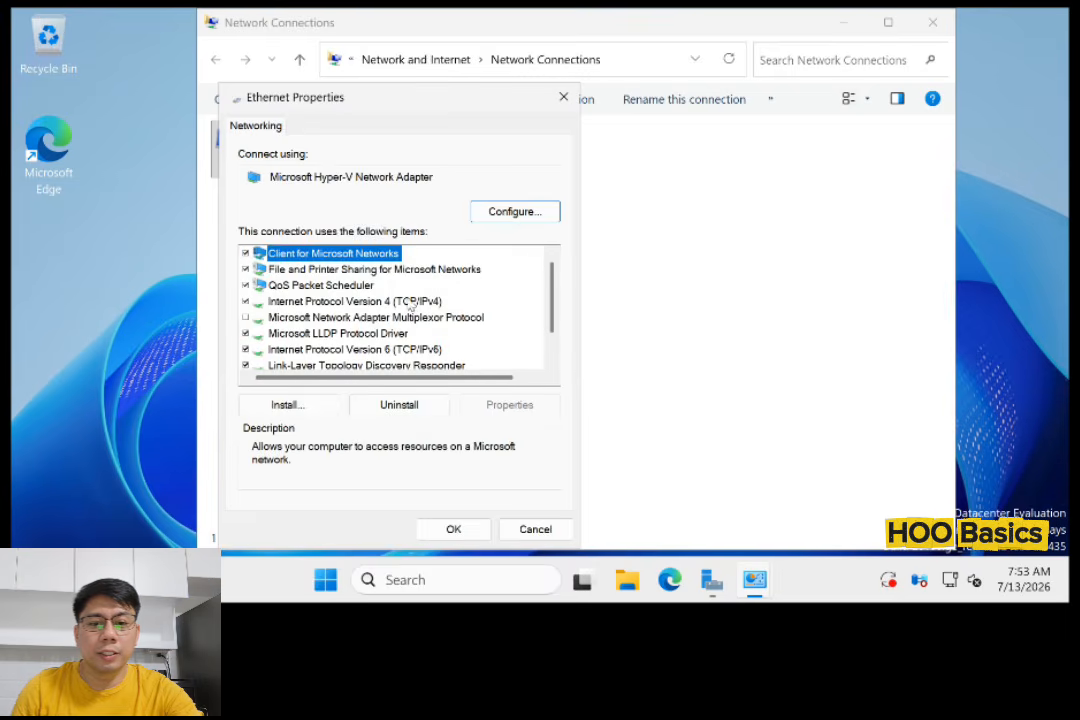
double_click(410, 302)
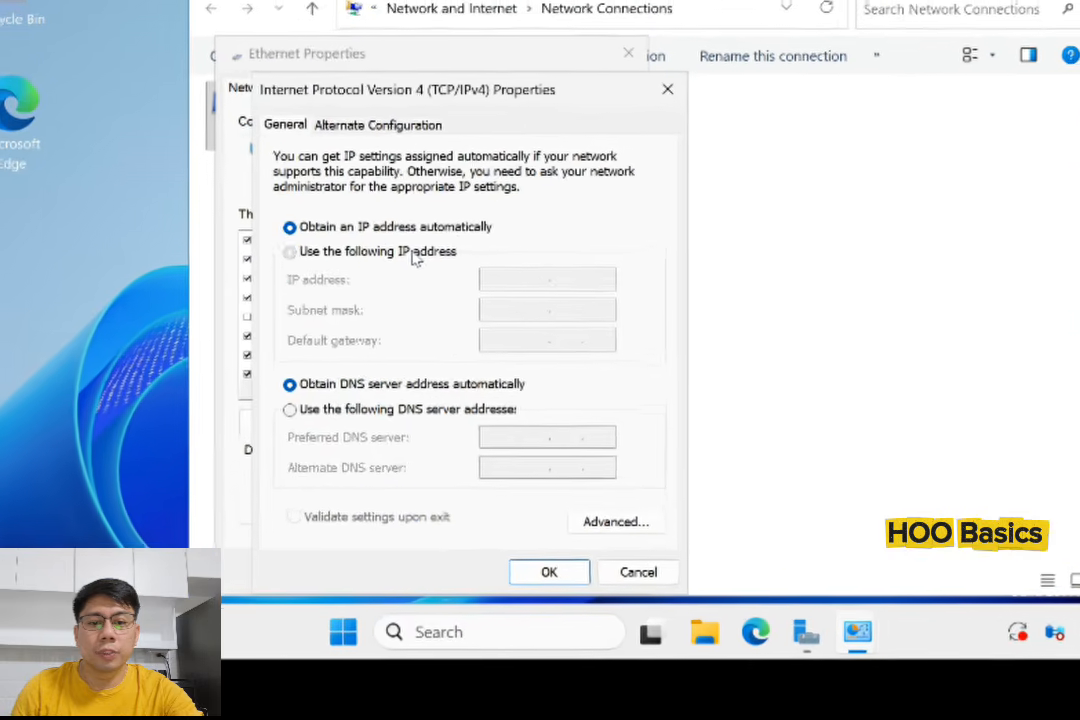
Assign the static IP address 192.168.200.10 with subnet mask 255.255.255.0.
click(385, 264)
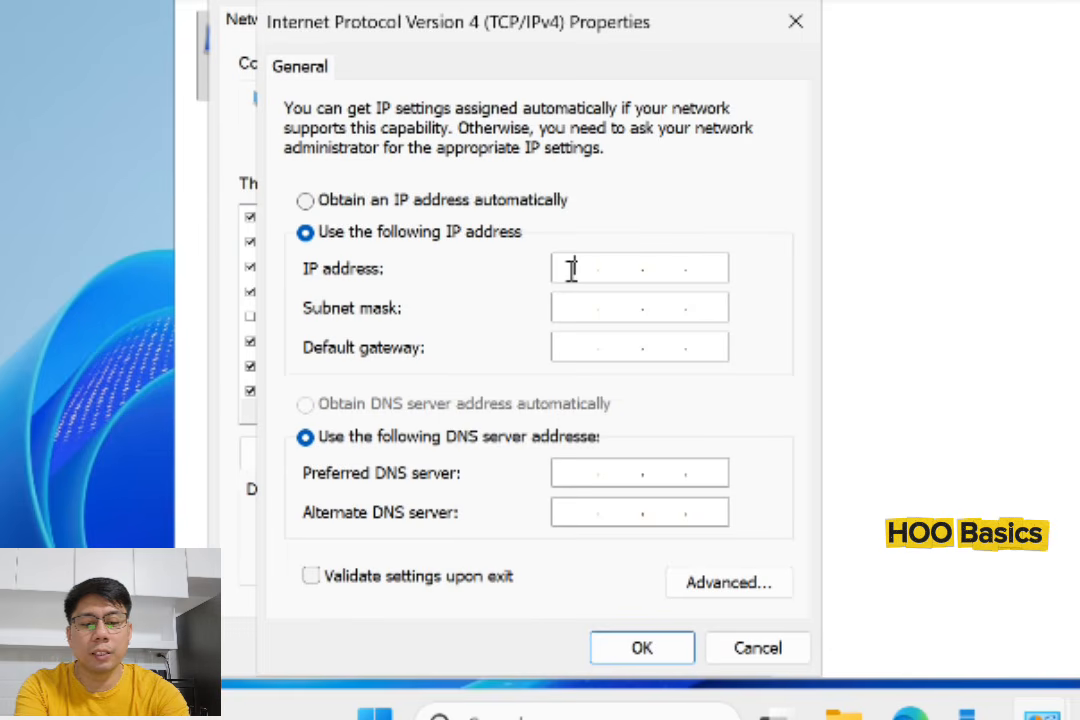
text(192.)
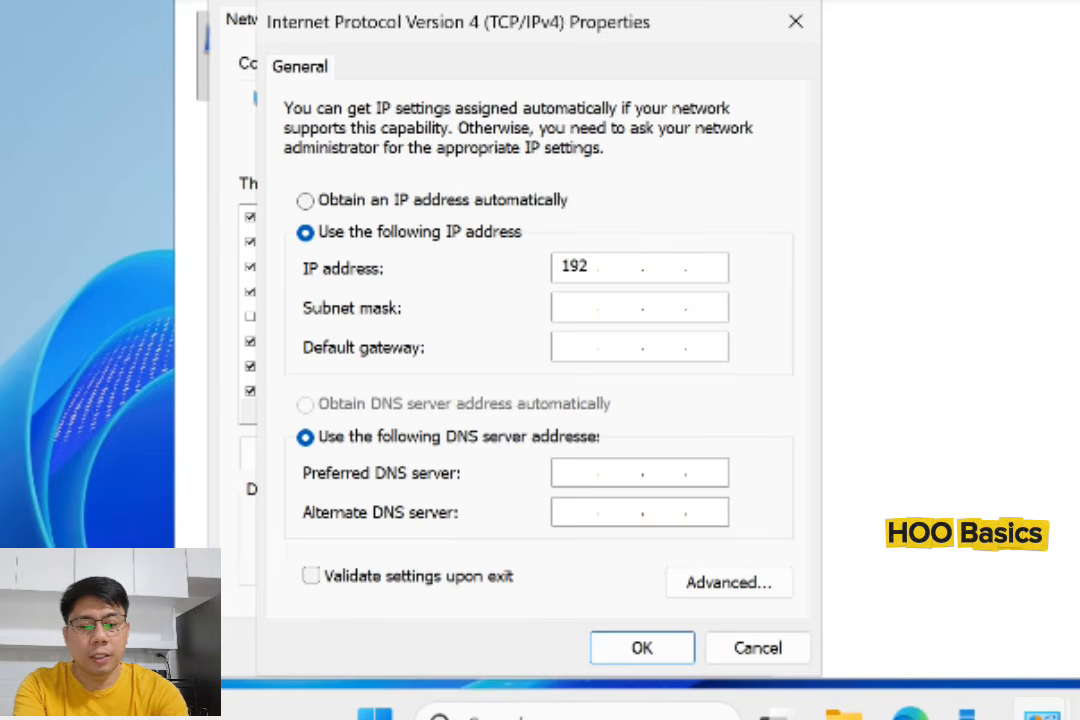
text(168.)
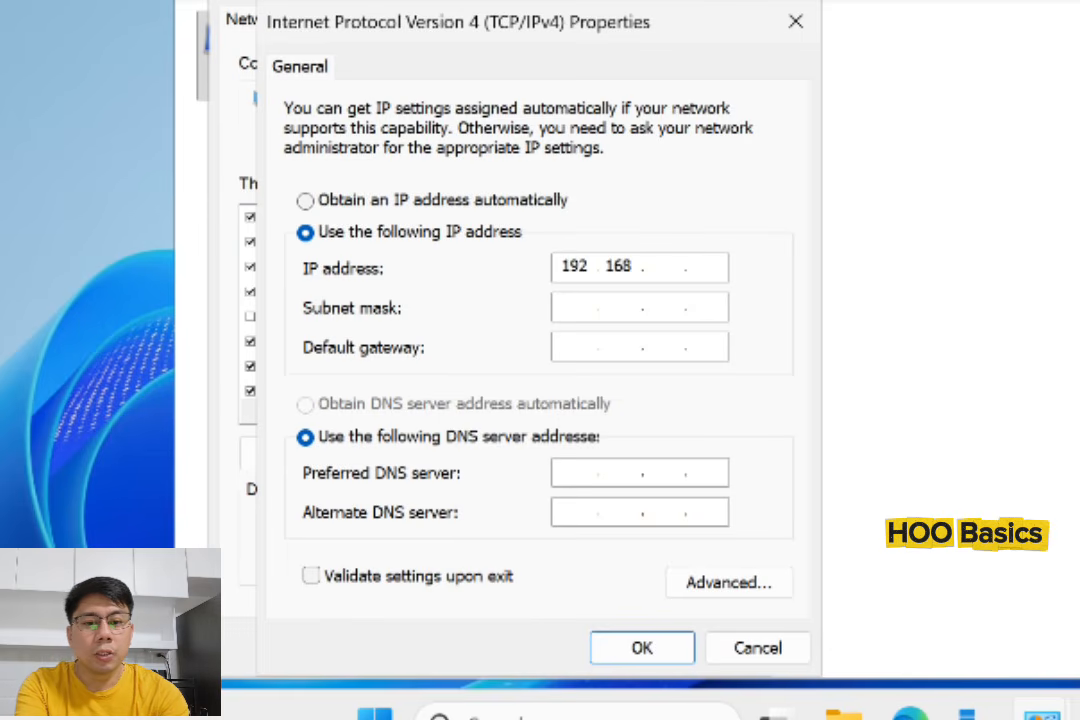
text(200.)
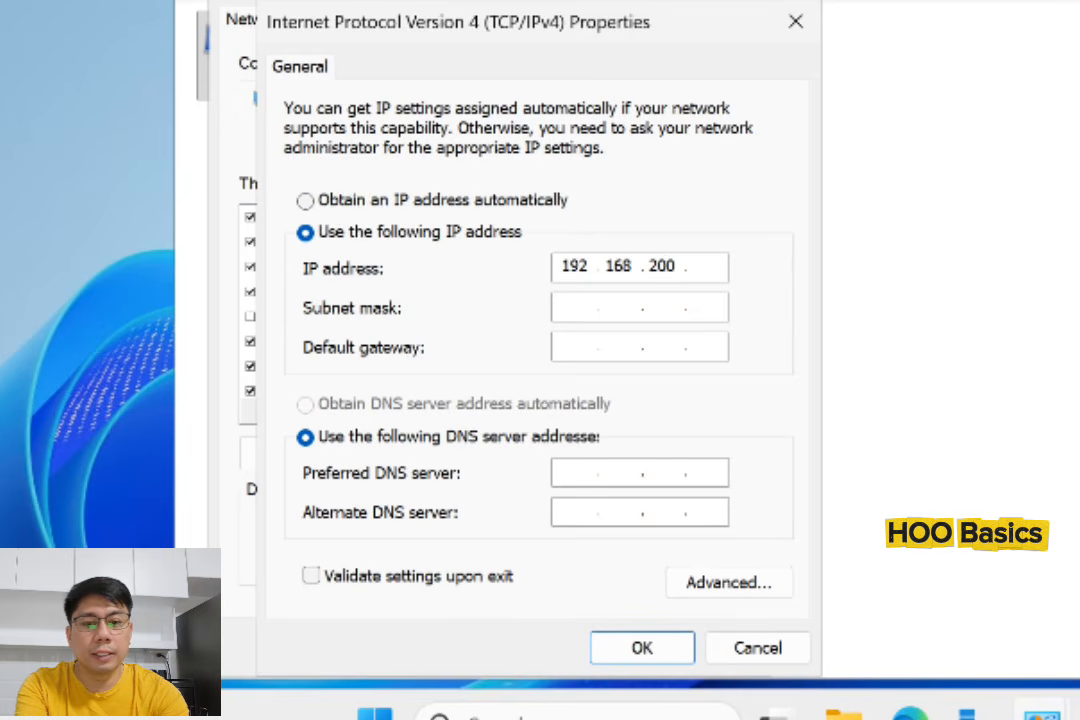
text(10)
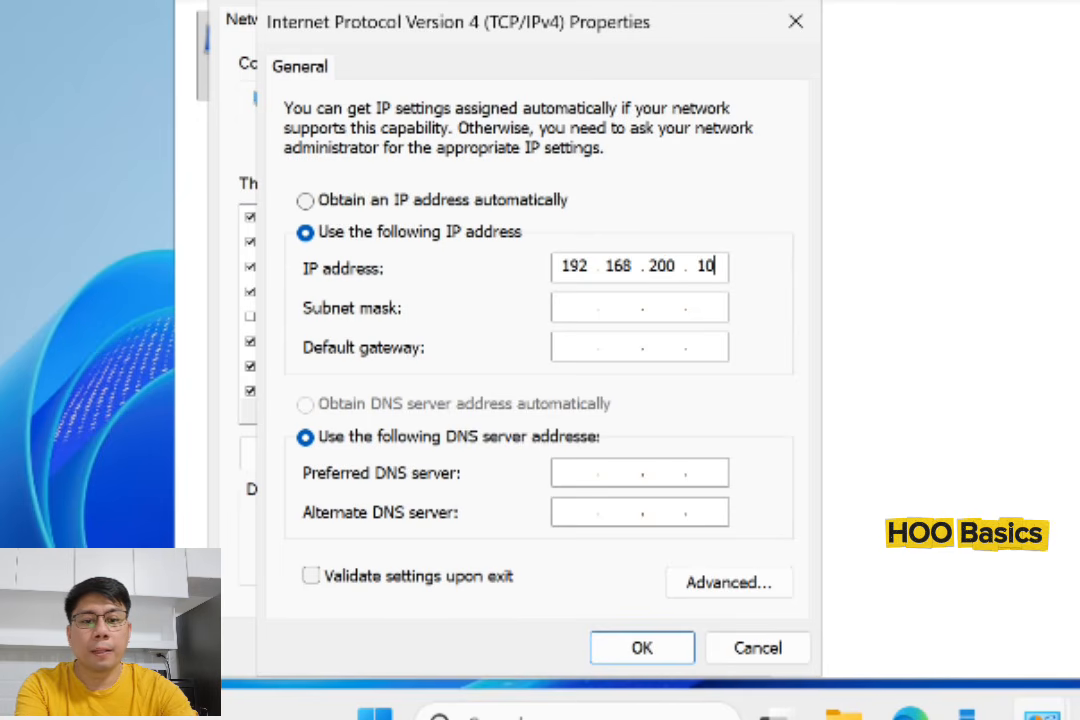
click(598, 313)
Set the default gateway to 192.168.200.1.
click(591, 343)
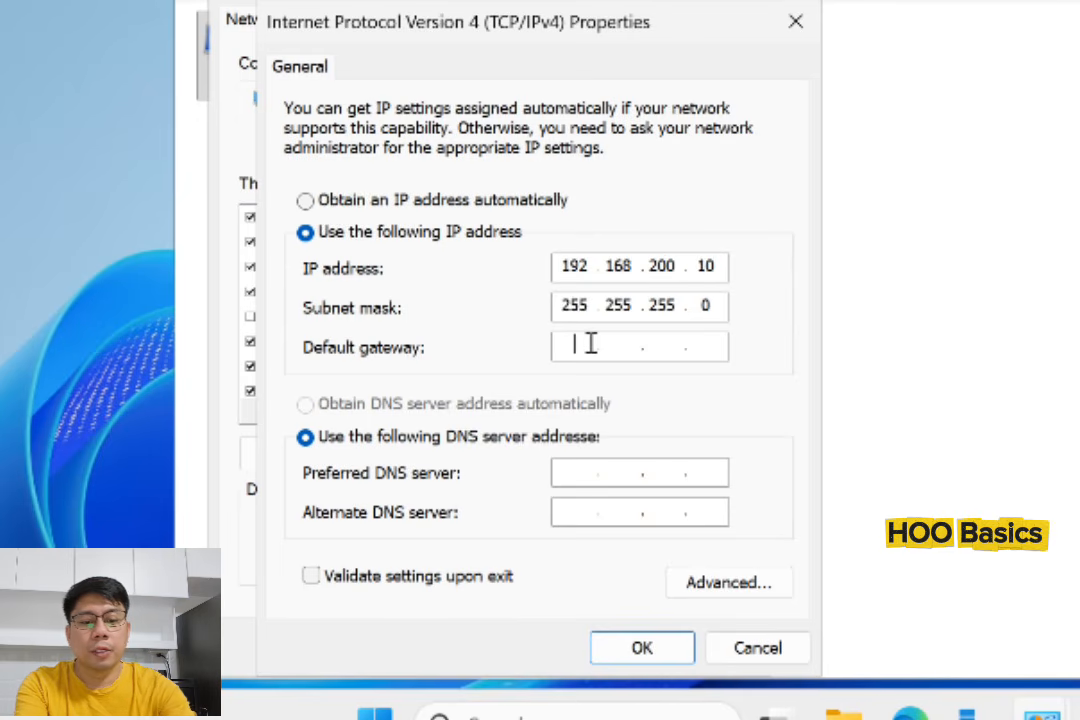
text(1)
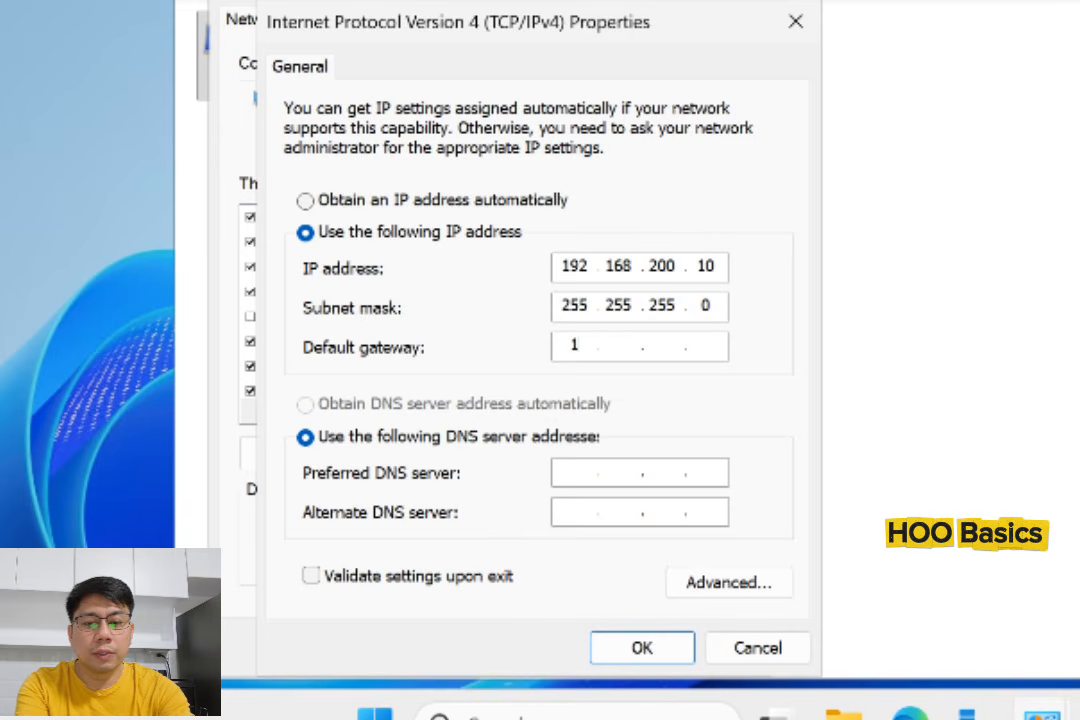
text(92 . )
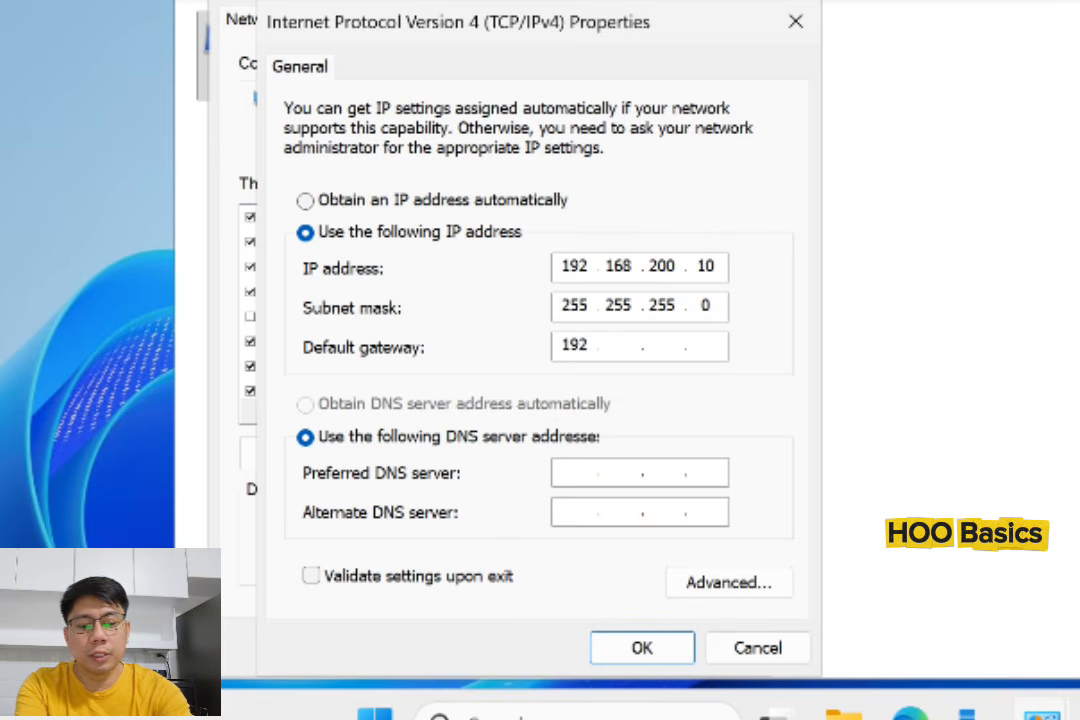
text(168 . )
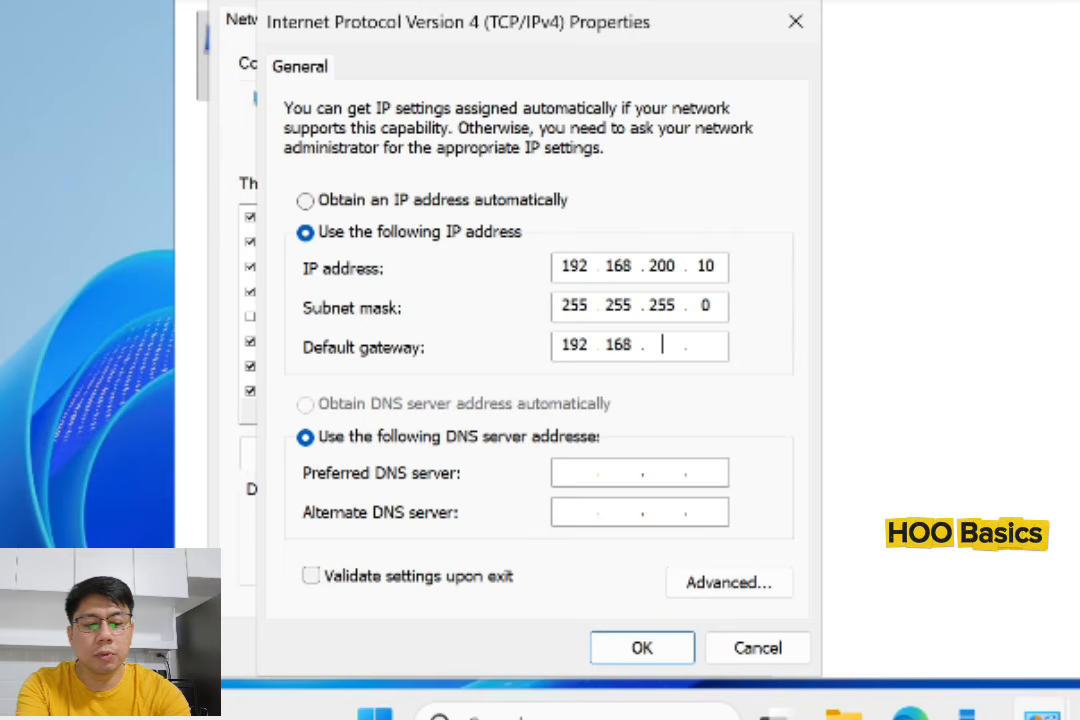
text(200)
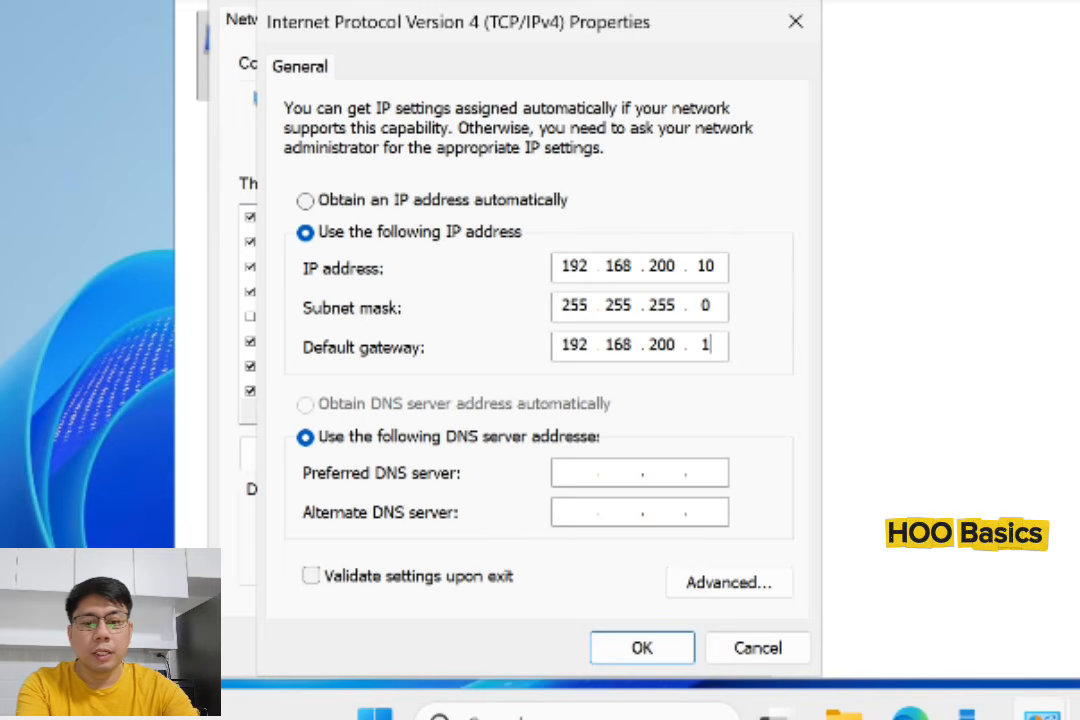
Set the preferred DNS server to the server's own static address, 192.168.200.10.
click(578, 474)
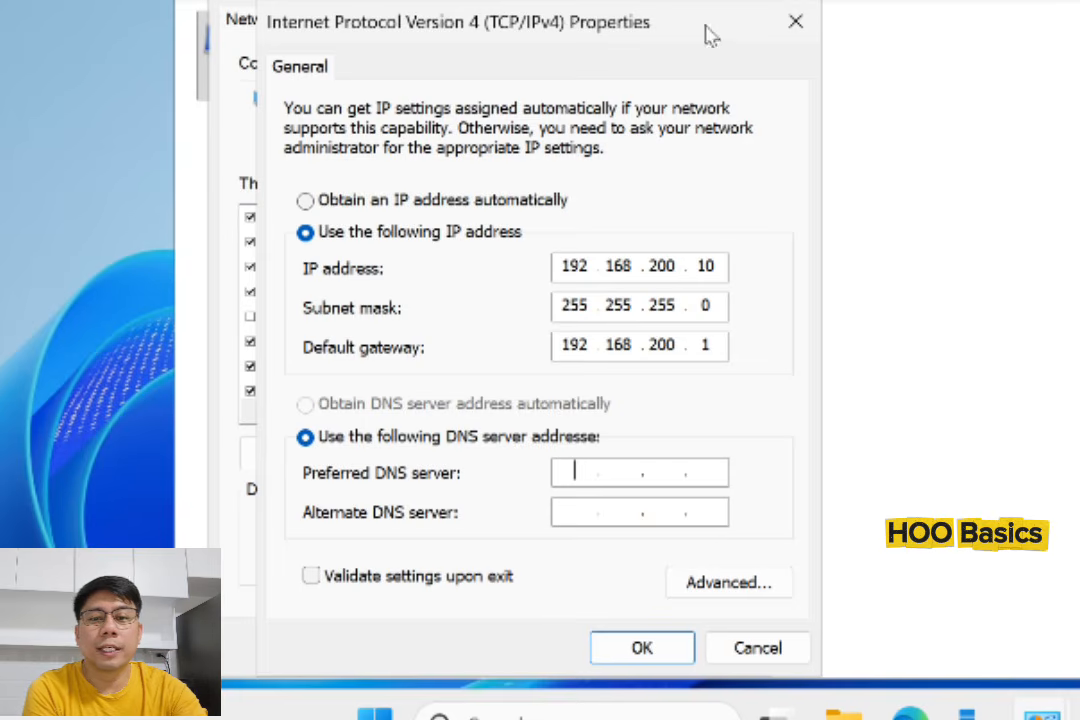
drag(711, 34, 746, 28)
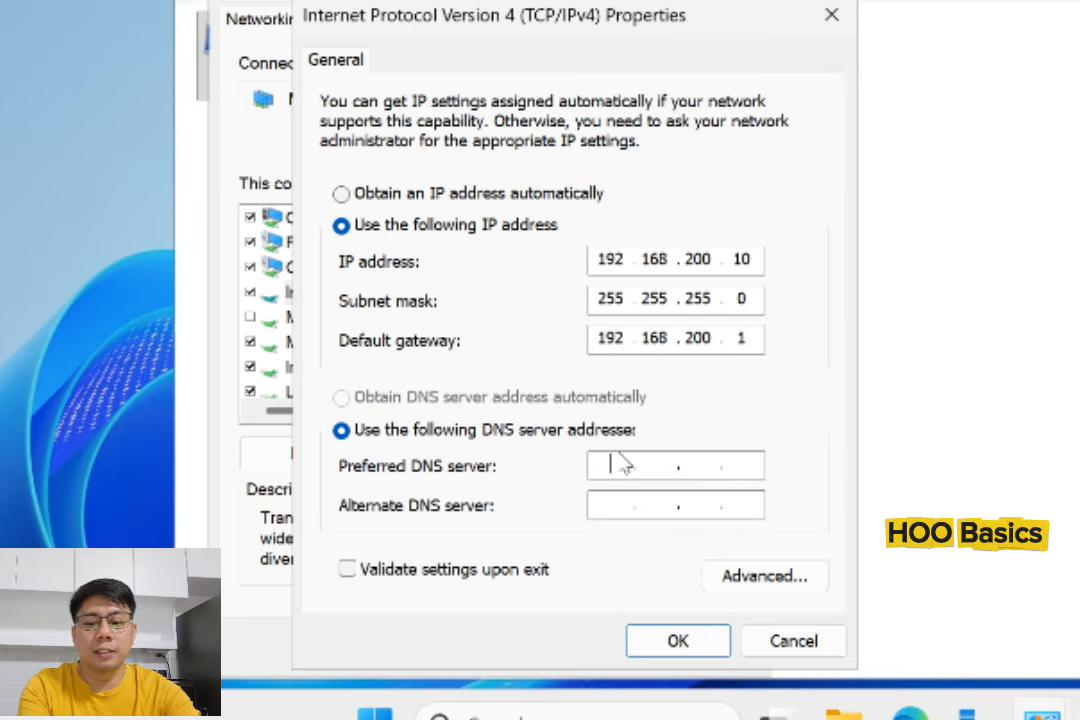
text(192.)
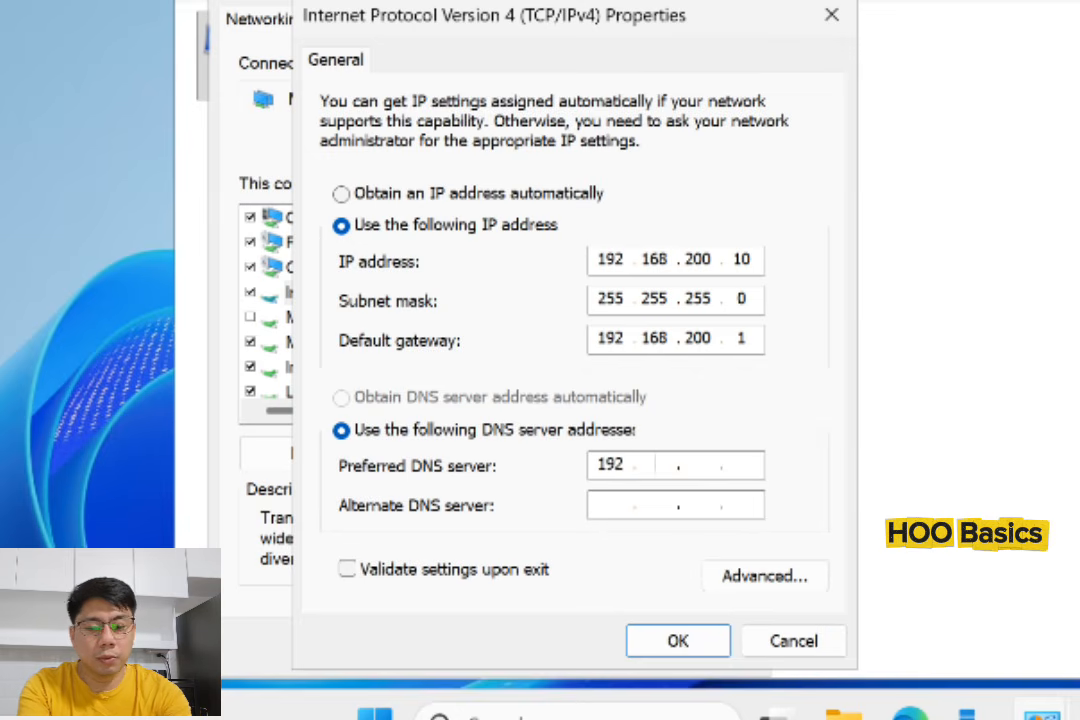
text(168.)
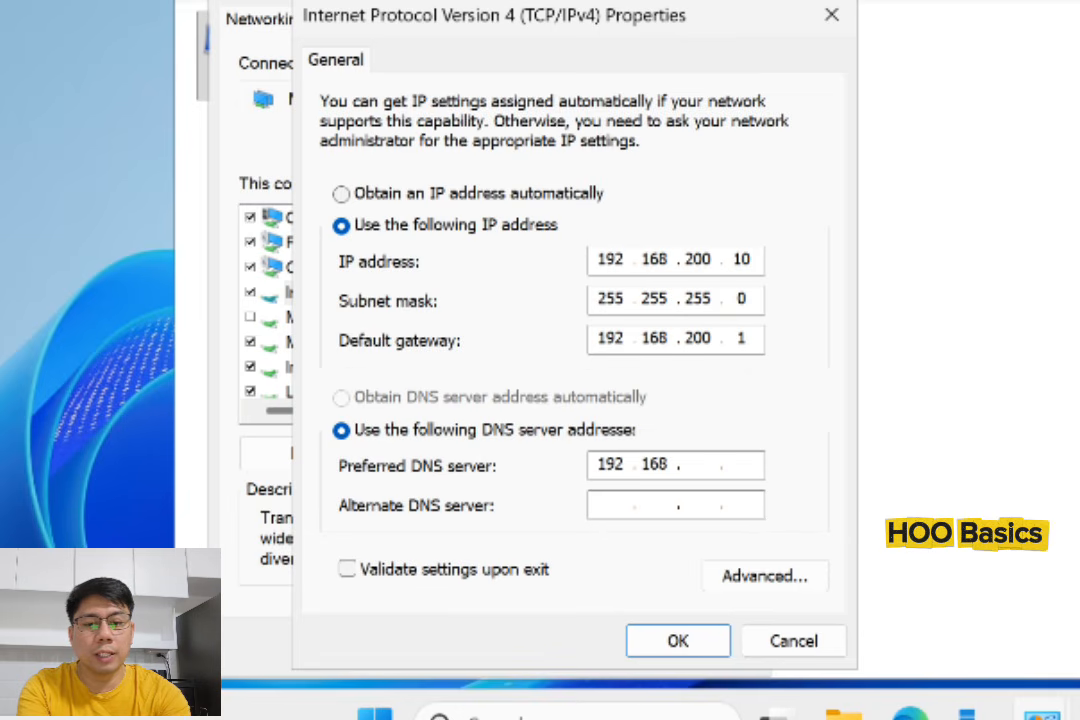
text(200.10)
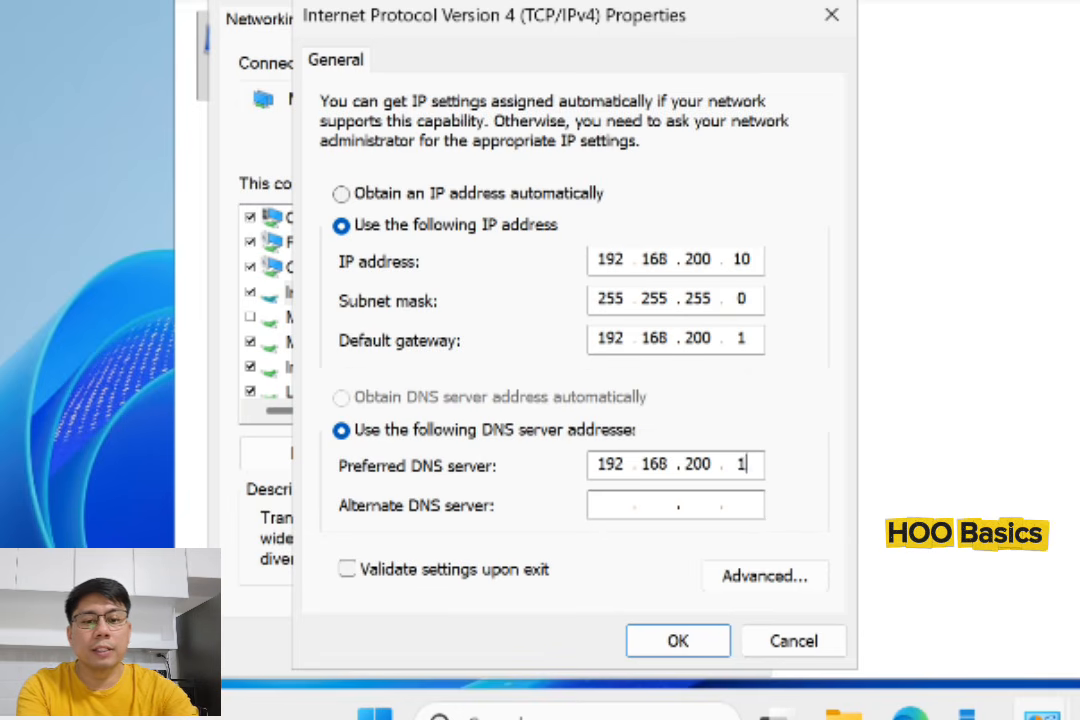
double_click(740, 463)
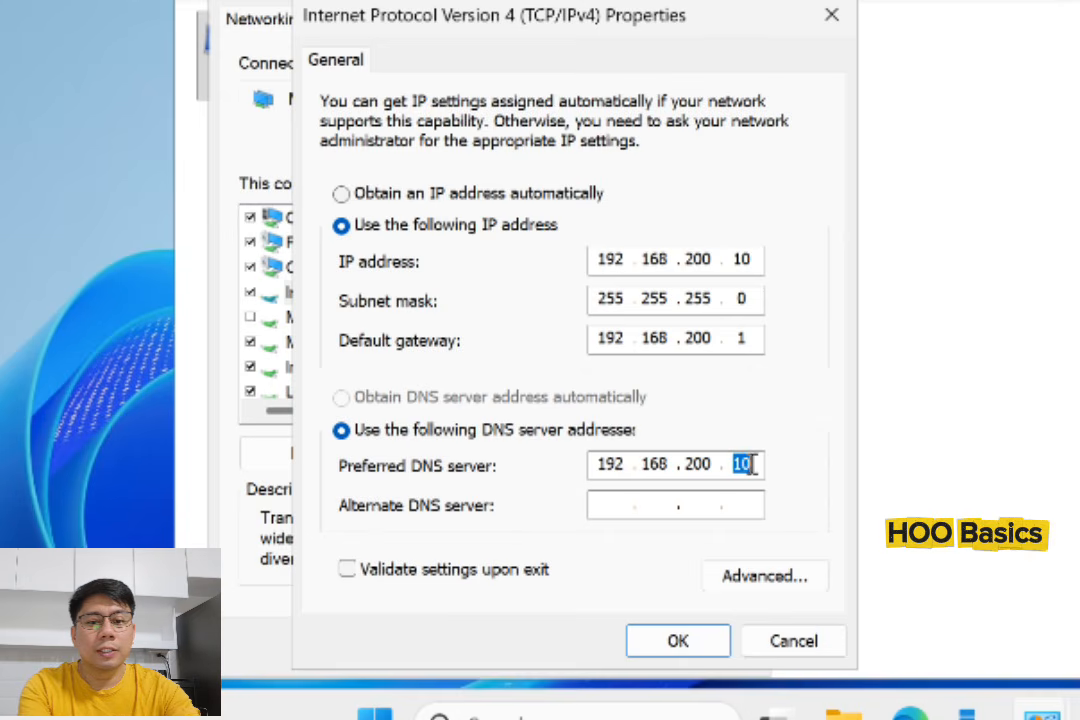
double_click(744, 259)
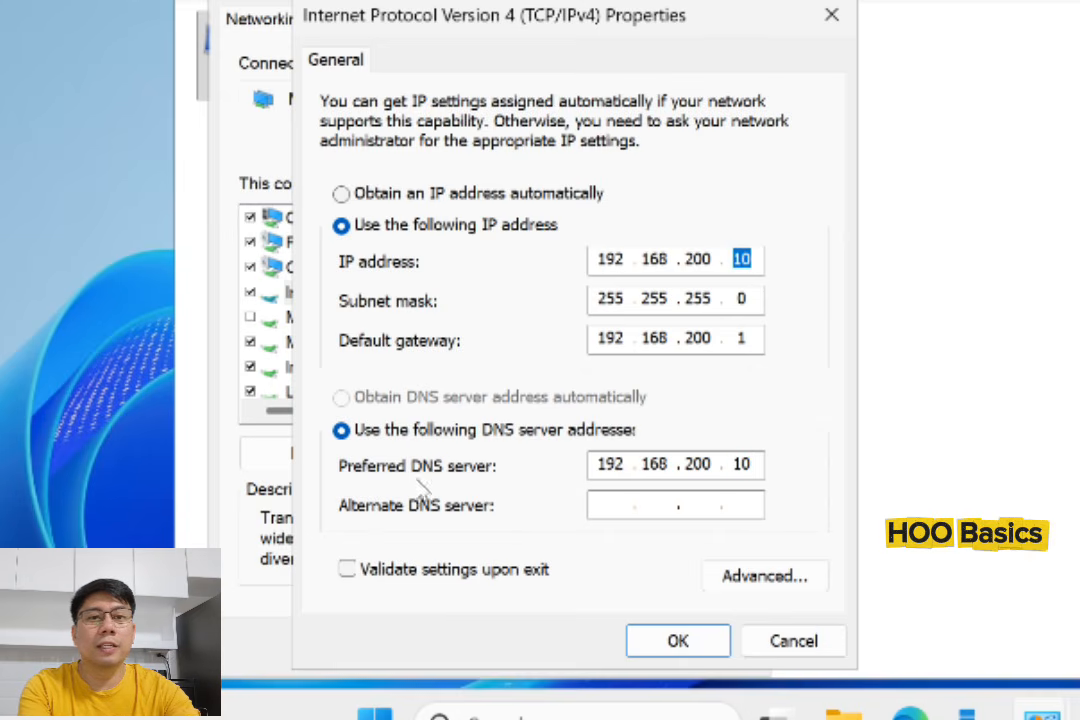
Set the alternate DNS server to the loopback address 127.0.0.1.
click(622, 508)
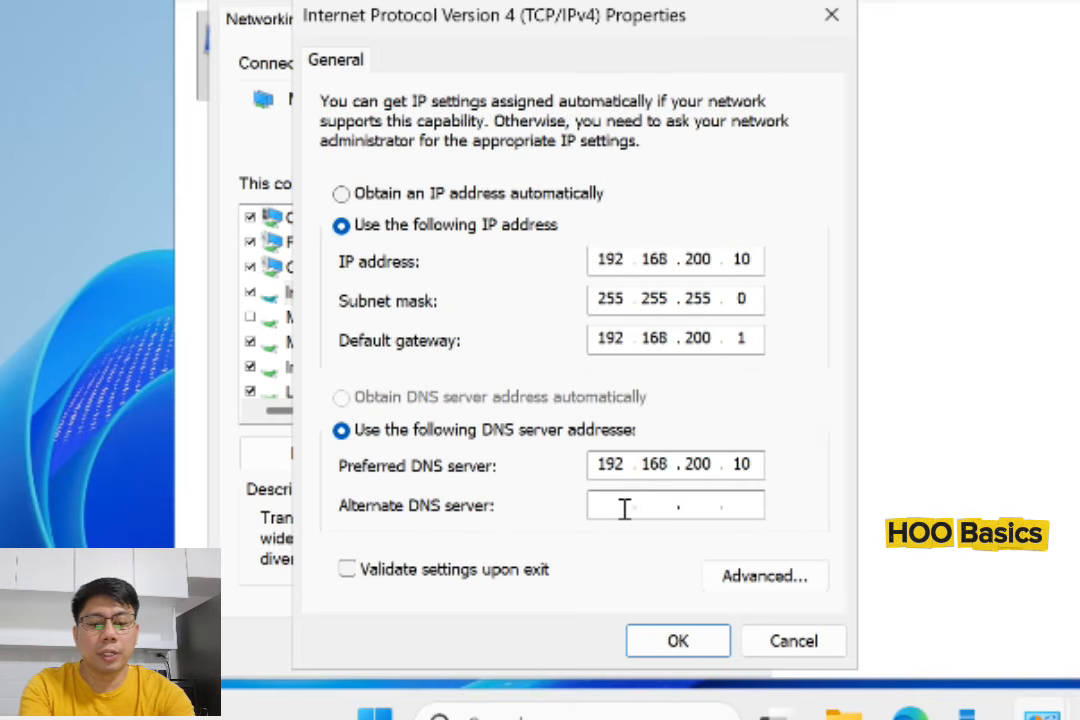
text(127.)
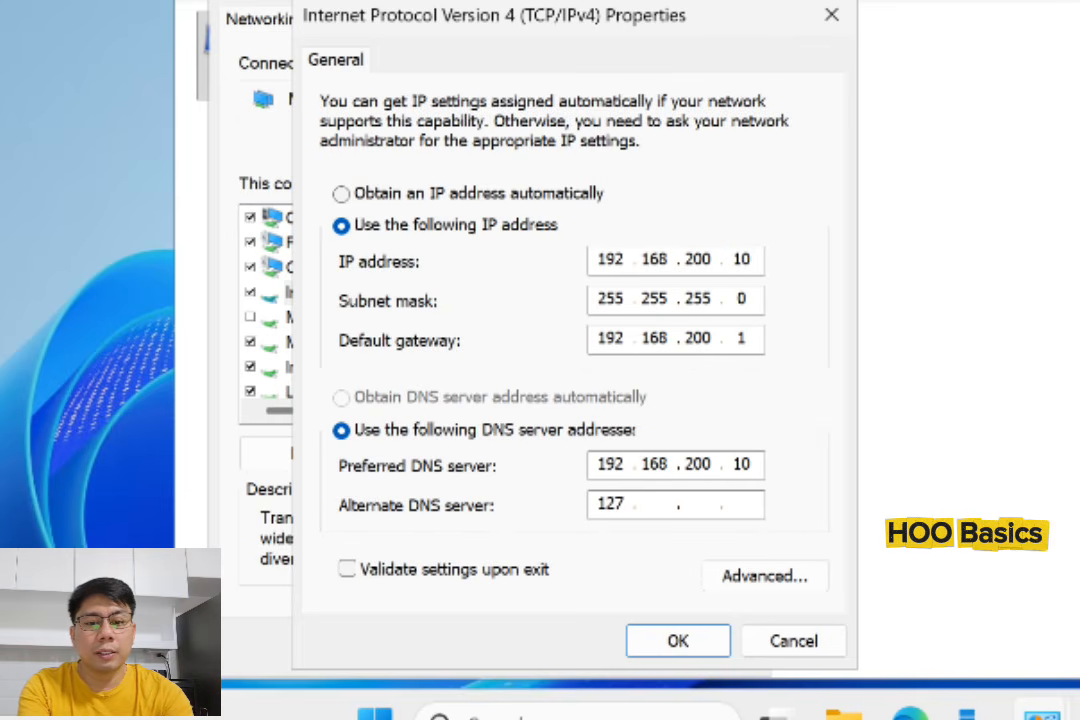
text(0.0.)
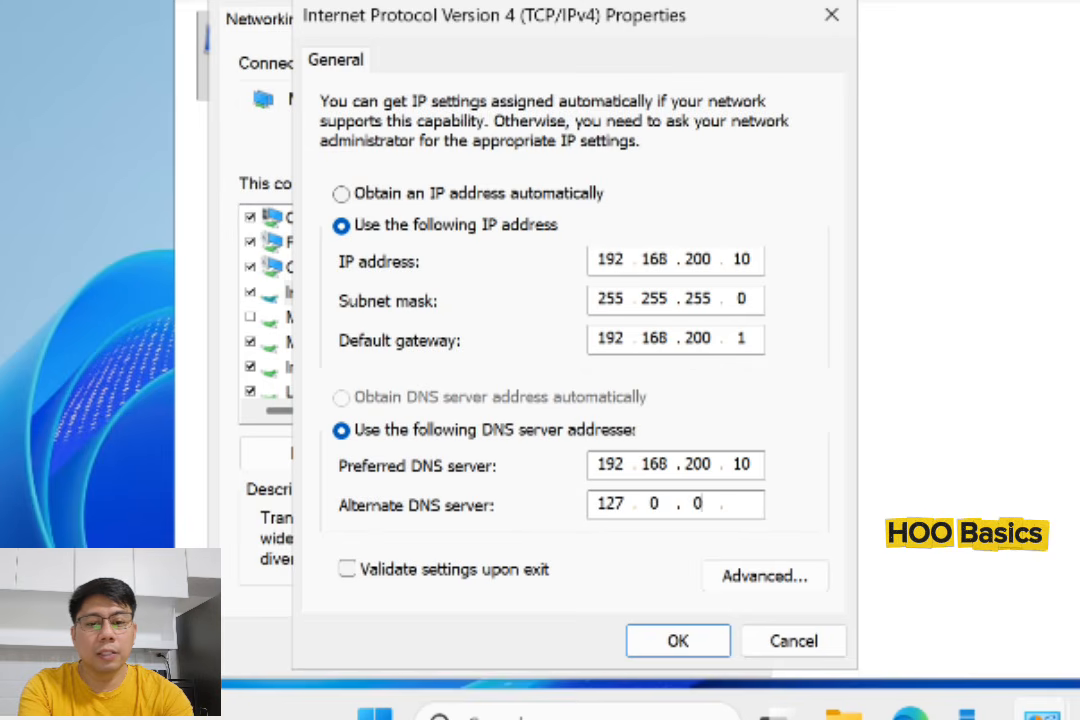
text(1)
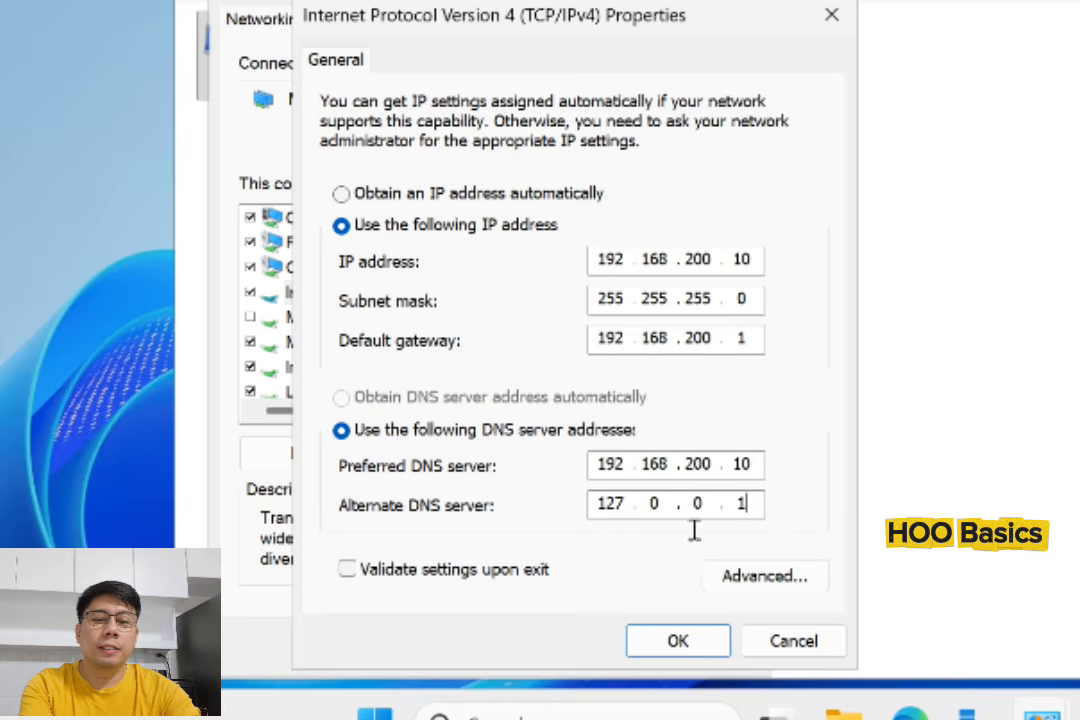
drag(754, 506, 646, 504)
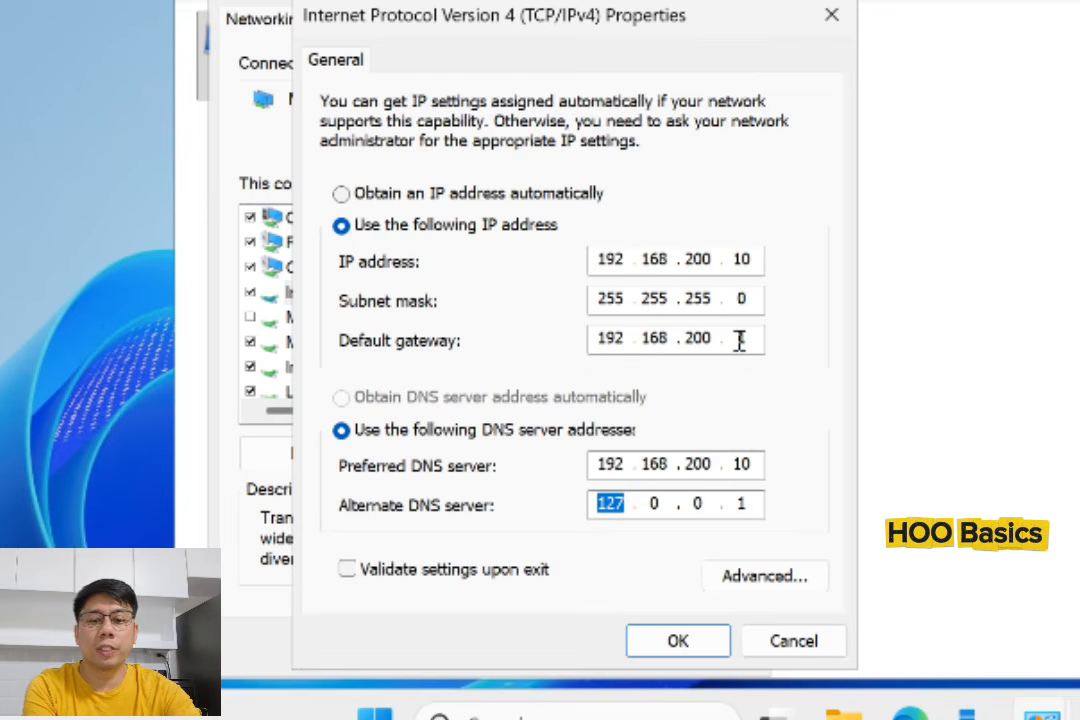
Apply the IPv4 and Ethernet adapter settings with validation upon exit enabled, and dismiss the network diagnostics.
click(396, 579)
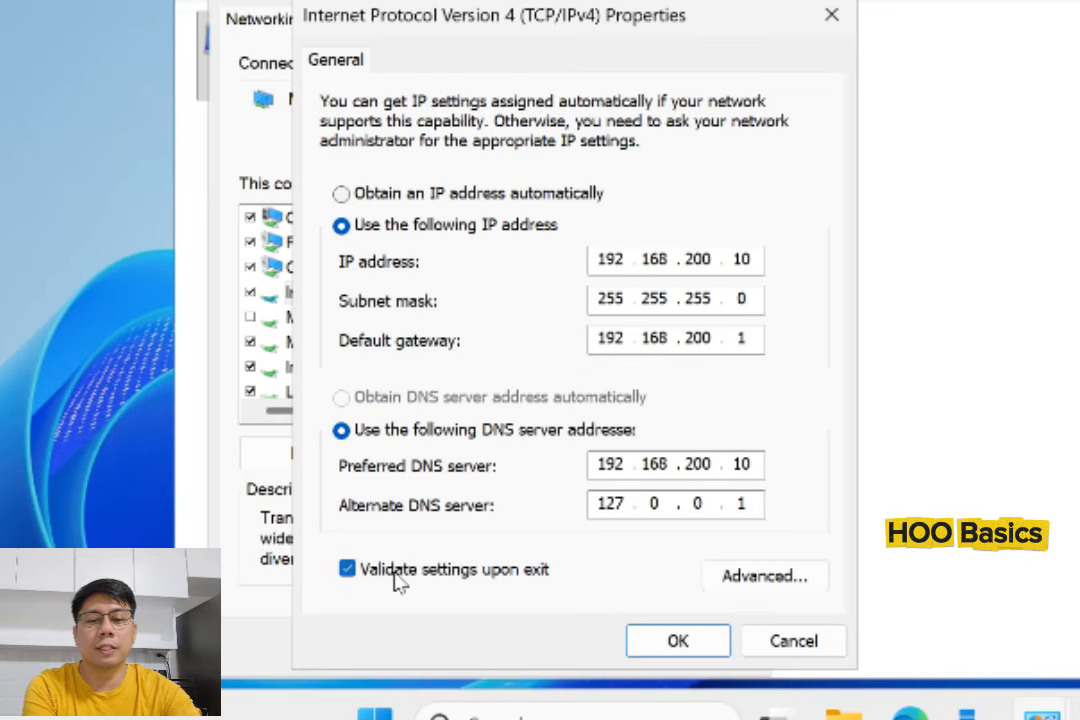
click(644, 648)
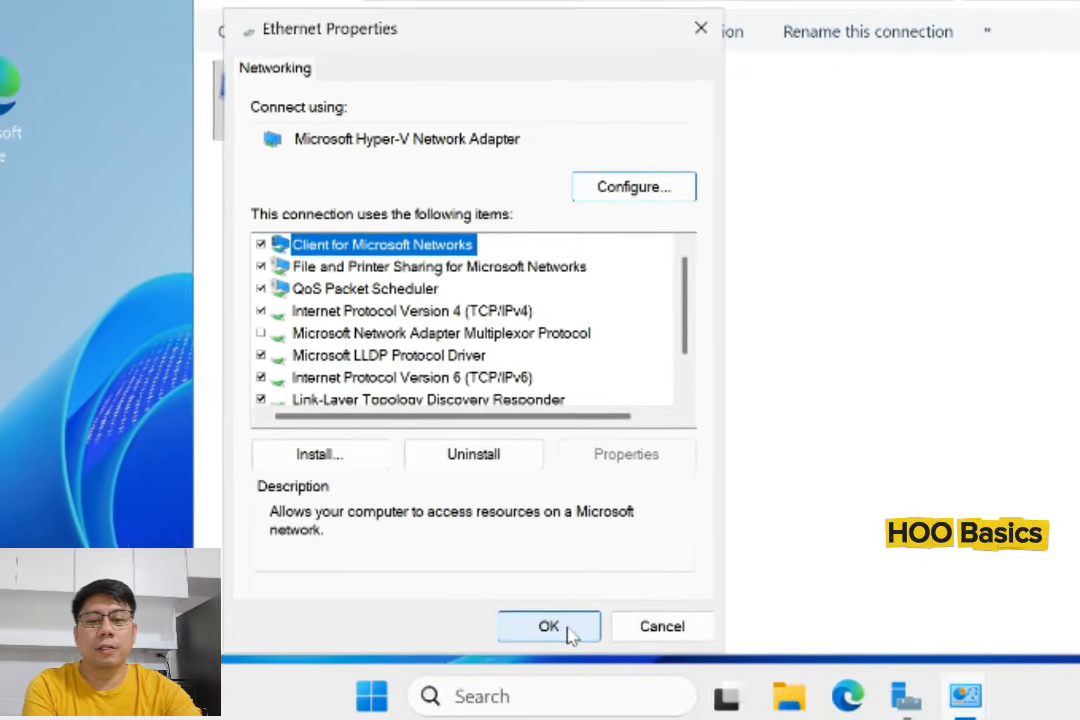
click(573, 647)
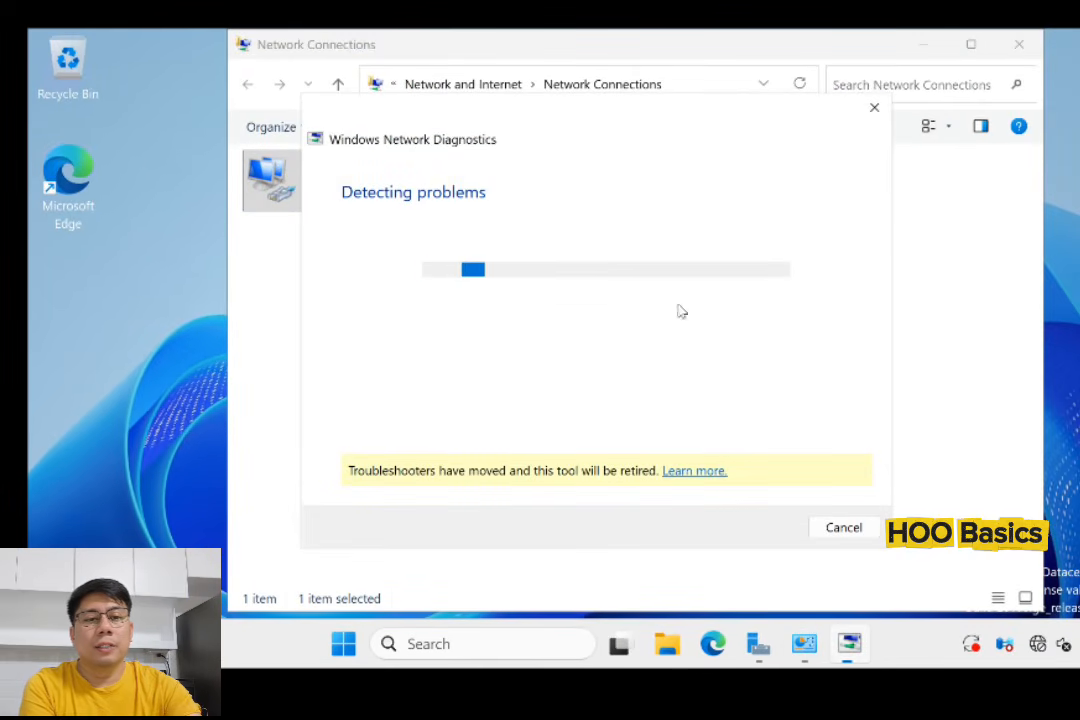
click(875, 110)
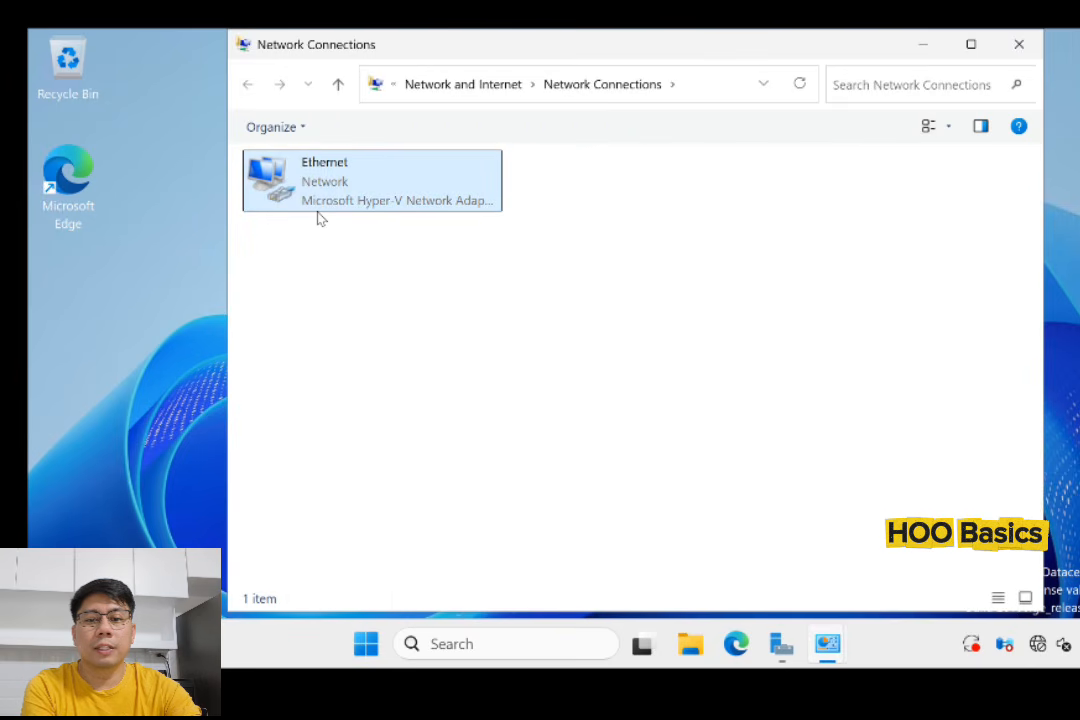
Check the Ethernet adapter's connection details for its IPv4 address, subnet mask, gateway and DNS server, and close the status windows.
double_click(333, 190)
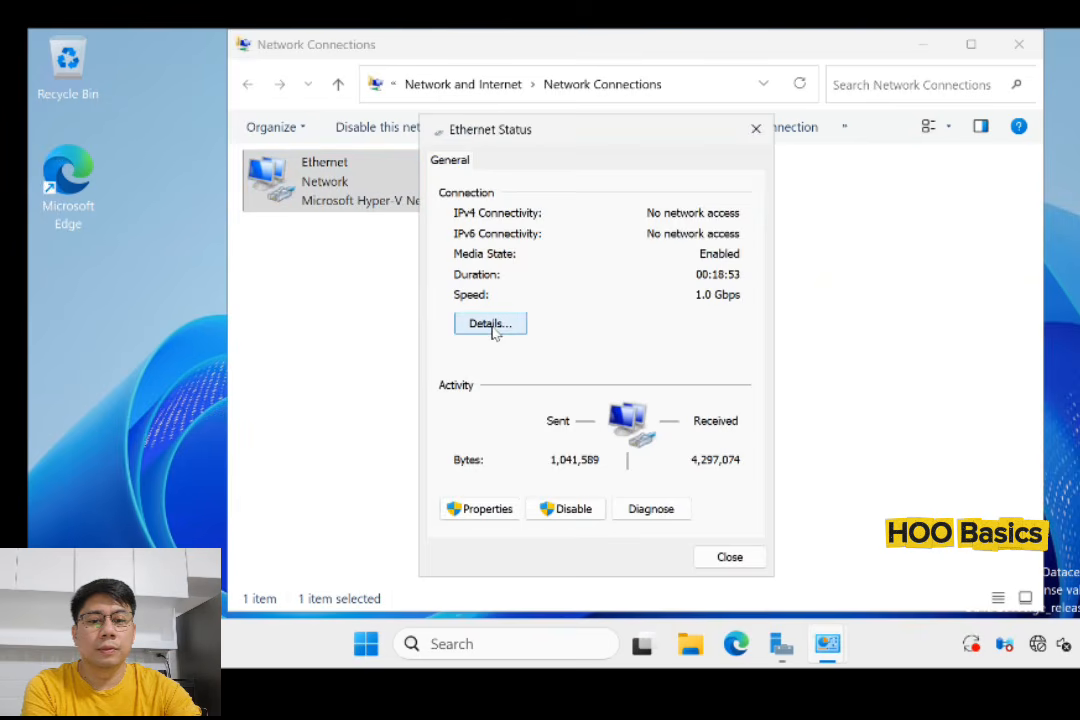
click(492, 326)
click(655, 290)
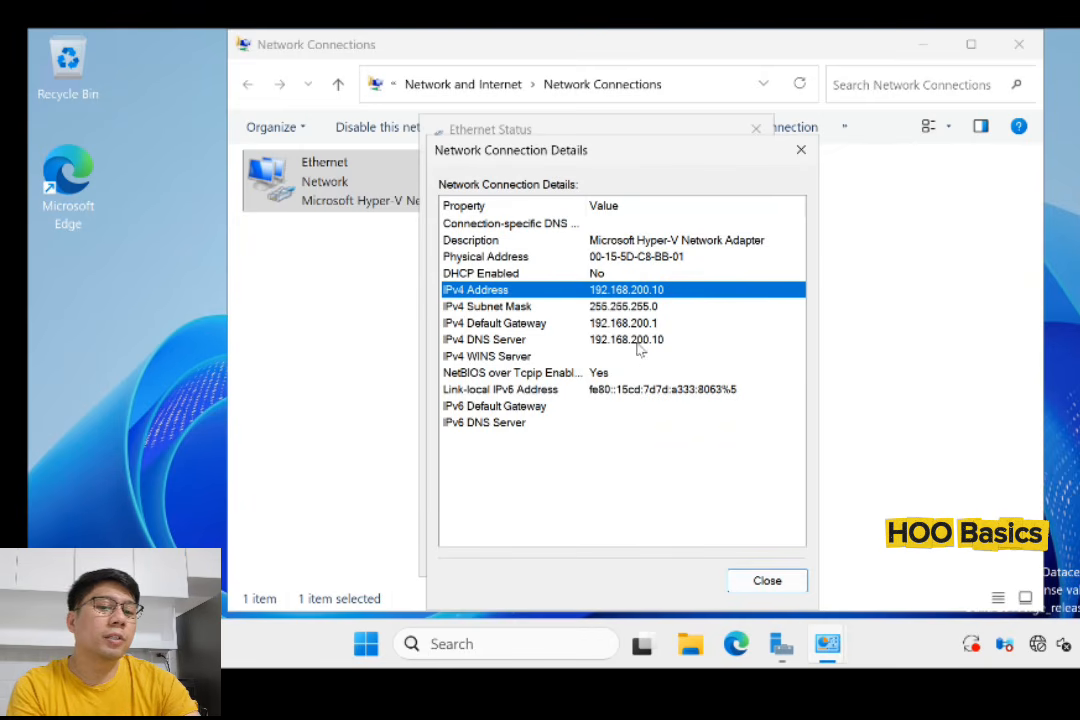
click(638, 305)
click(640, 290)
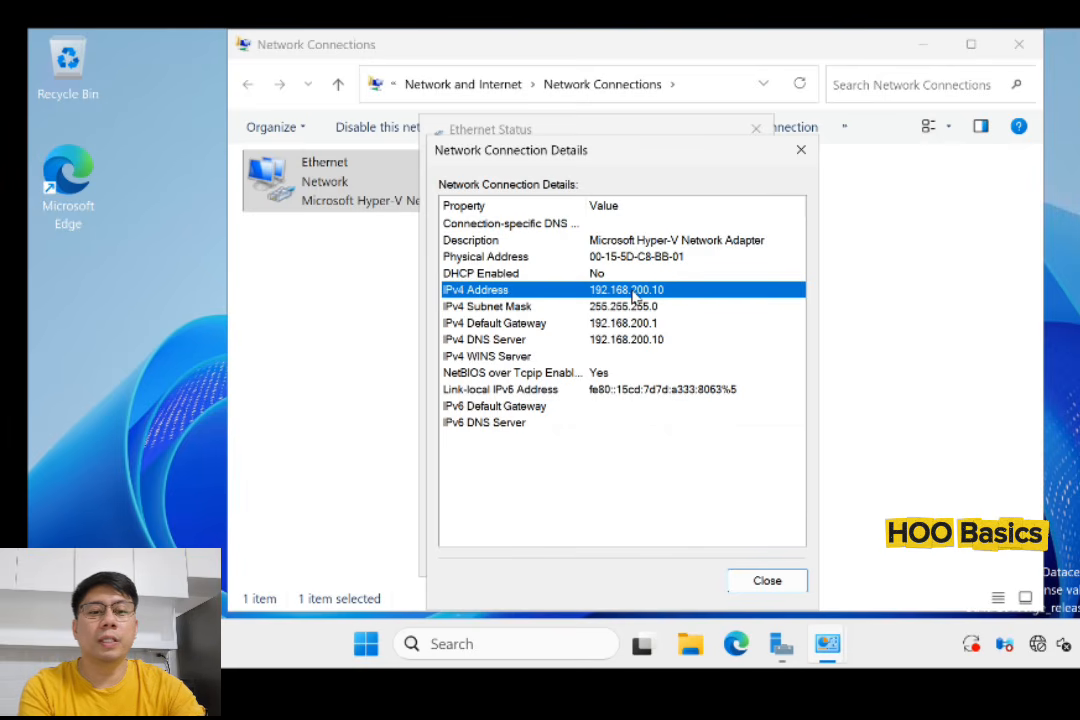
click(801, 150)
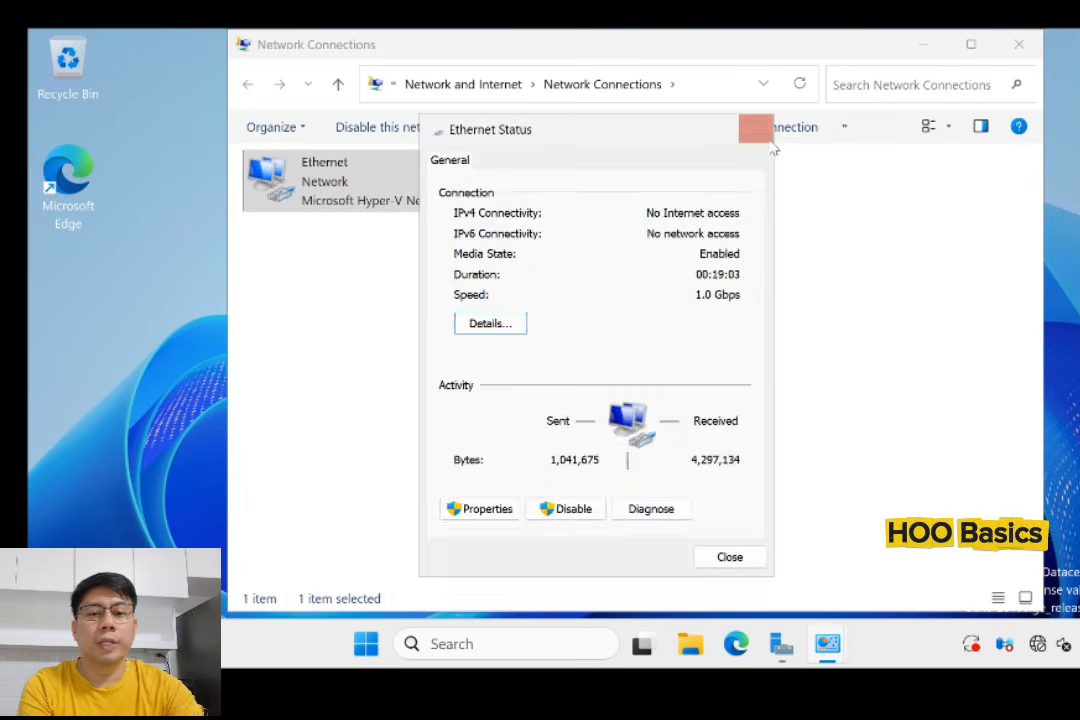
click(756, 129)
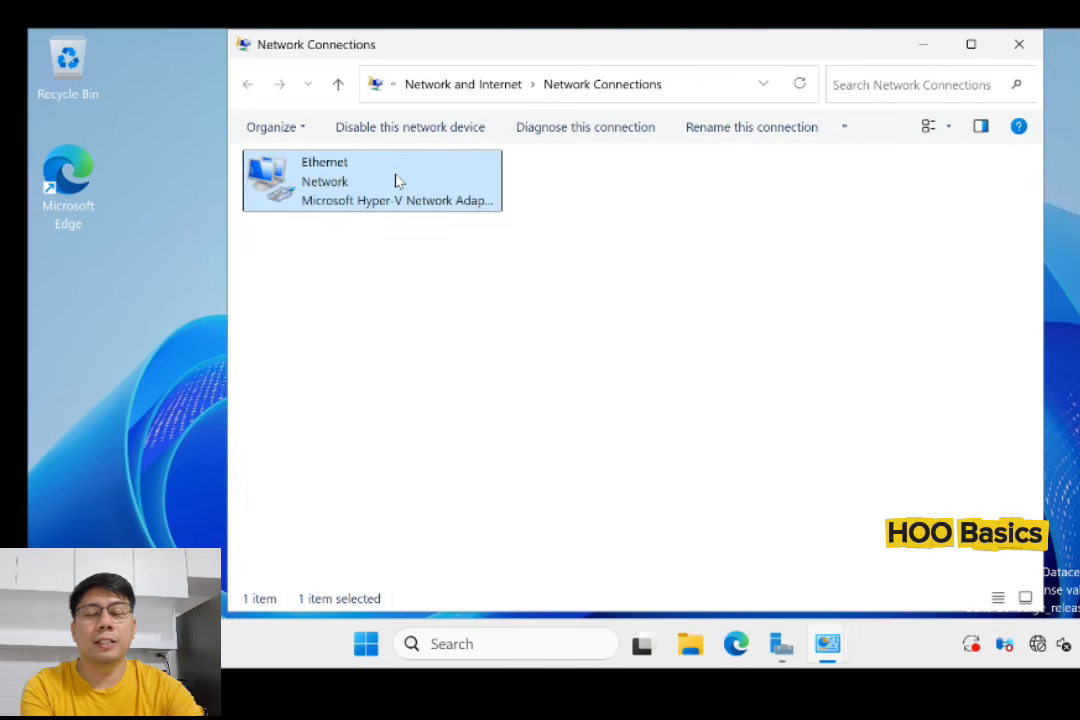
Test the static address from the Run dialog with ping 192.168.200.10 -t, and close the remaining network window.
click(446, 640)
text(ru)
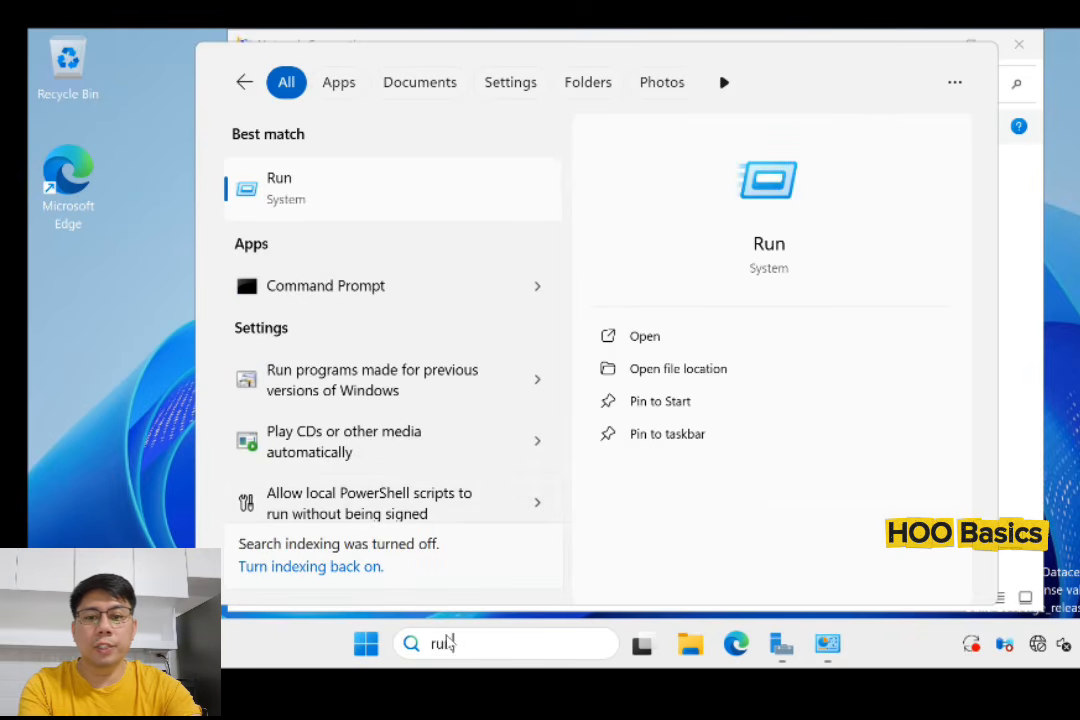
text(n)
click(309, 213)
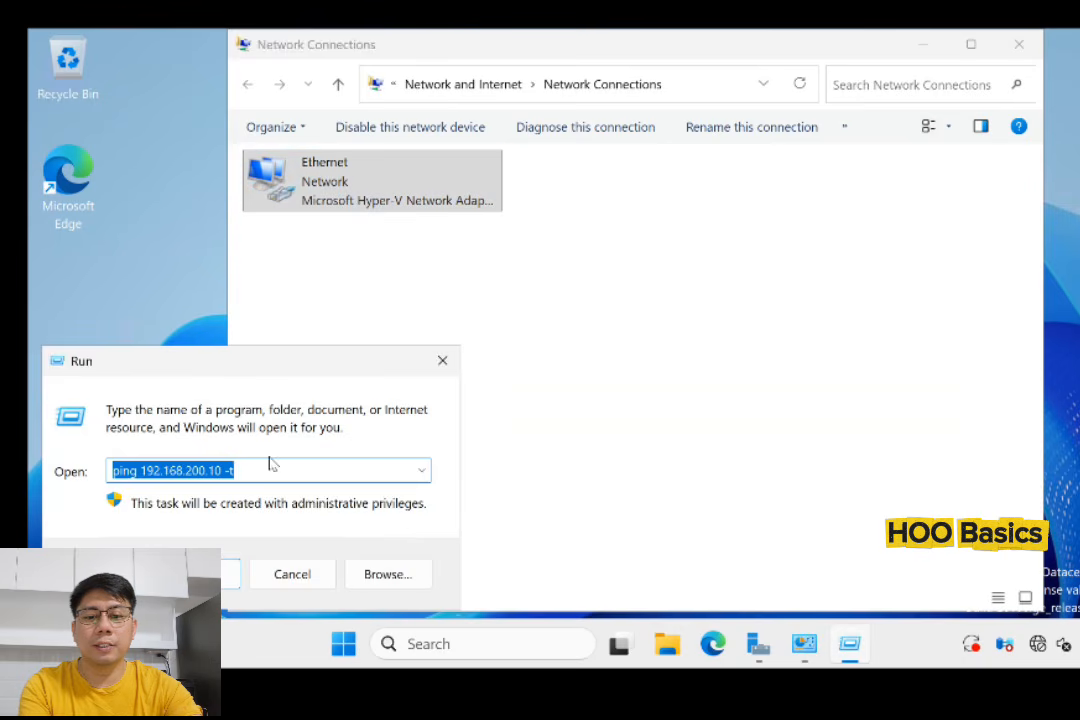
click(272, 472)
key(Return)
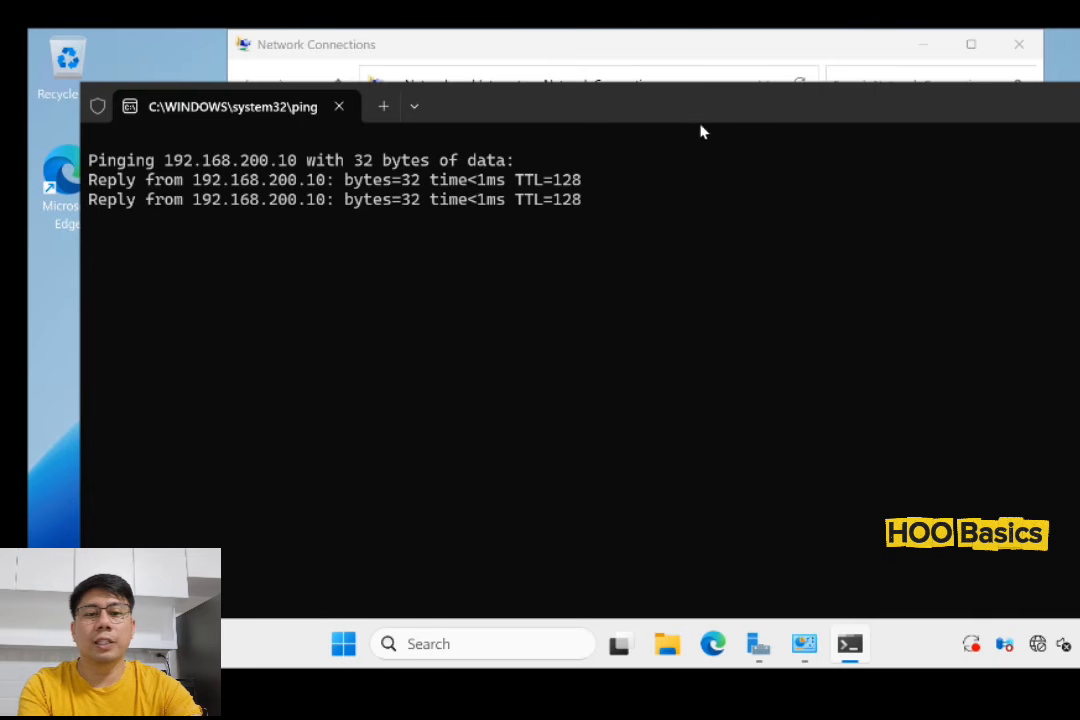
double_click(699, 111)
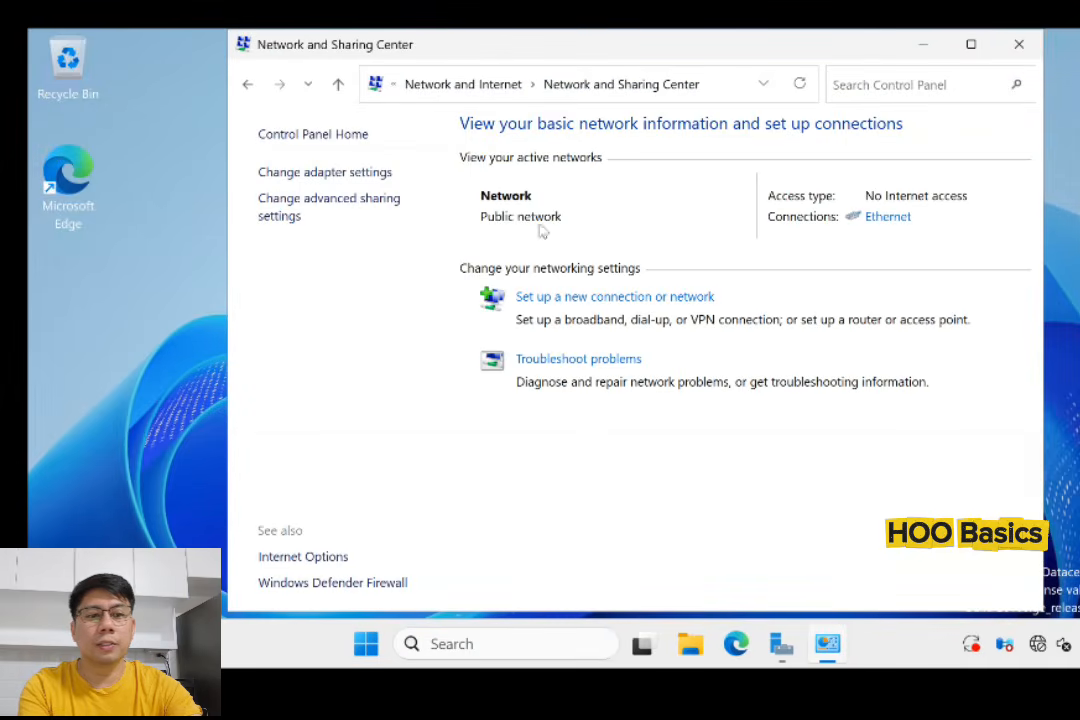
click(1019, 44)
Open the PC rename dialog in the System settings.
click(552, 648)
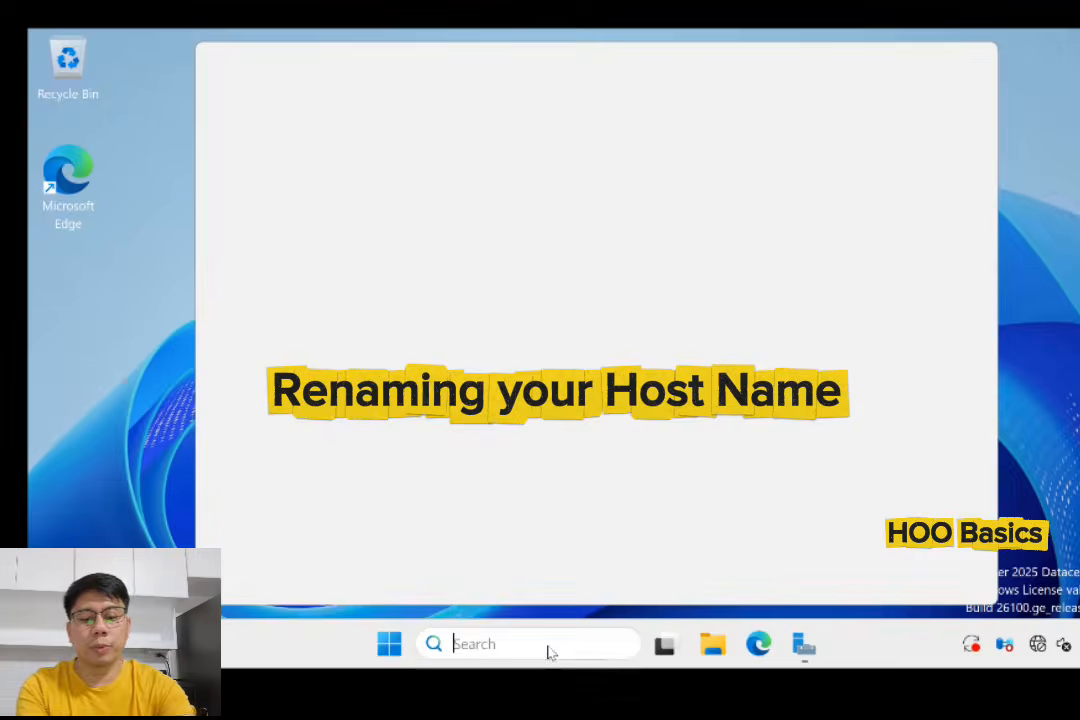
text(settings)
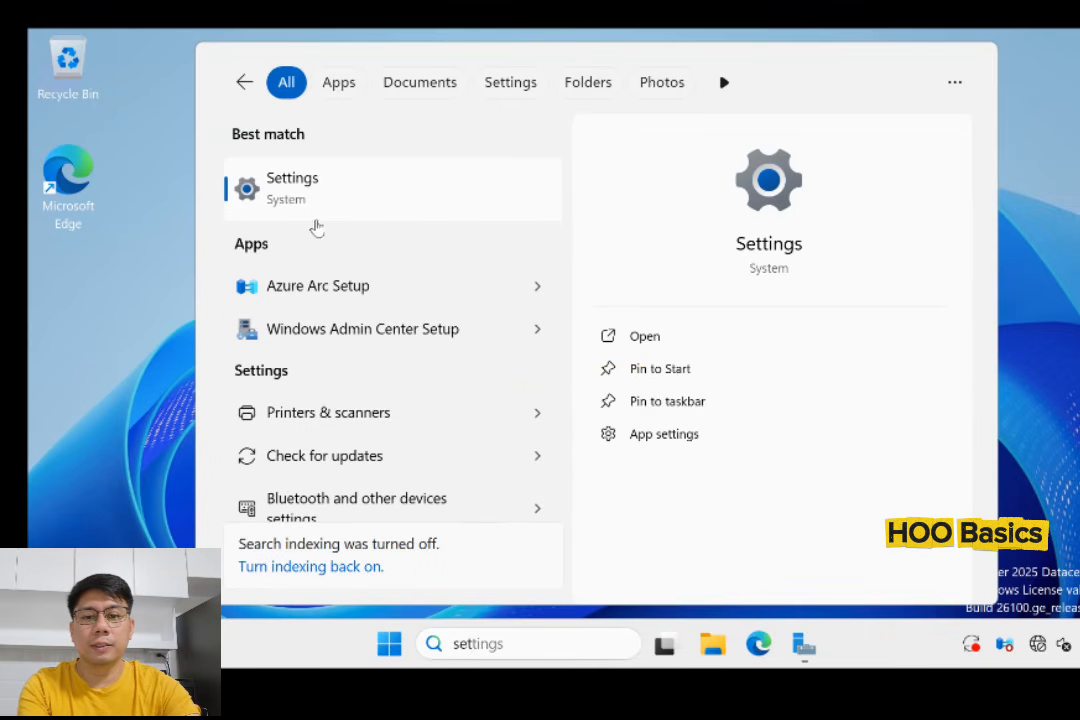
click(322, 218)
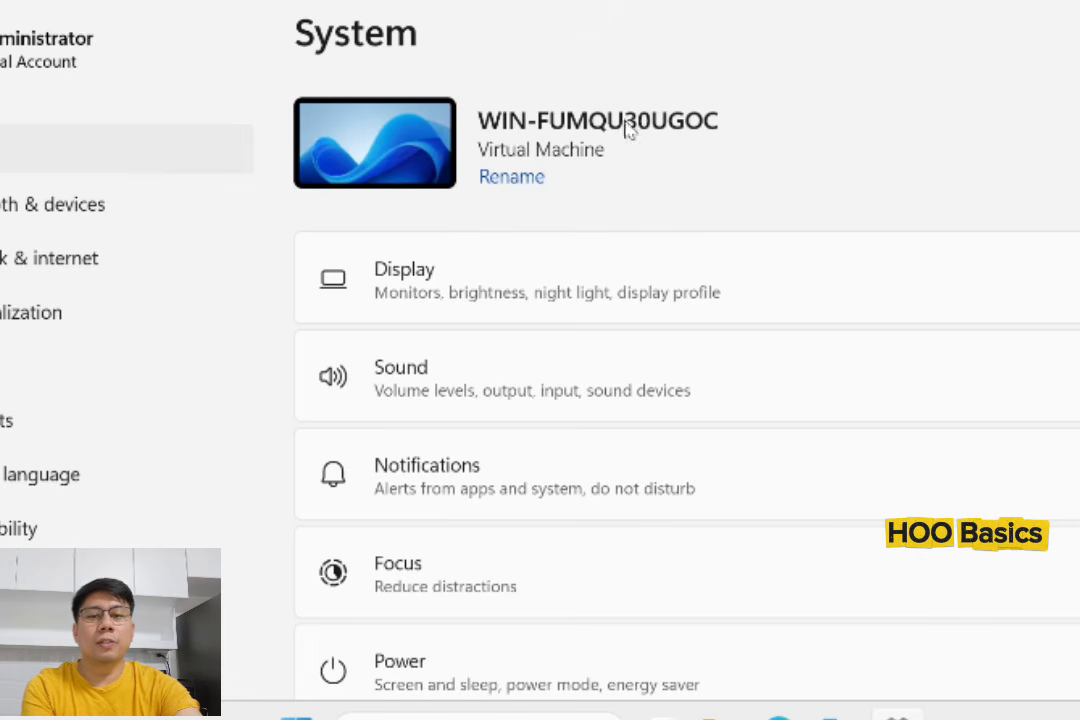
click(515, 180)
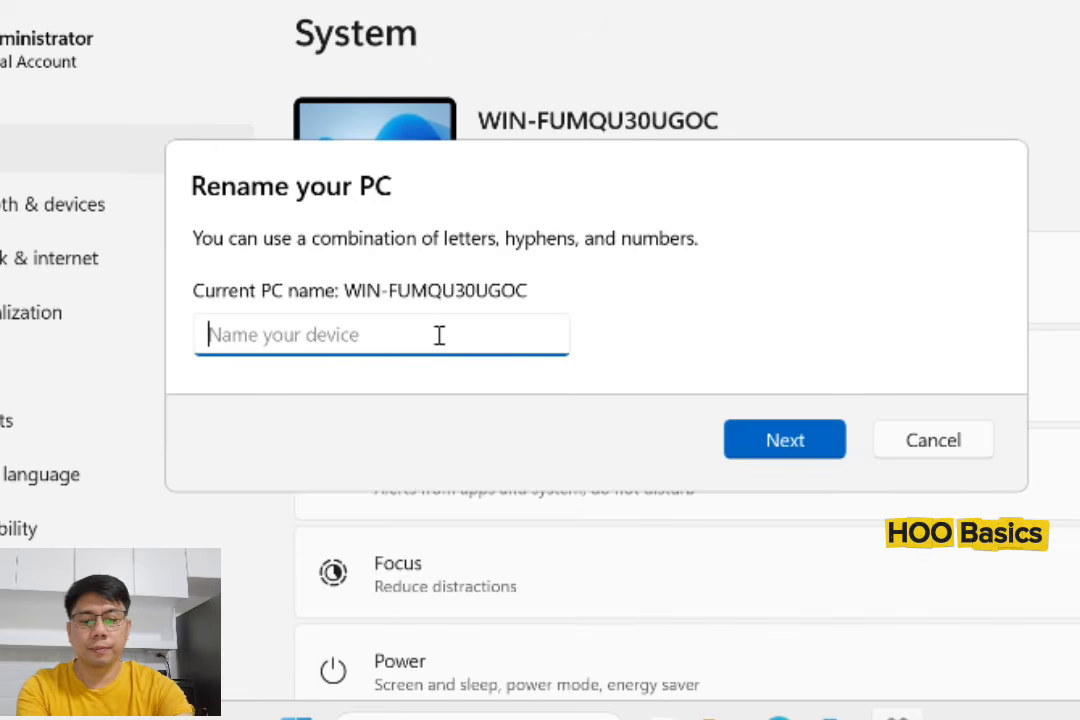
text(M)
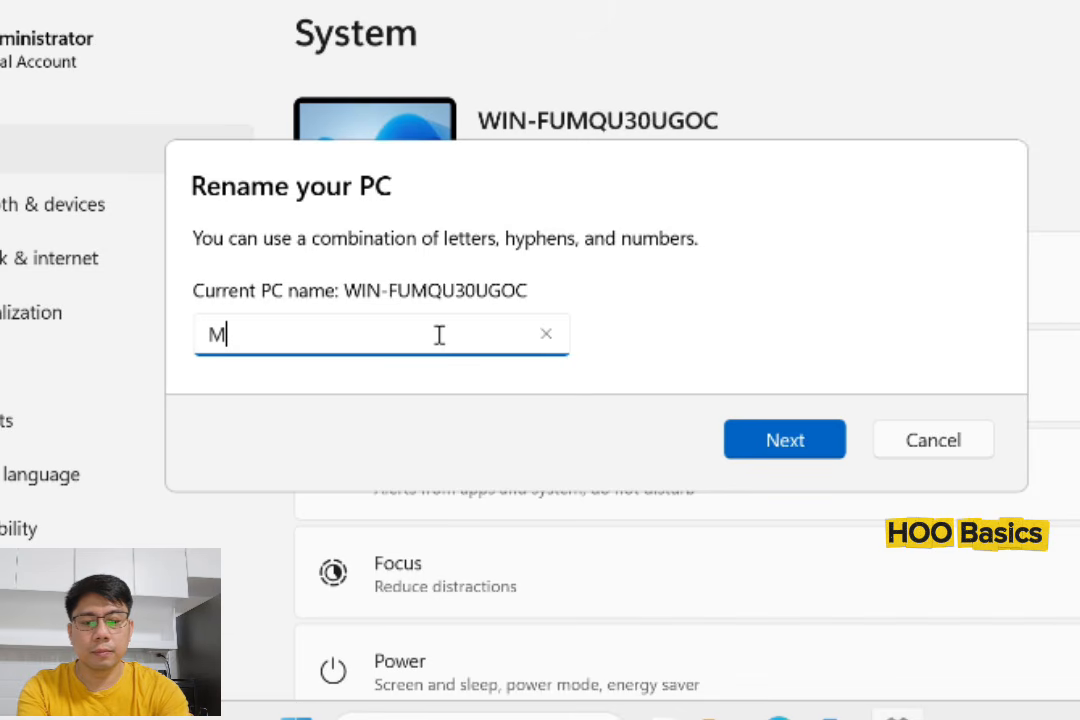
key(BackSpace)
text(HOOBasics)
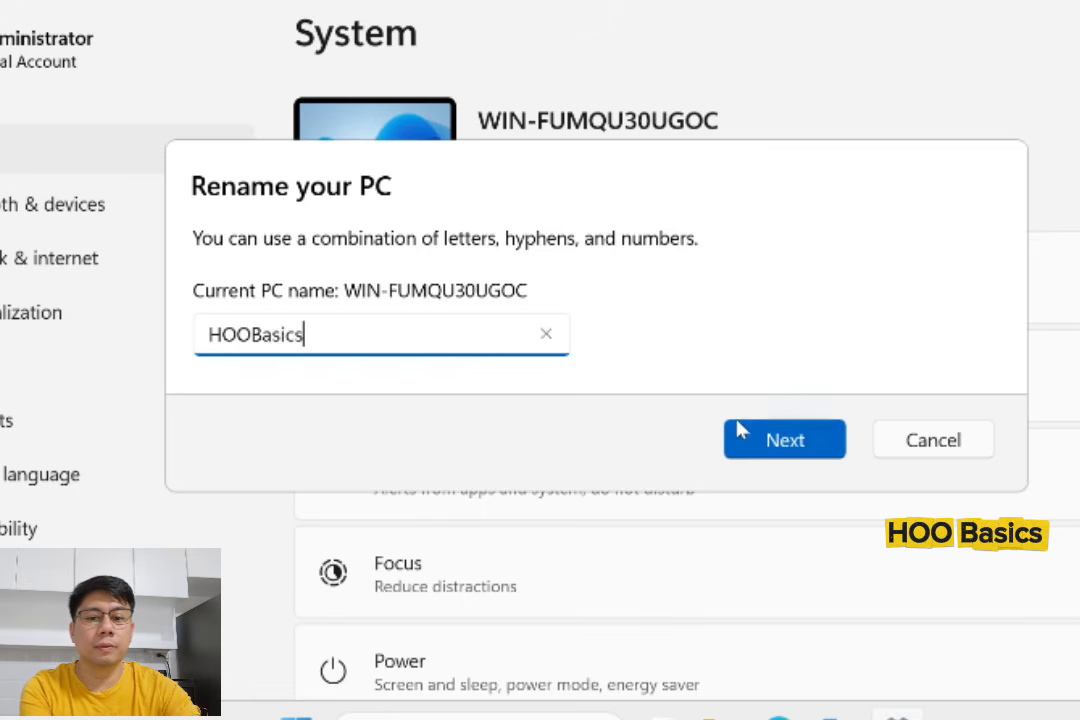
Rename the PC to hoobasics and restart it immediately with the shutdown reason Other (Unplanned).
drag(316, 334, 165, 333)
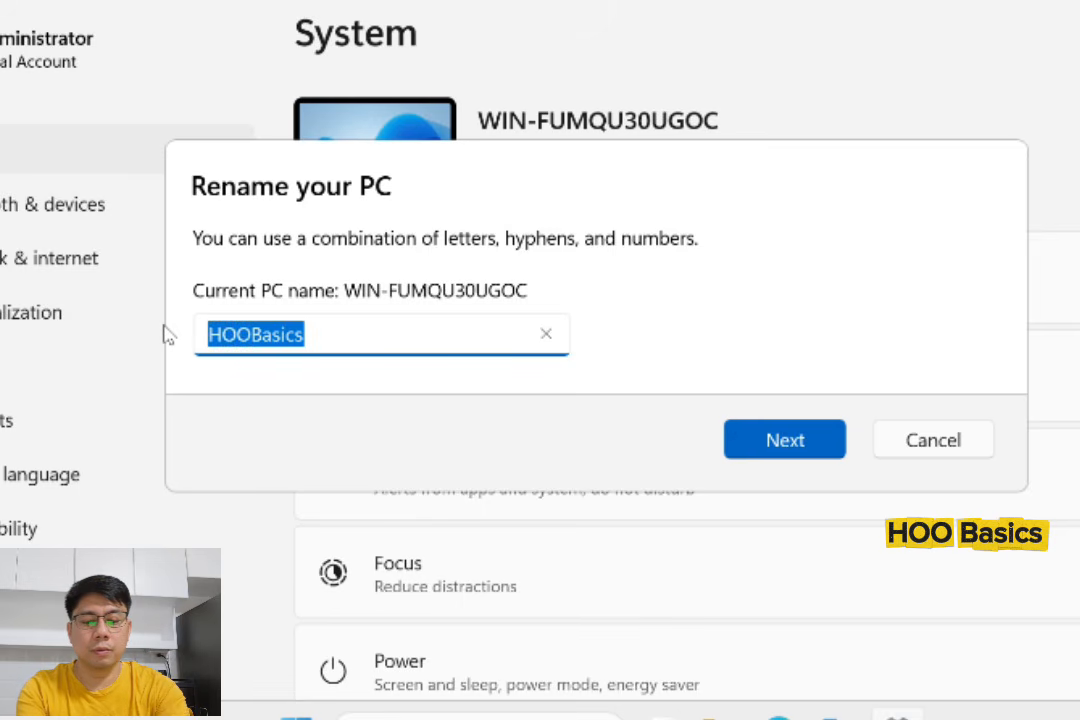
text(hoobasics)
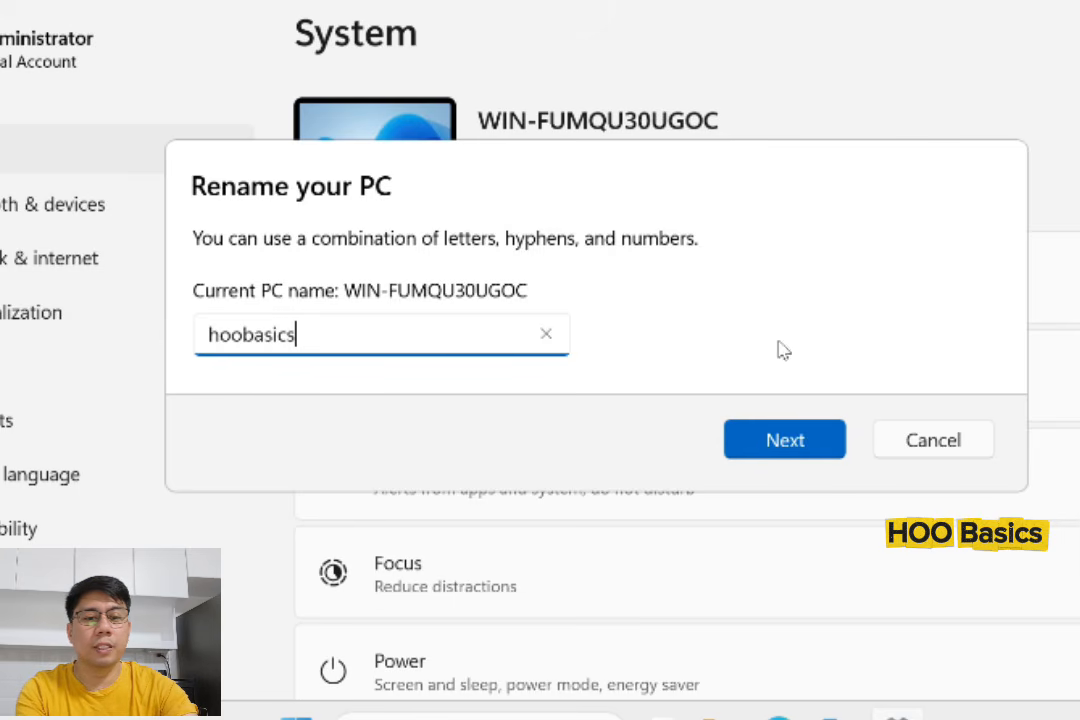
click(783, 445)
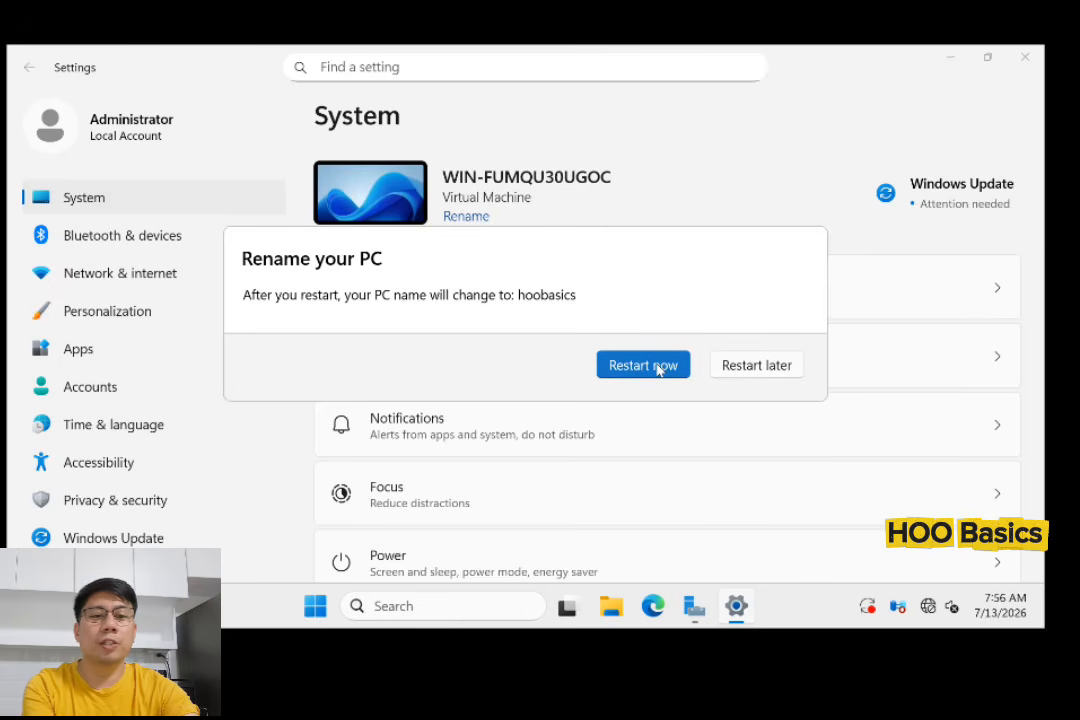
click(645, 366)
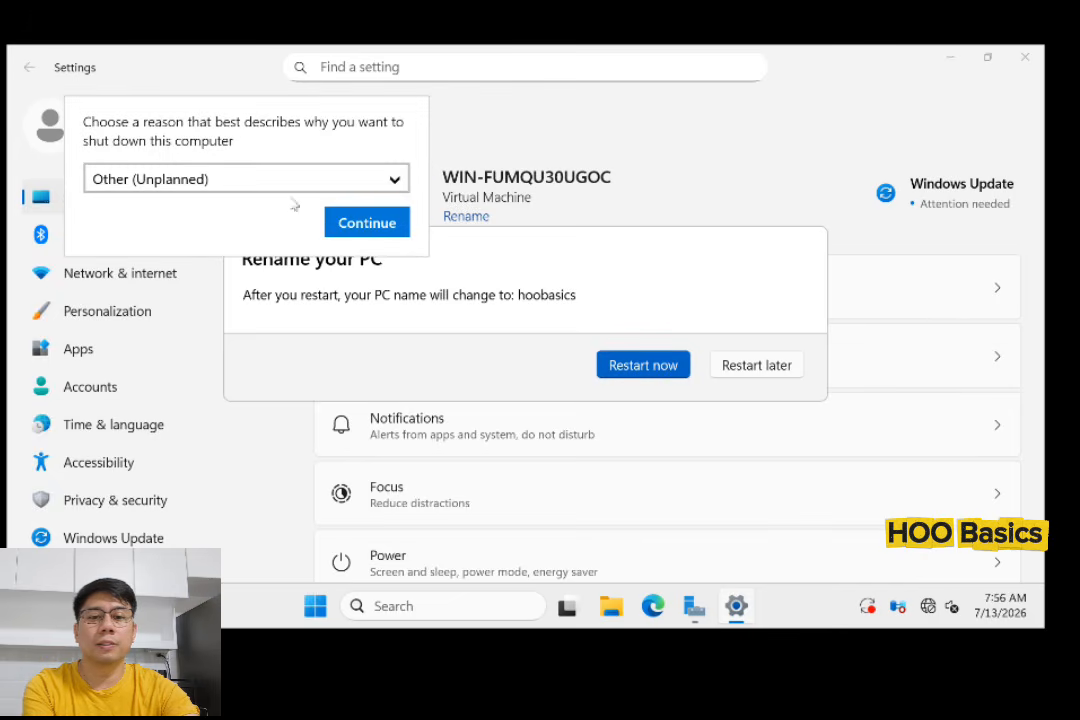
click(367, 222)
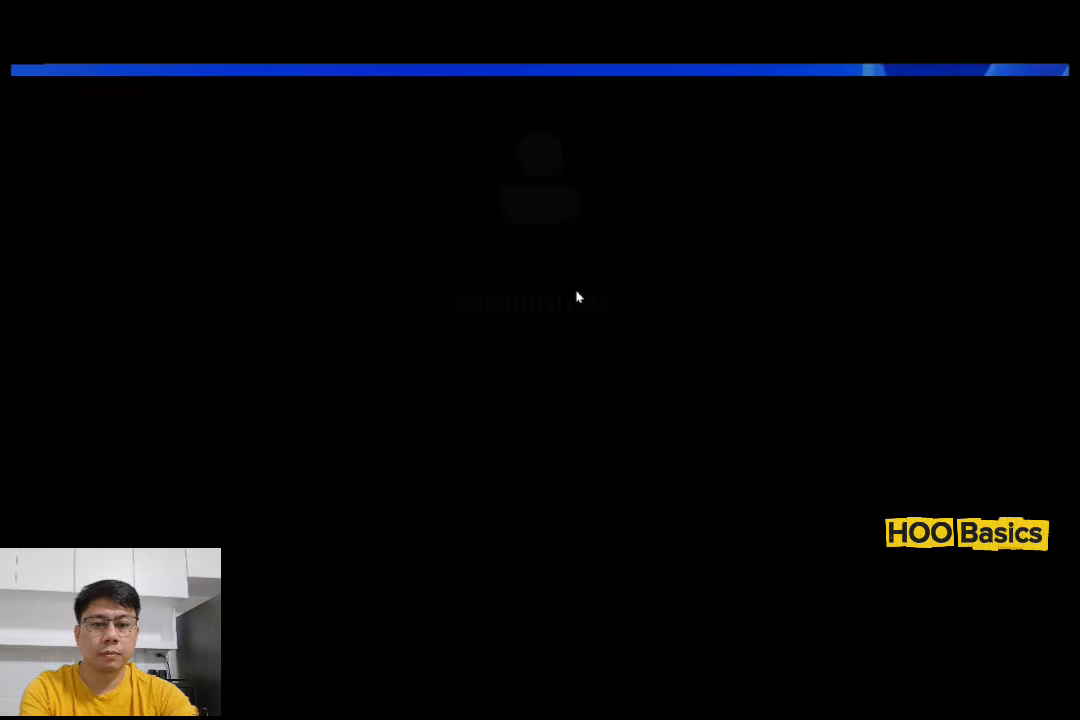
Sign in to the Administrator account with the account password.
text(•••)
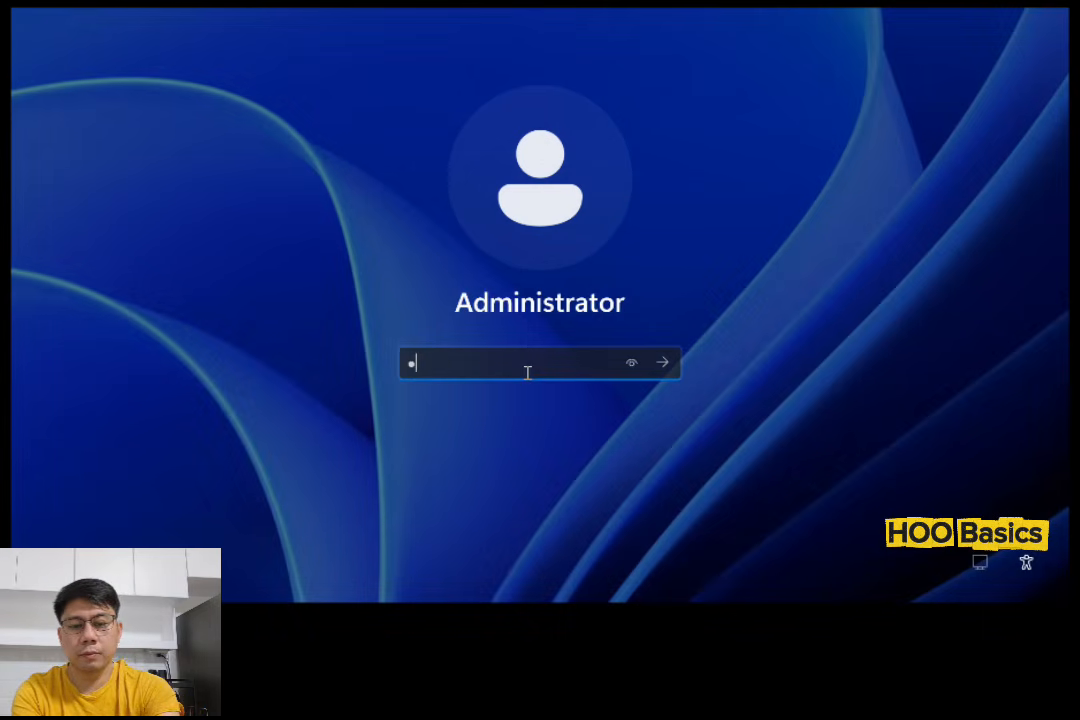
text(••••)
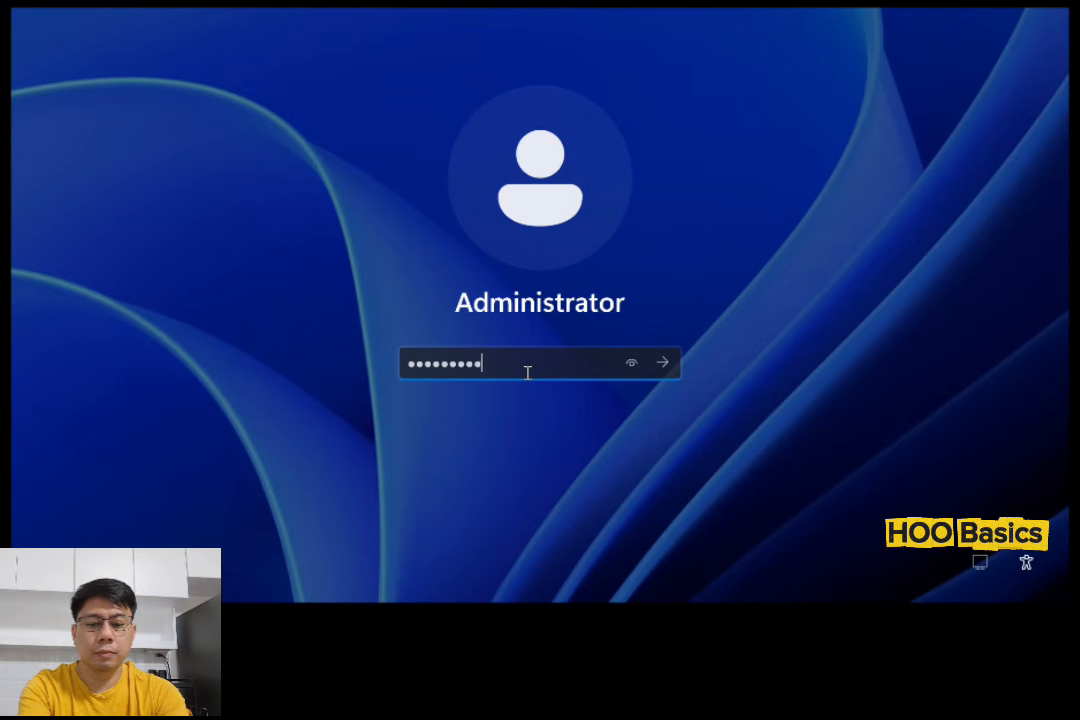
text(••••••)
key(Return)
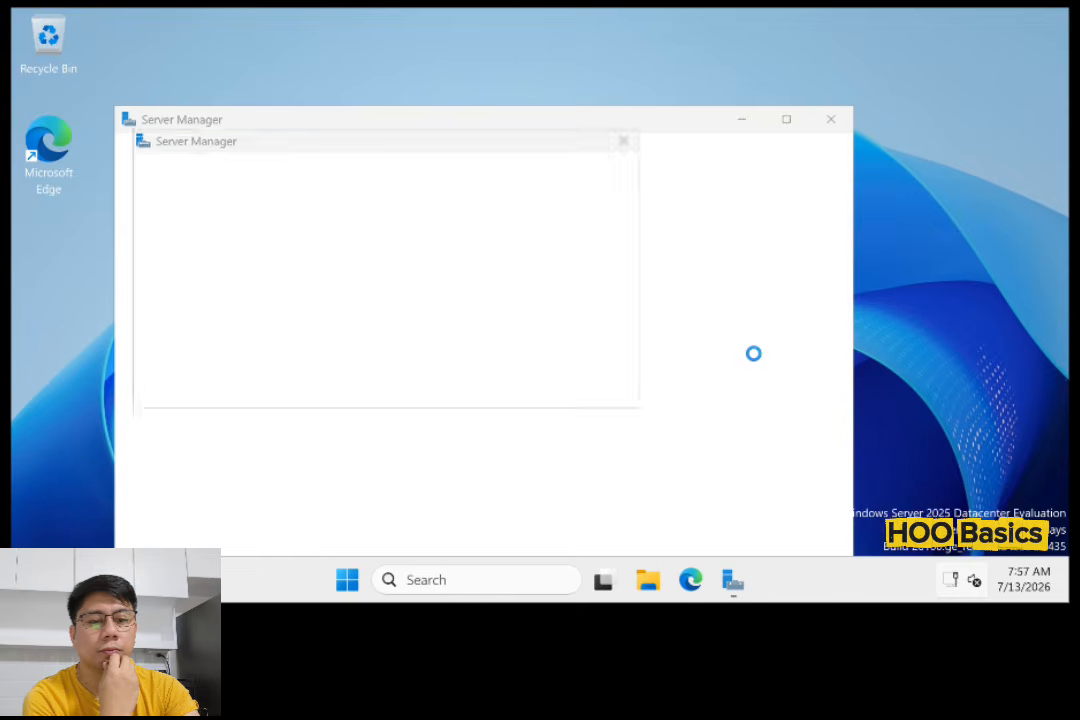
Dismiss the Server Manager pop-up, maximize the Server Manager window and bring up the dashboard's roles and server groups.
click(624, 143)
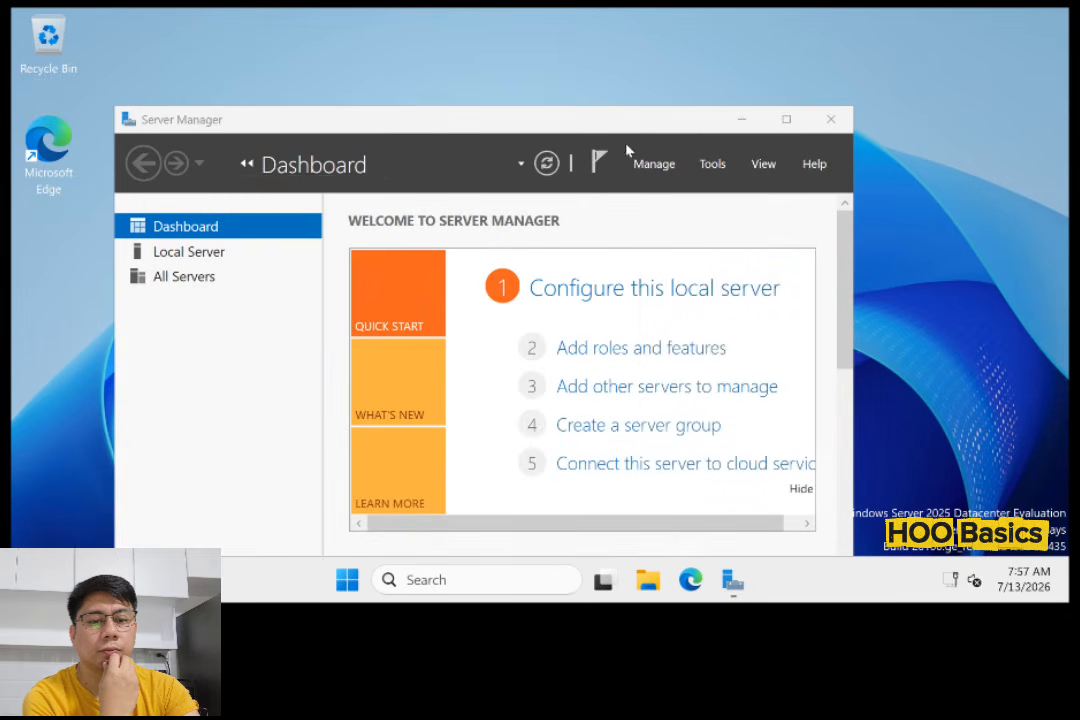
click(786, 120)
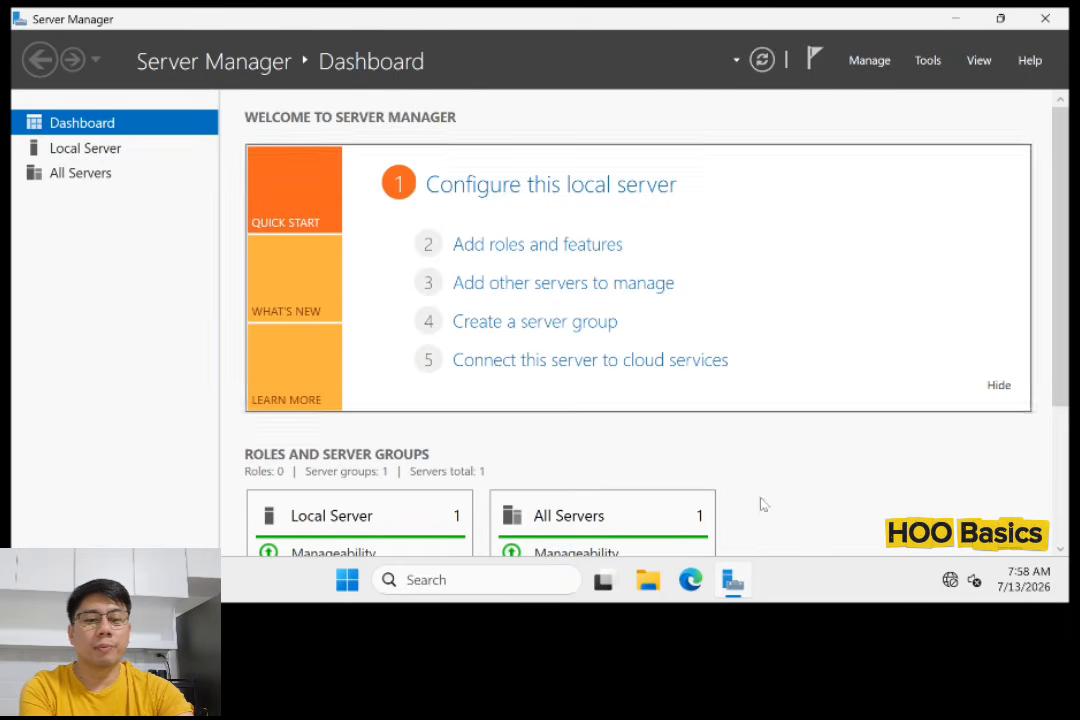
scroll(846, 475, down, 3)
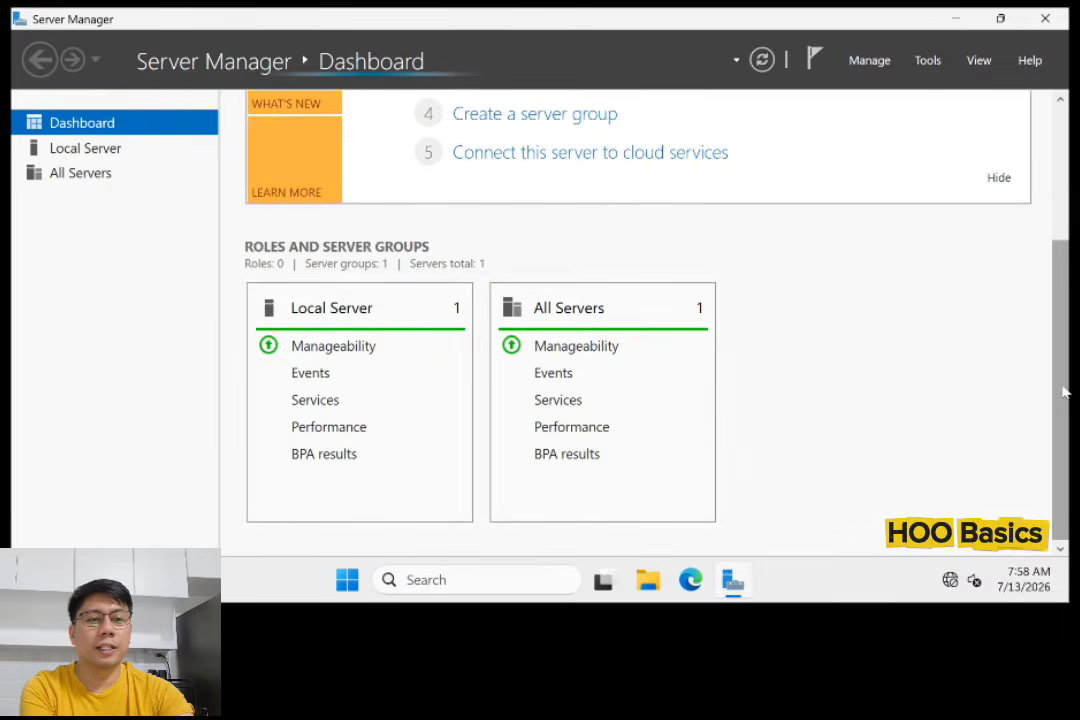
Open the local server's services details and start Background Intelligent Transfer Service, Clipboard User Service, Sync Host and Inventory and Compatibility Appraisal service.
drag(1063, 390, 1063, 217)
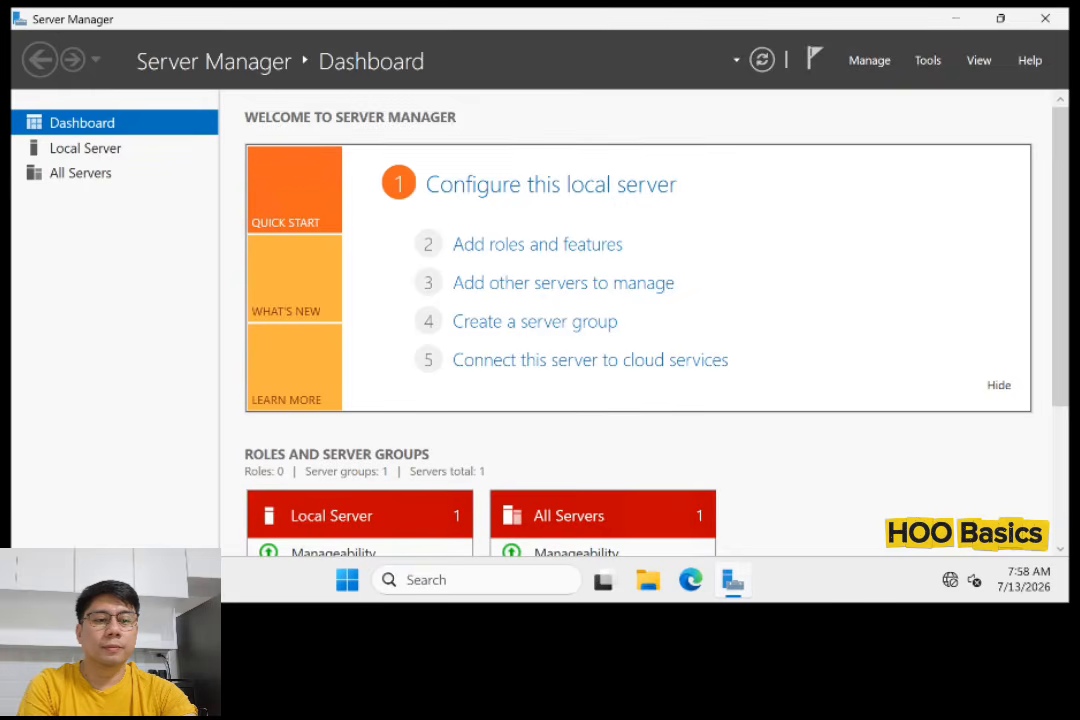
scroll(1053, 381, down, 2)
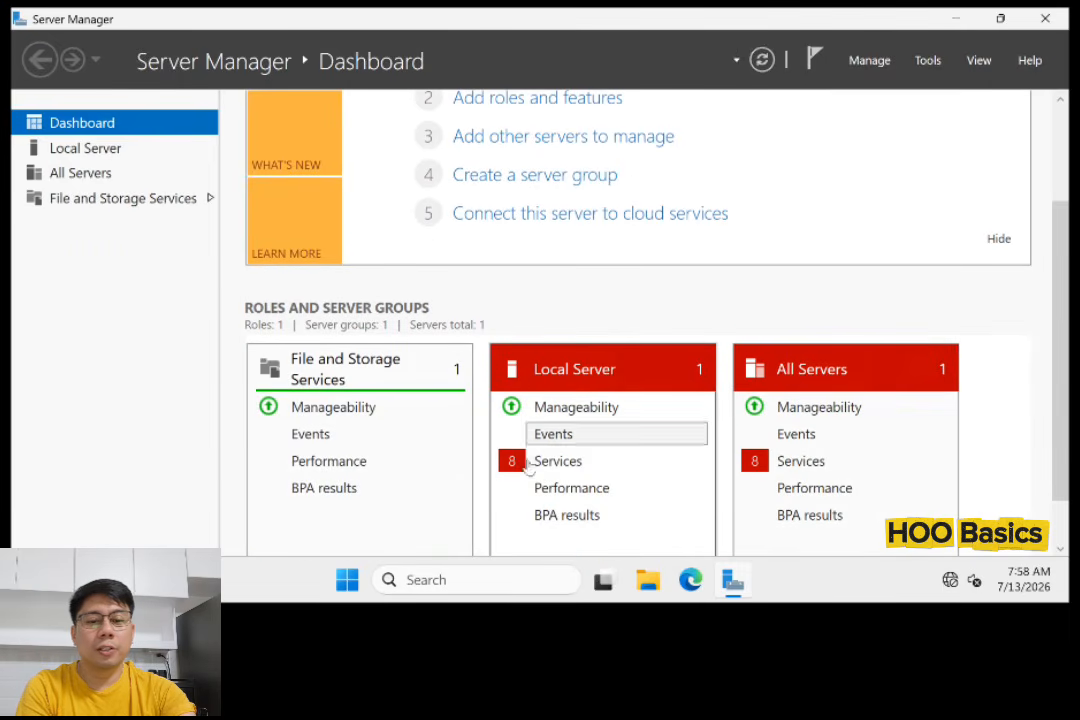
click(557, 462)
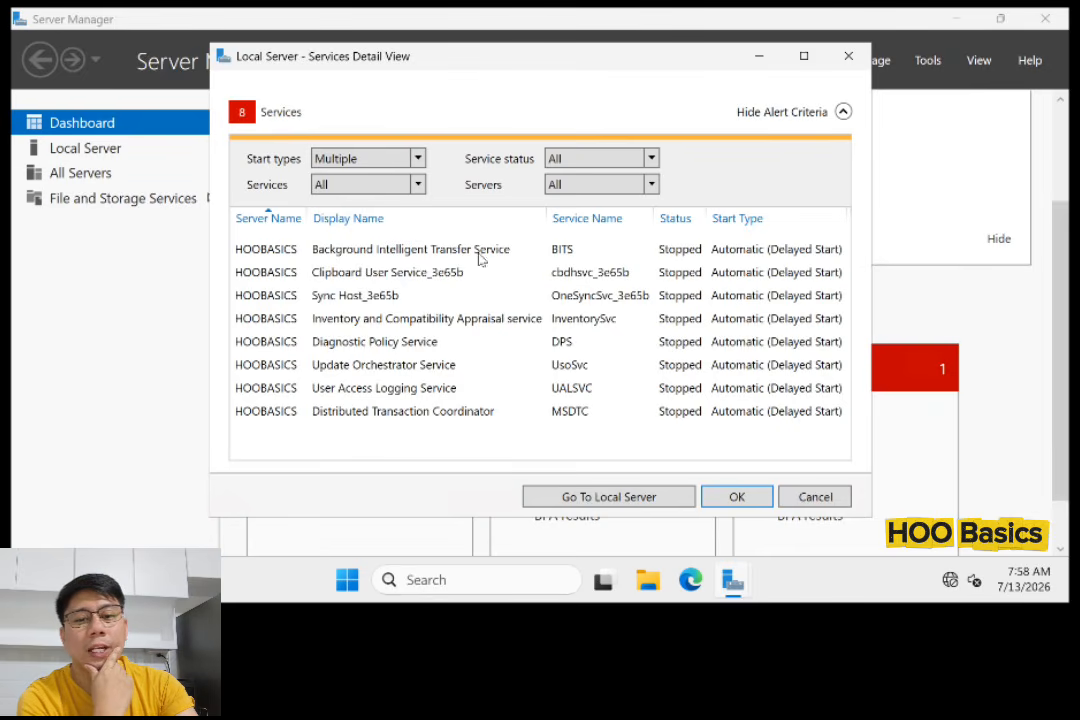
right_click(306, 257)
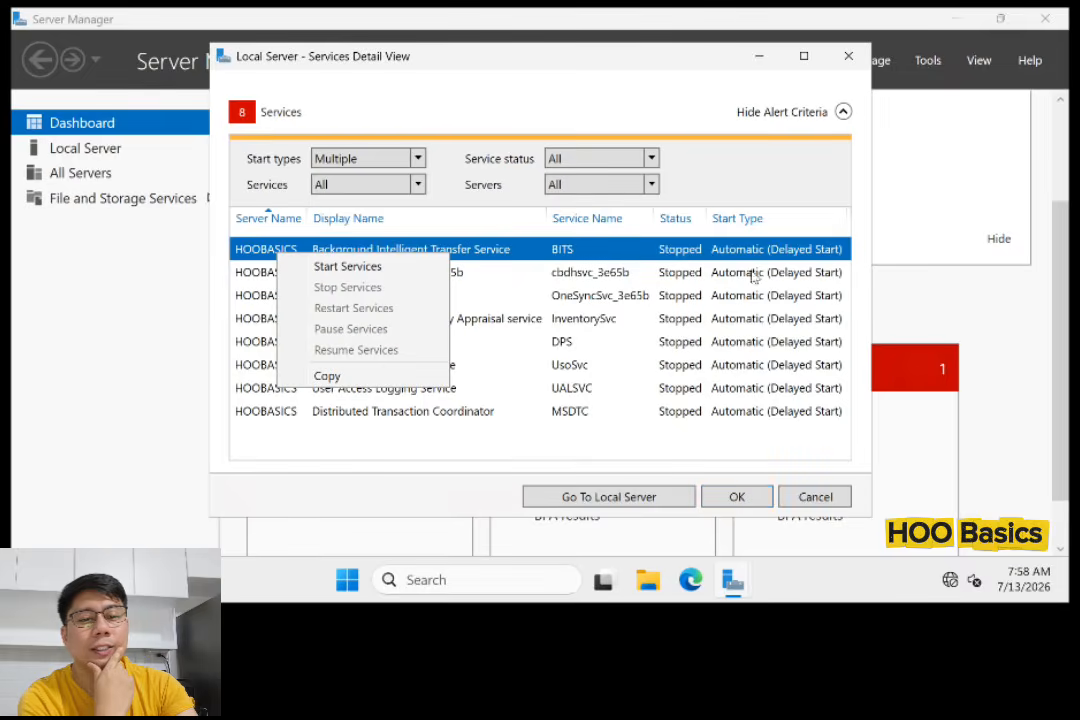
click(350, 268)
right_click(258, 278)
click(290, 288)
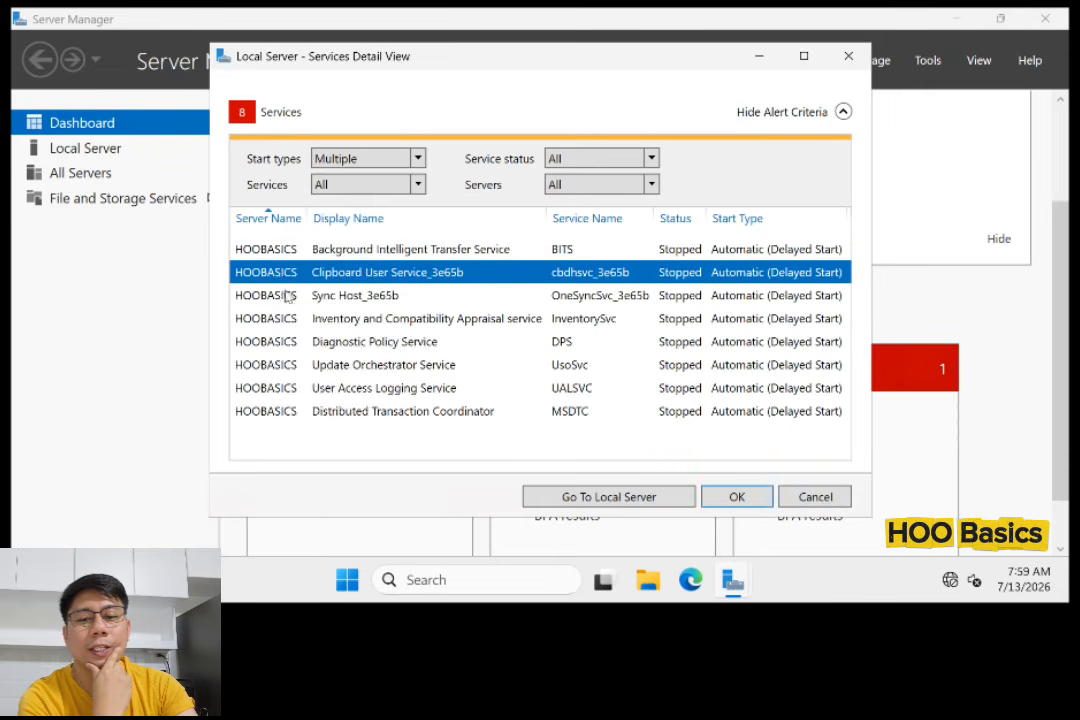
right_click(276, 296)
click(314, 309)
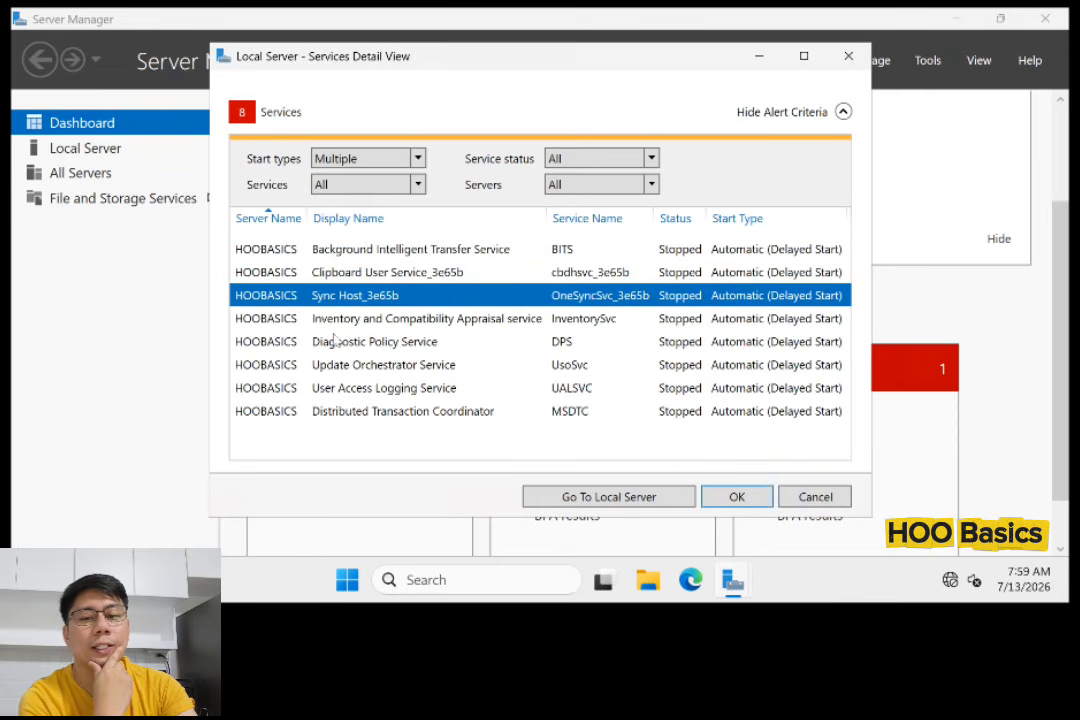
right_click(282, 318)
click(316, 333)
Start the Diagnostic Policy Service, Update Orchestrator Service, User Access Logging Service and Distributed Transaction Coordinator.
right_click(275, 343)
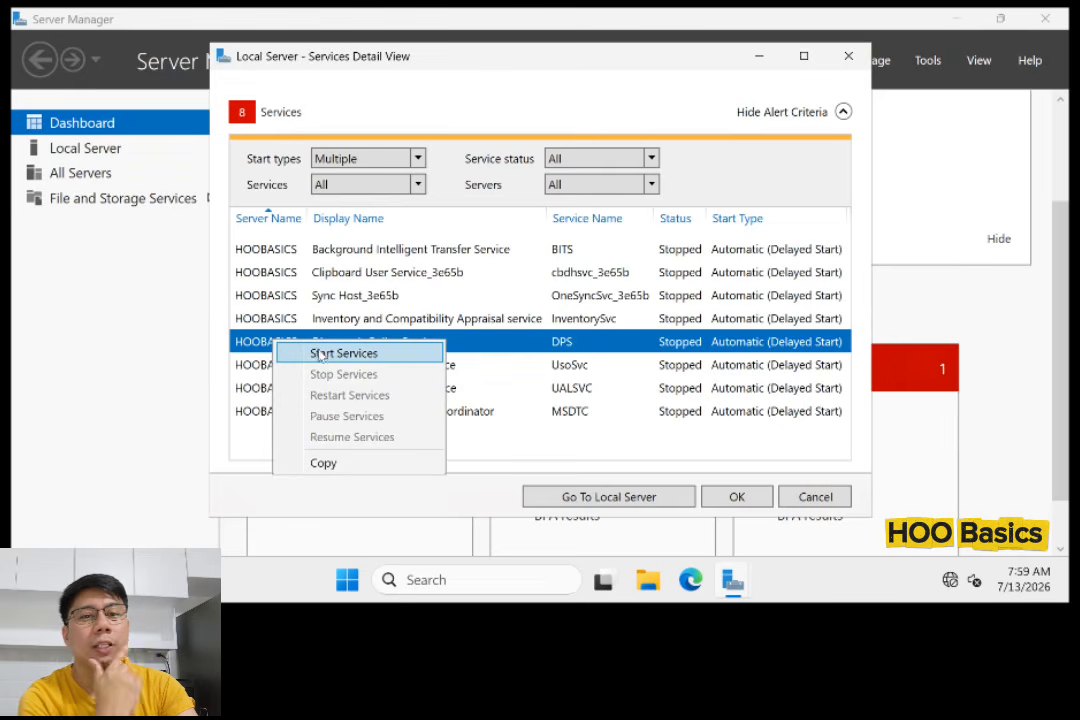
click(322, 354)
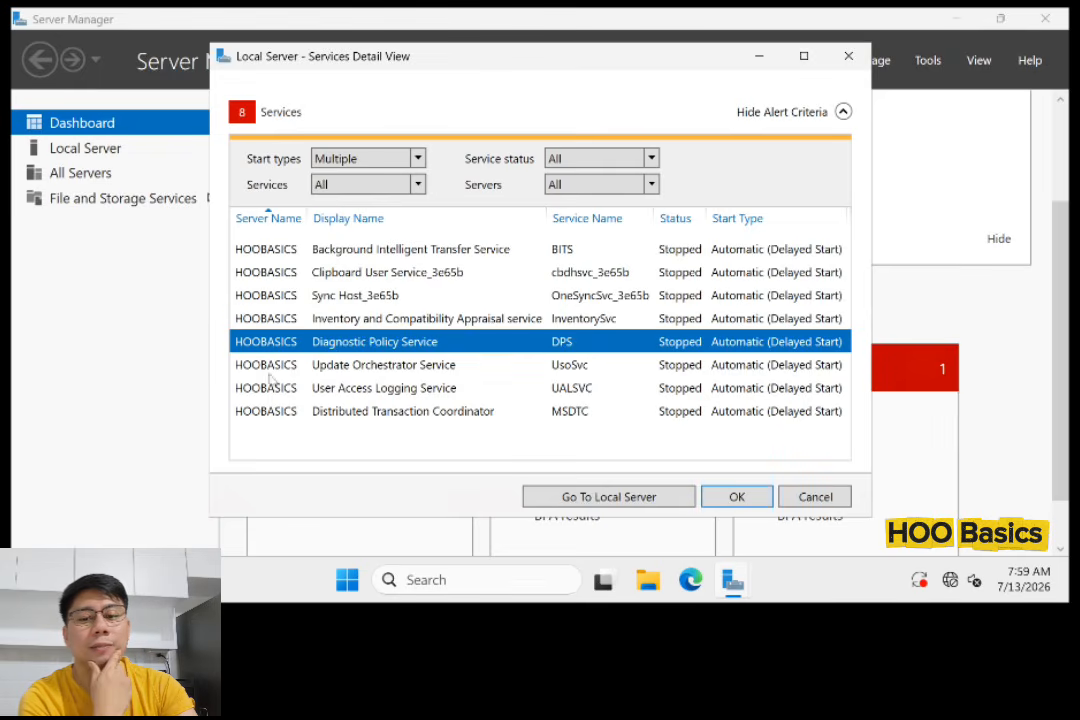
right_click(272, 365)
click(322, 378)
right_click(275, 390)
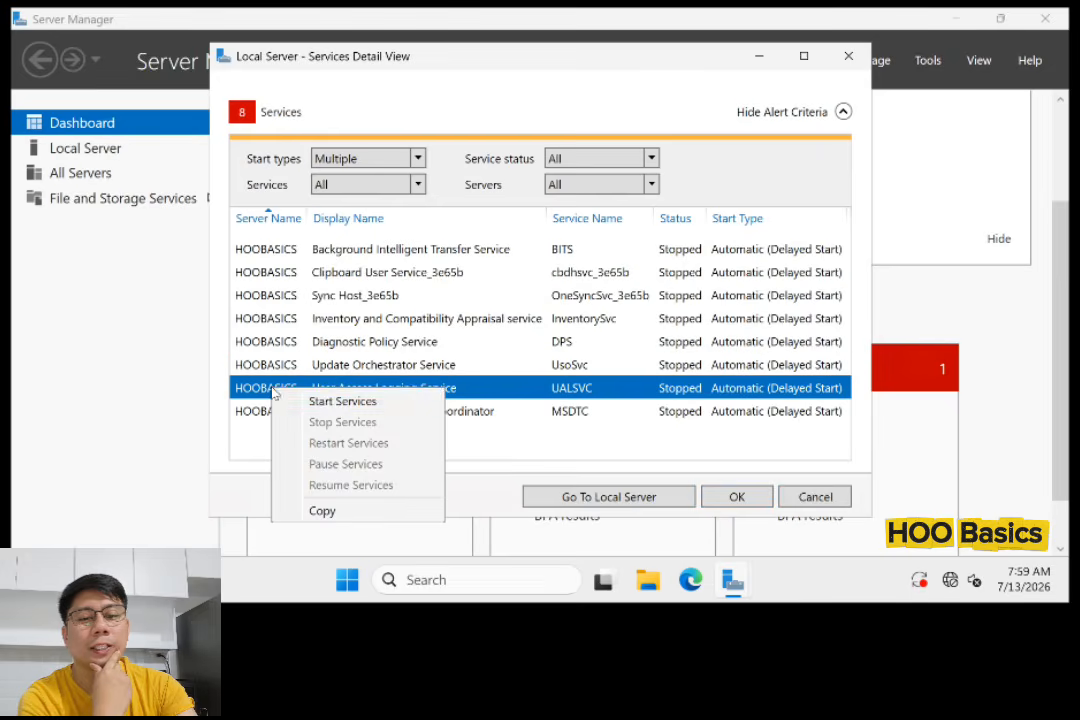
click(316, 400)
right_click(260, 413)
click(322, 427)
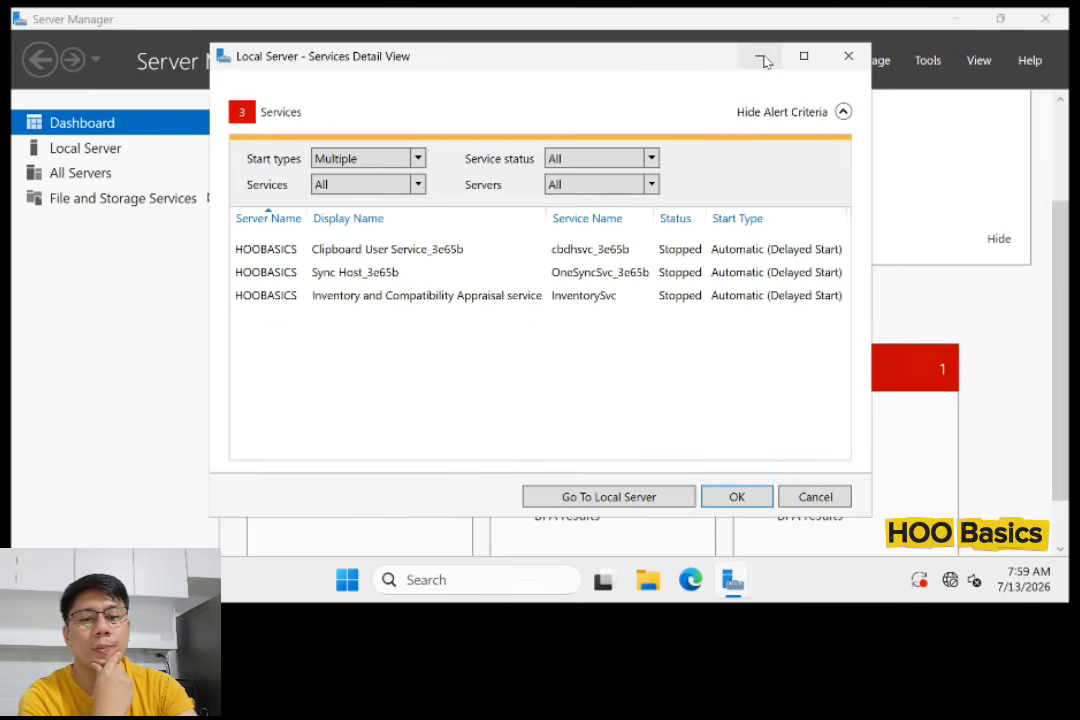
Start the still-stopped Clipboard User Service, Sync Host and Inventory and Compatibility Appraisal service again, and close the services details.
right_click(265, 255)
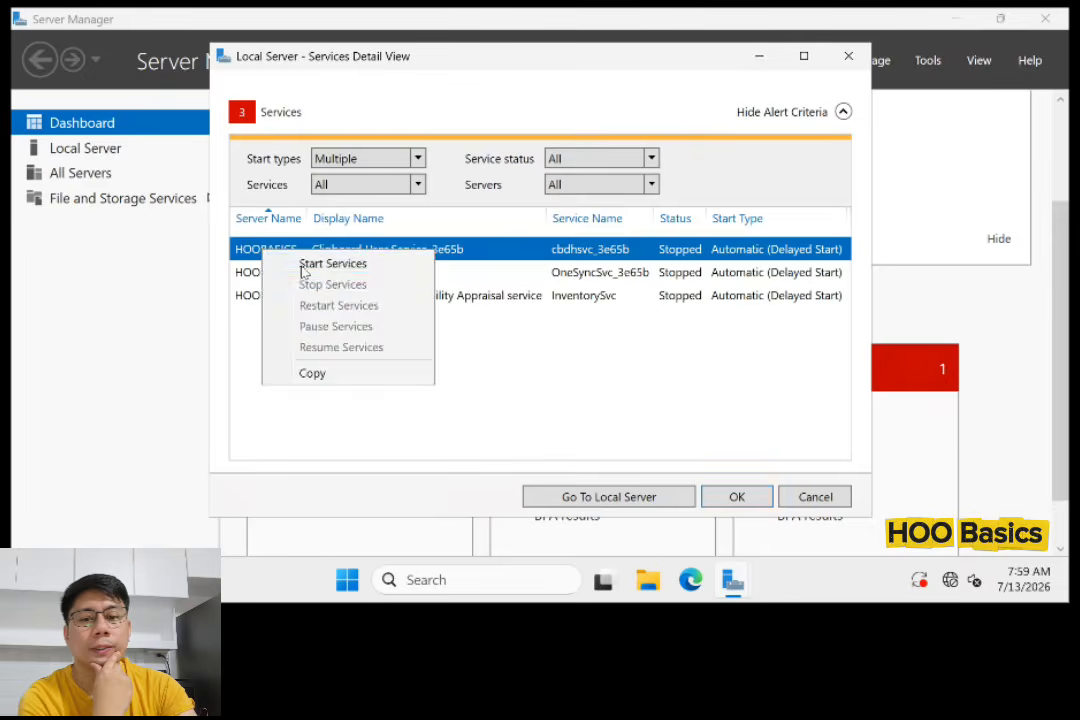
click(310, 264)
right_click(266, 272)
click(318, 284)
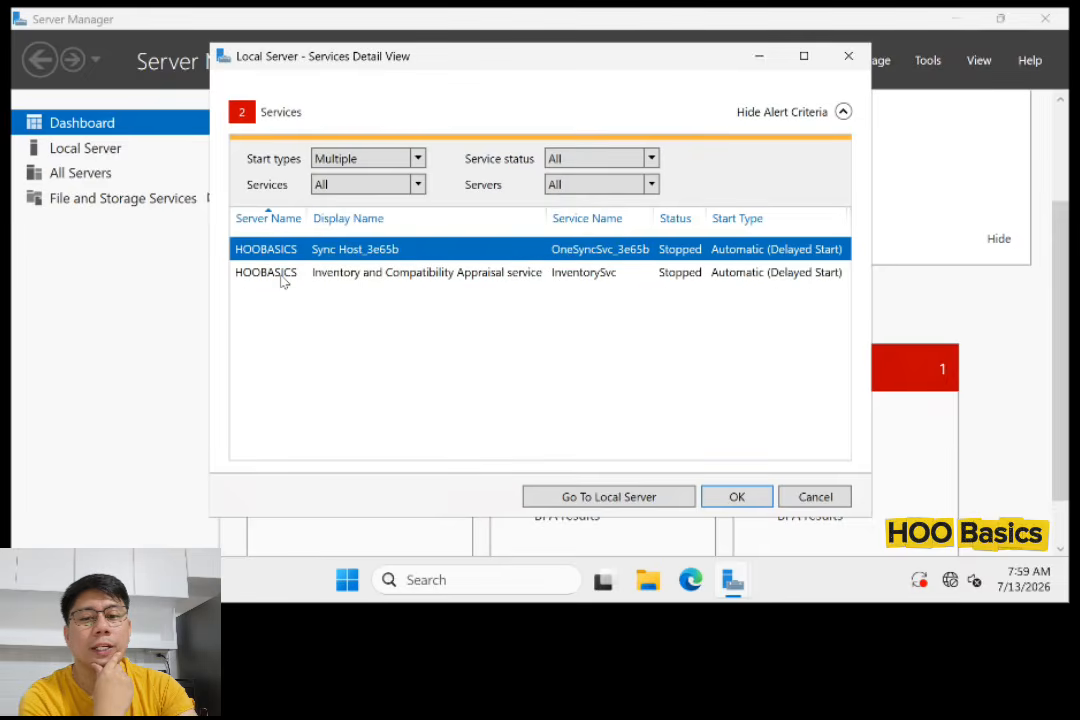
right_click(282, 273)
click(318, 279)
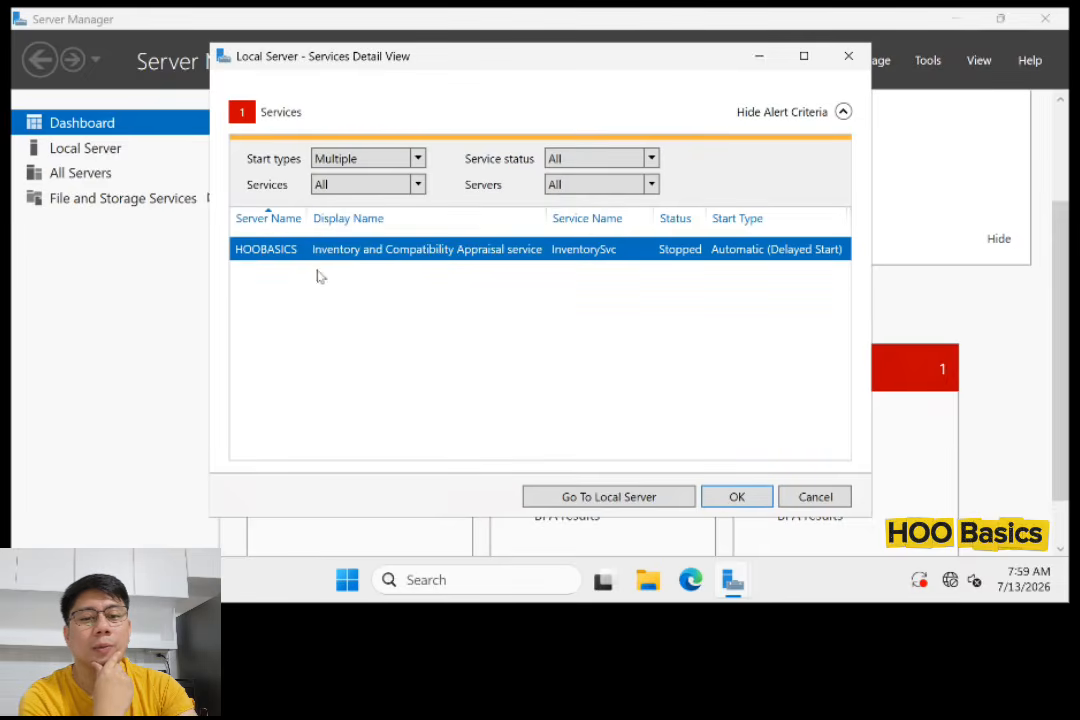
click(848, 56)
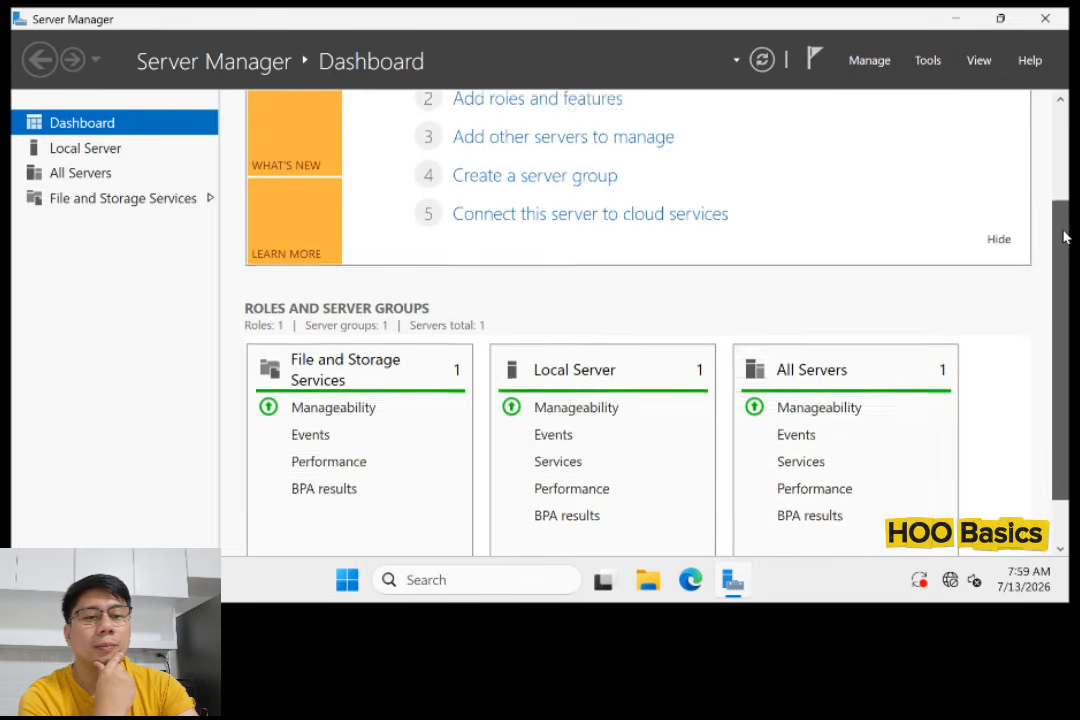
drag(1059, 290, 1060, 160)
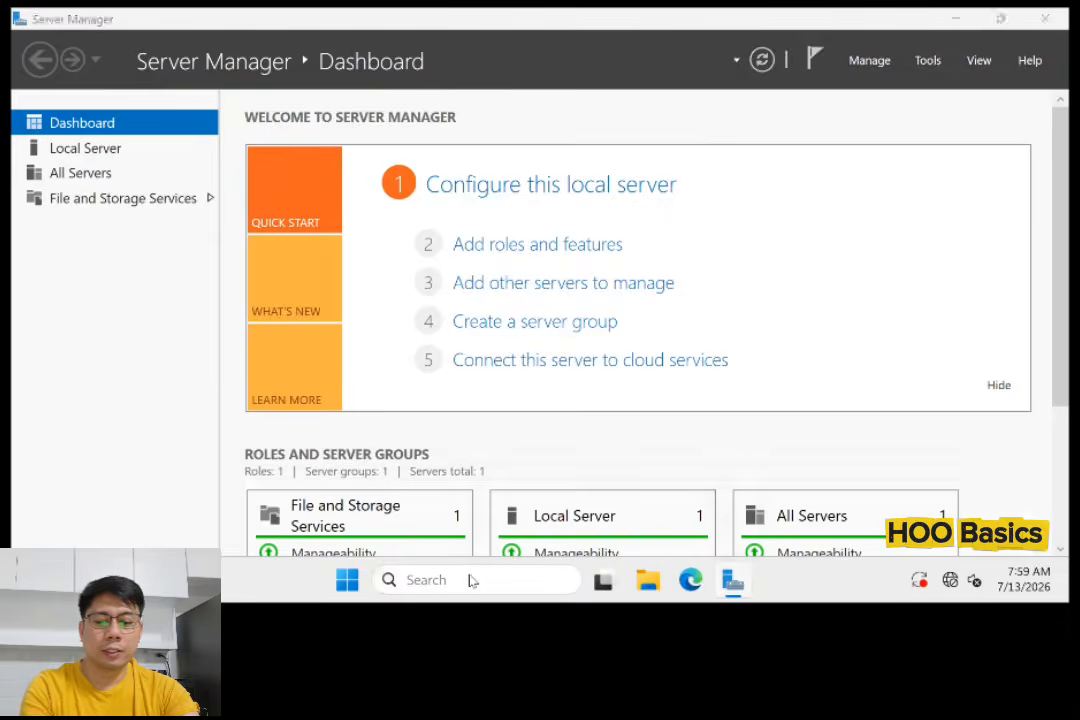
Search for settings, open the Settings app to check the computer name, and close it.
click(470, 578)
text(se)
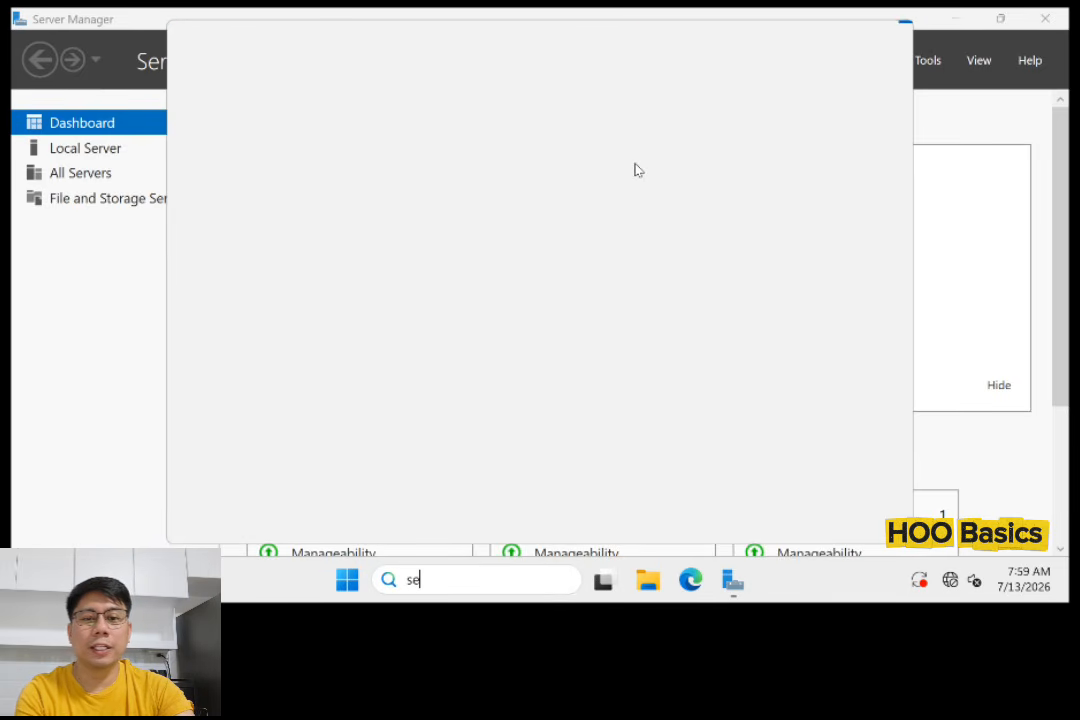
click(226, 586)
click(475, 578)
text(settings)
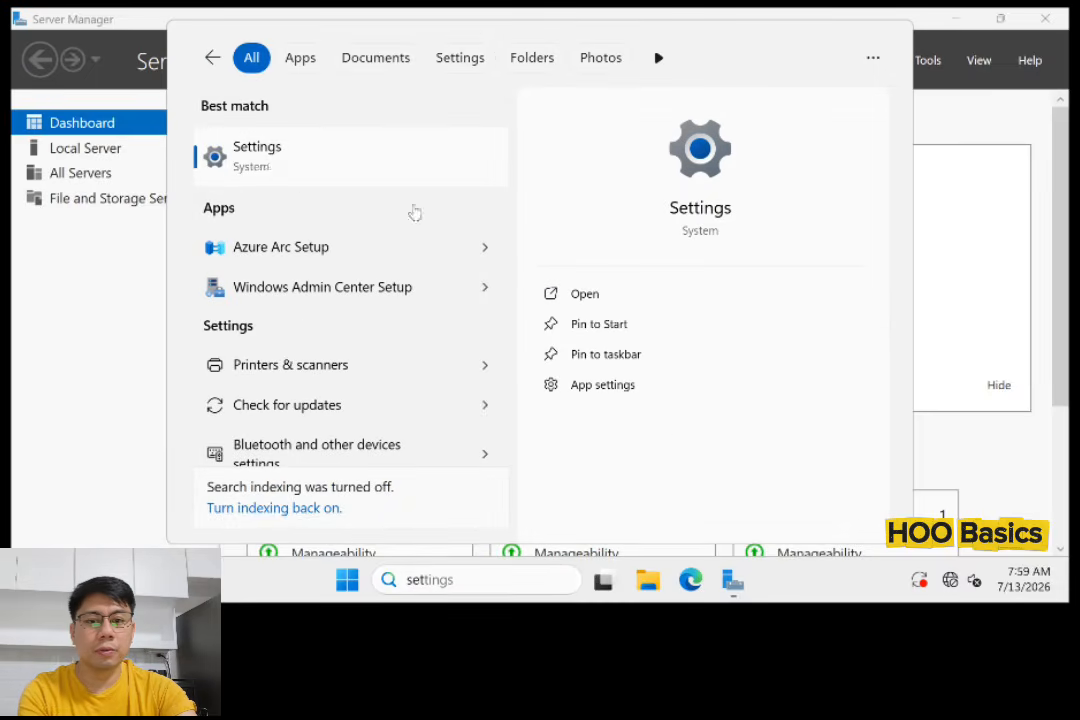
click(345, 176)
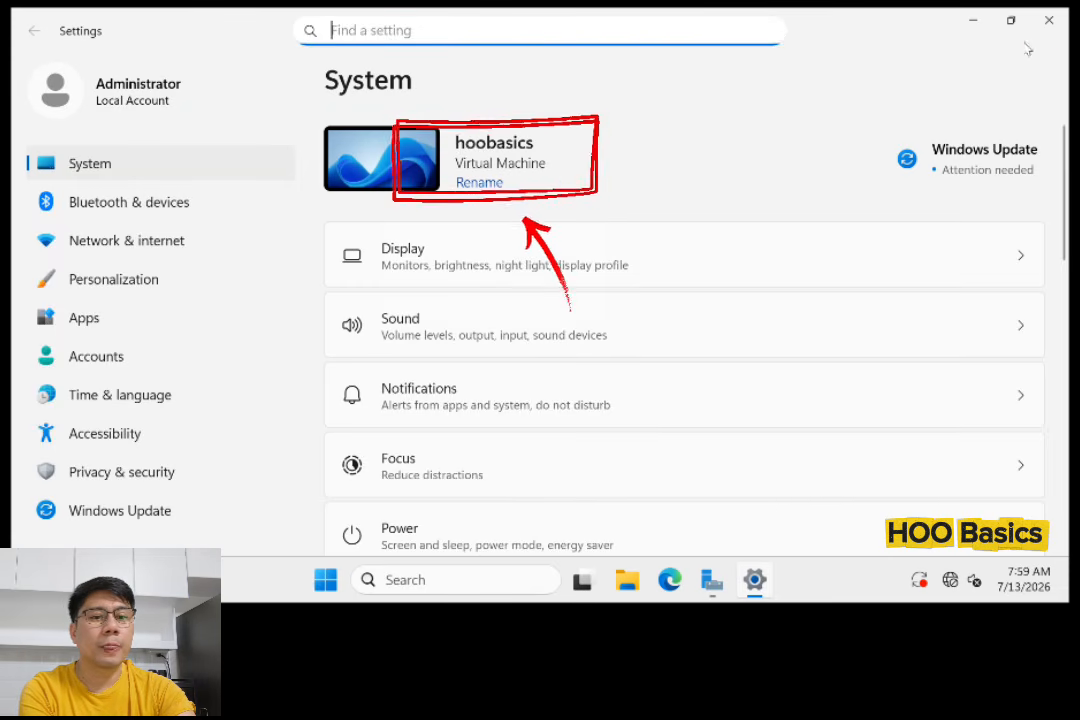
click(1049, 20)
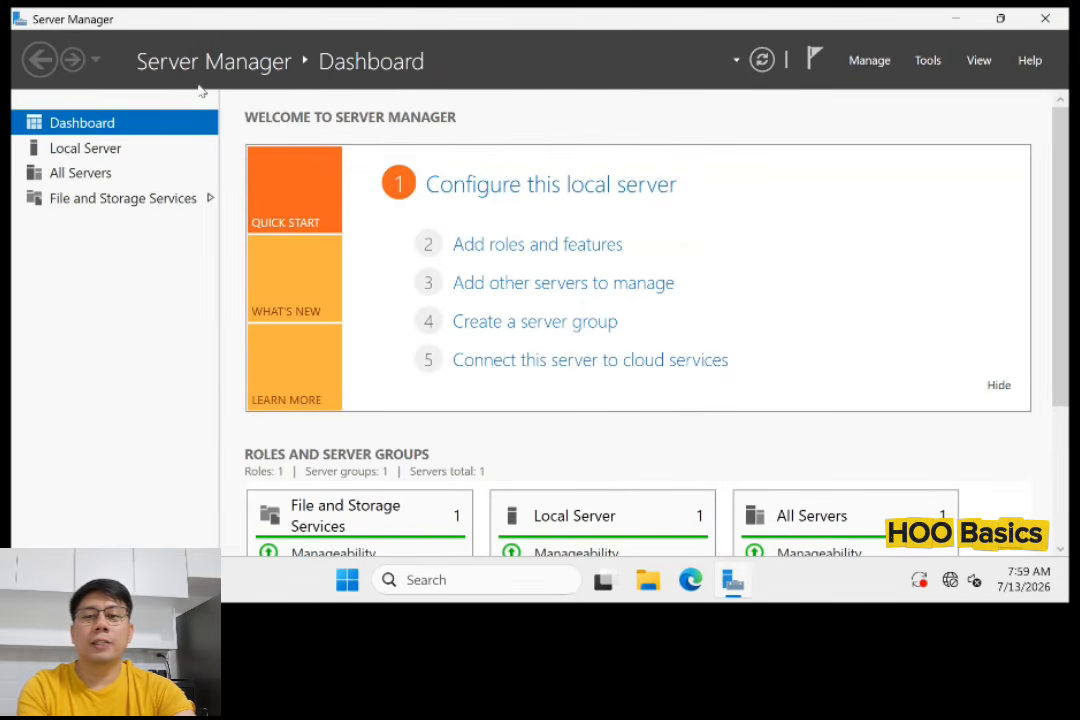
click(416, 62)
click(480, 62)
click(763, 122)
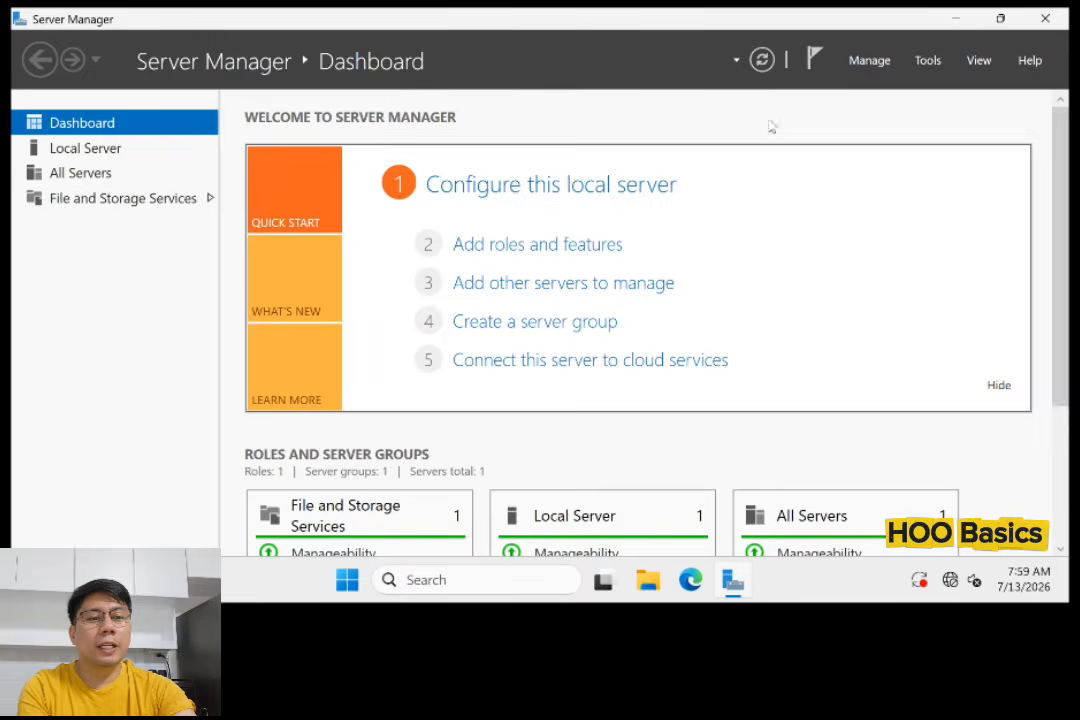
Start the Add Roles and Features Wizard with a role-based or feature-based installation on the hoobasics server and continue to the server roles.
click(869, 60)
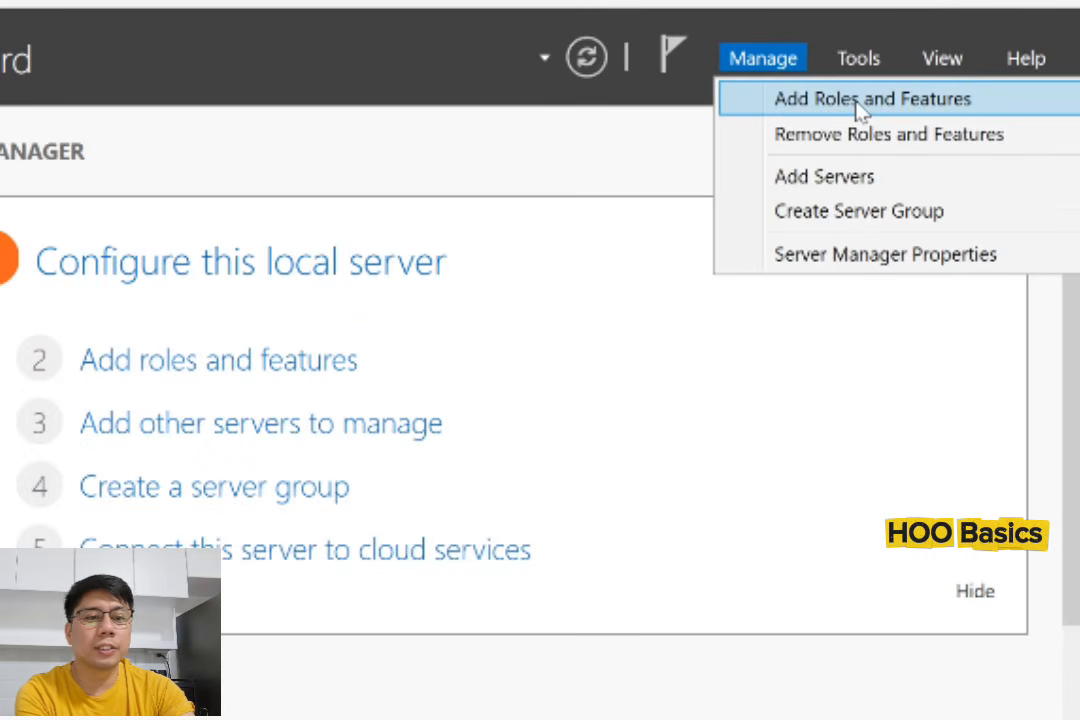
click(857, 110)
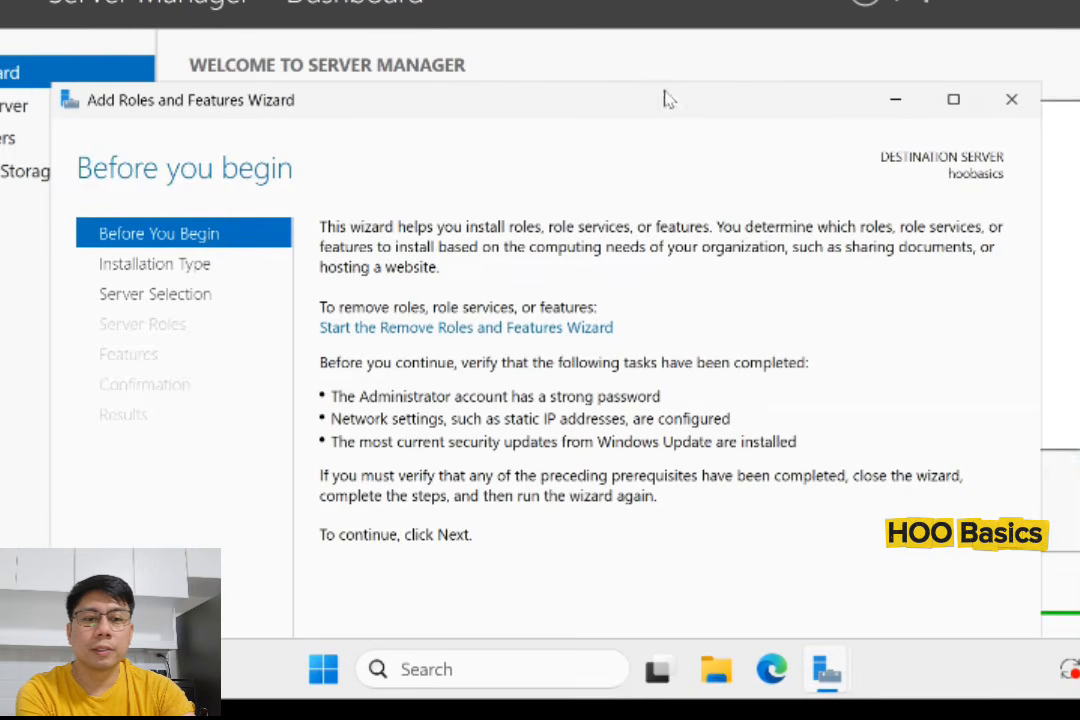
drag(669, 99, 676, 0)
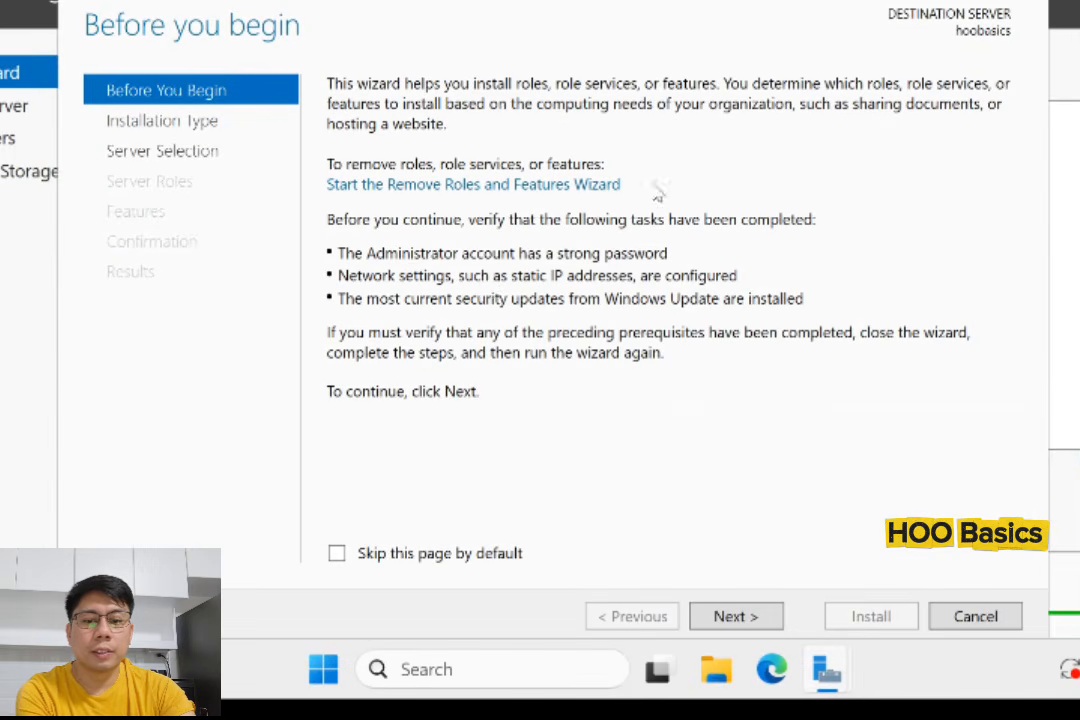
click(736, 617)
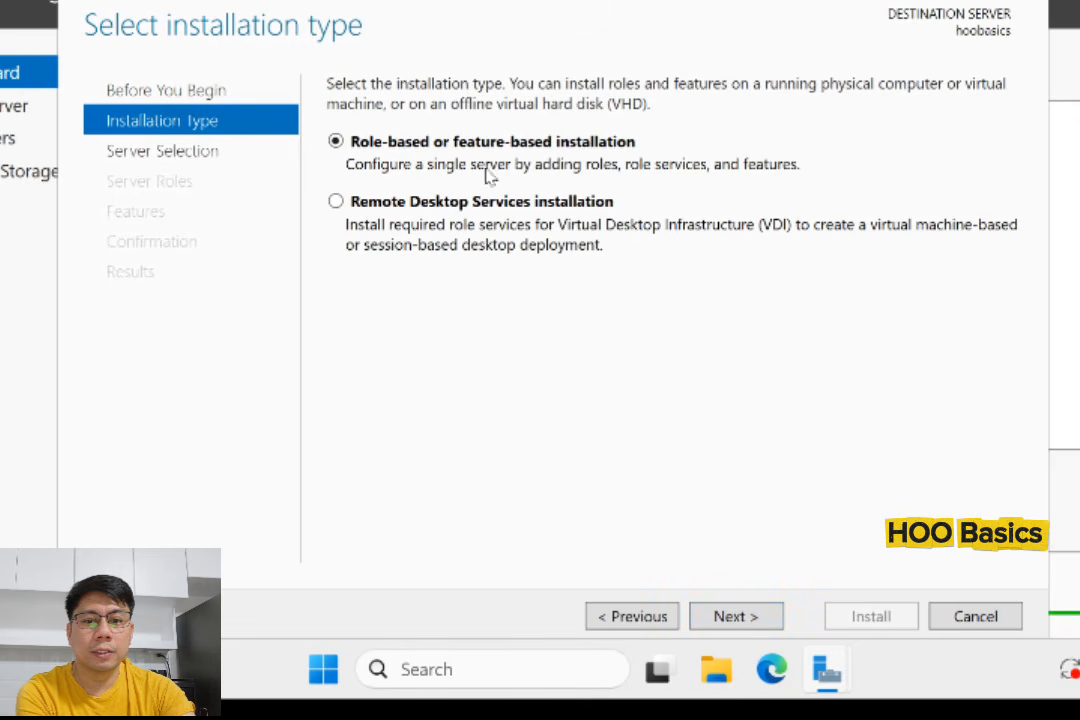
click(736, 618)
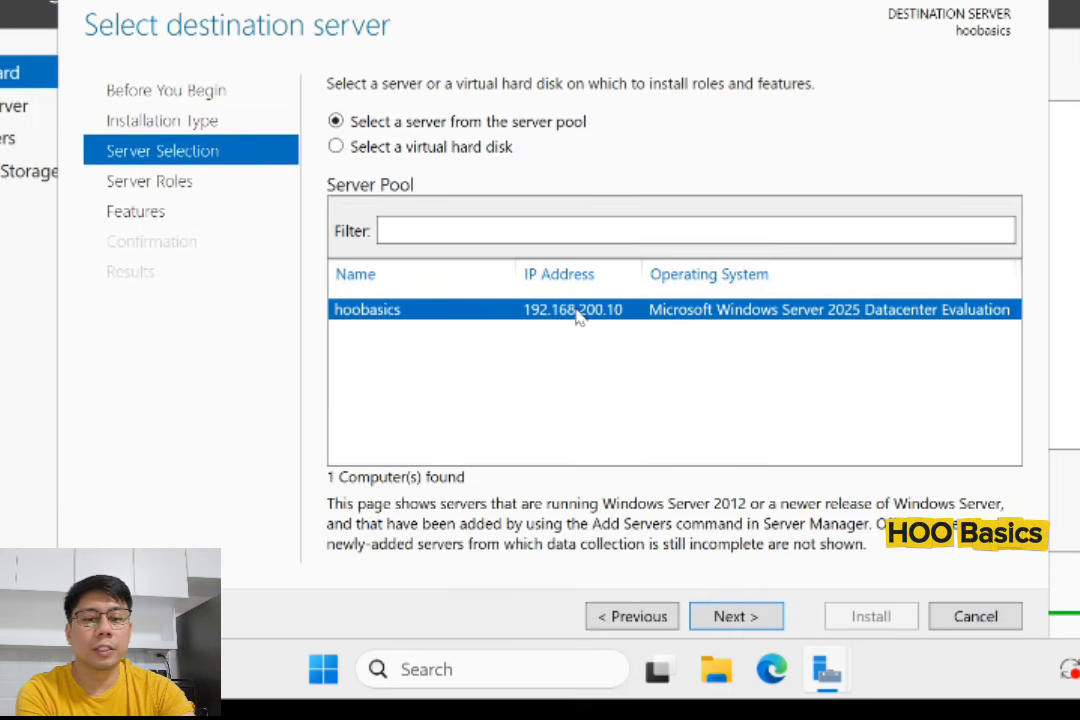
click(740, 620)
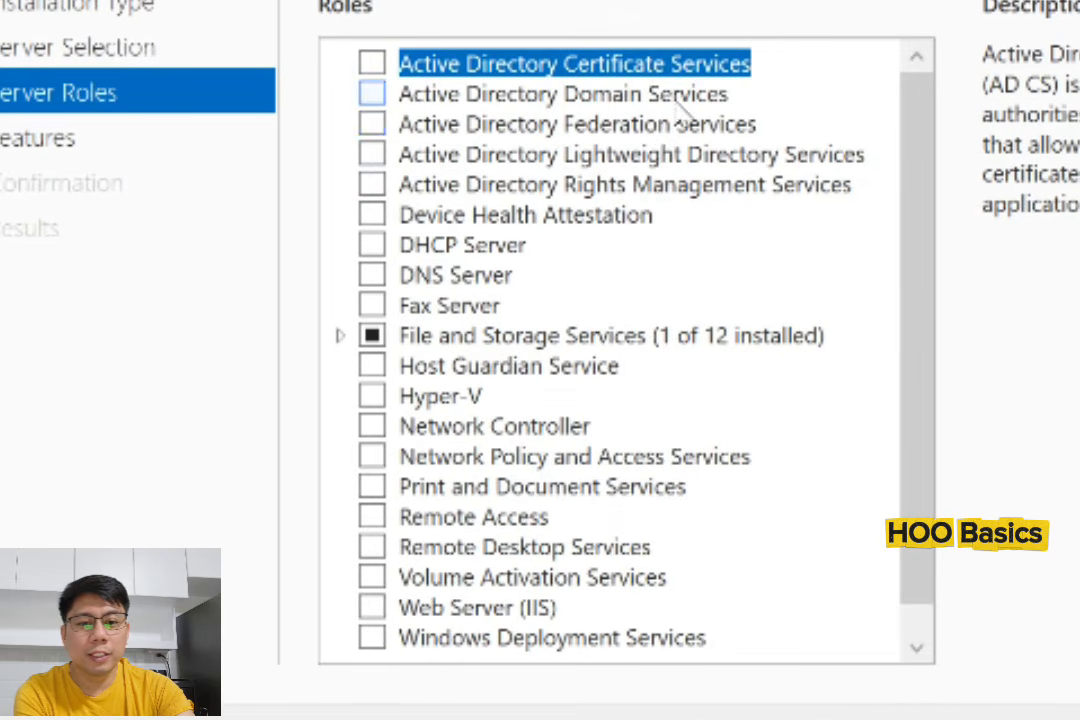
Select the Active Directory Domain Services role and add its required features, including the management tools.
click(675, 98)
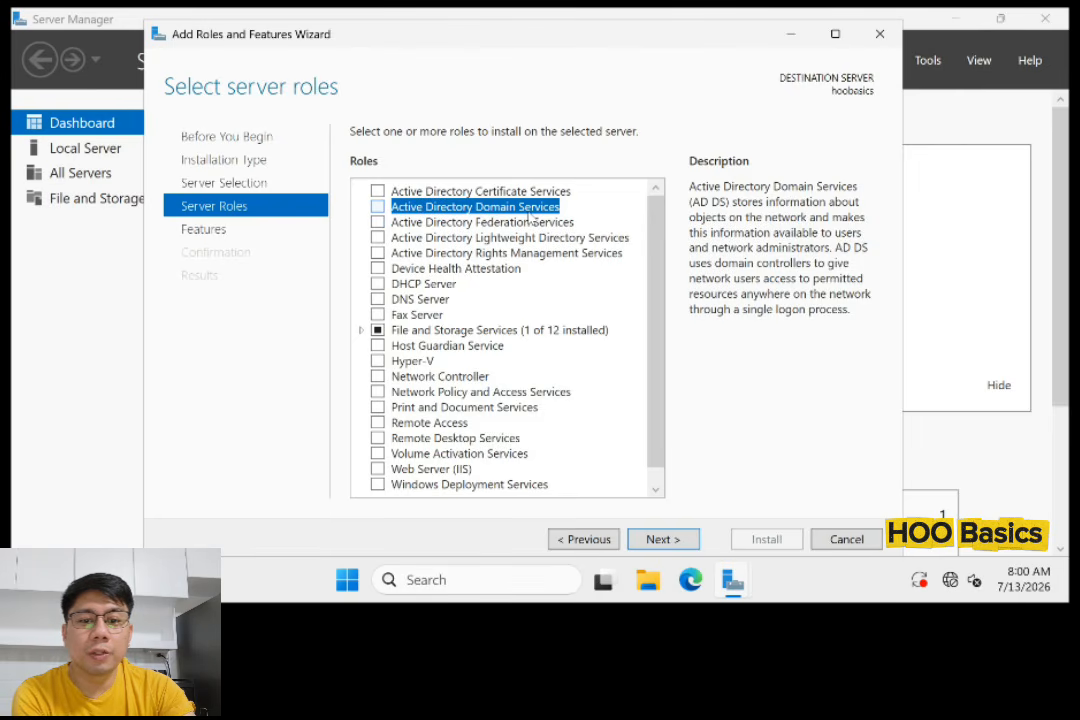
click(378, 207)
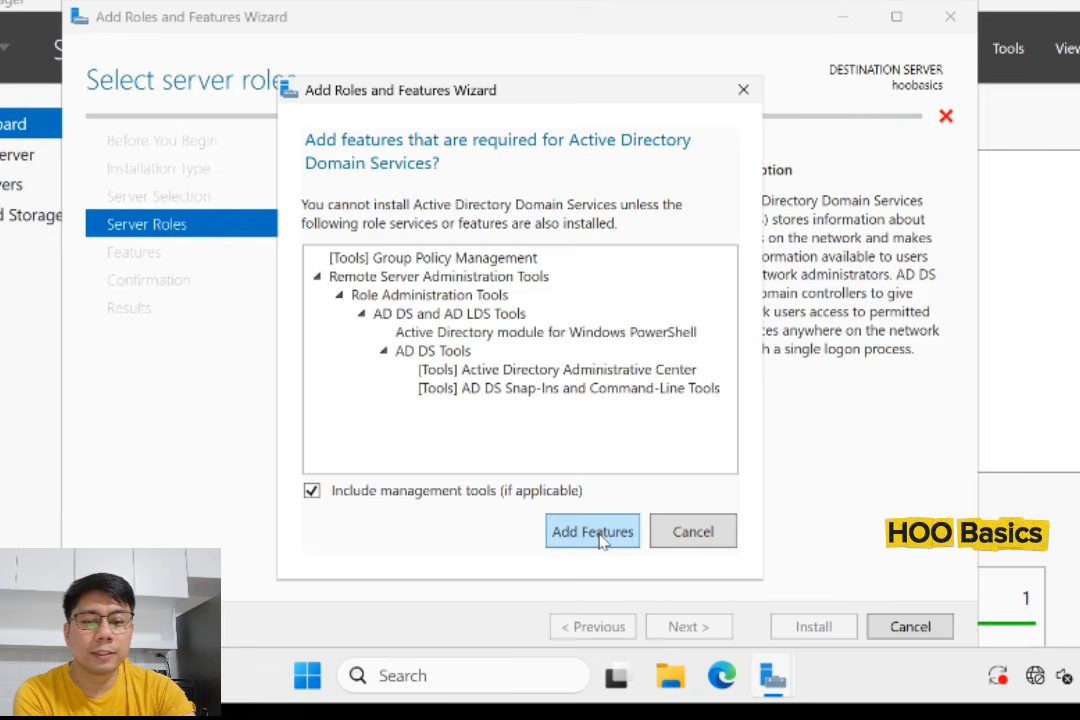
click(598, 532)
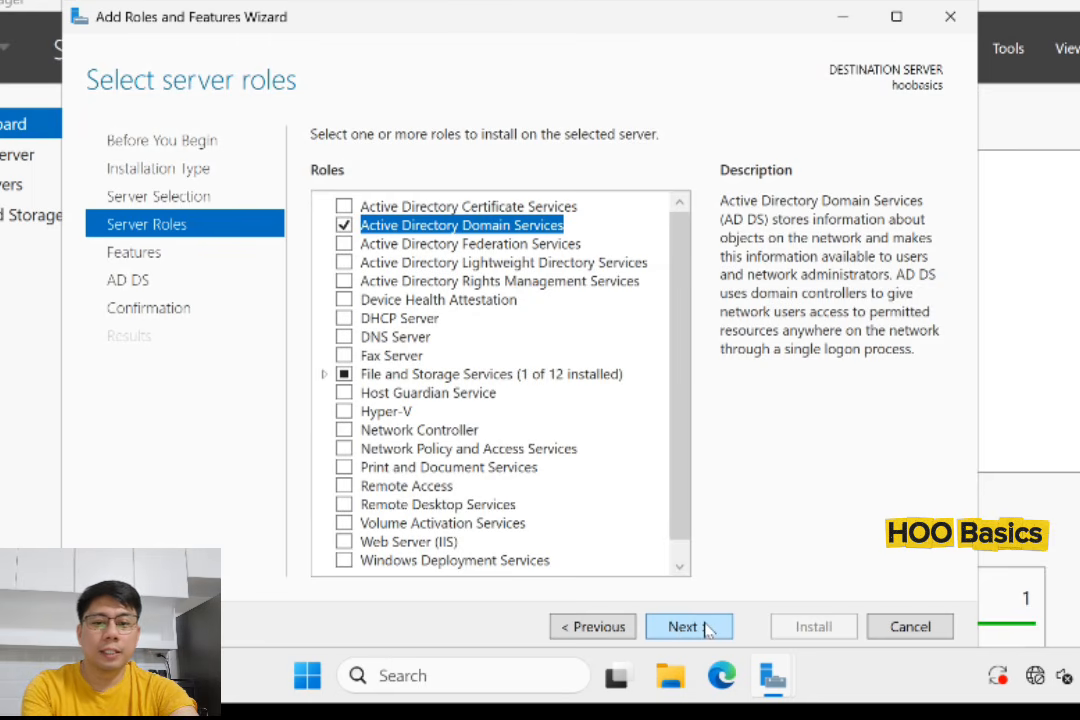
scroll(674, 370, down, 1)
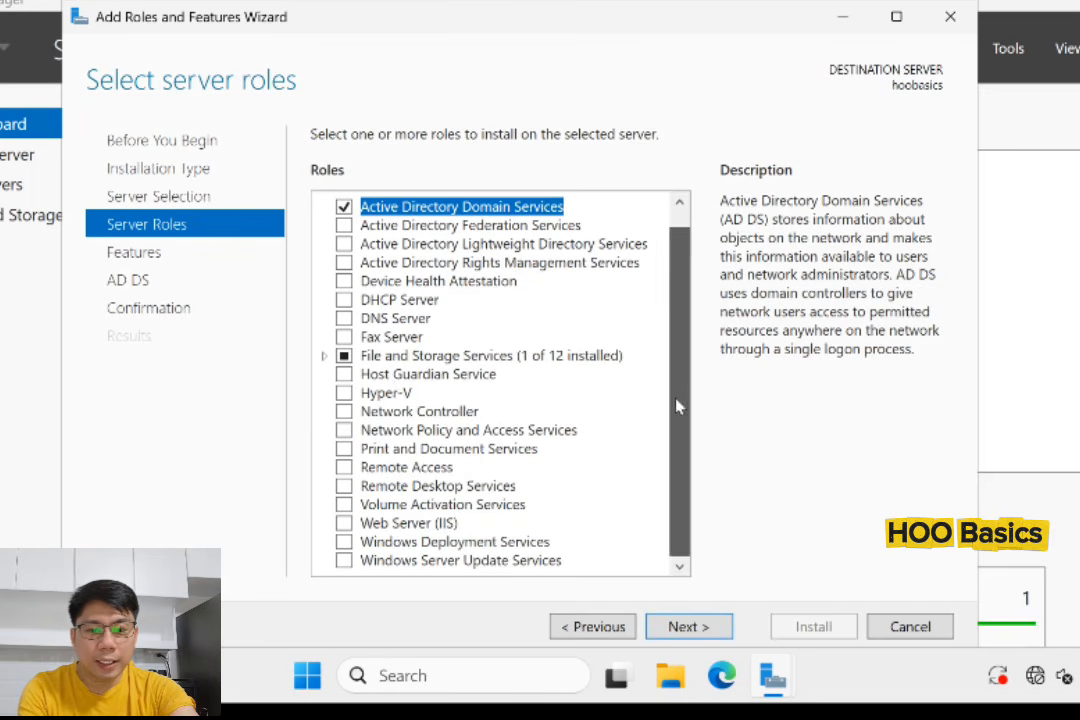
scroll(688, 283, up, 1)
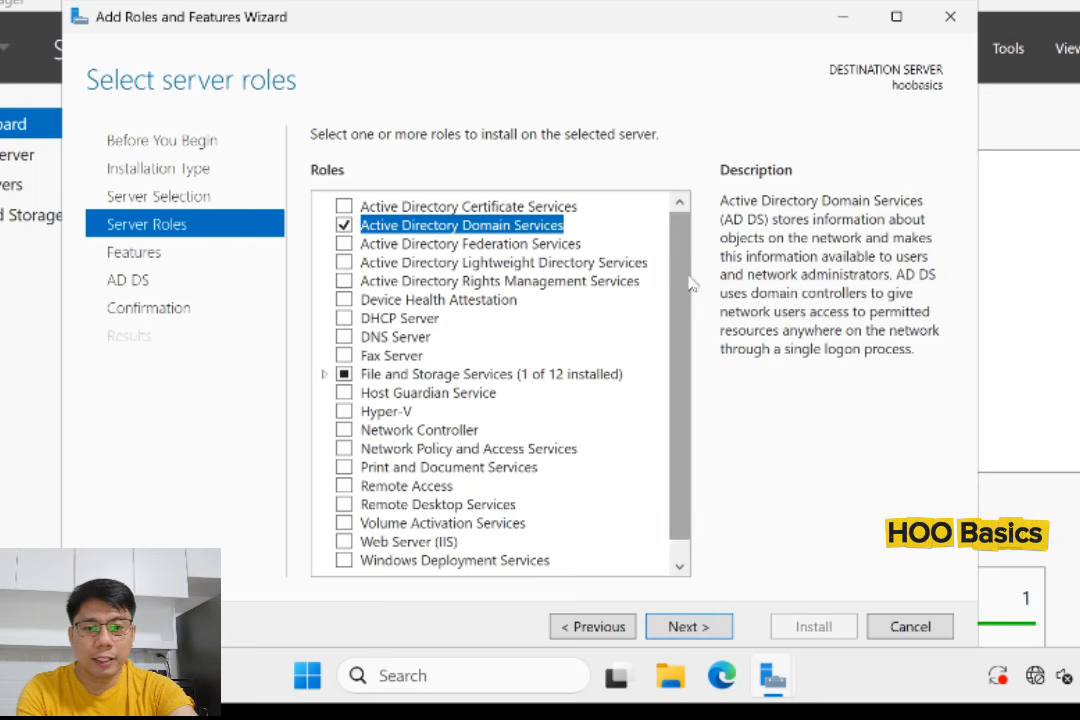
Select the DNS Server role and add its required features, including the management tools.
click(345, 337)
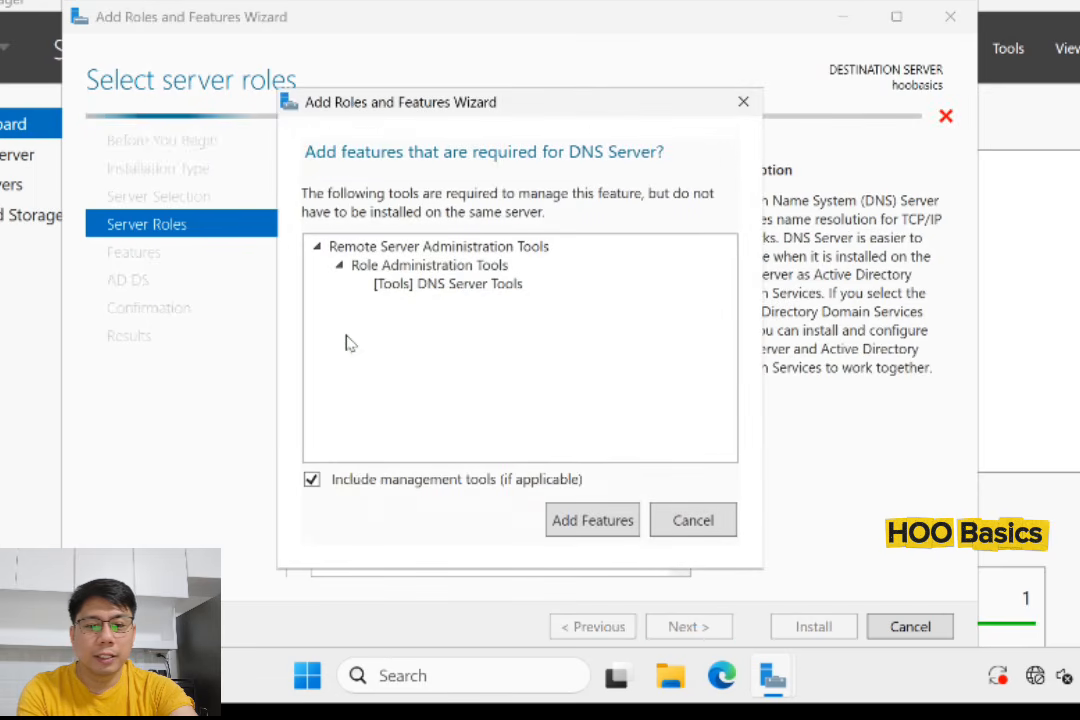
click(591, 523)
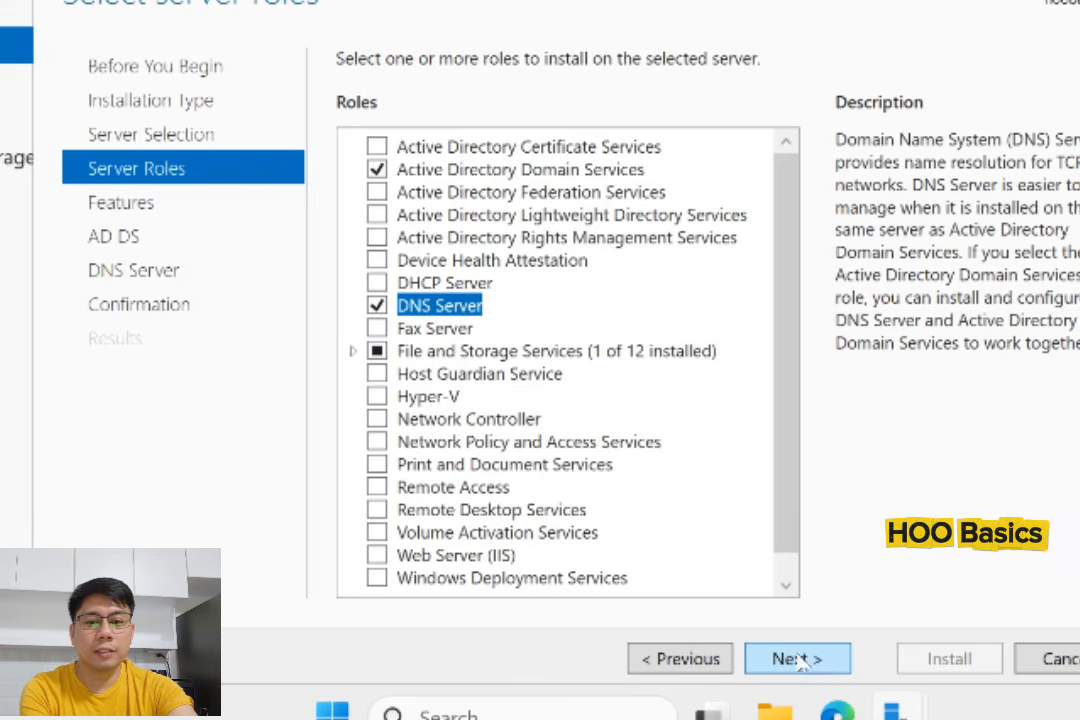
scroll(790, 300, down, 1)
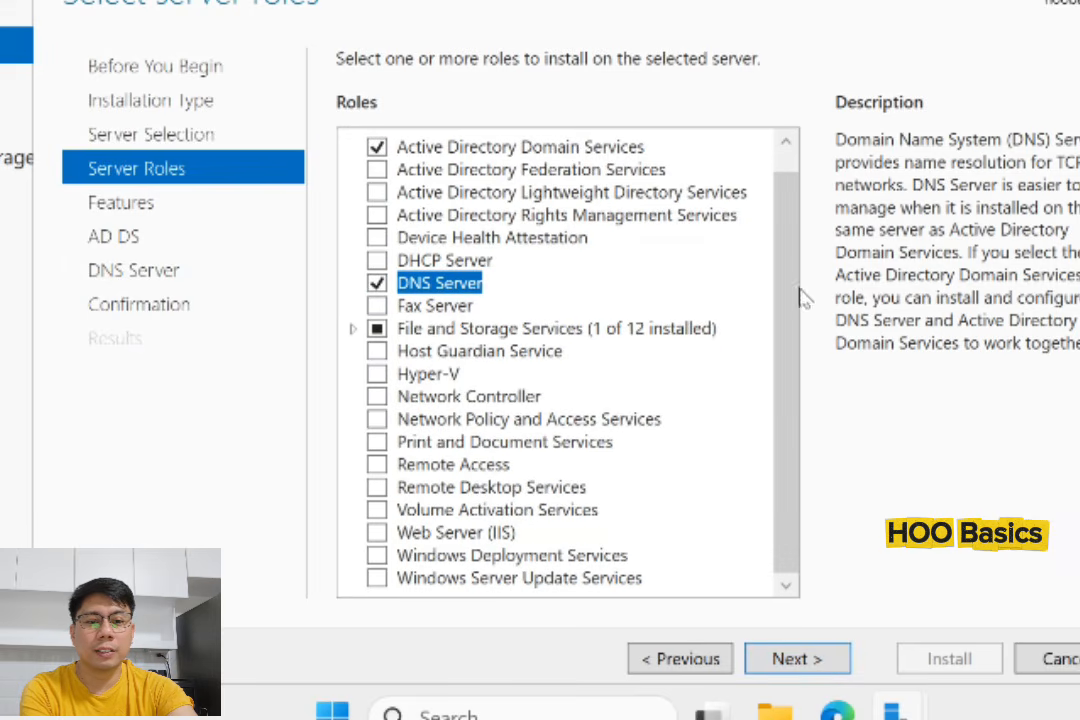
scroll(788, 212, up, 1)
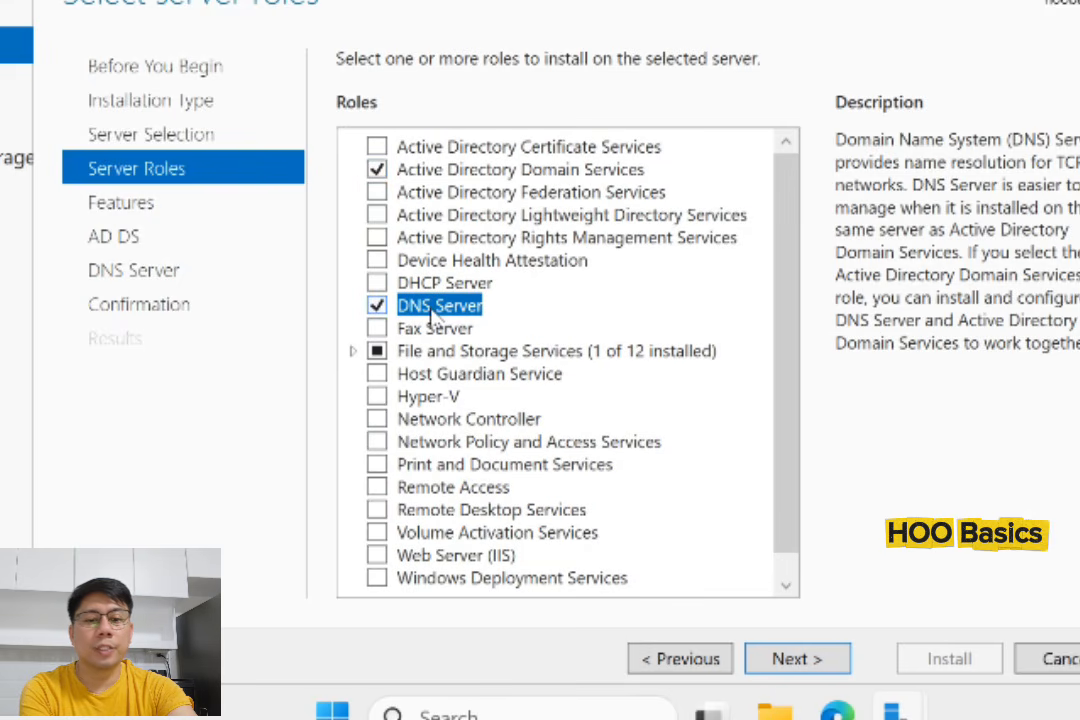
Keep the default feature selection and advance the wizard past the AD DS and DNS Server information to the installation confirmation.
click(796, 664)
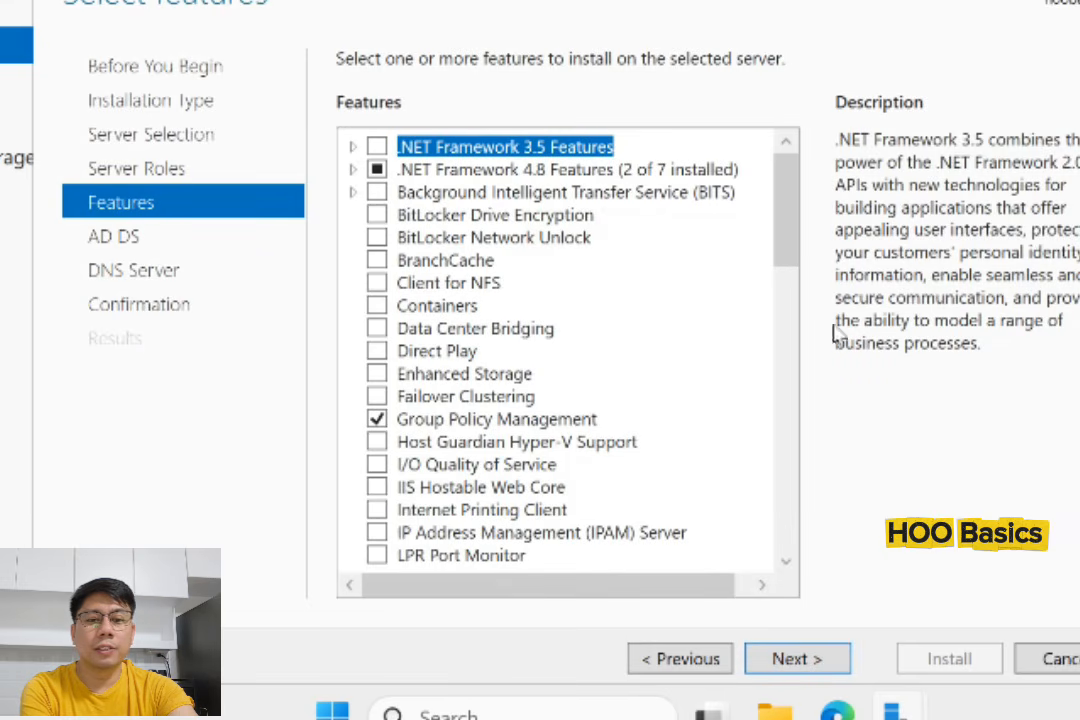
drag(790, 246, 800, 150)
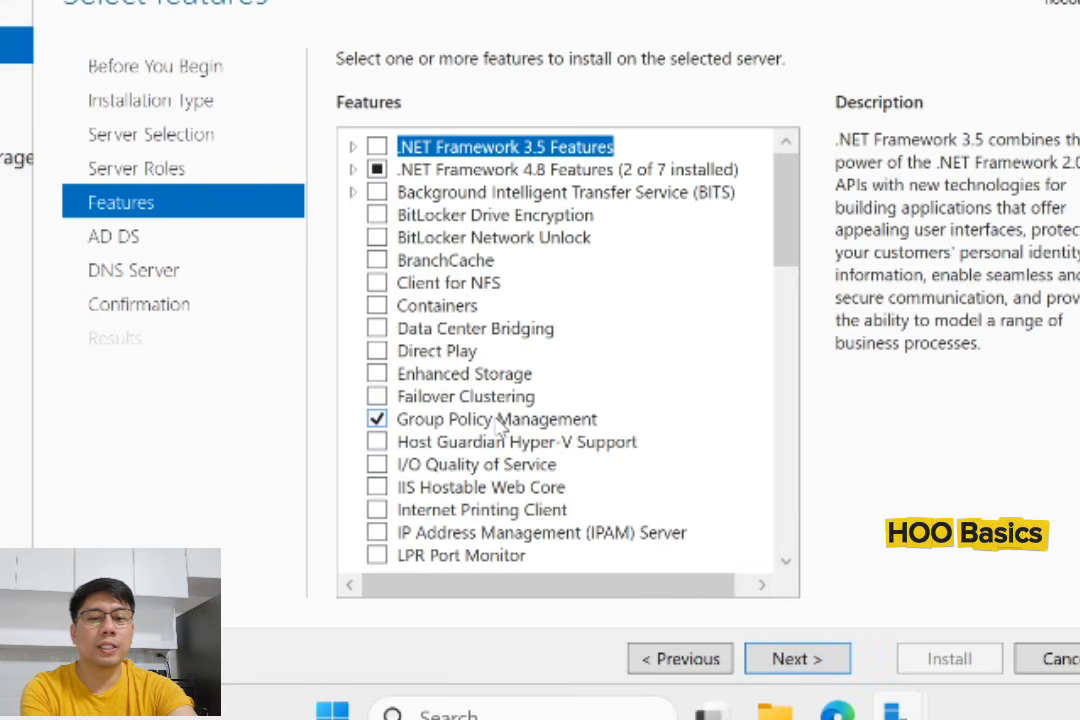
click(810, 663)
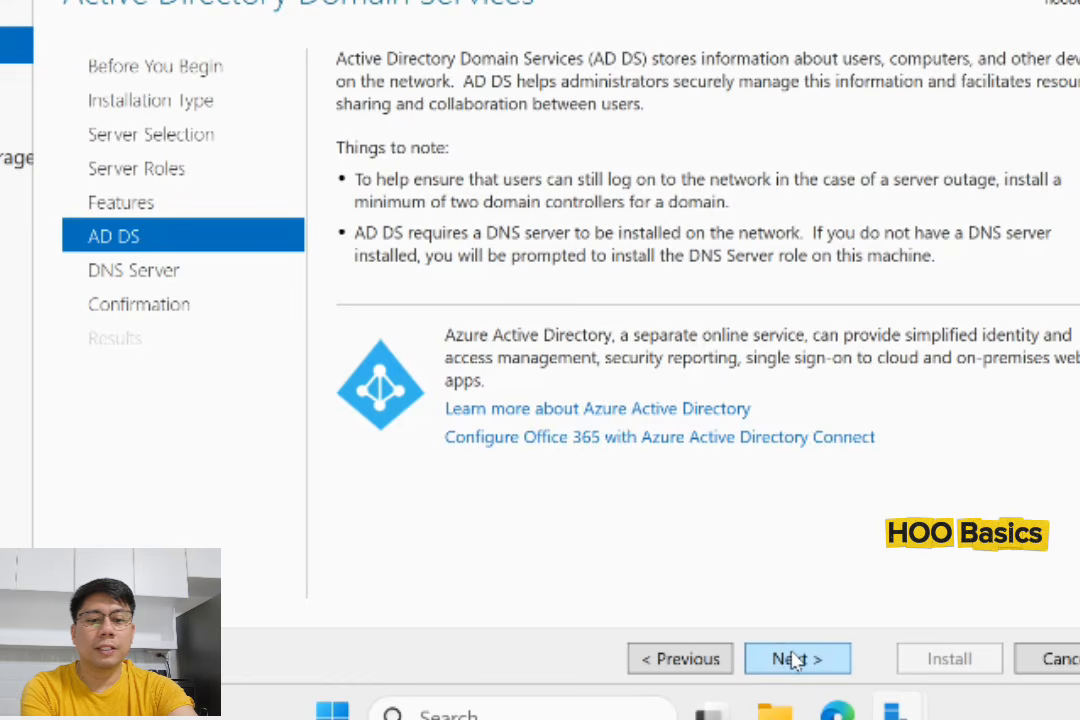
click(795, 660)
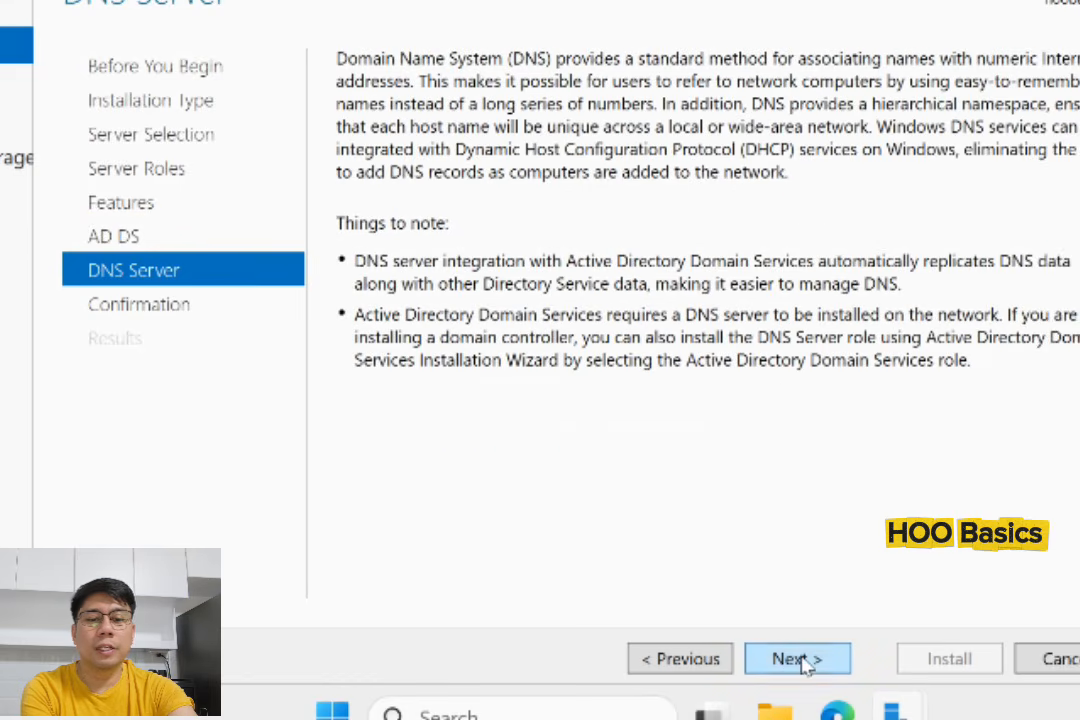
click(805, 664)
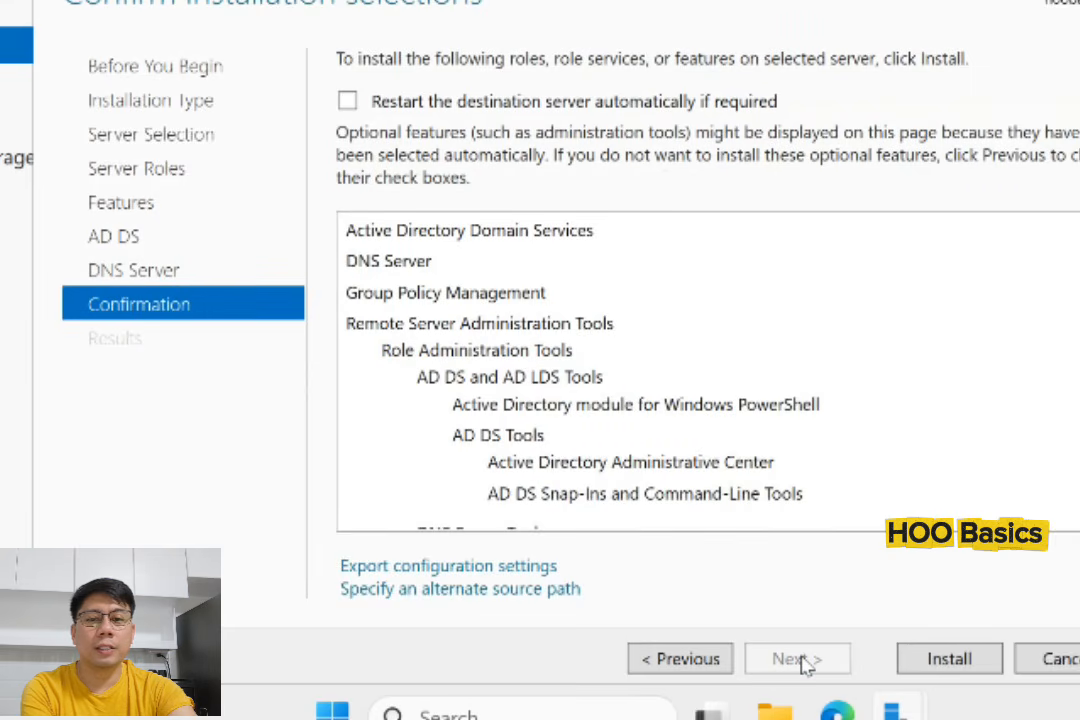
Decline automatic restart of the destination server, review the selected roles and tools, and start the installation.
click(347, 101)
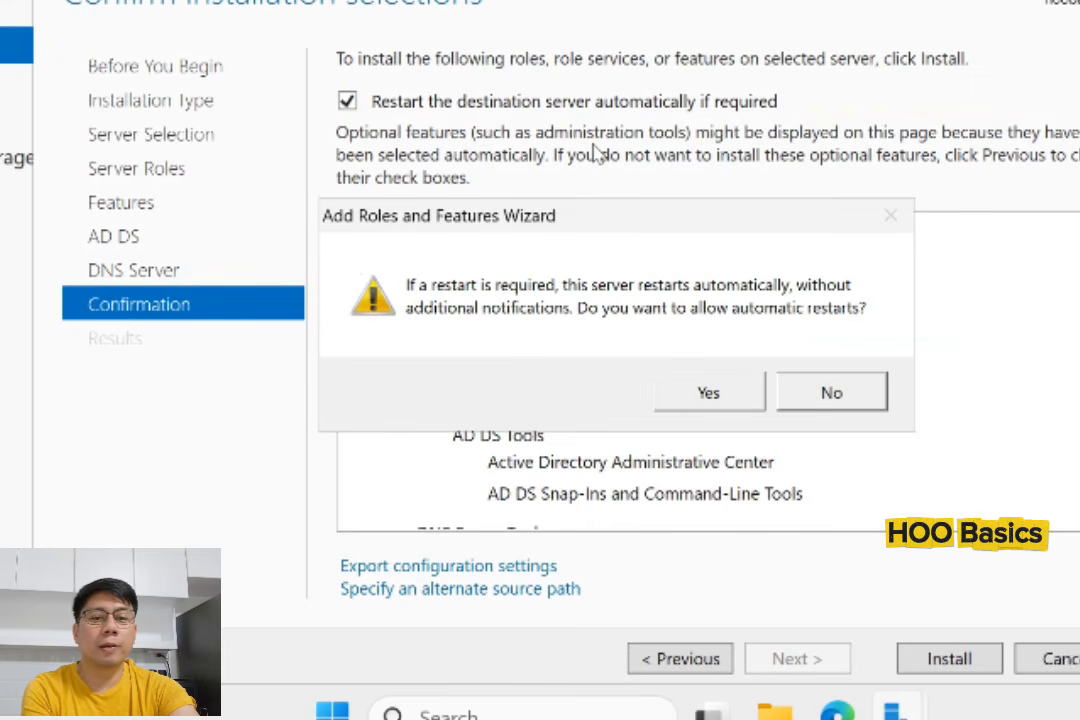
click(829, 396)
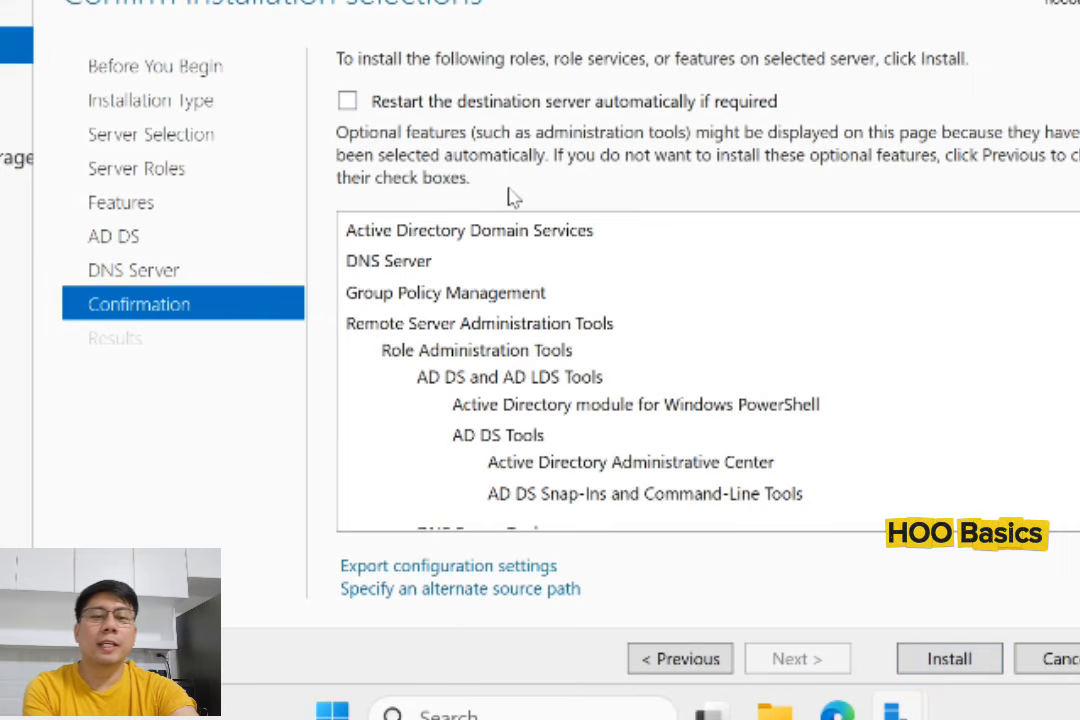
scroll(560, 370, down, 1)
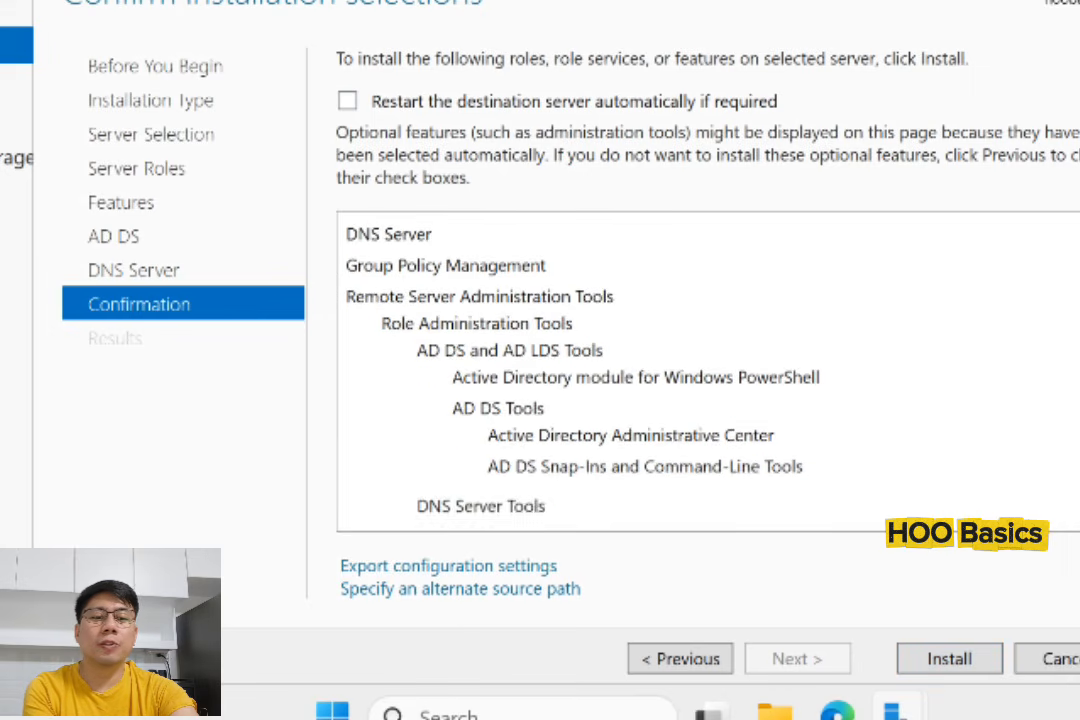
scroll(560, 370, up, 1)
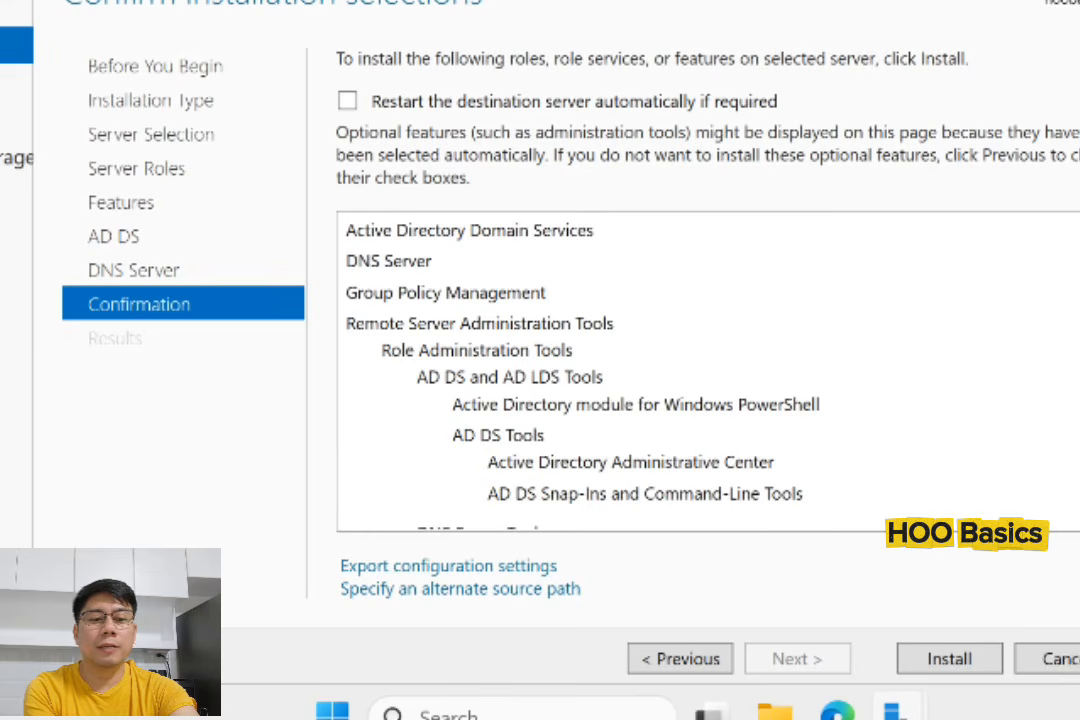
scroll(560, 370, down, 1)
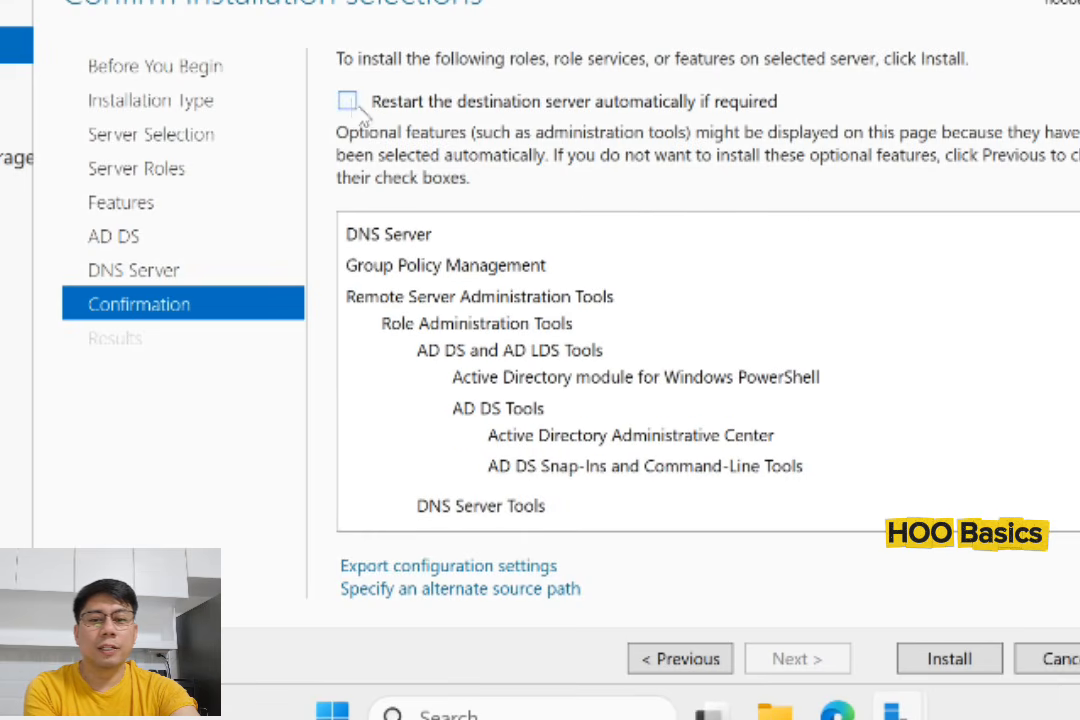
click(950, 660)
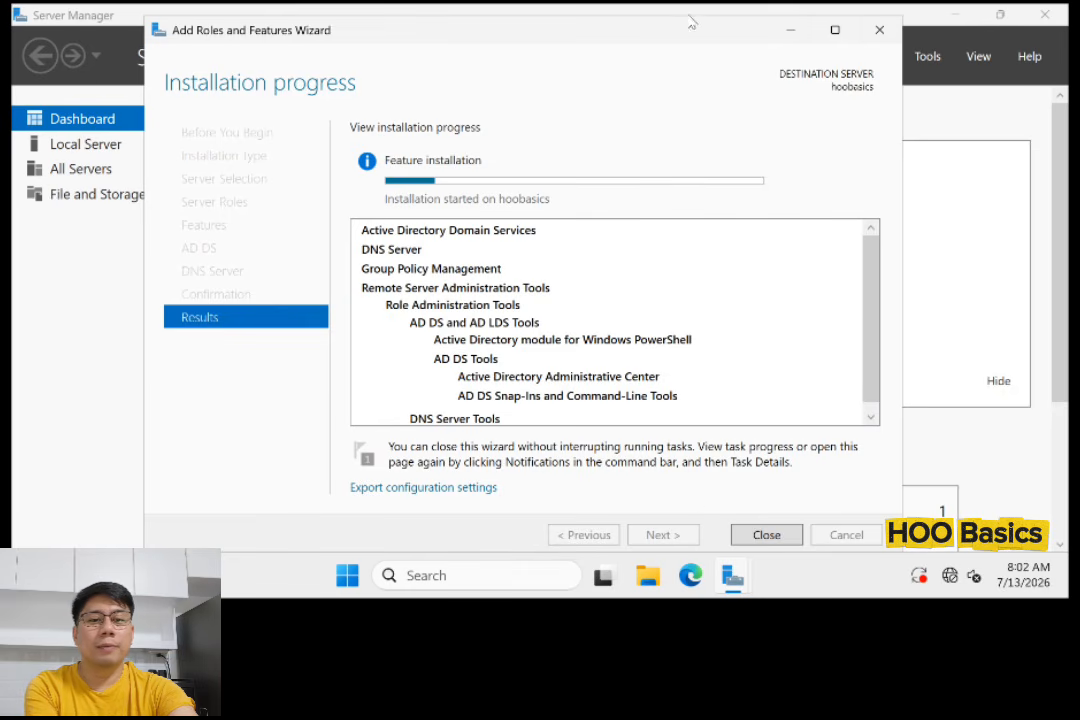
Review the feature installation results for the AD DS and DNS Server roles and close the wizard.
drag(683, 35, 685, 33)
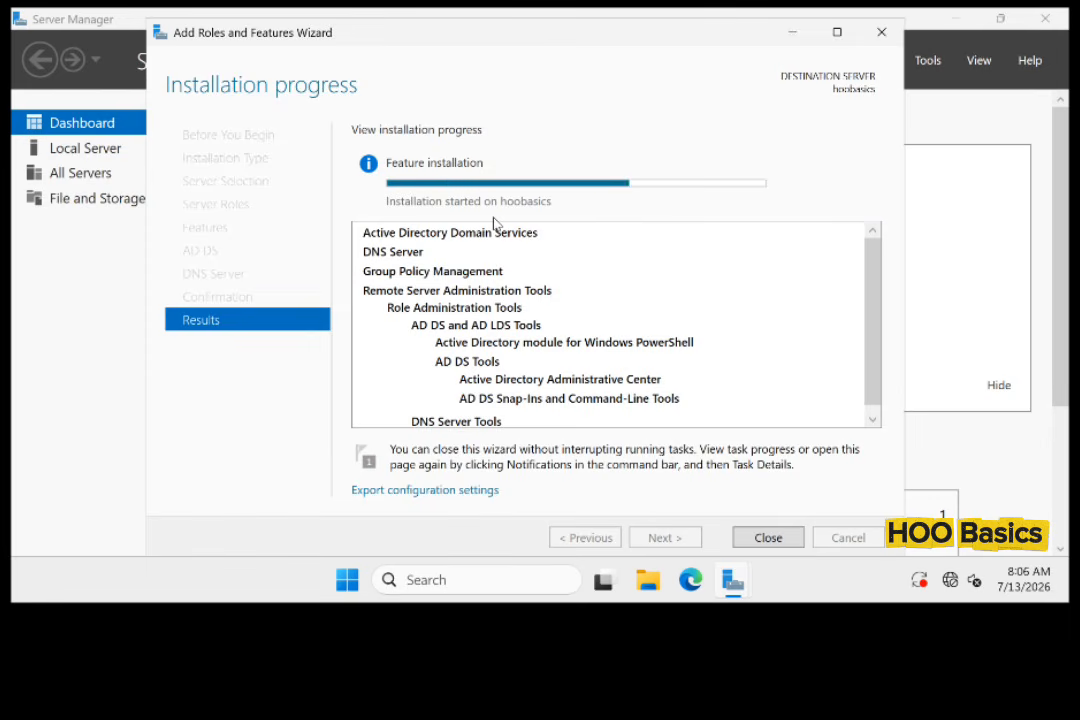
key(ctrl+shift+Escape)
click(861, 28)
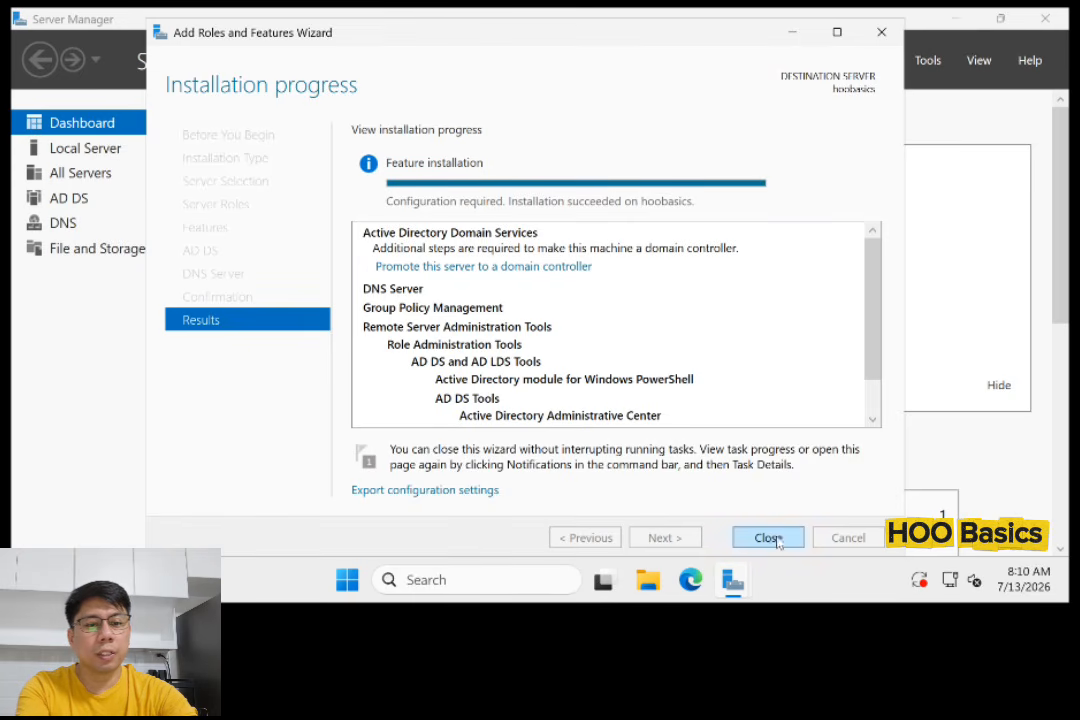
scroll(875, 357, down, 2)
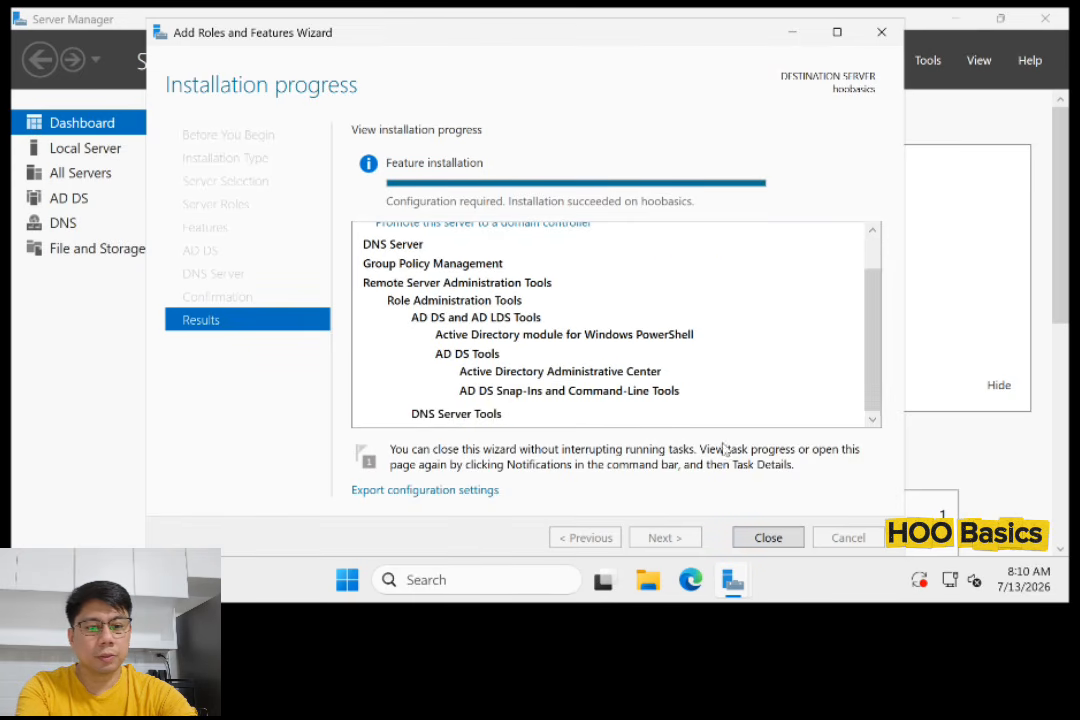
click(768, 538)
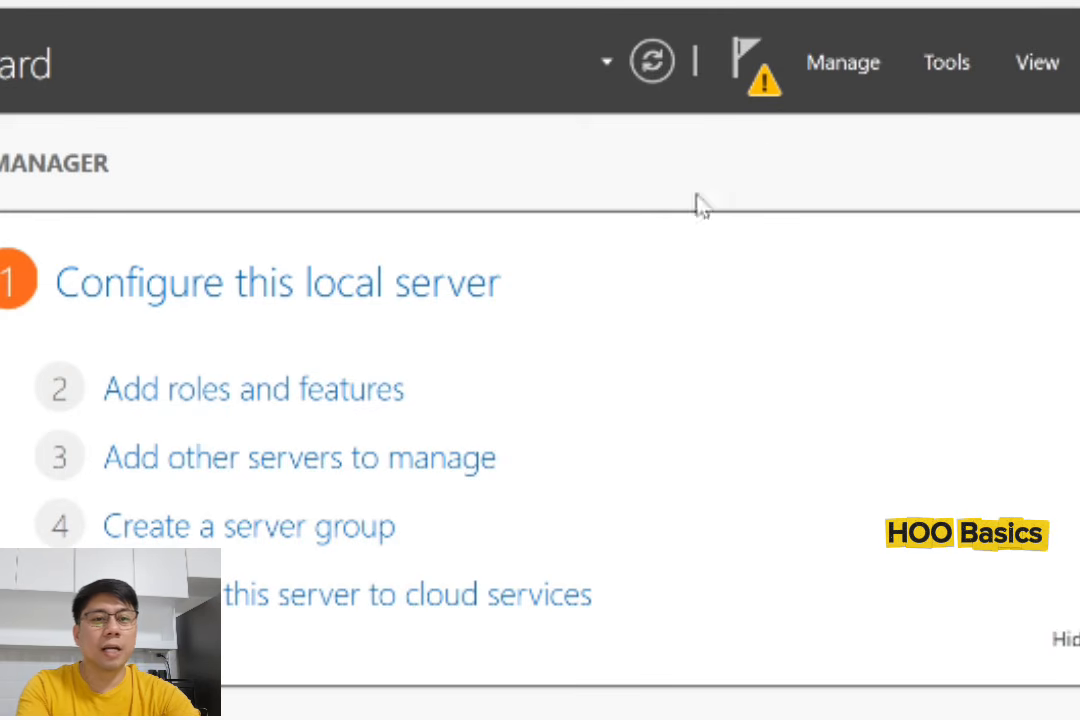
View the Server Manager notifications about the post-deployment configuration for Active Directory Domain Services, then dismiss them.
click(762, 97)
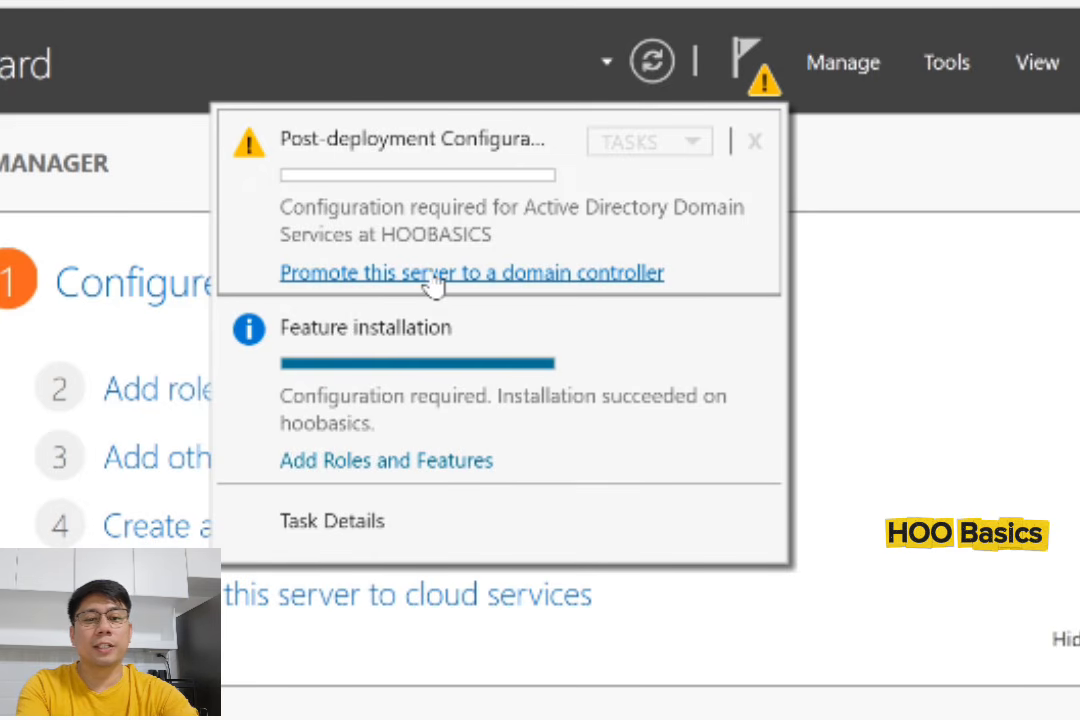
click(881, 210)
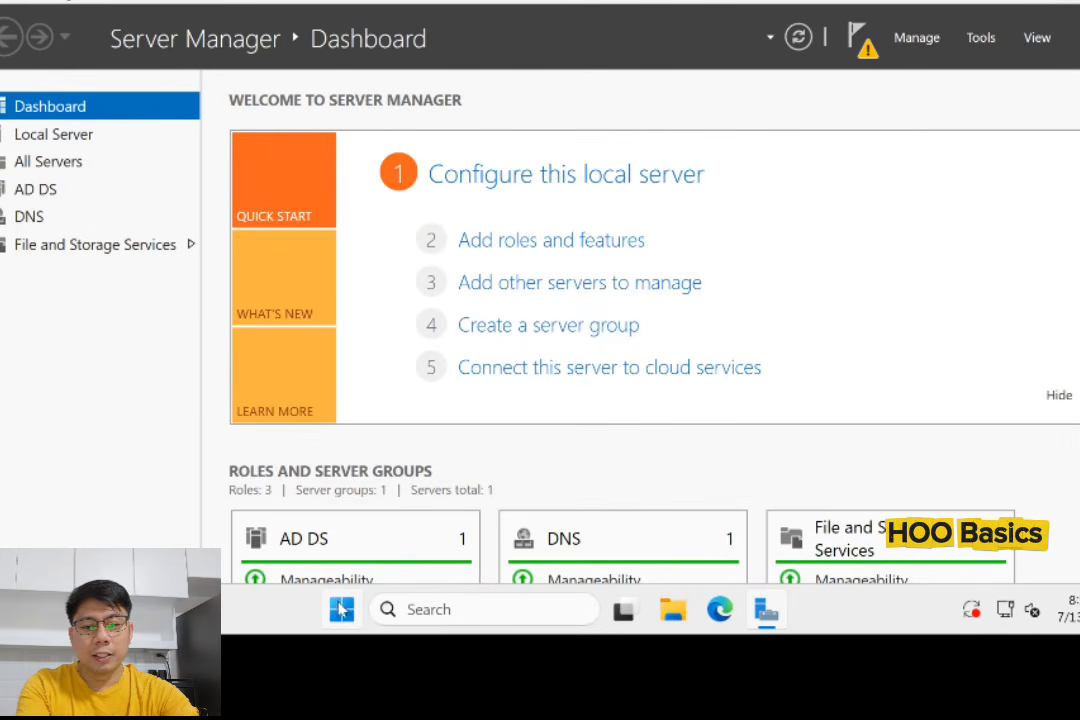
Restart the server.
click(341, 609)
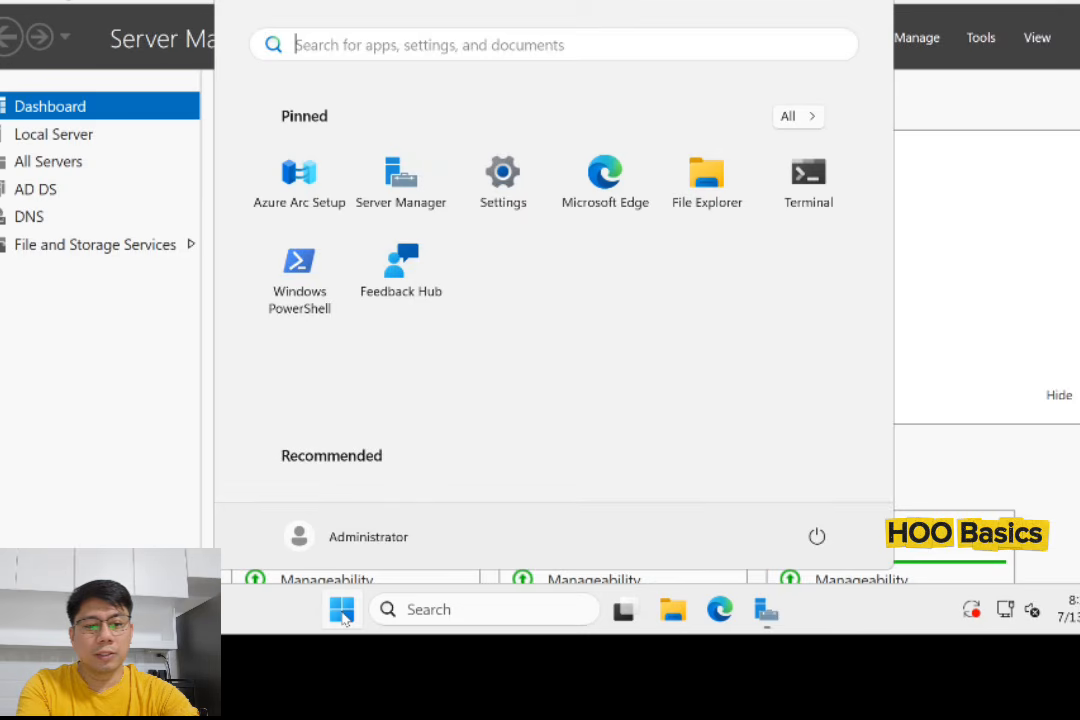
click(818, 540)
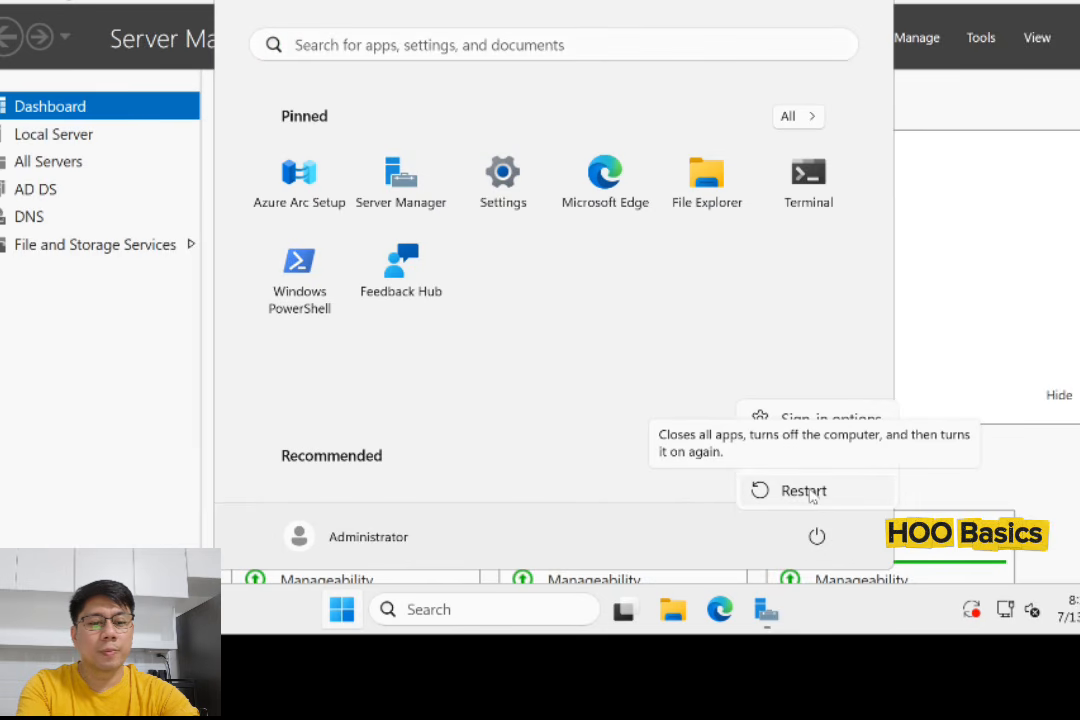
click(810, 493)
click(942, 476)
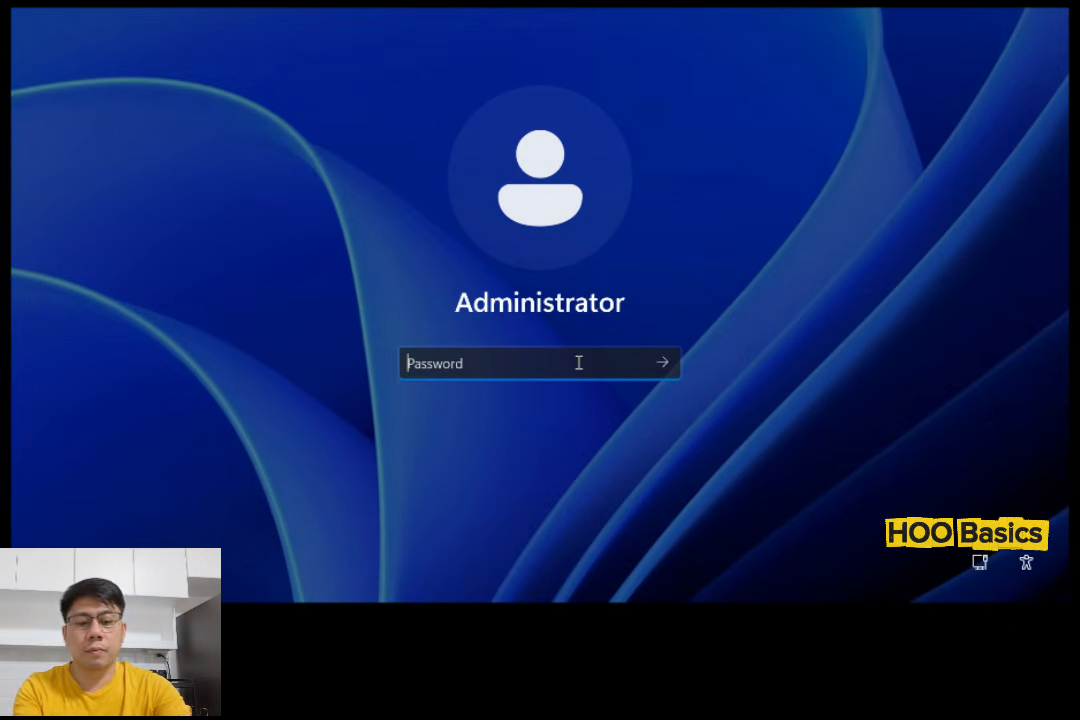
Sign in to the Administrator account with its password and dismiss the Windows Admin Center and Azure Arc message in Server Manager.
text(*)
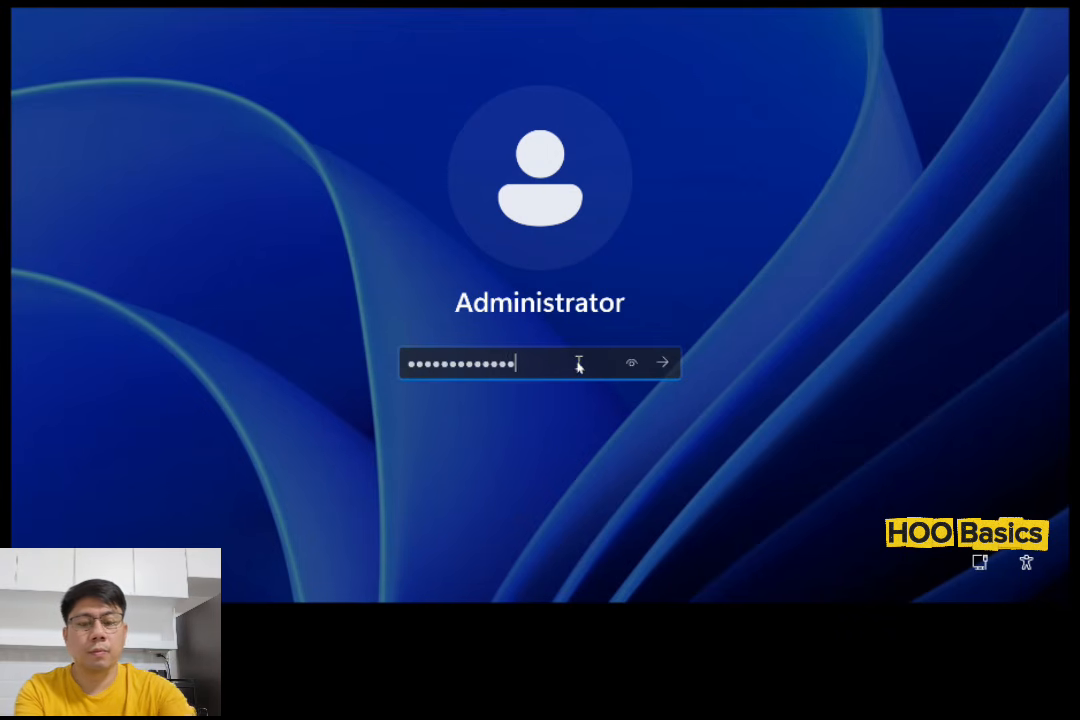
key(Return)
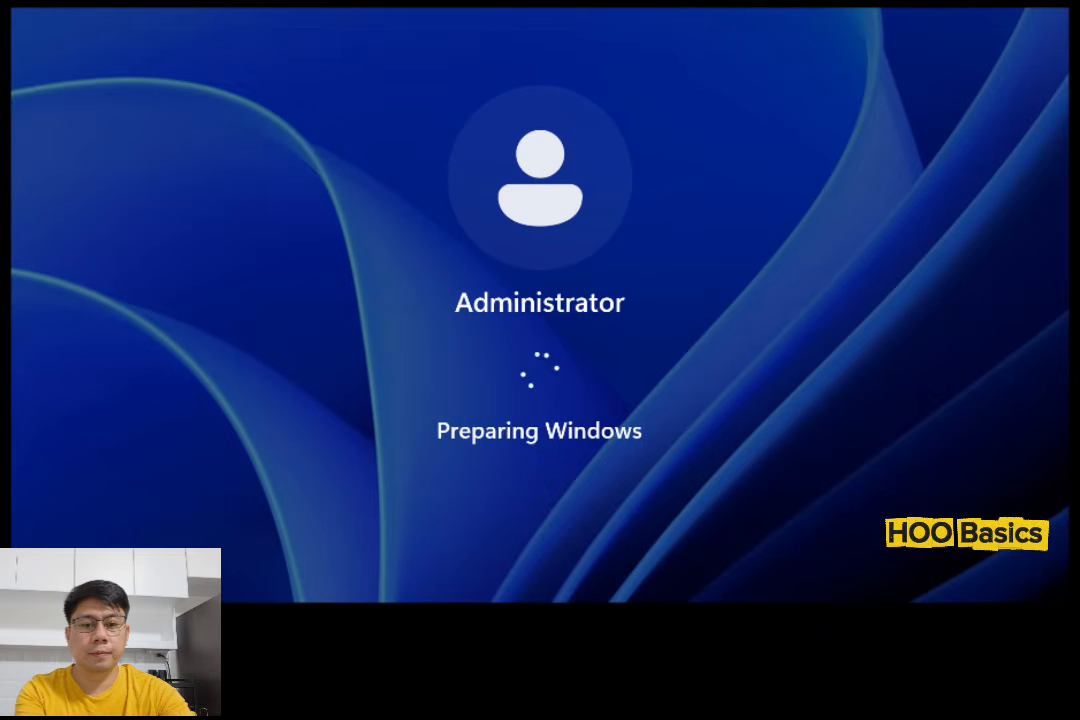
right_click(747, 217)
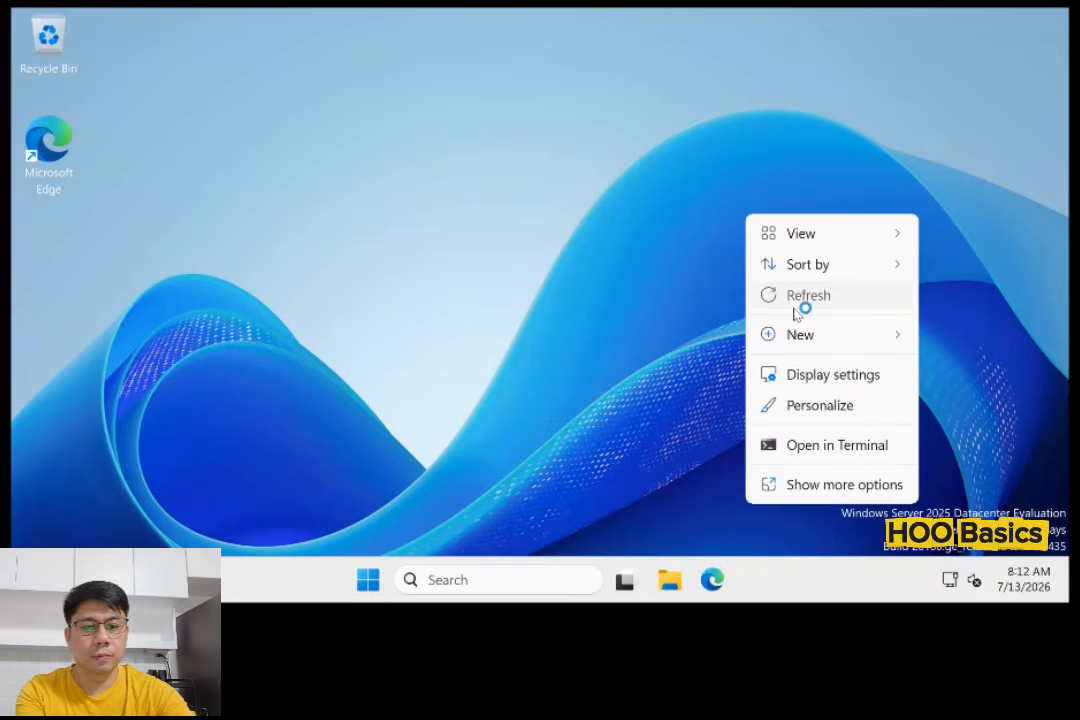
click(800, 300)
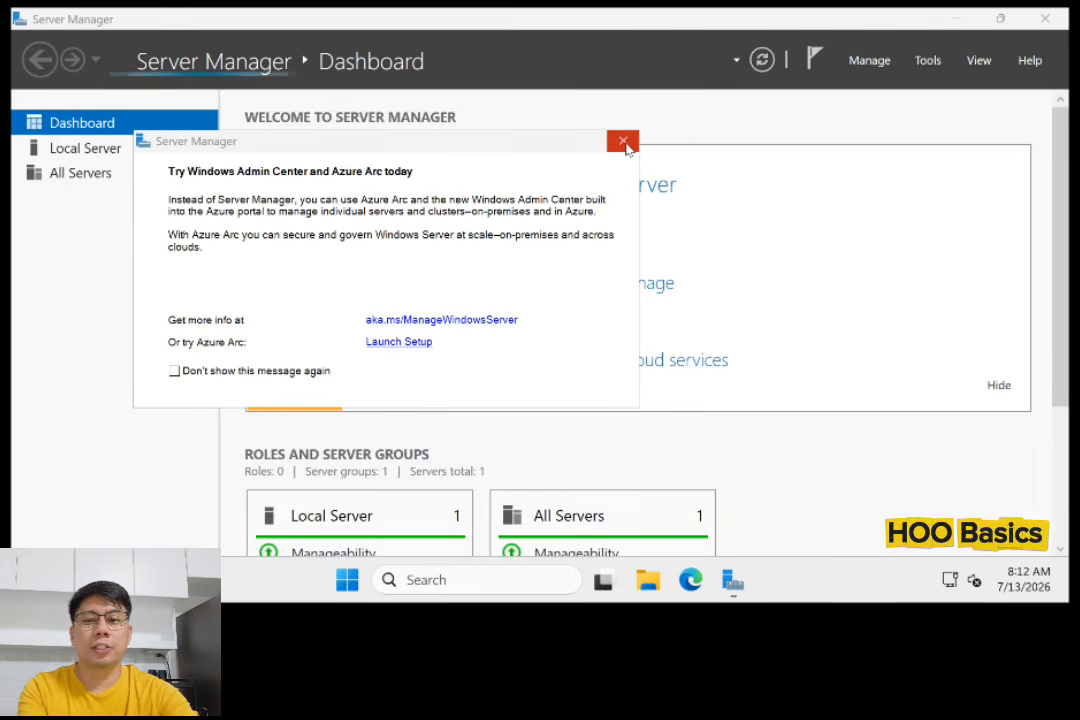
click(623, 142)
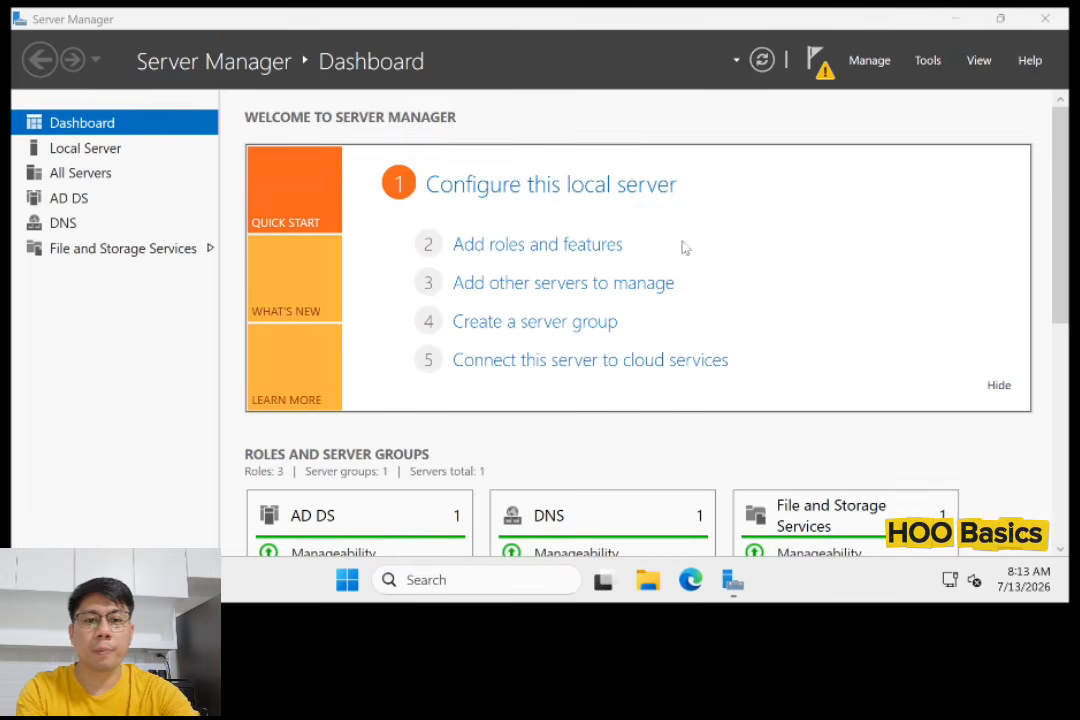
Set the server's time zone to (UTC+08:00) Beijing, Chongqing, Hong Kong, Urumqi in the date and time settings and close Settings.
key(super+i)
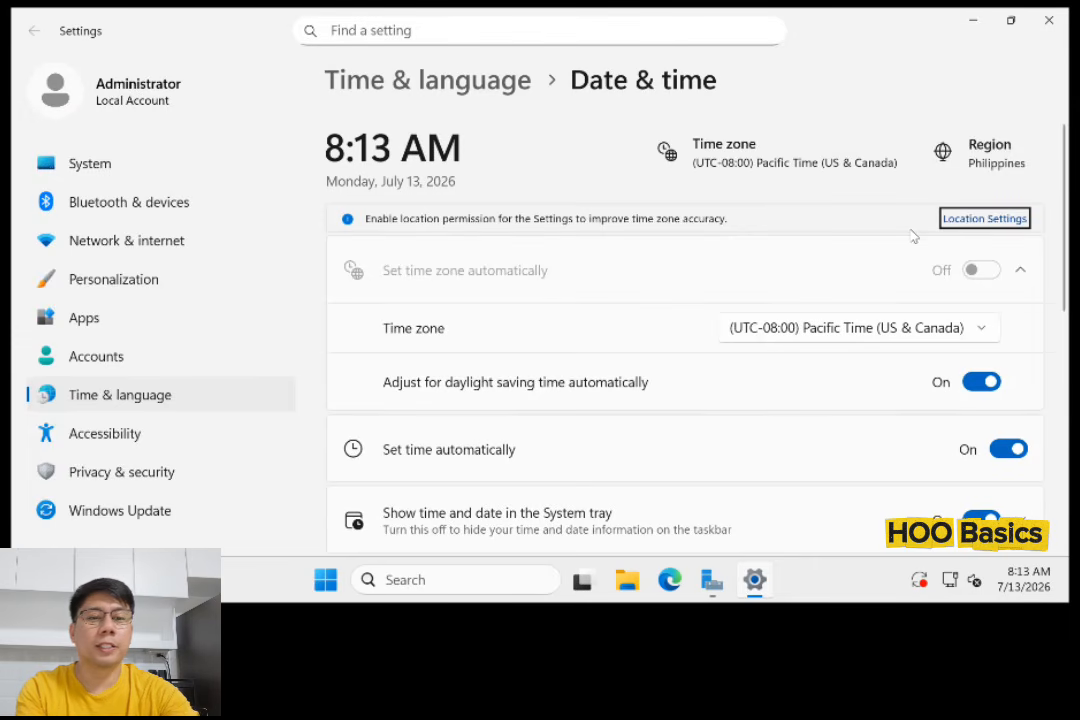
click(852, 168)
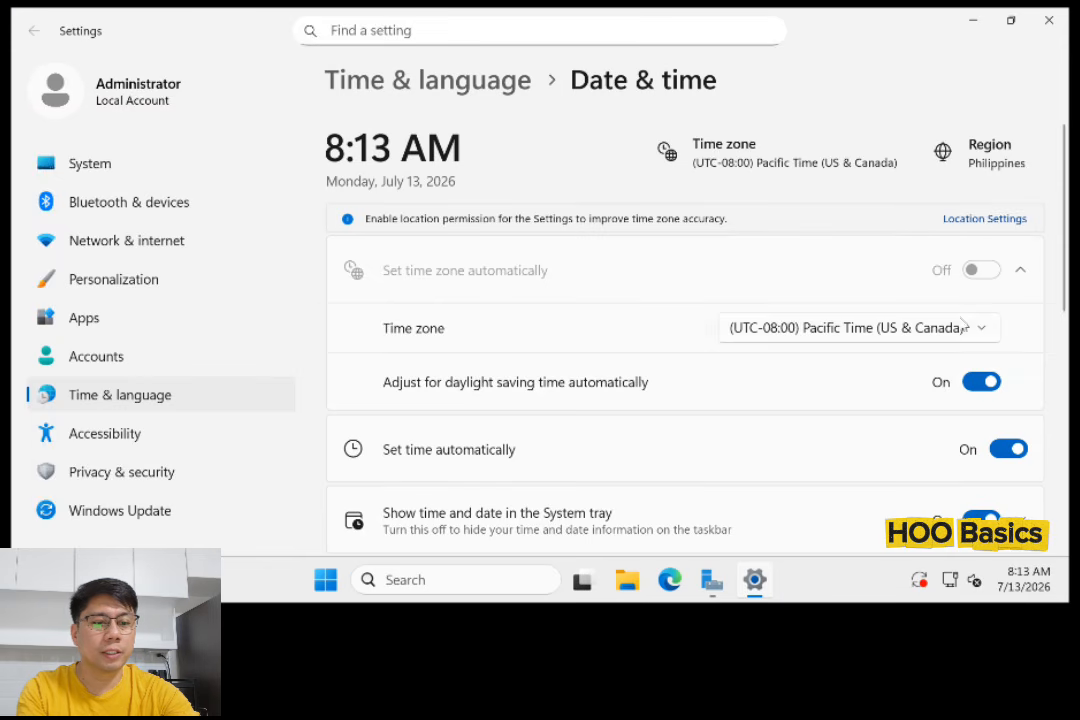
click(900, 328)
scroll(880, 280, down, 10)
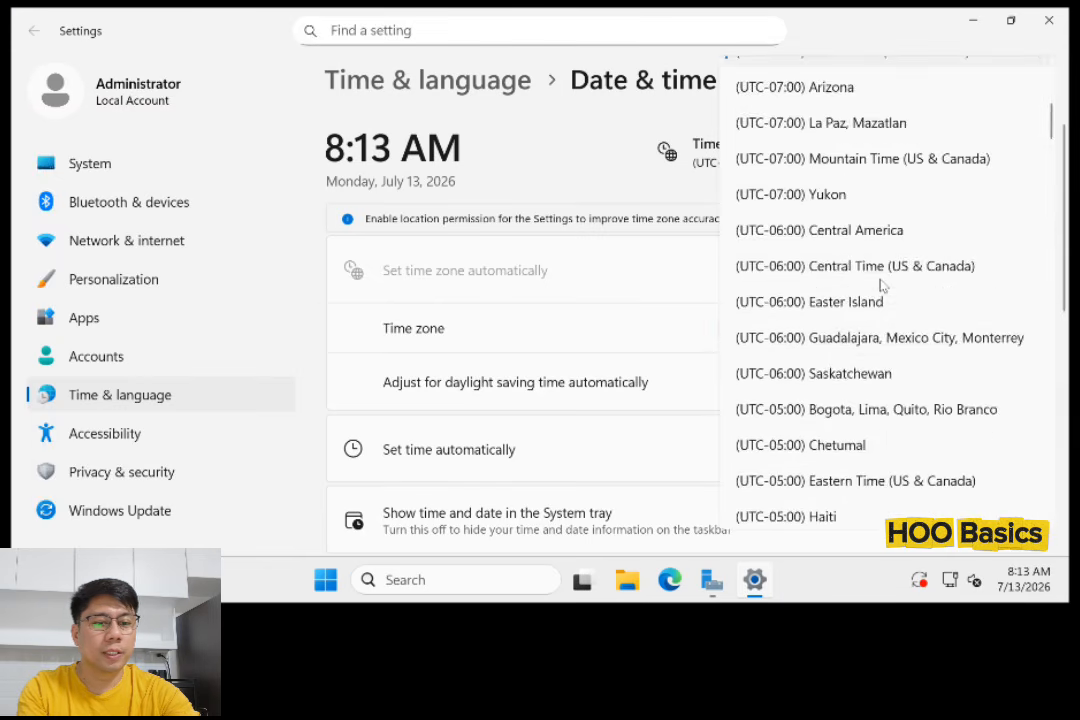
scroll(962, 374, down, 6)
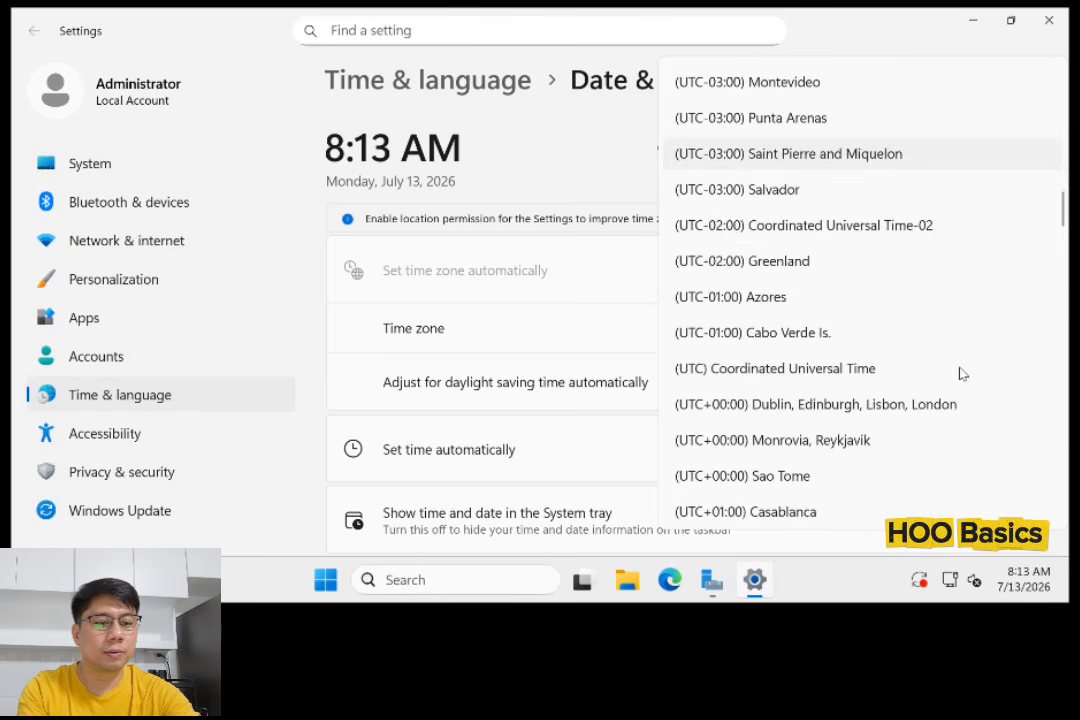
scroll(1000, 322, down, 6)
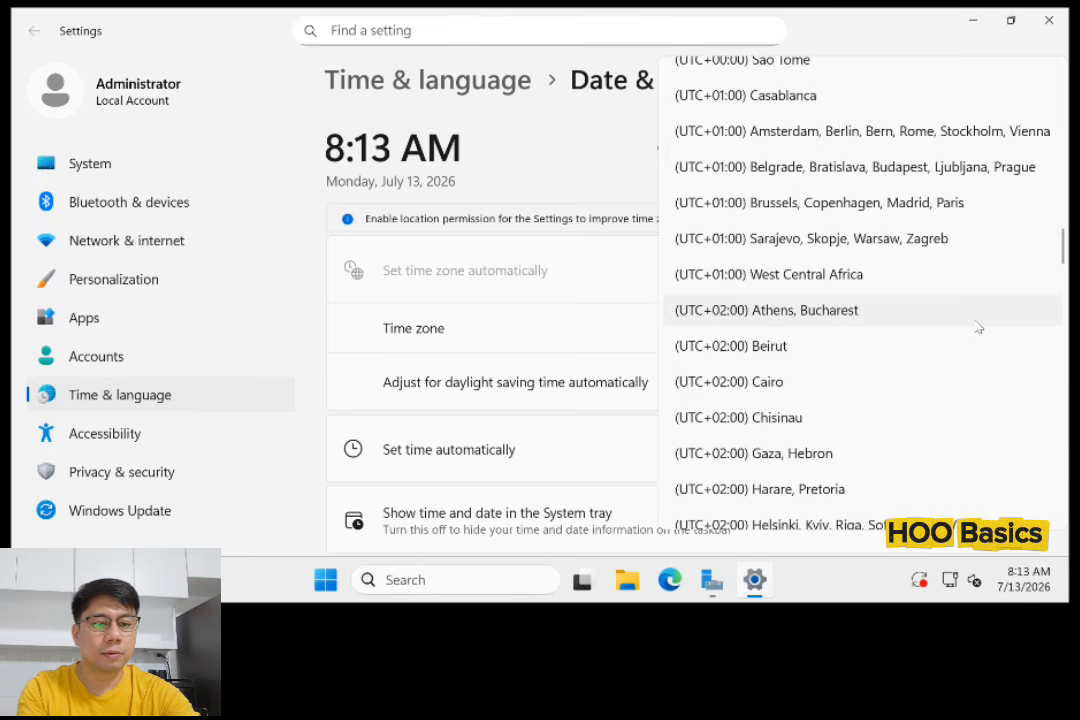
scroll(976, 328, up, 1)
scroll(970, 327, down, 10)
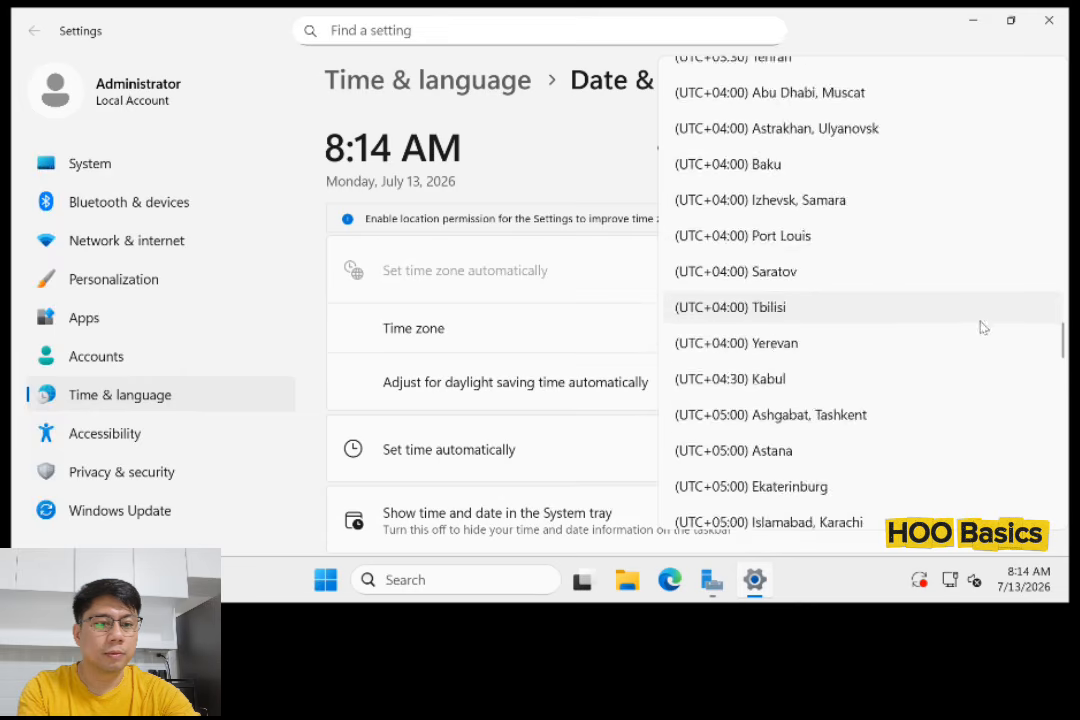
scroll(962, 326, up, 5)
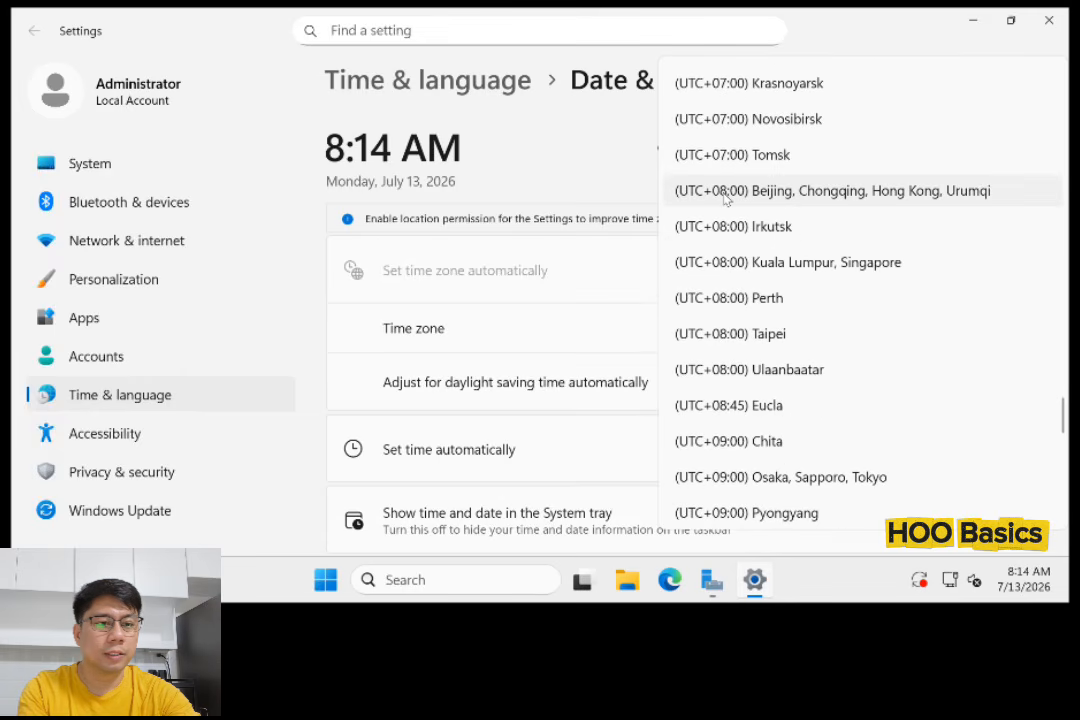
click(726, 192)
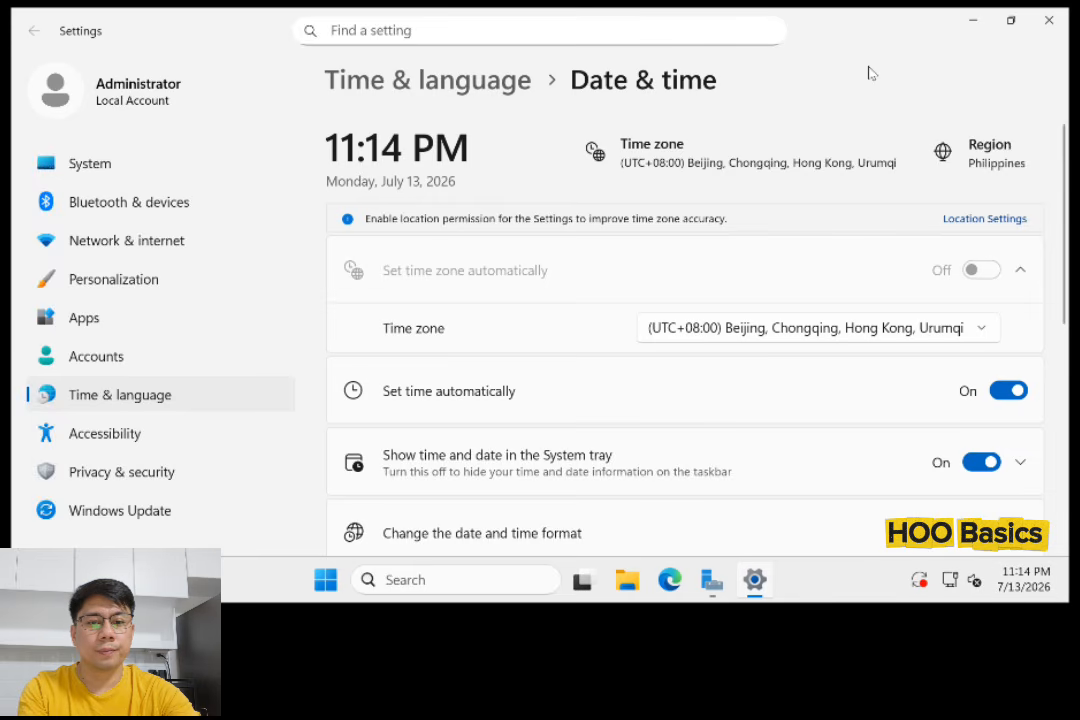
scroll(690, 272, down, 2)
scroll(714, 265, up, 2)
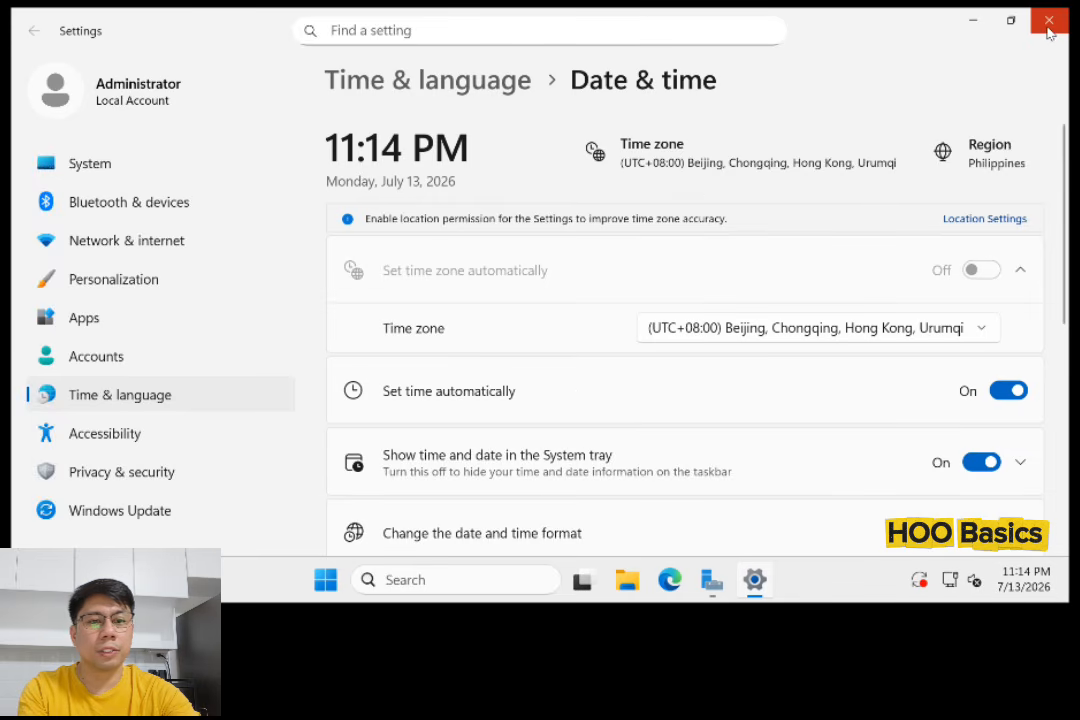
click(1048, 21)
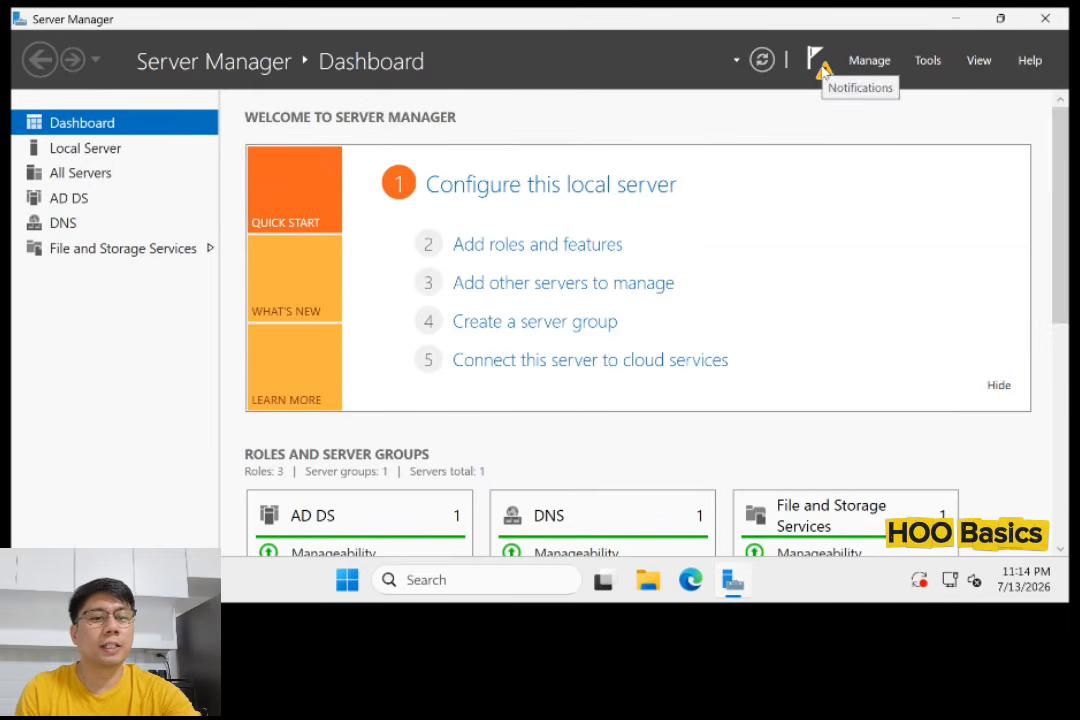
Start promoting this server to a domain controller from the post-deployment configuration notification.
click(820, 64)
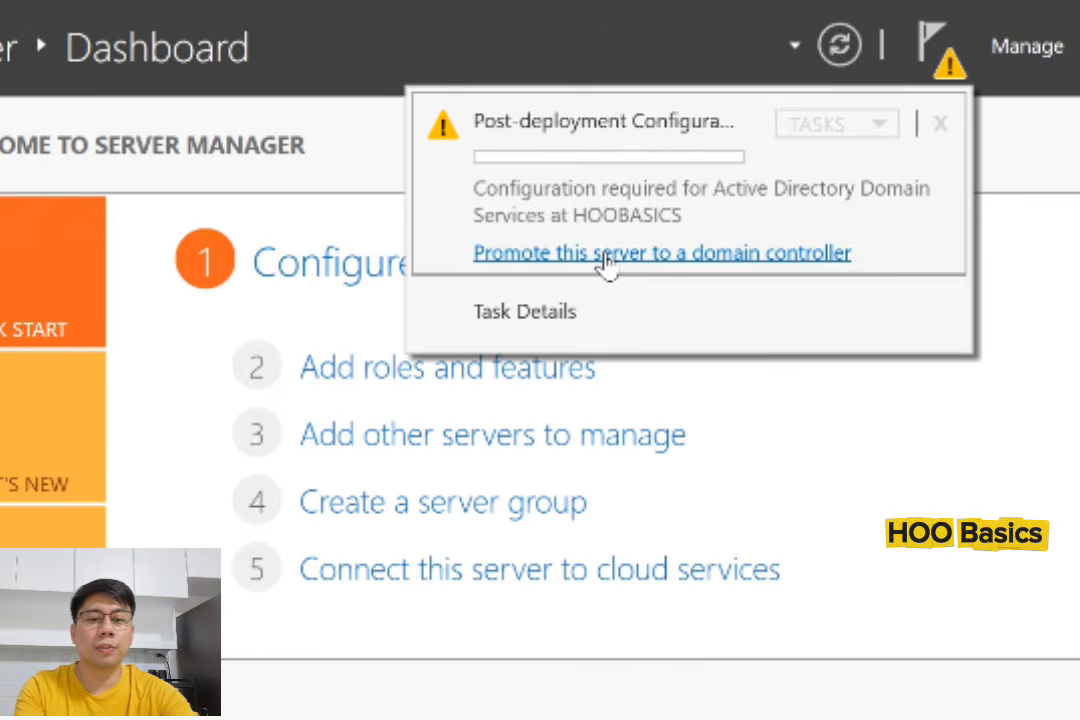
click(604, 256)
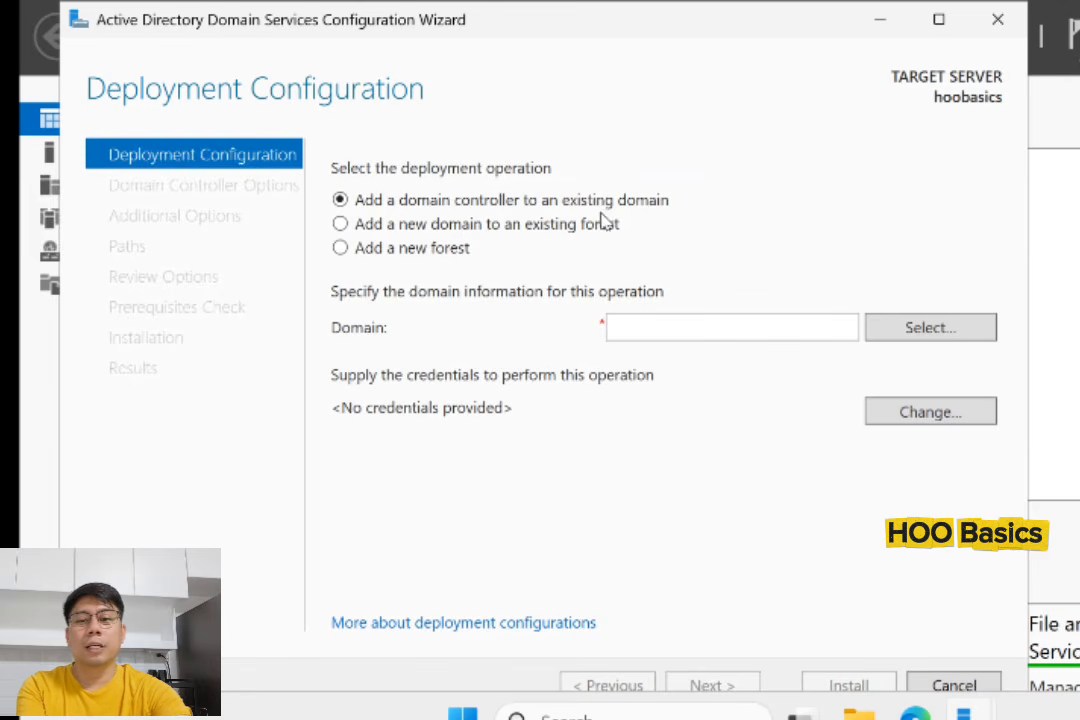
Try the option of adding a new domain to an existing forest with the Tree Domain type, then Child Domain.
click(384, 228)
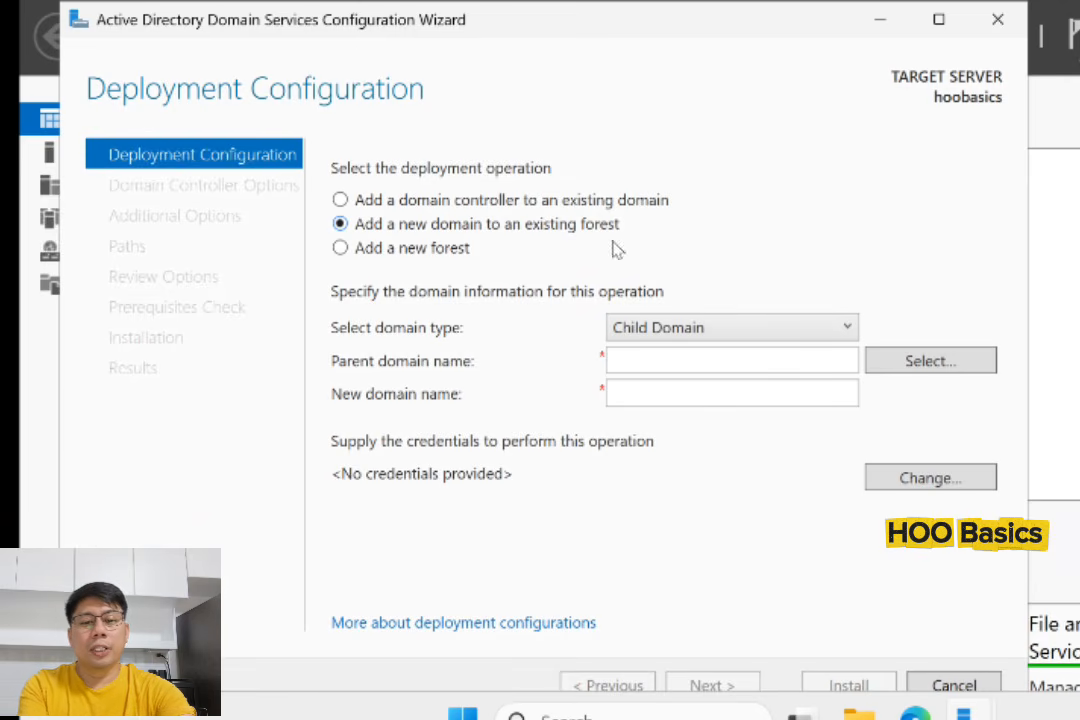
click(690, 326)
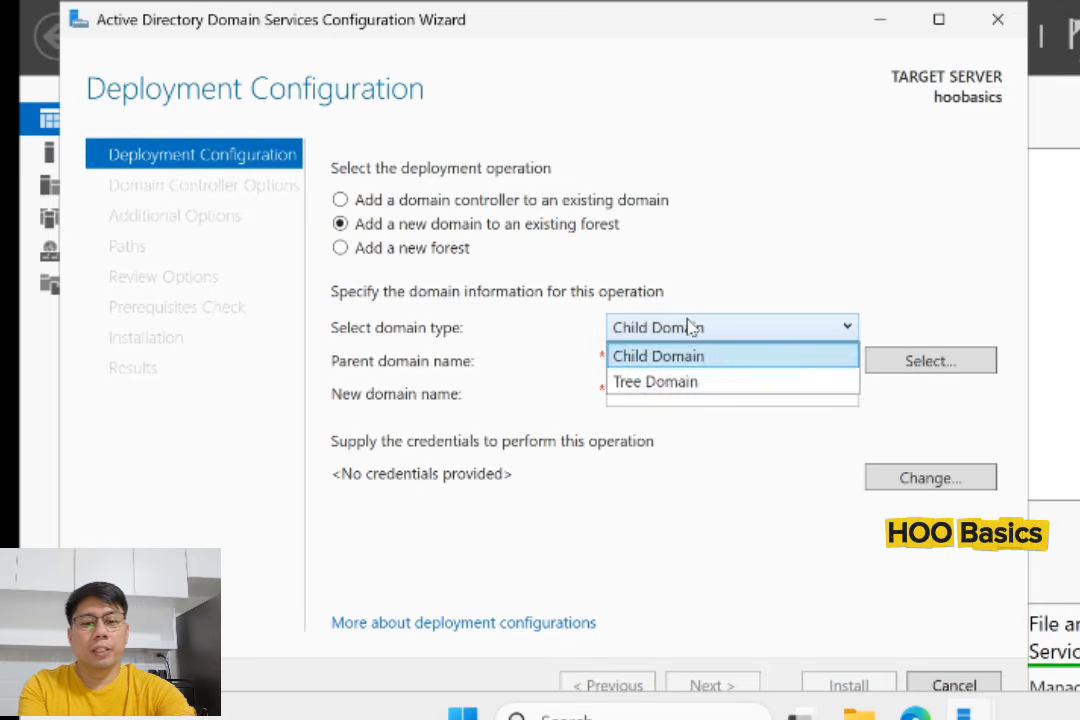
click(680, 381)
click(684, 332)
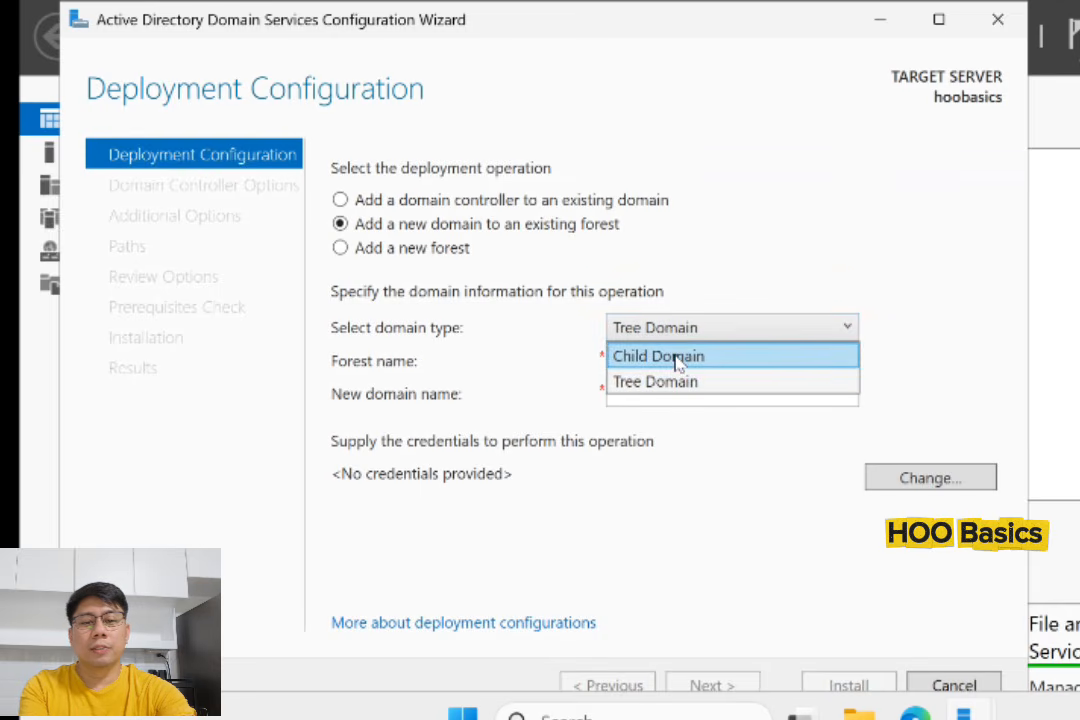
click(678, 355)
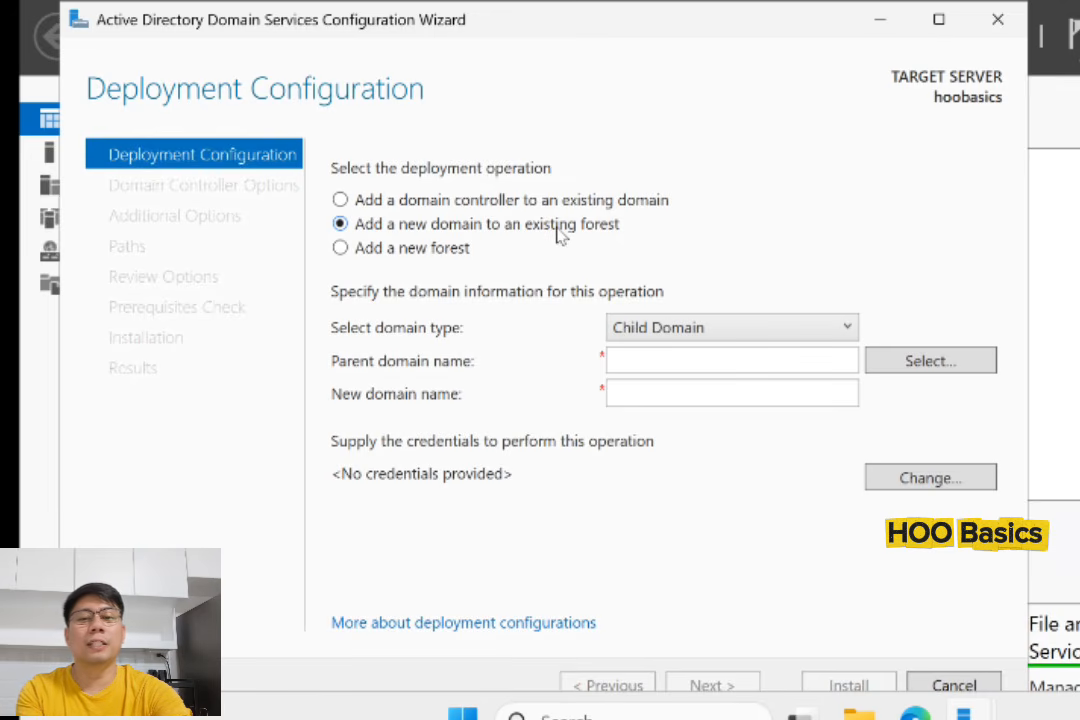
Choose to add a new forest and enter mycompany.com as its root domain name.
click(418, 257)
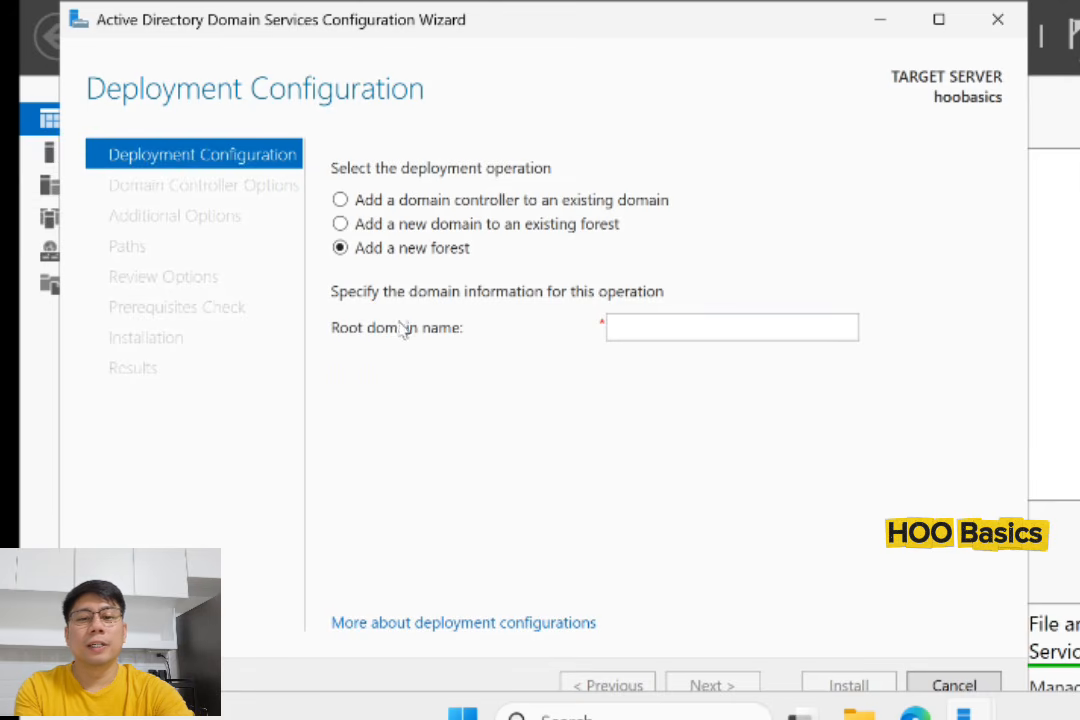
click(621, 322)
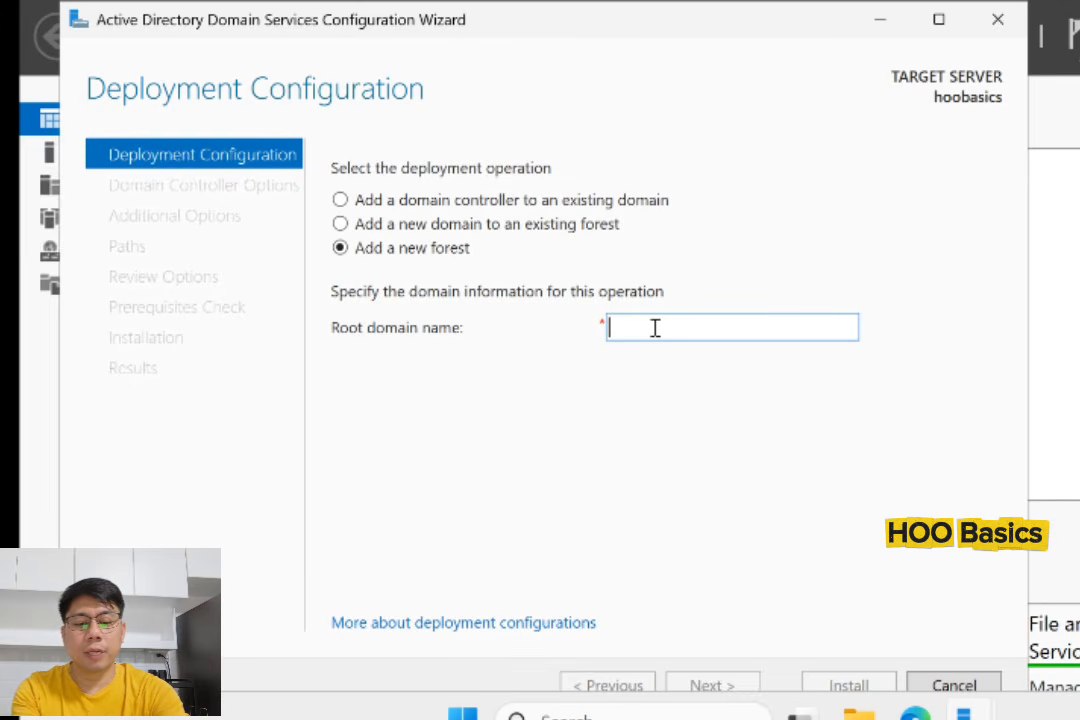
text(my)
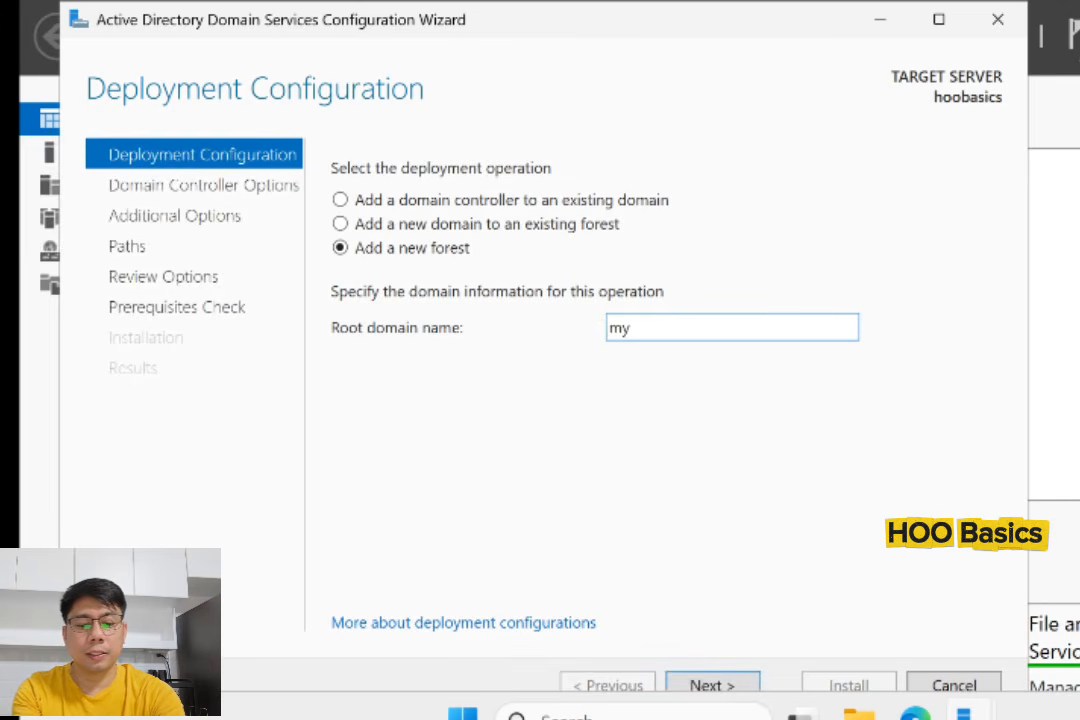
text(compa)
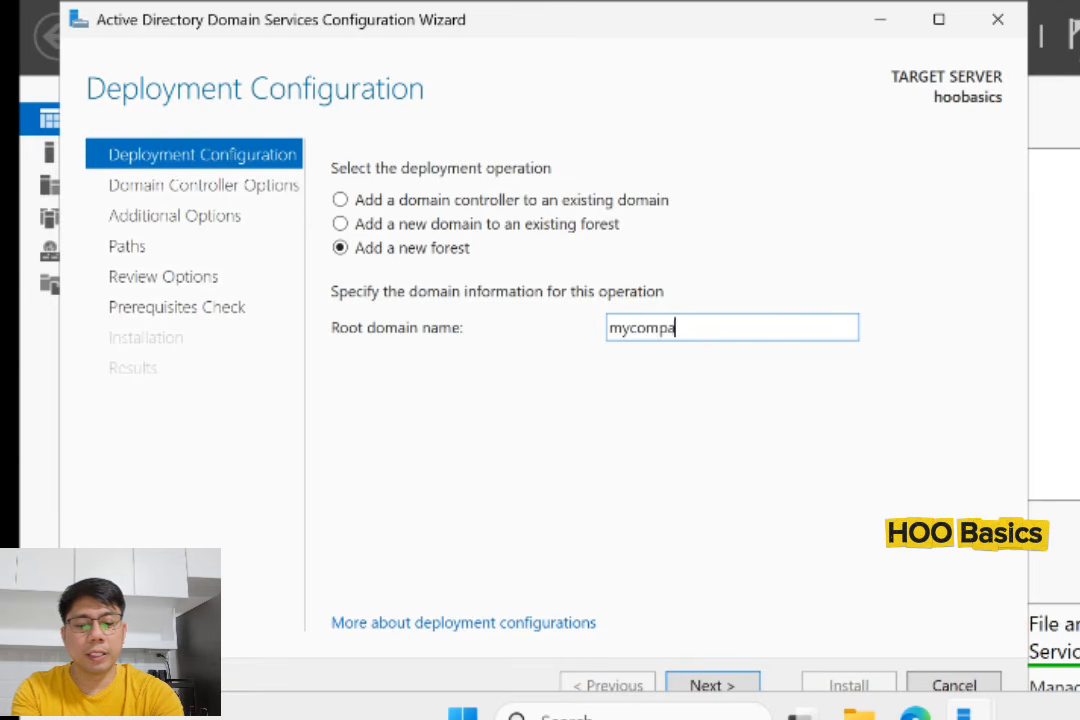
text(ny.com)
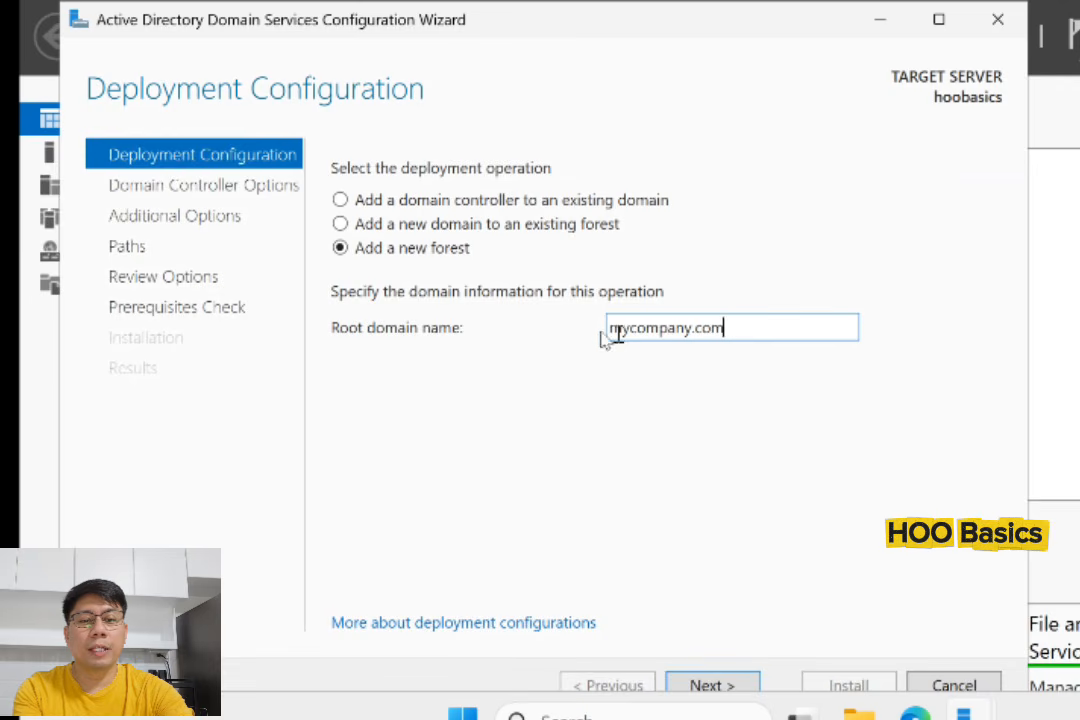
drag(752, 326, 618, 333)
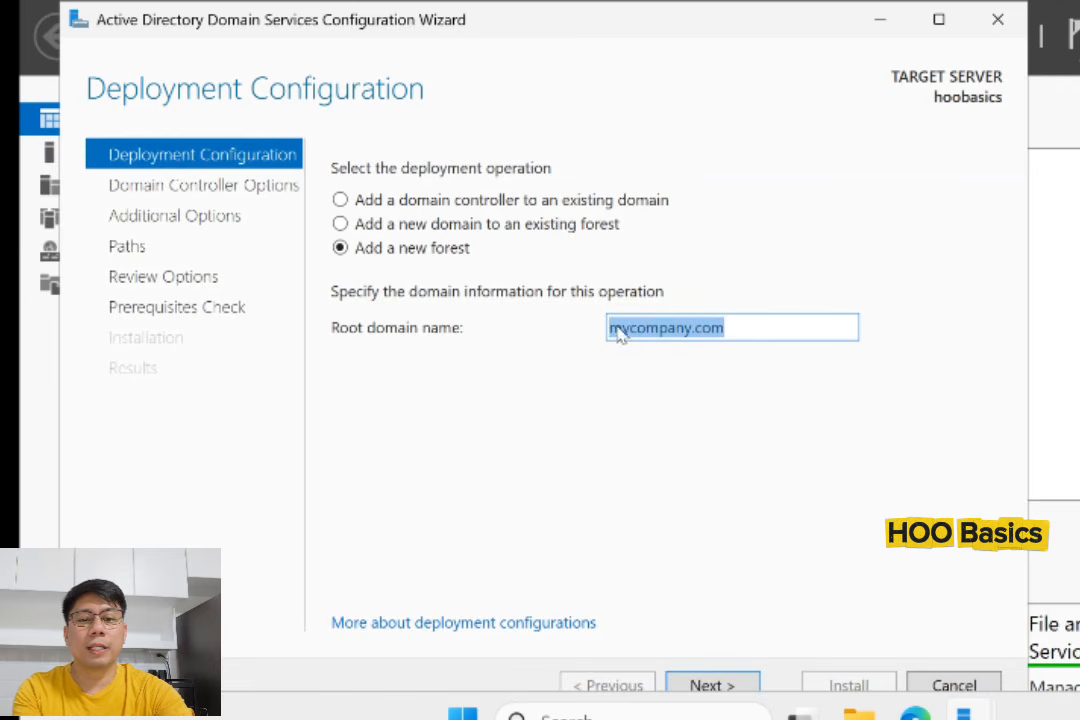
drag(779, 330, 595, 333)
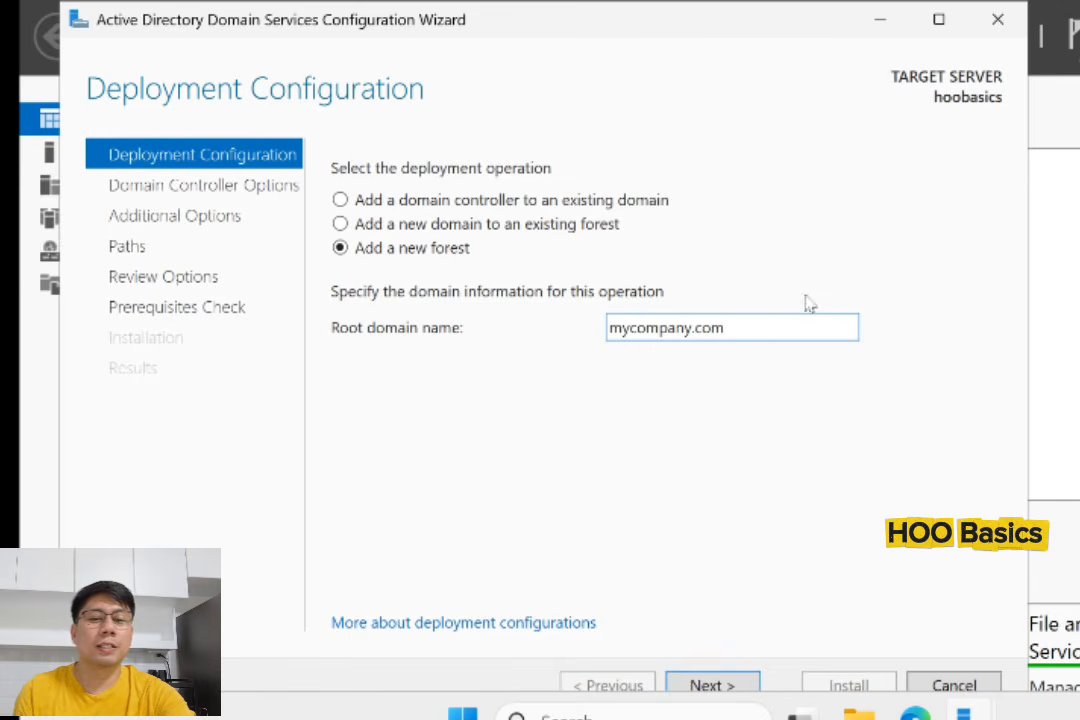
drag(803, 327, 639, 326)
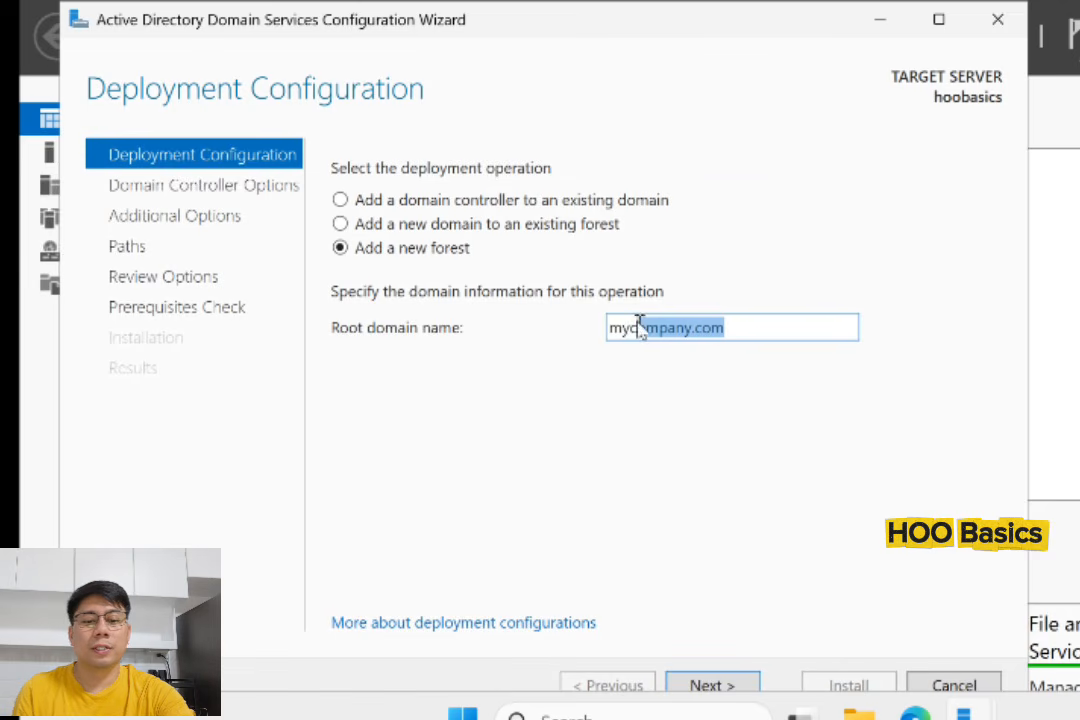
click(721, 386)
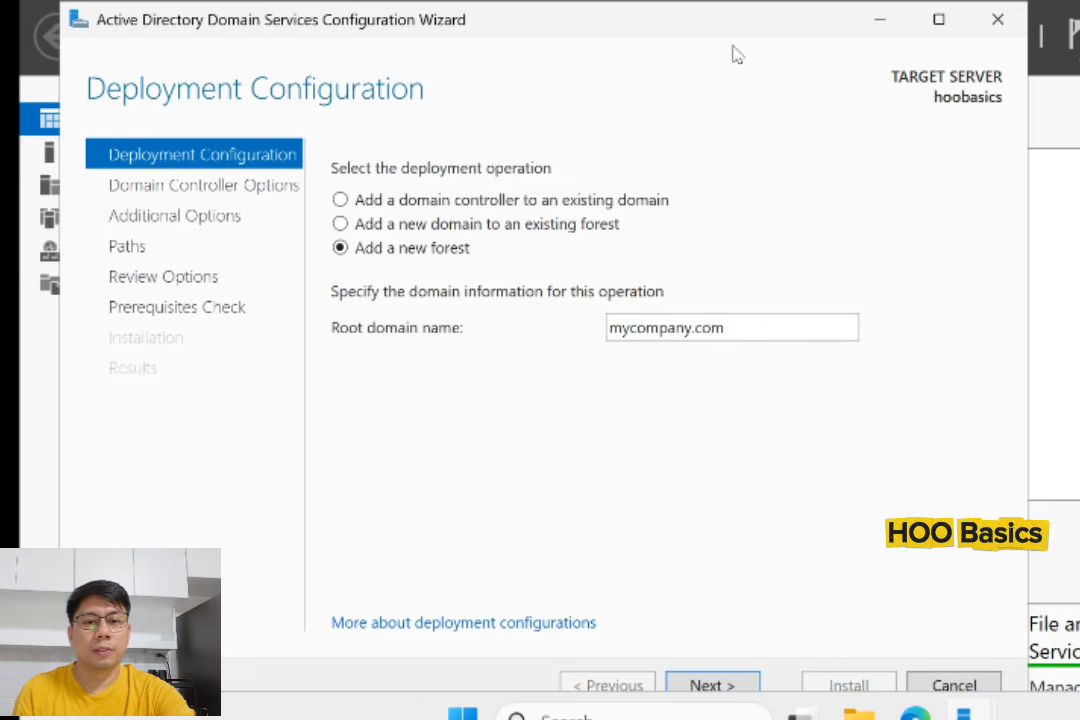
drag(727, 27, 727, 20)
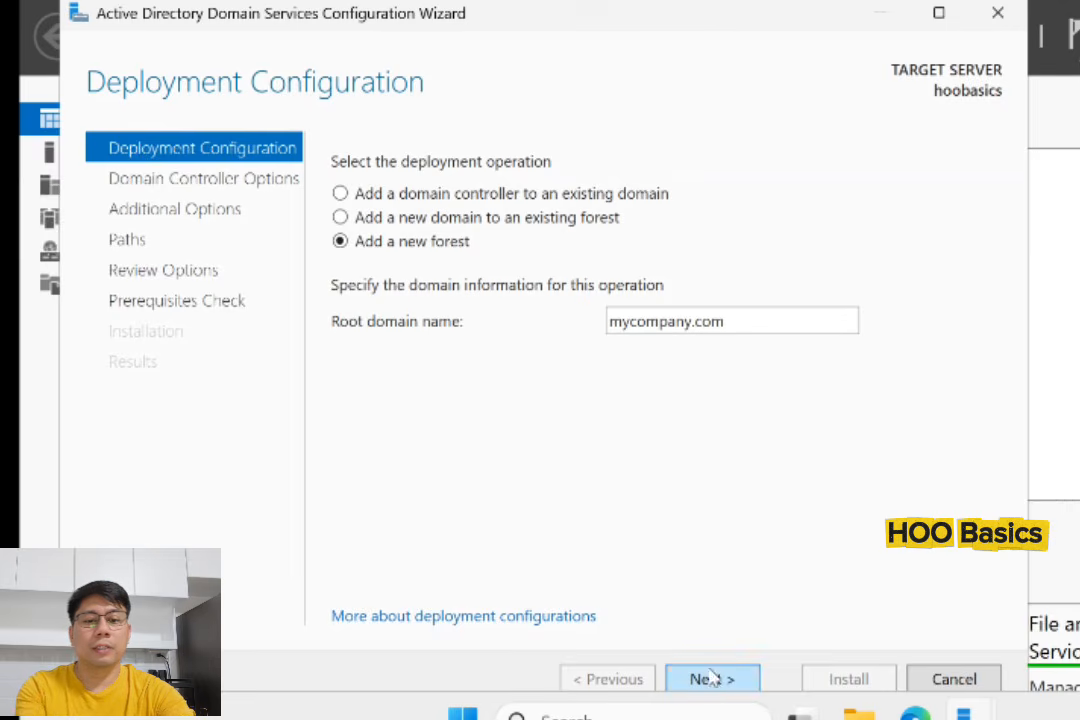
Remove the .com suffix from the root domain name and enter it again.
click(752, 320)
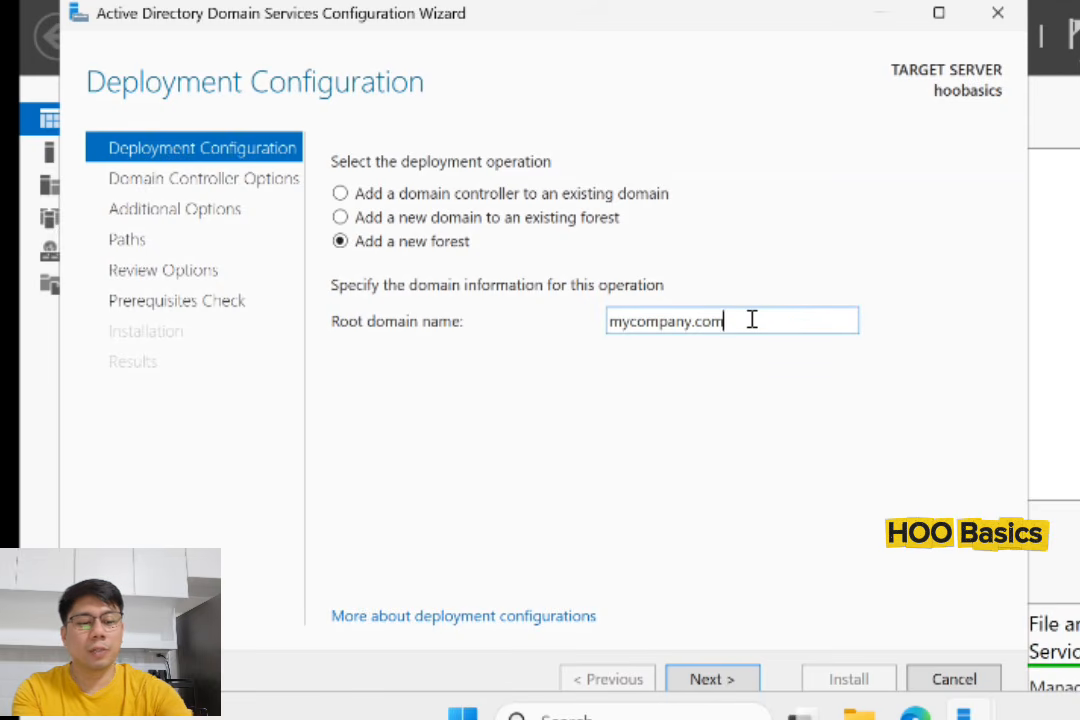
key(BackSpace)
key(BackSpace)
key(BackSpace)
key(BackSpace)
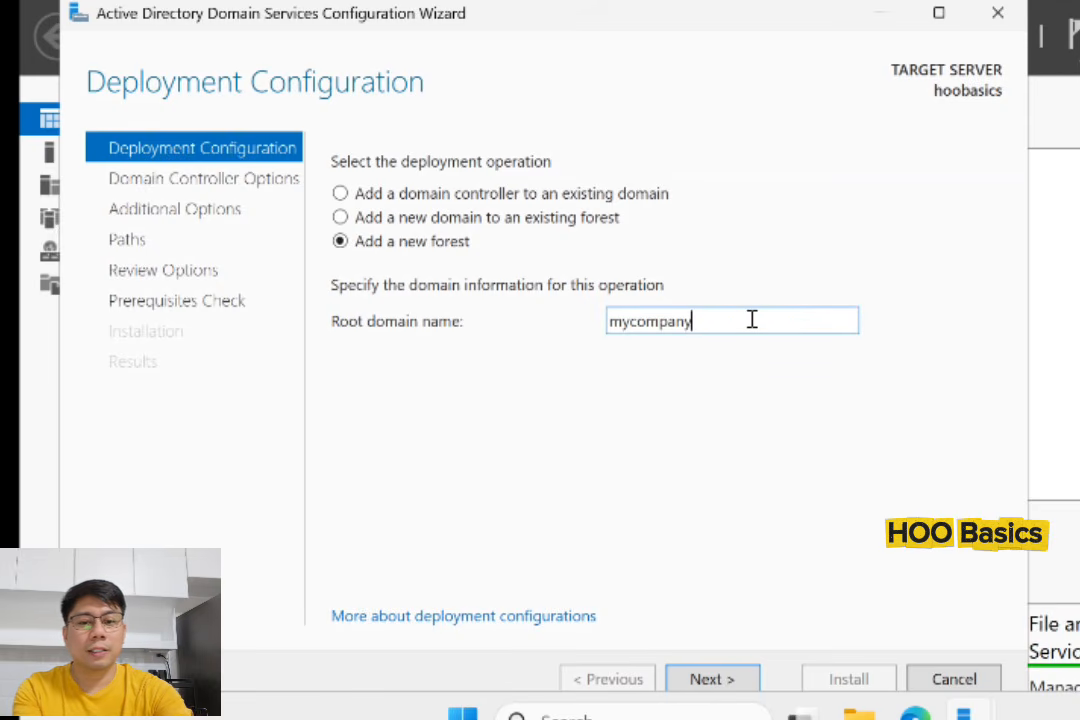
text(.com)
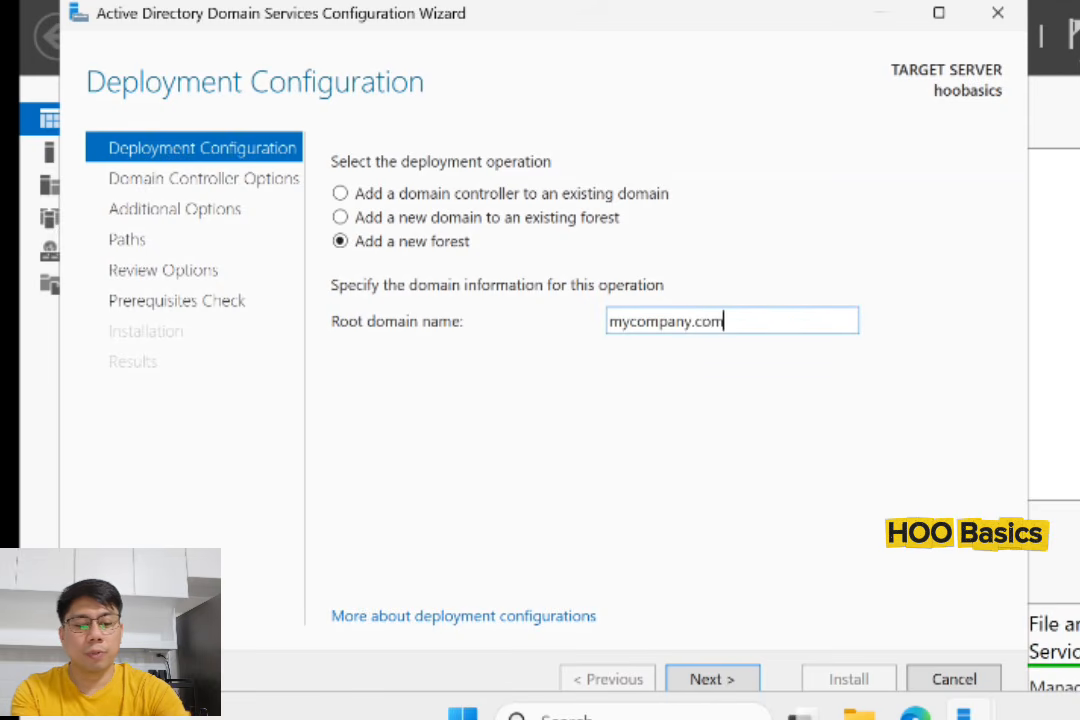
Change the root domain name to mycompany.net and continue to the domain controller options.
key(BackSpace)
key(BackSpace)
key(BackSpace)
key(BackSpace)
text(.net)
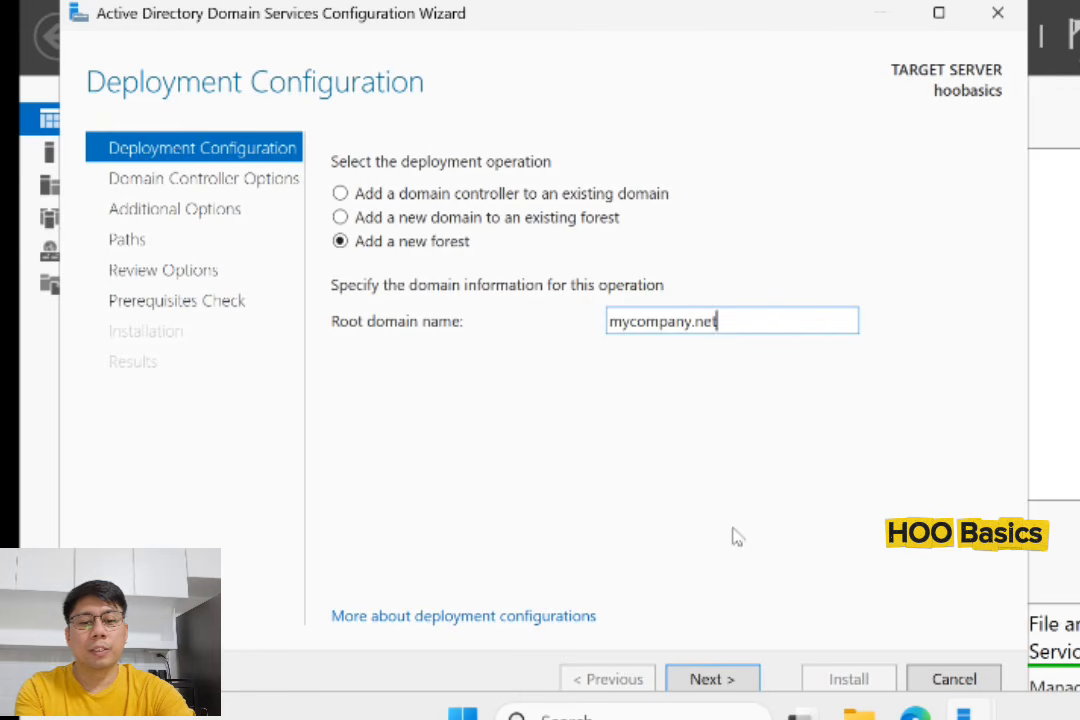
click(700, 680)
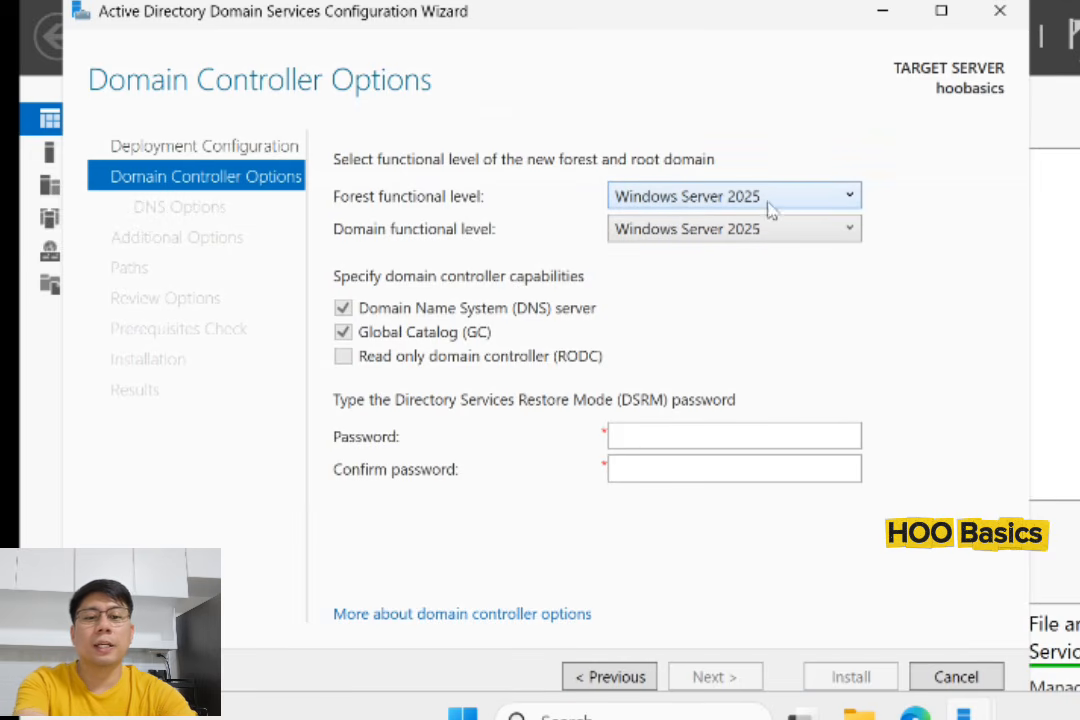
Set the forest functional level and the domain functional level to Windows Server 2016.
click(836, 204)
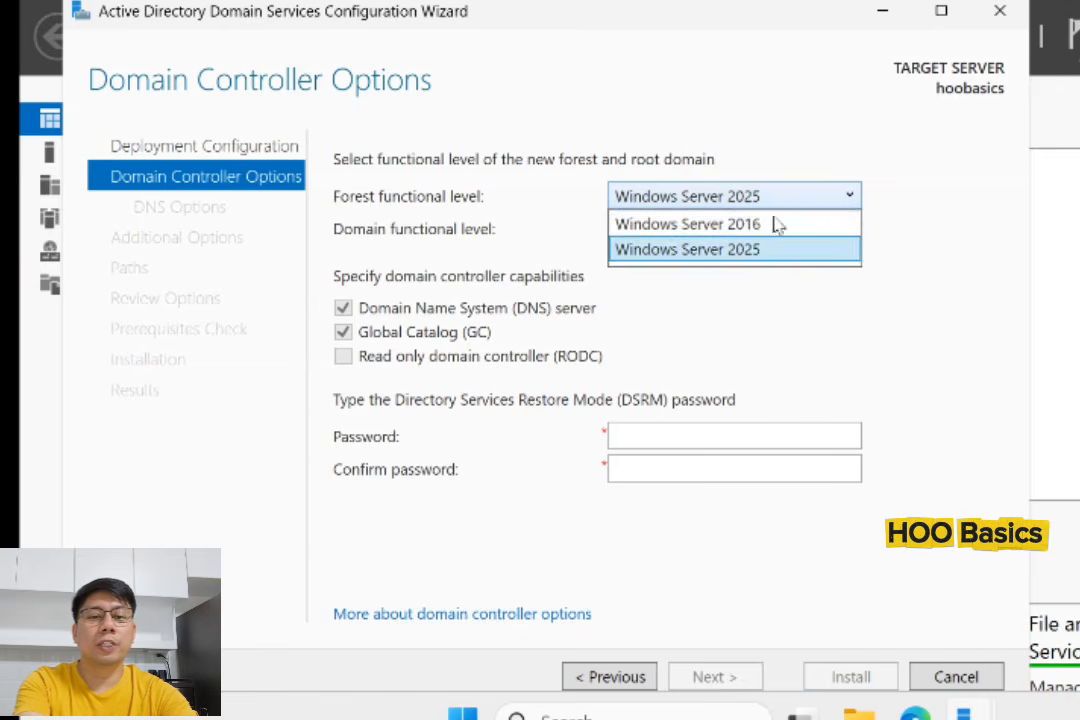
click(741, 224)
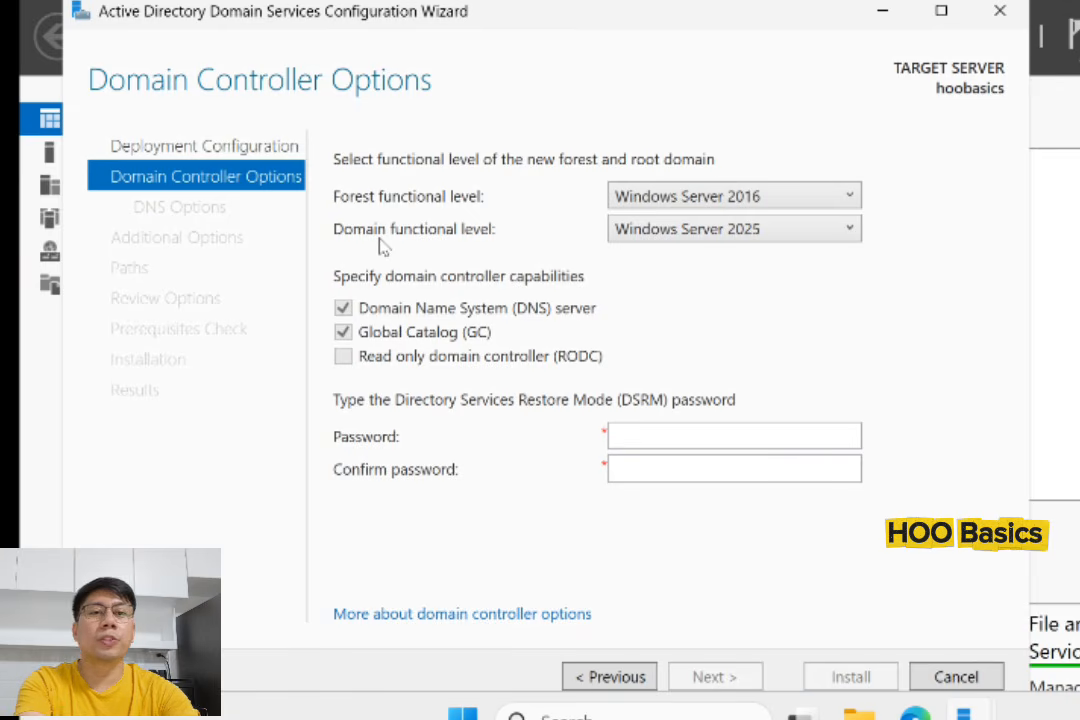
click(703, 235)
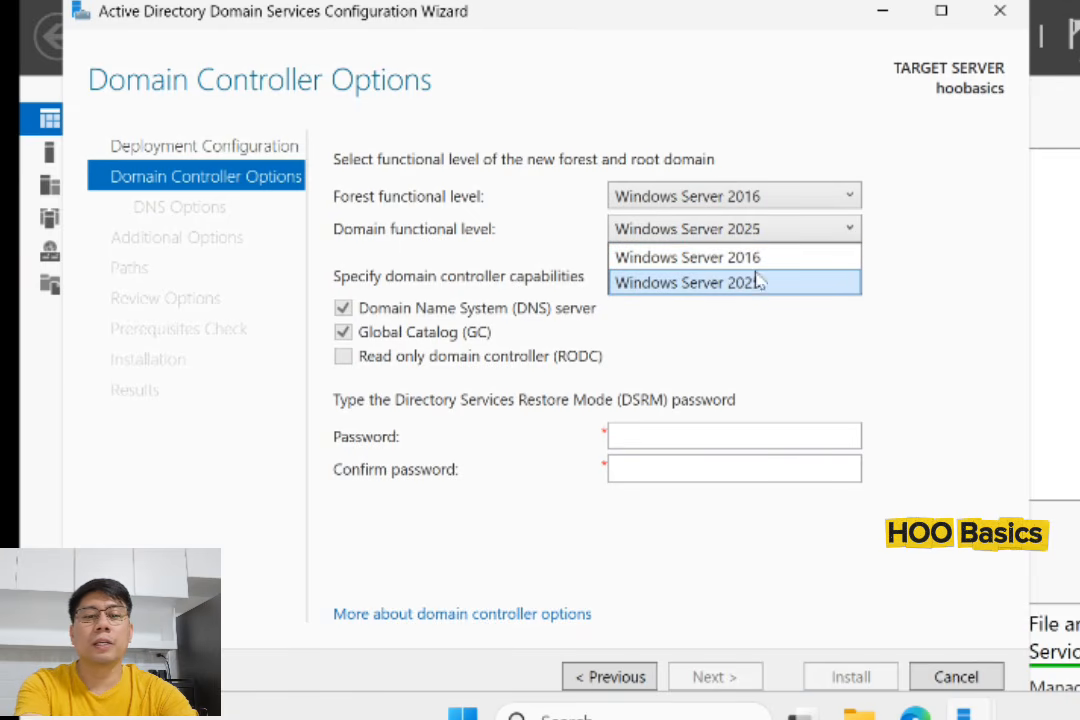
click(750, 259)
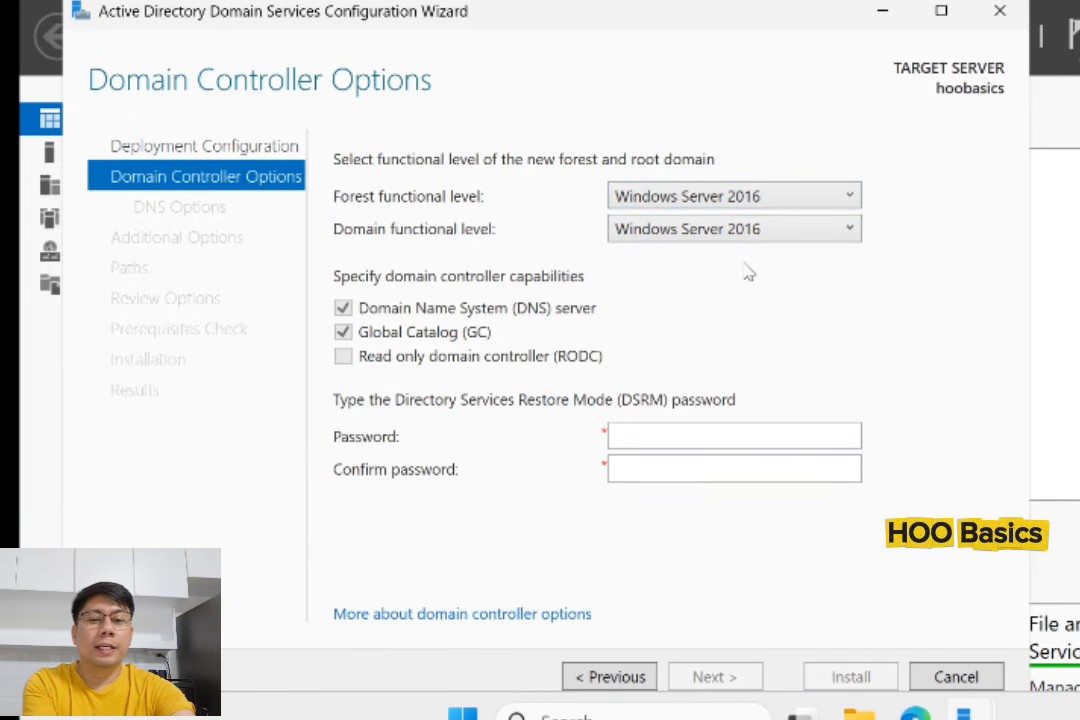
Set the forest functional level to Windows Server 2025 and check the choices offered for the domain functional level.
click(783, 205)
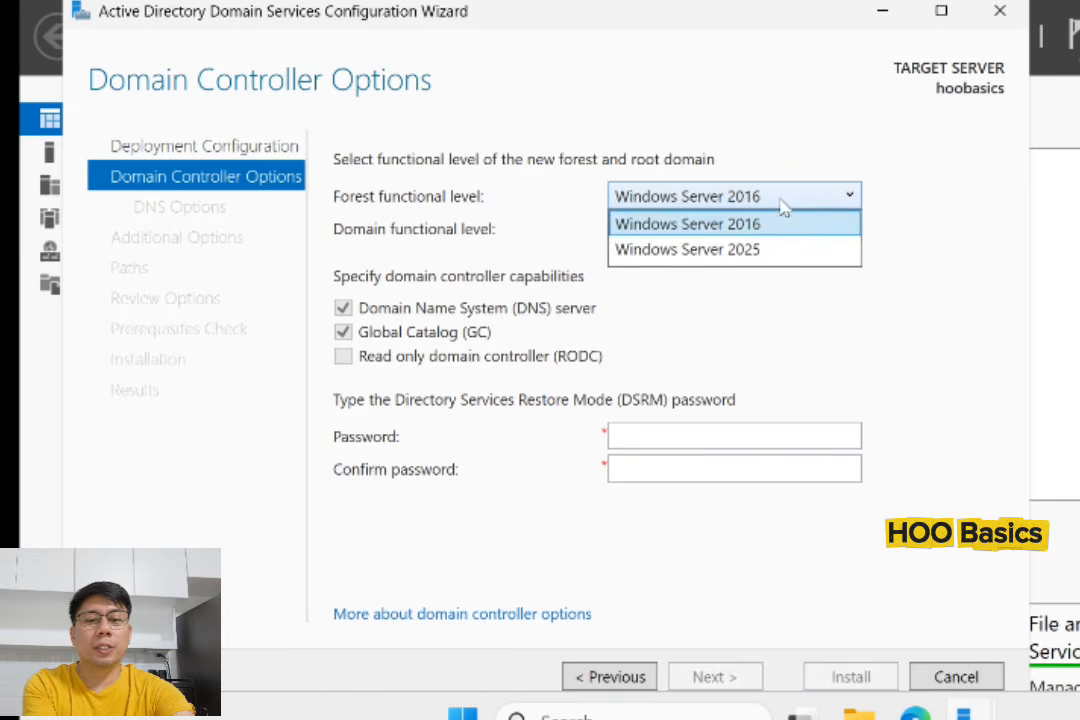
click(756, 252)
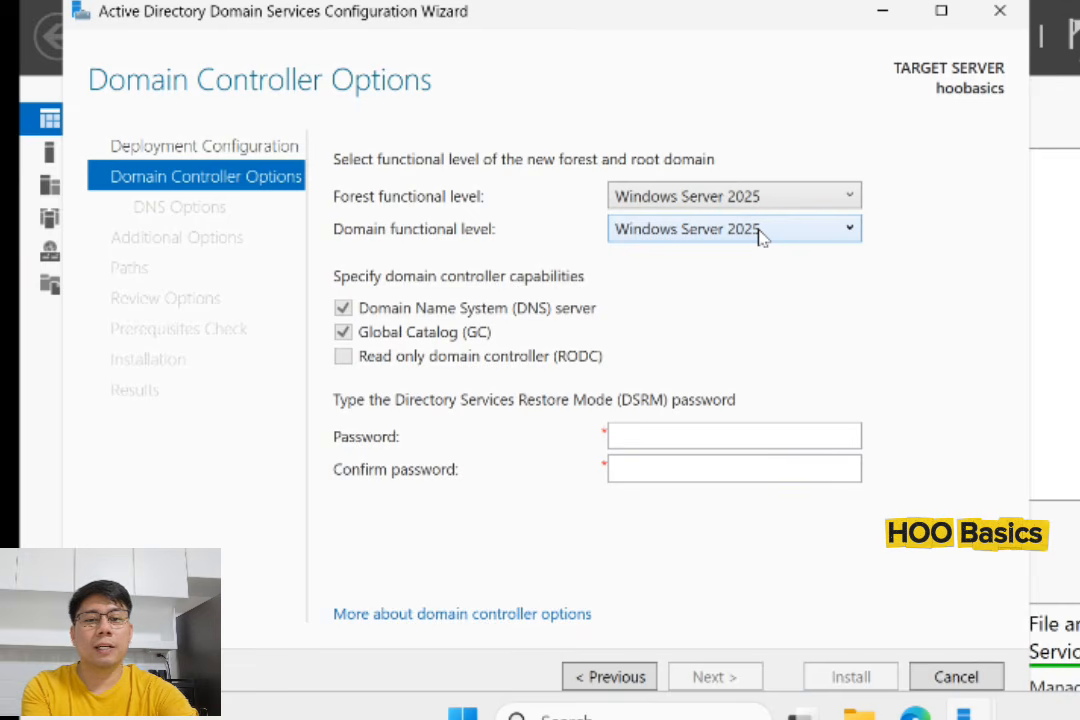
click(826, 234)
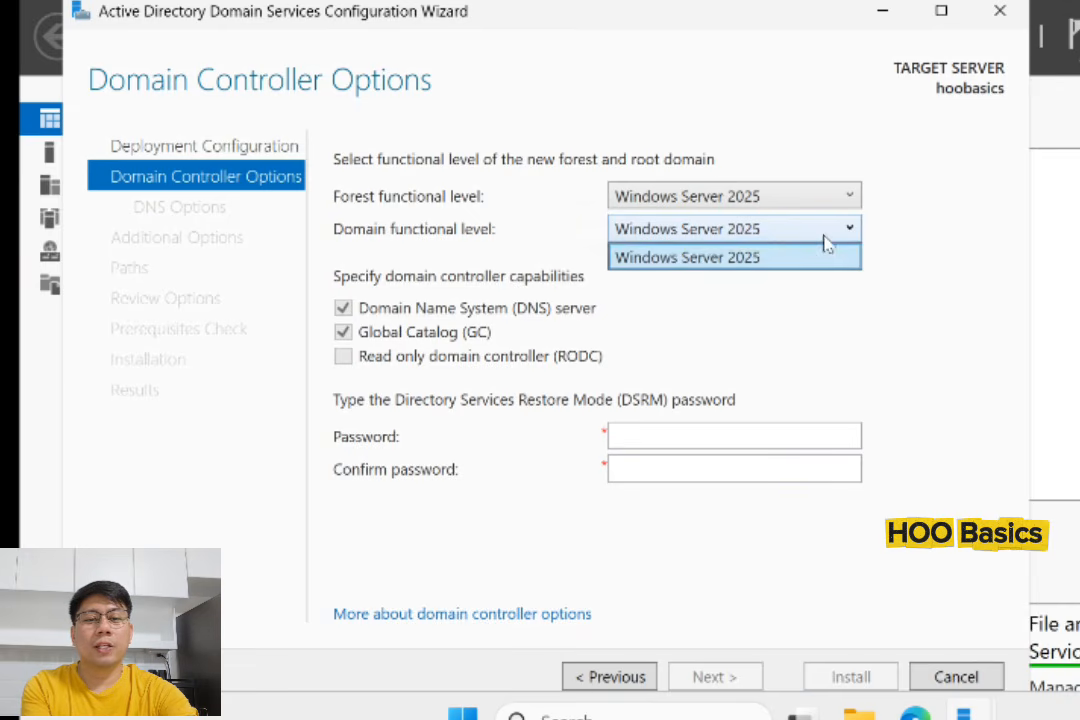
click(810, 289)
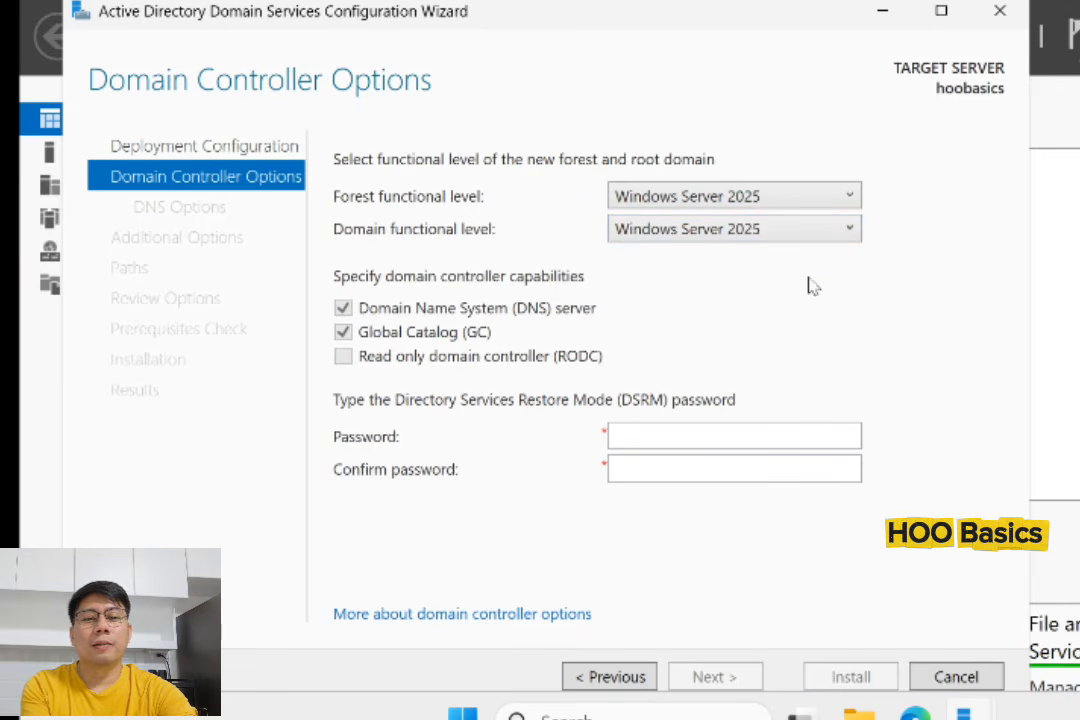
Switch both the forest and the domain functional levels back to Windows Server 2016.
click(848, 198)
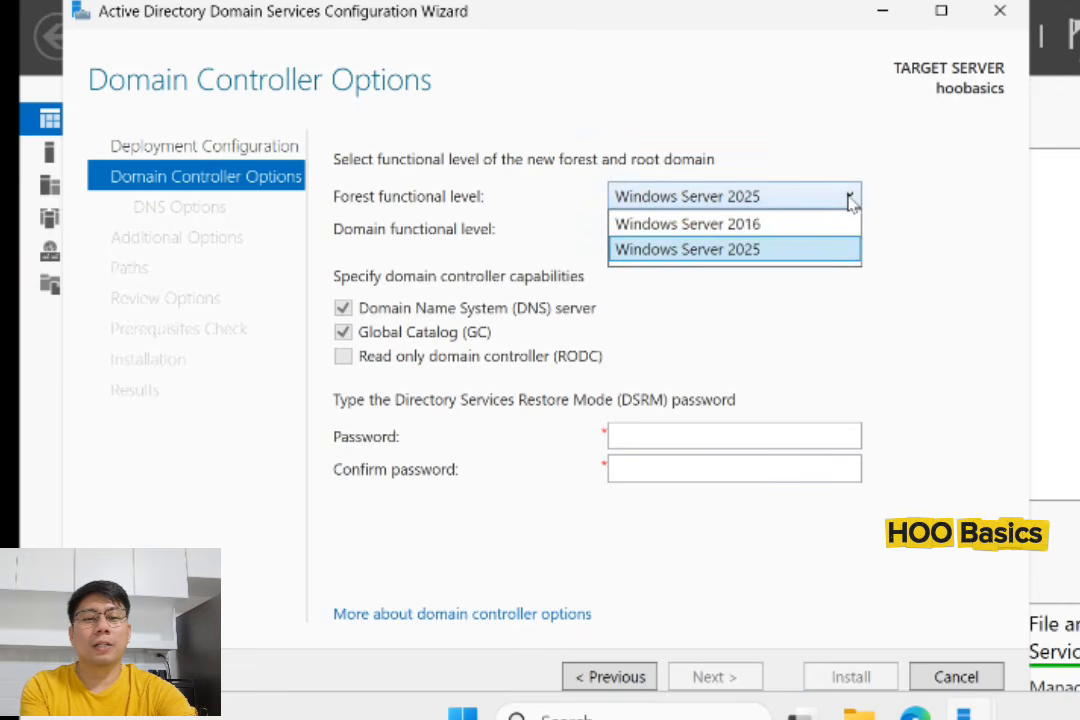
click(755, 225)
click(755, 231)
click(750, 257)
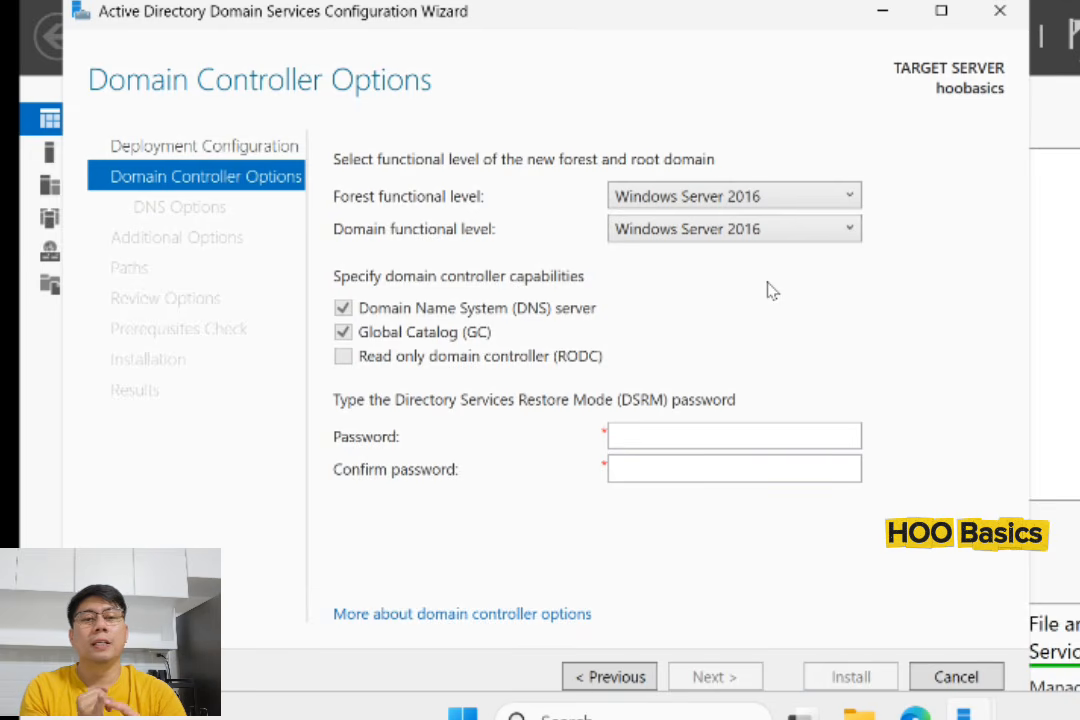
click(755, 200)
click(752, 224)
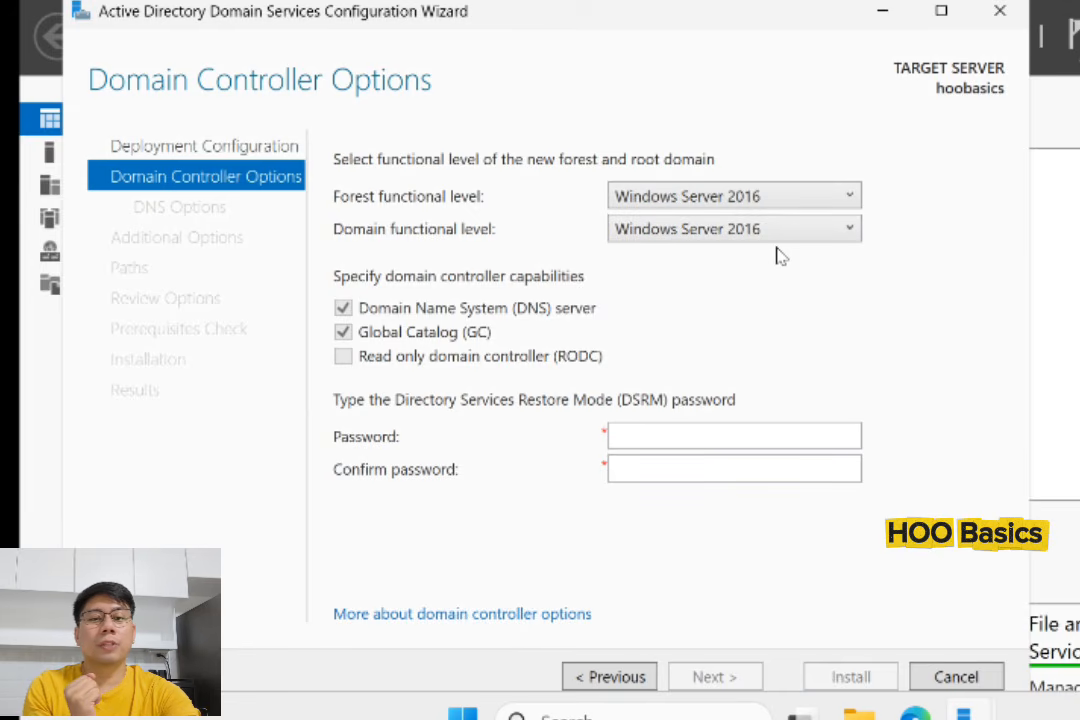
Set both the forest and the domain functional levels to Windows Server 2025.
click(762, 205)
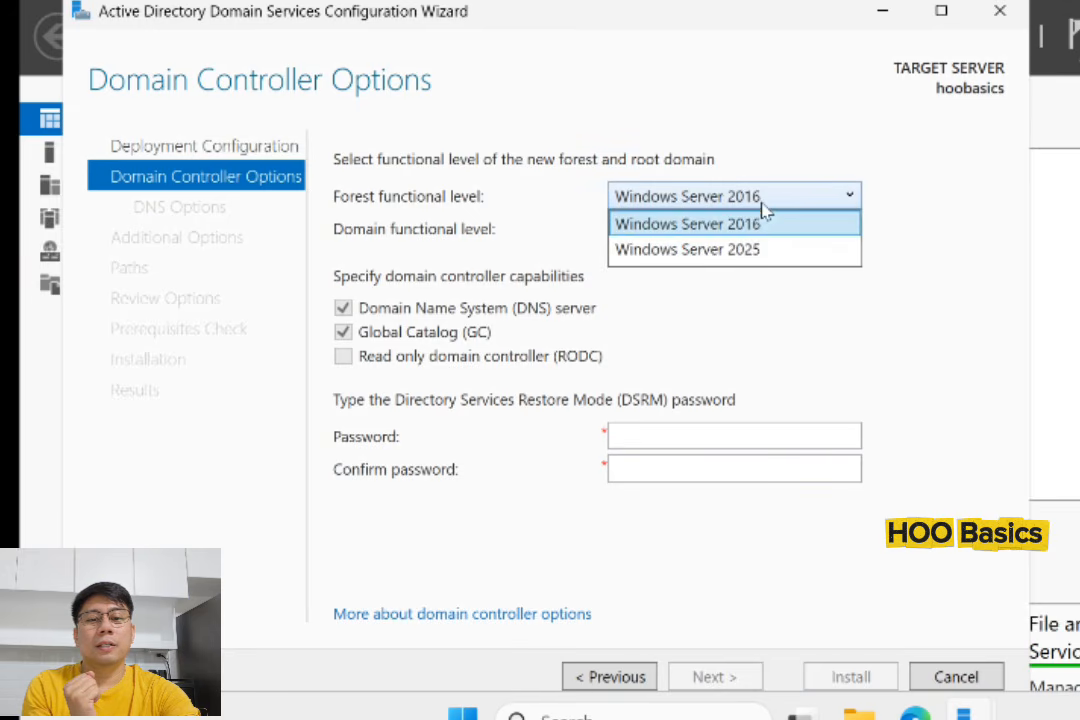
click(759, 248)
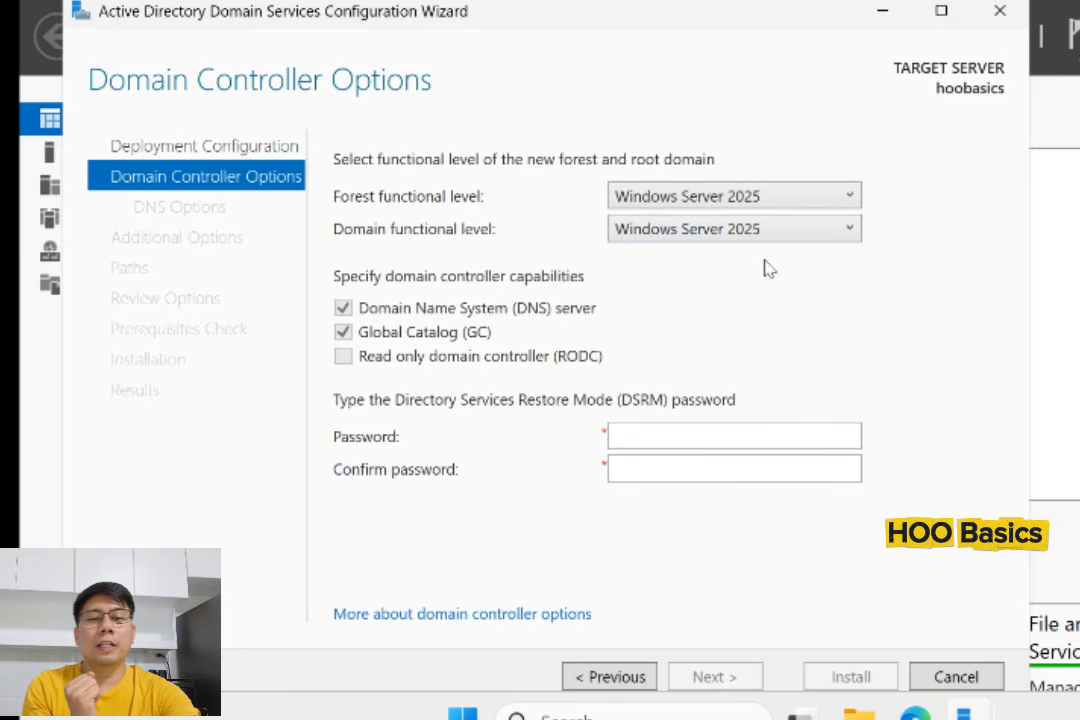
click(760, 204)
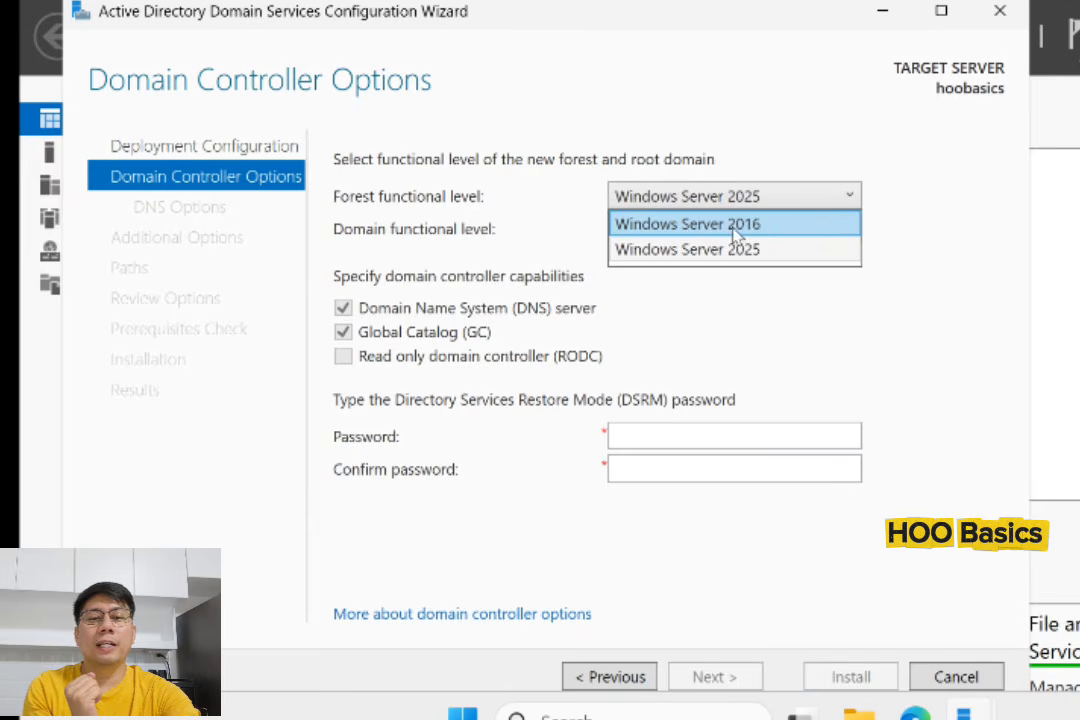
click(757, 250)
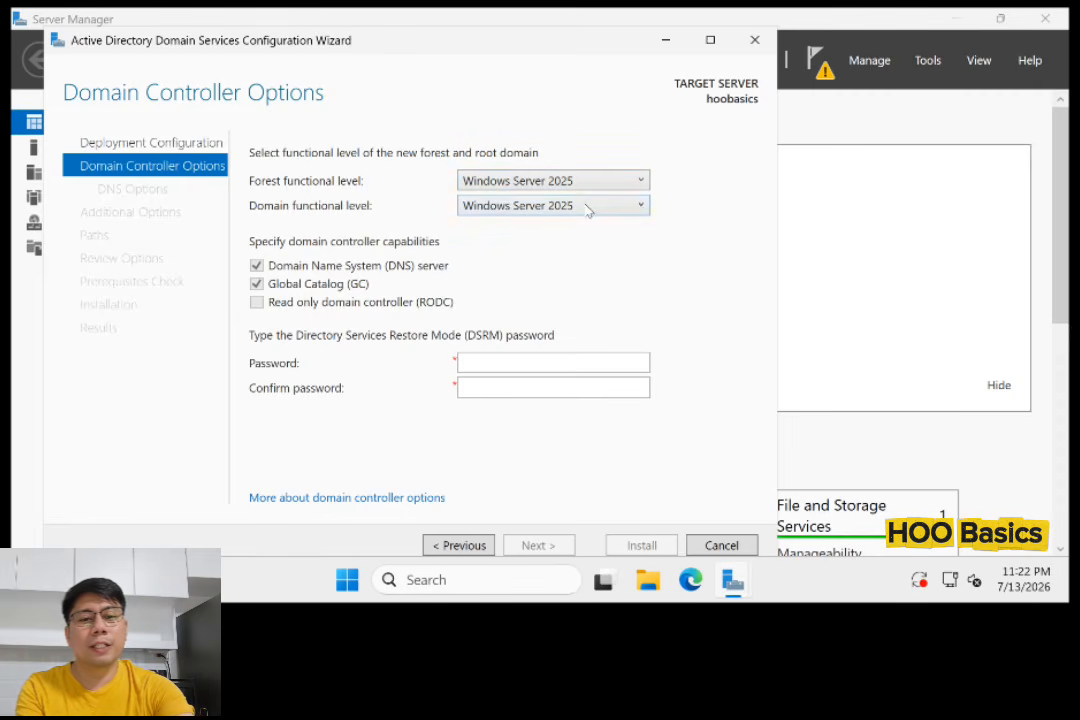
click(585, 207)
click(586, 184)
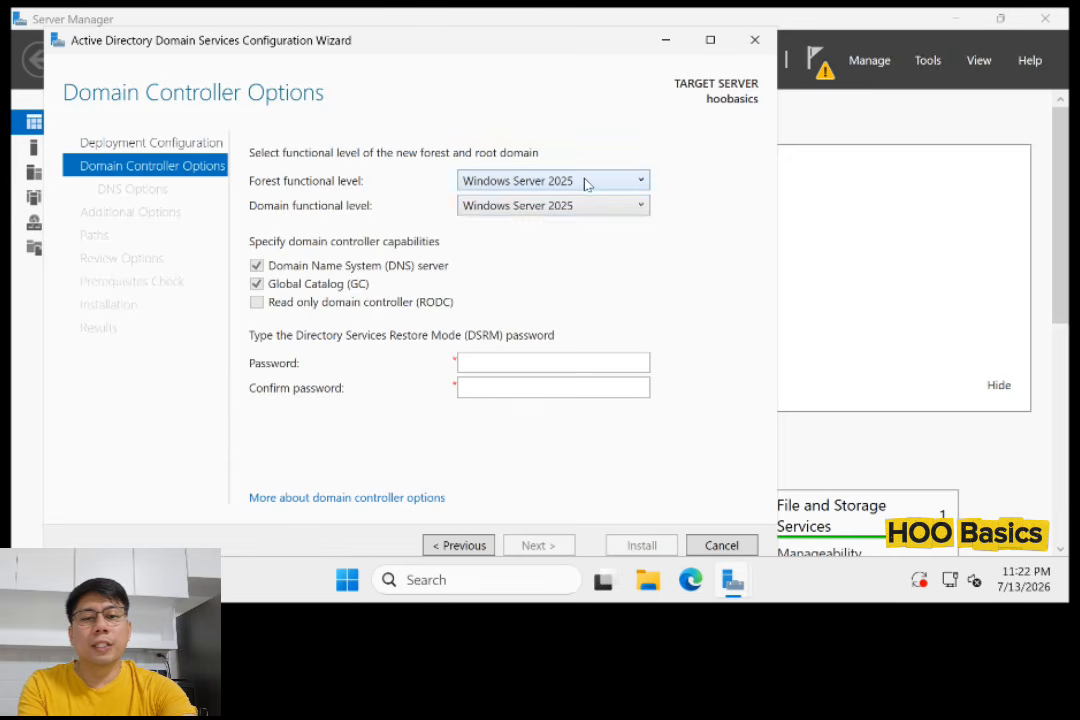
click(586, 184)
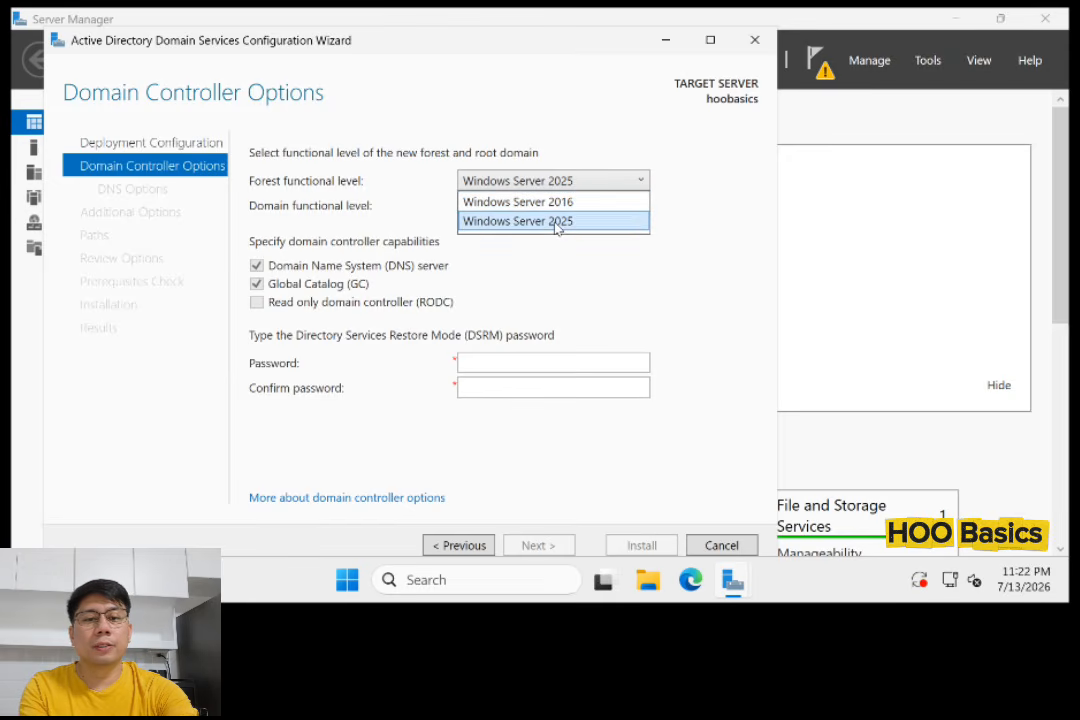
click(557, 223)
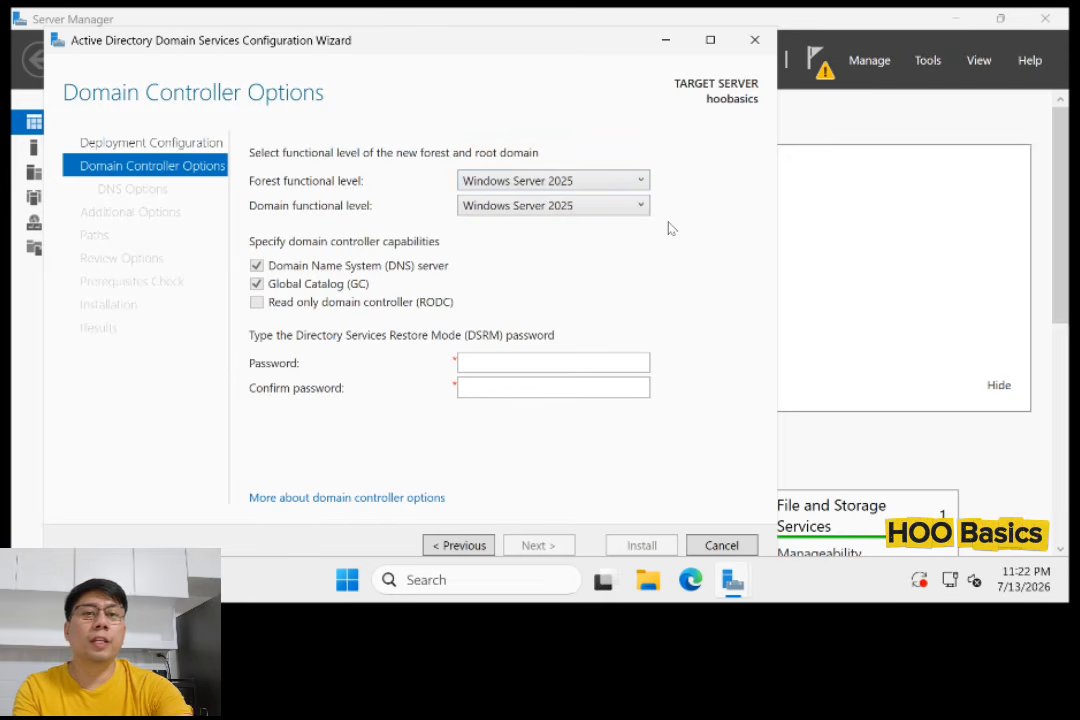
click(597, 215)
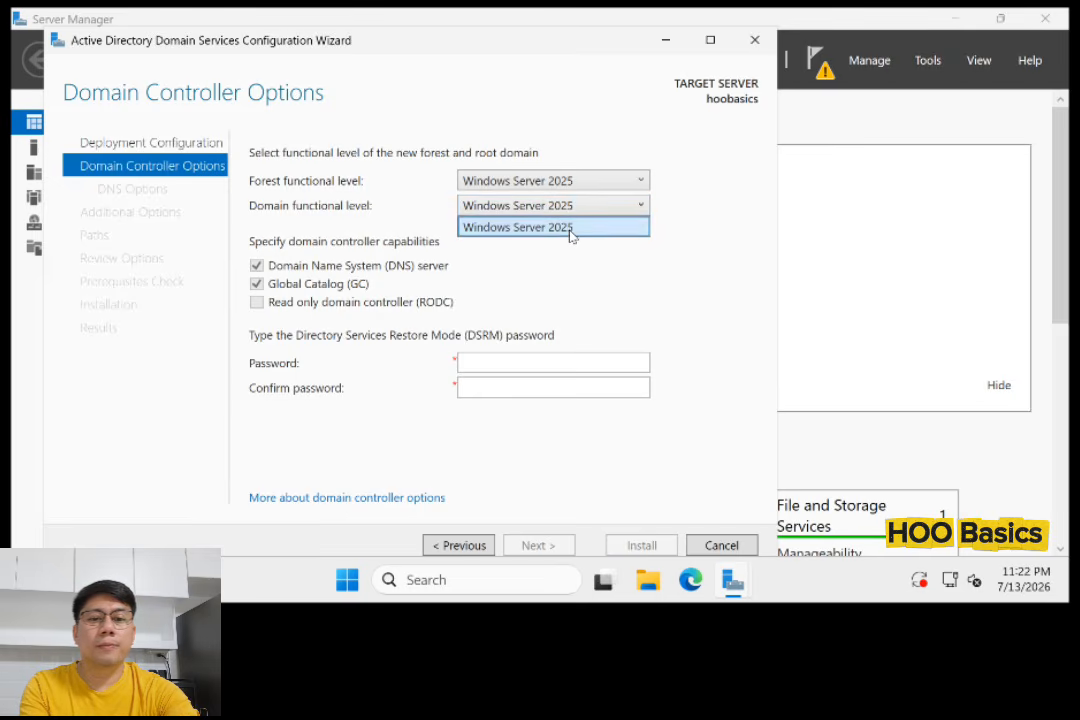
click(572, 228)
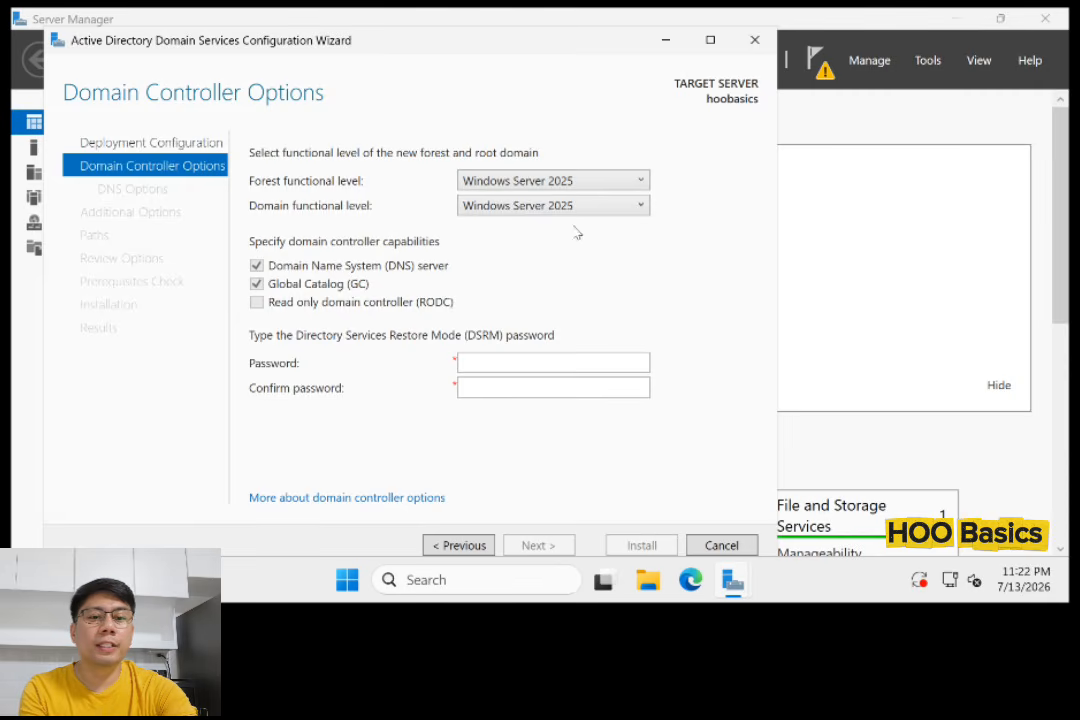
Try Windows Server 2016 as the forest functional level, review the choices, and return it to Windows Server 2025.
click(610, 180)
click(578, 202)
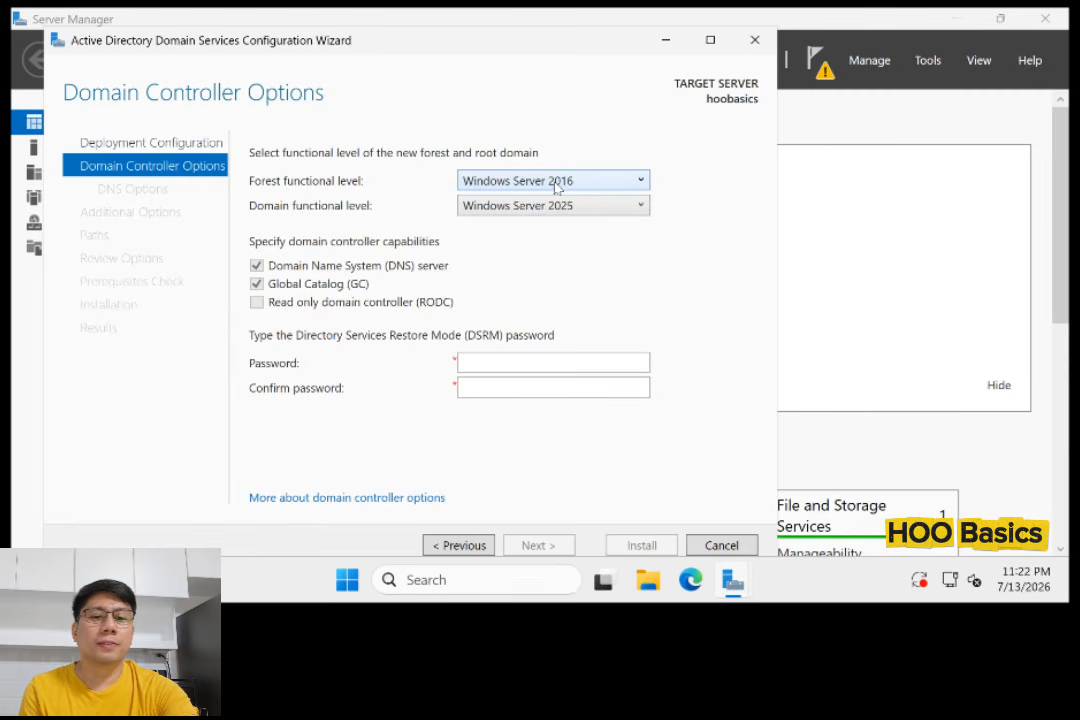
click(556, 184)
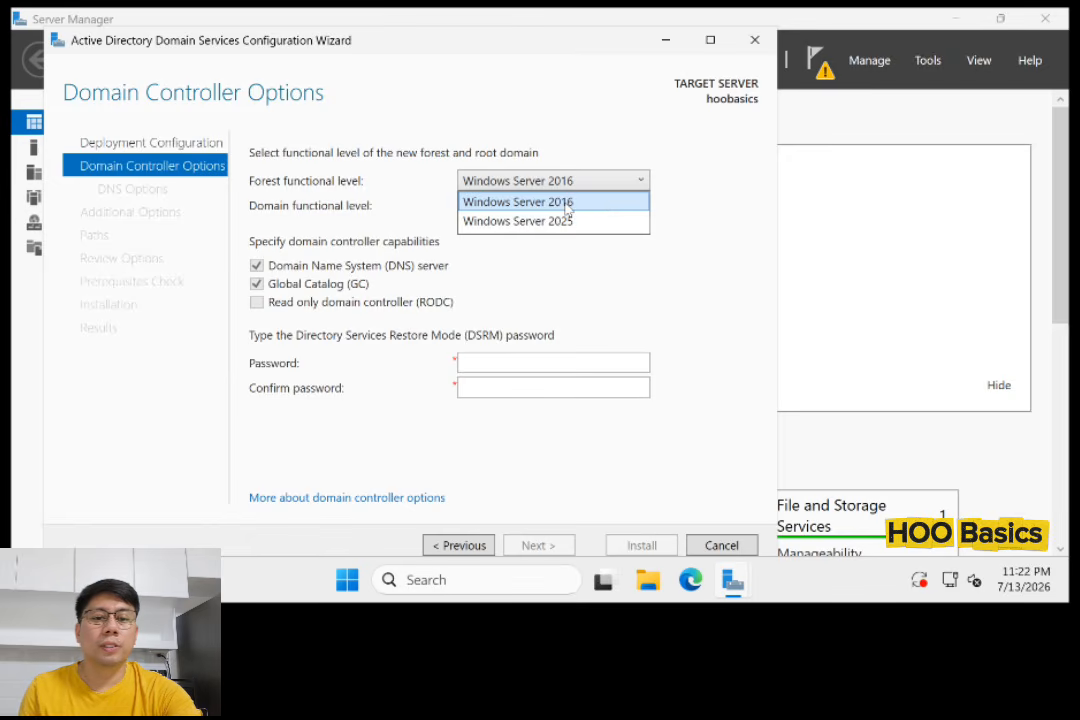
click(603, 255)
click(598, 187)
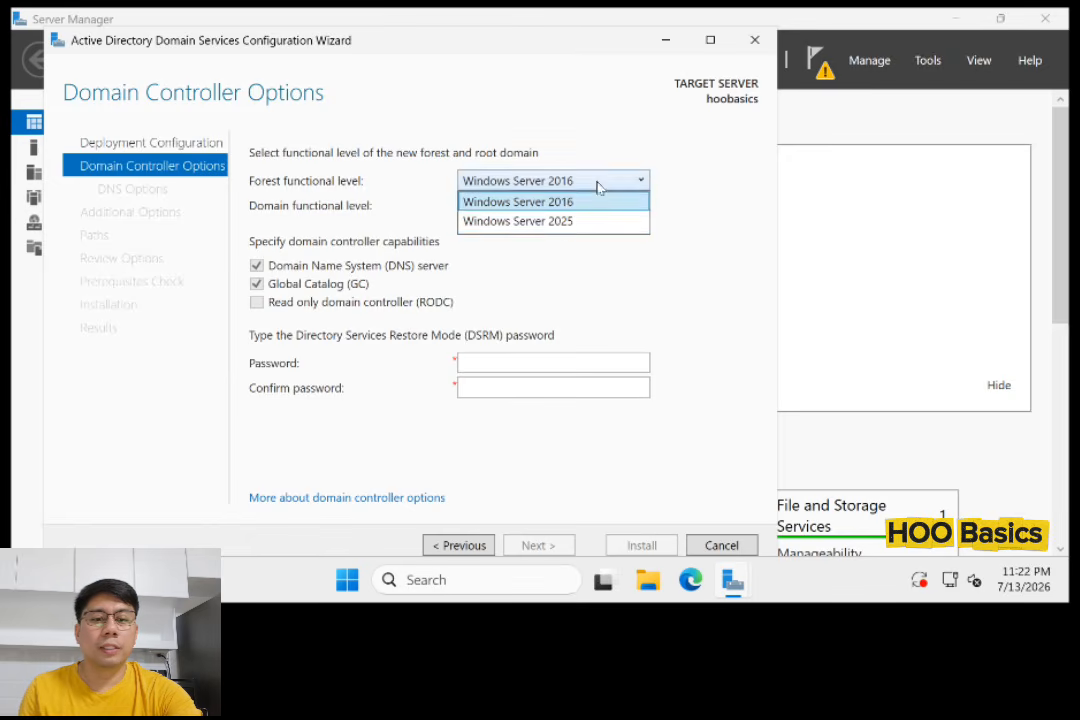
click(567, 221)
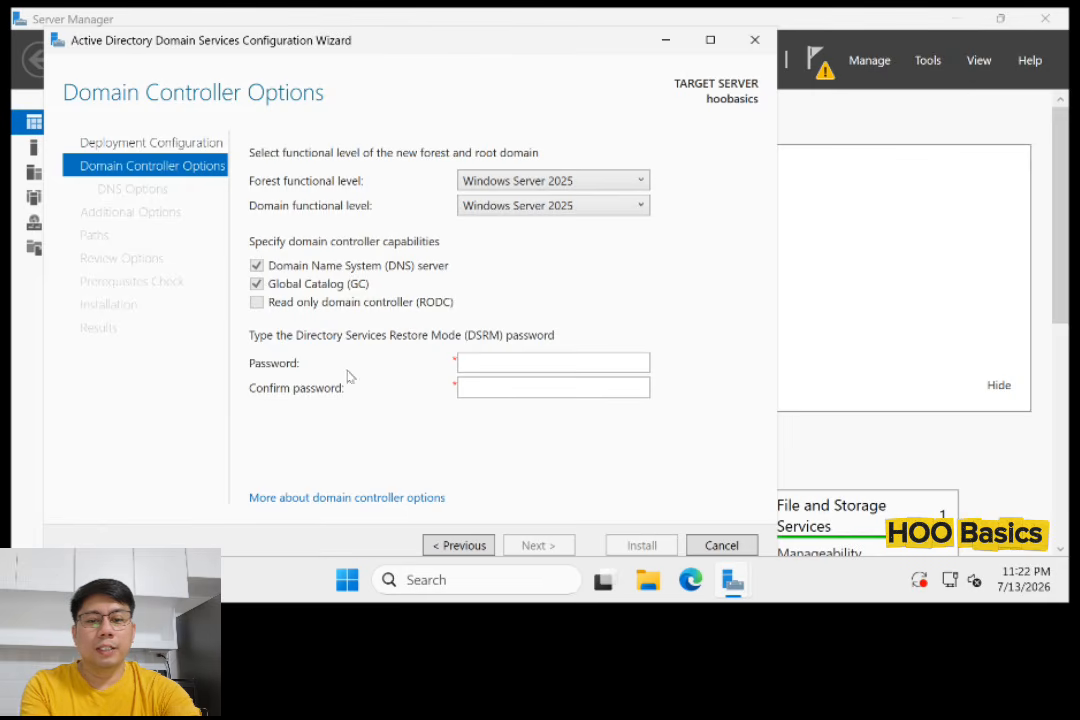
Enter and confirm the DSRM password, and continue past the DNS options without creating a DNS delegation.
click(502, 363)
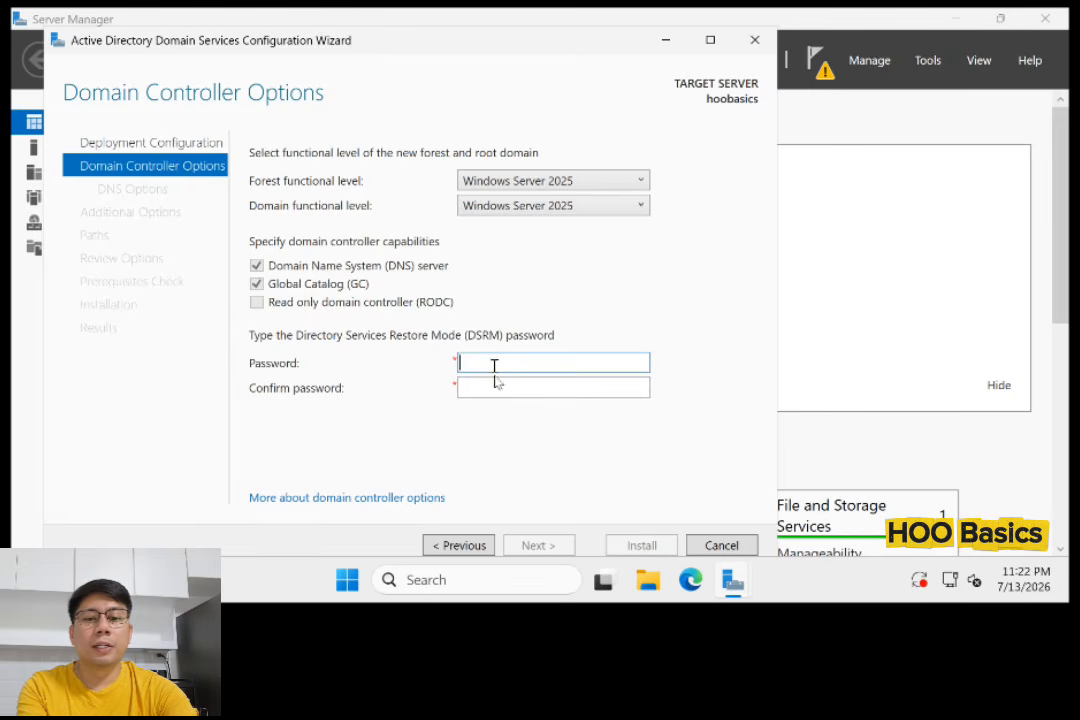
click(494, 383)
click(491, 363)
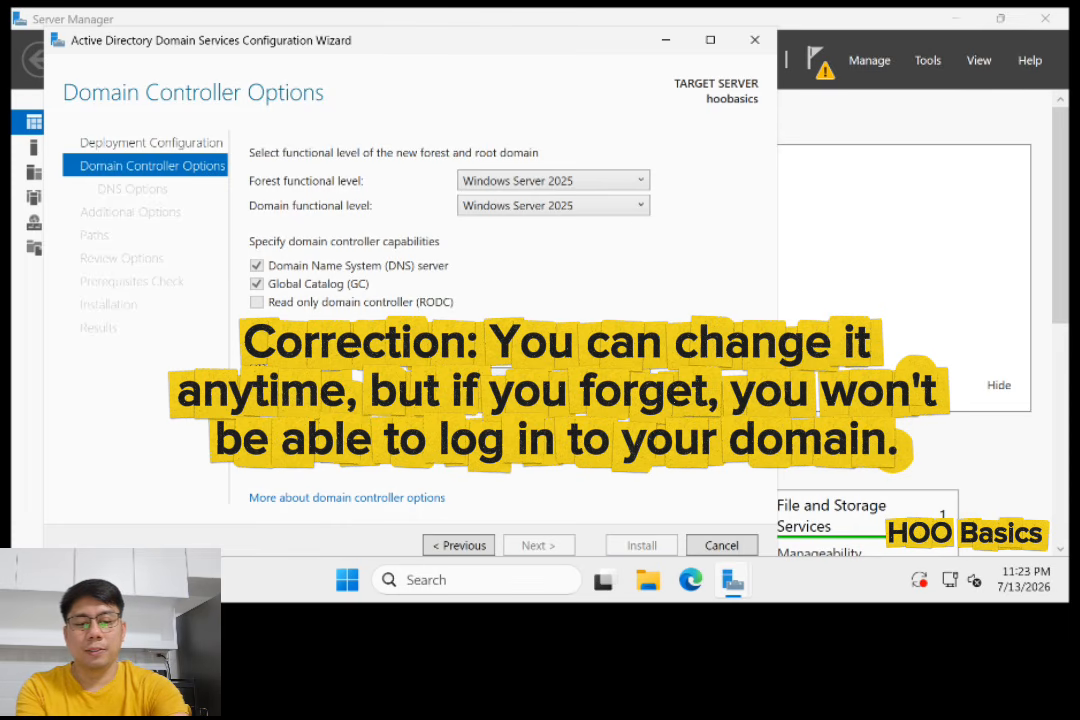
text(•••••)
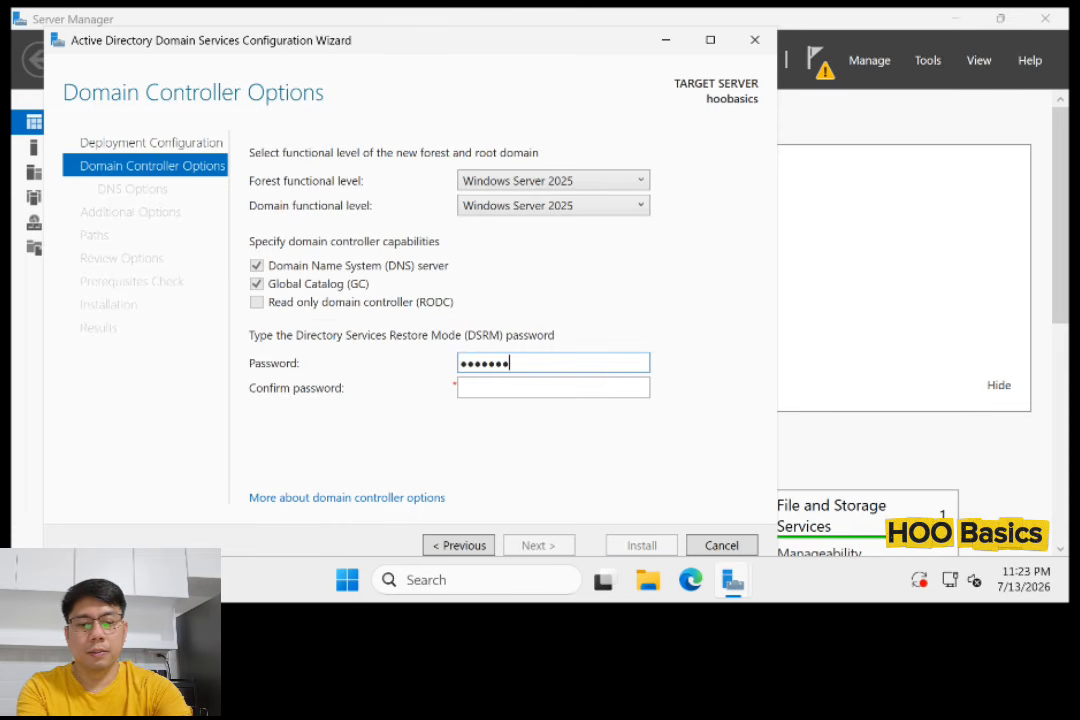
text(••••••••)
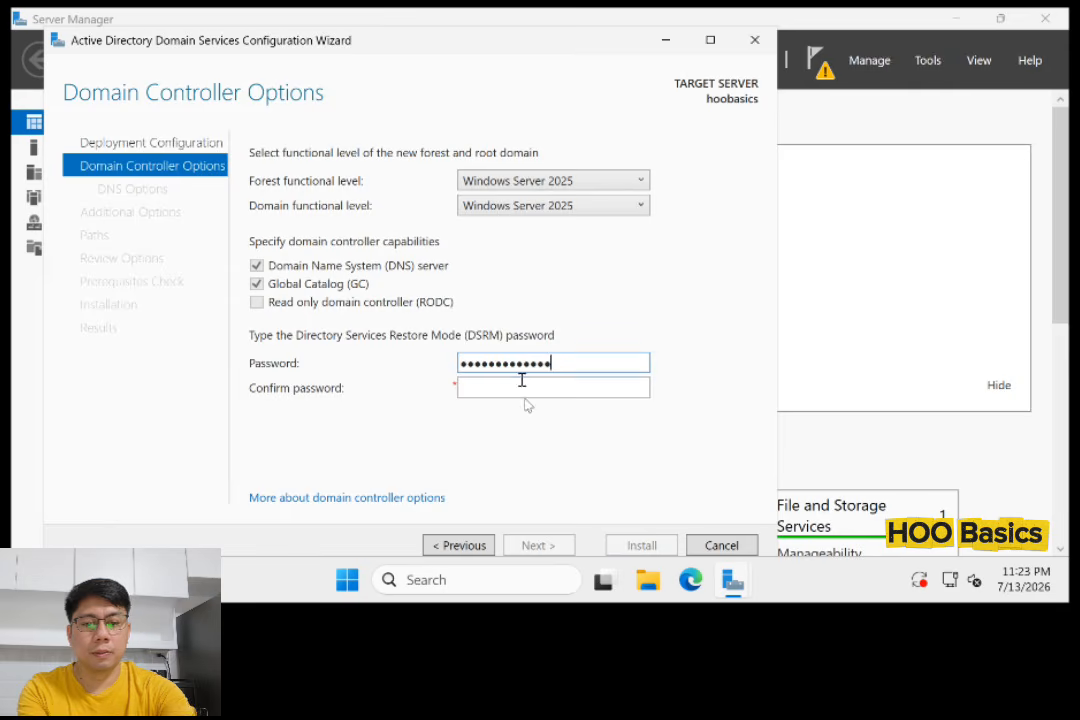
click(527, 395)
text(••••••)
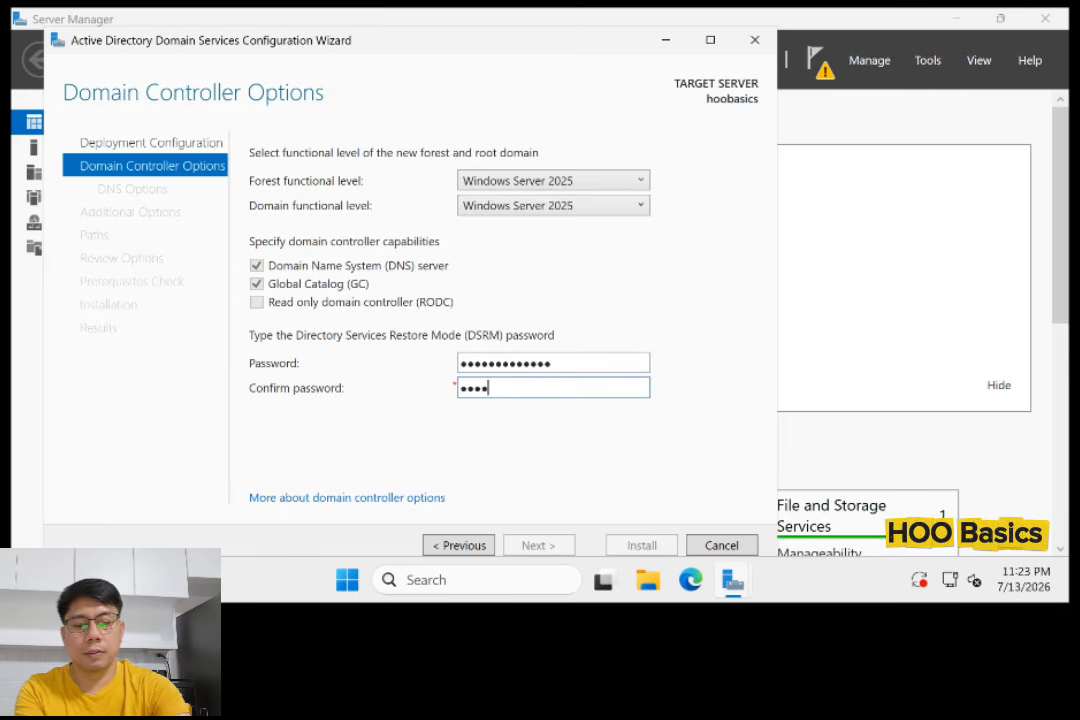
text(•••••••)
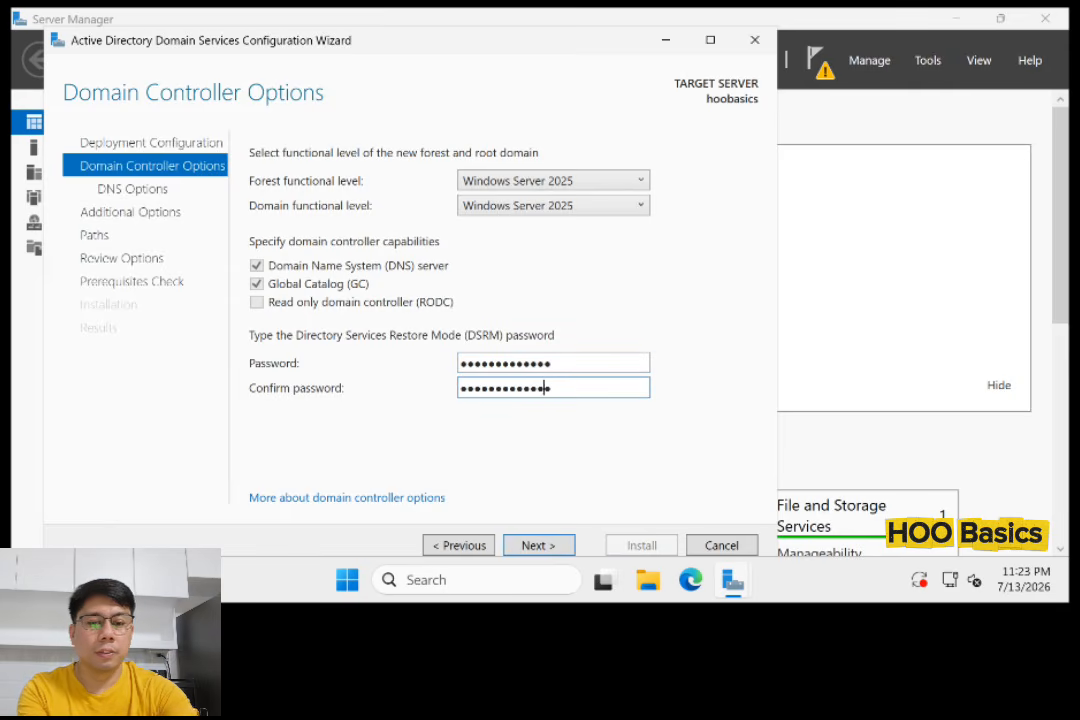
click(548, 550)
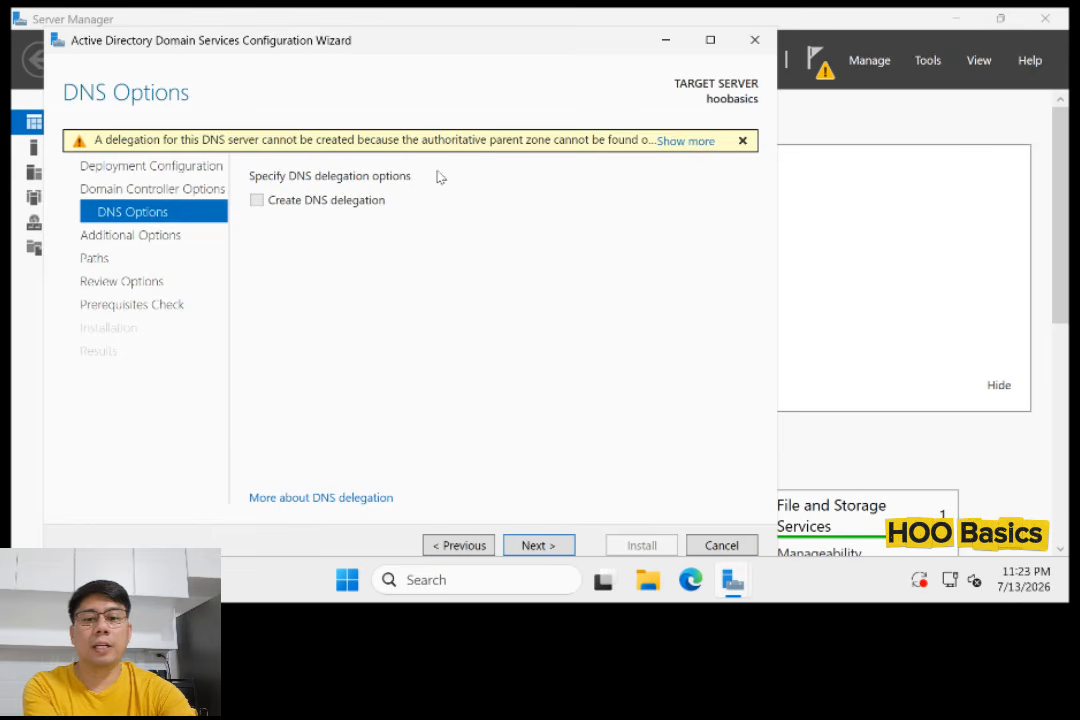
click(537, 545)
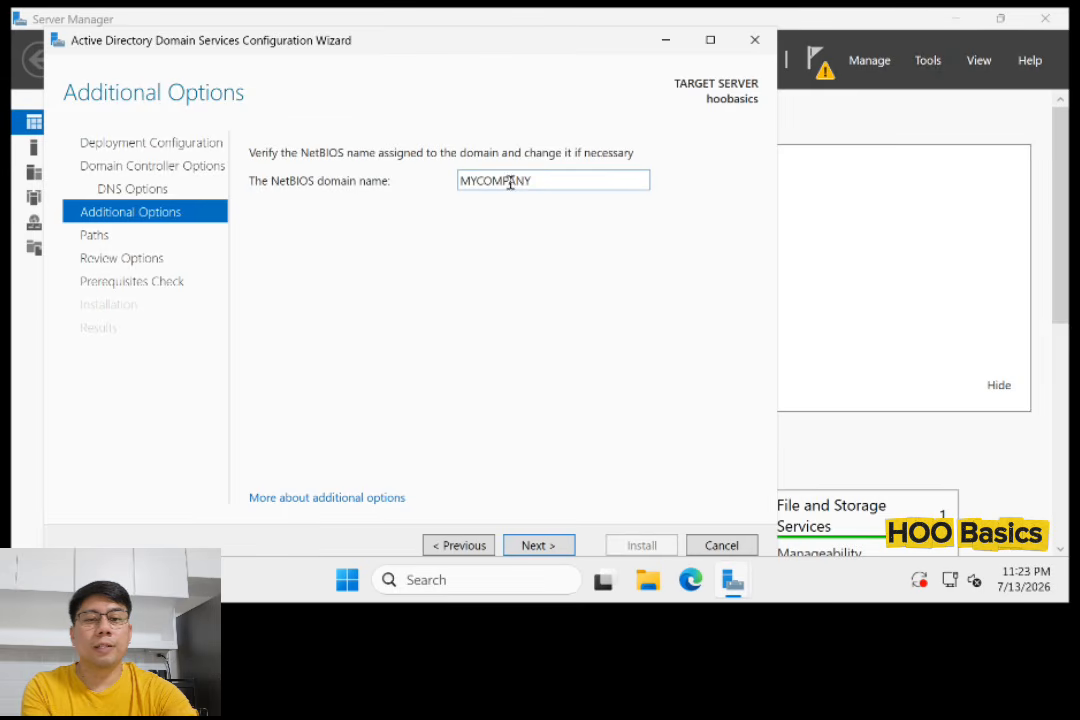
Check the NetBIOS domain name, keep MYCOMPANY, and continue to the AD DS folder paths.
double_click(556, 181)
click(574, 181)
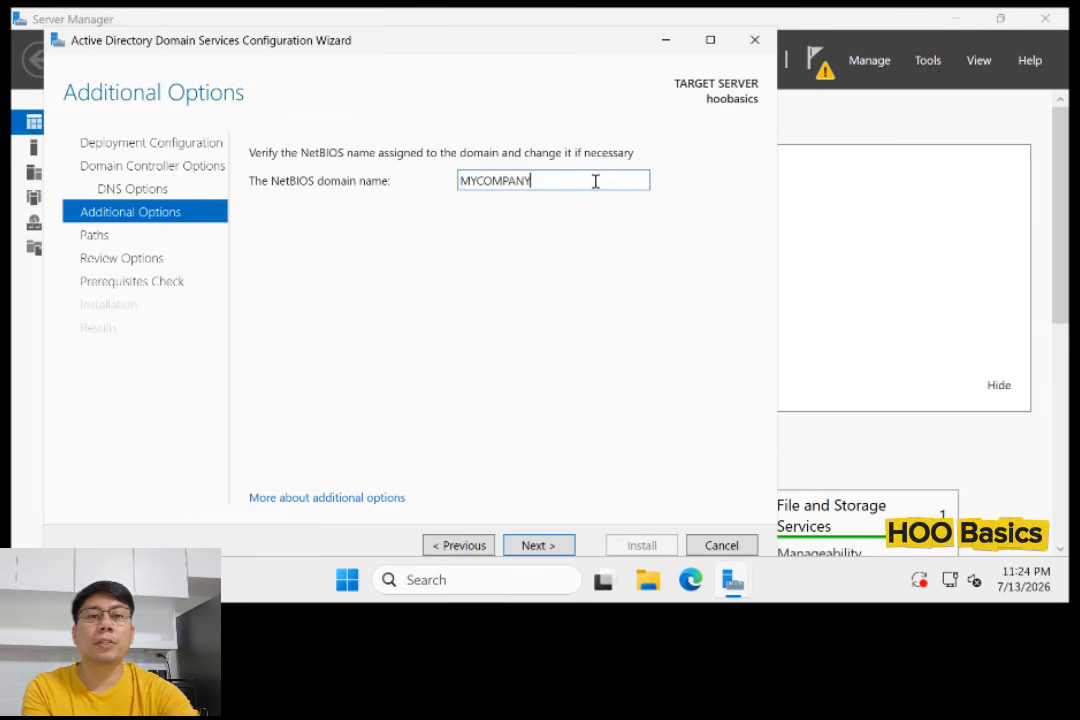
drag(593, 181, 502, 181)
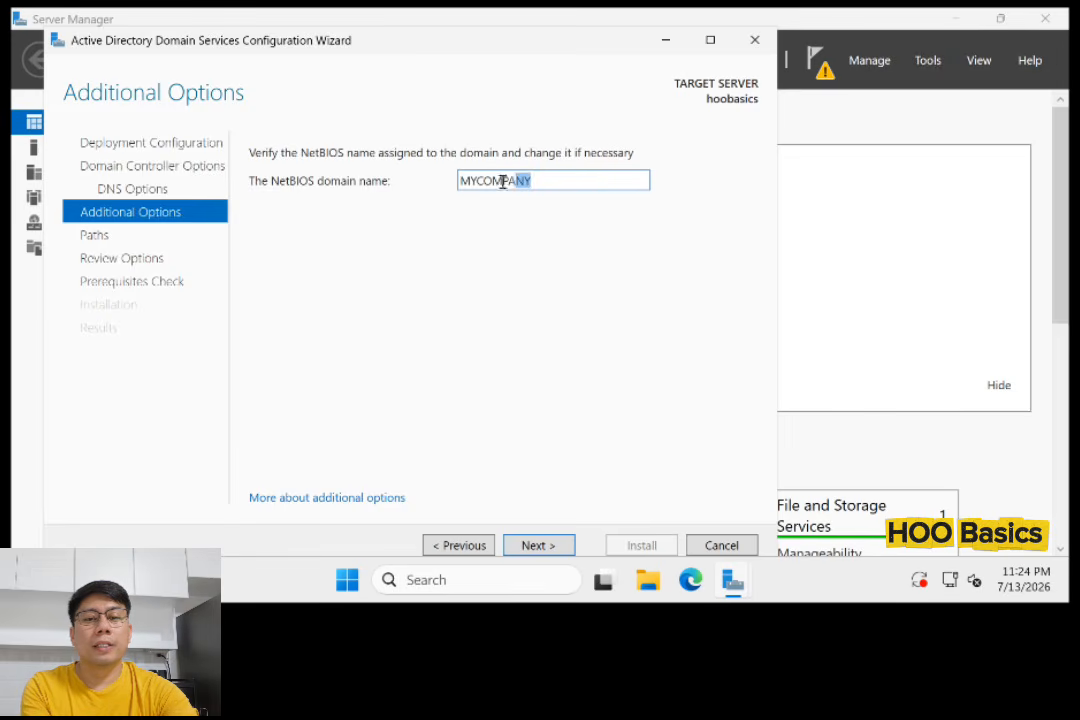
double_click(500, 182)
click(540, 177)
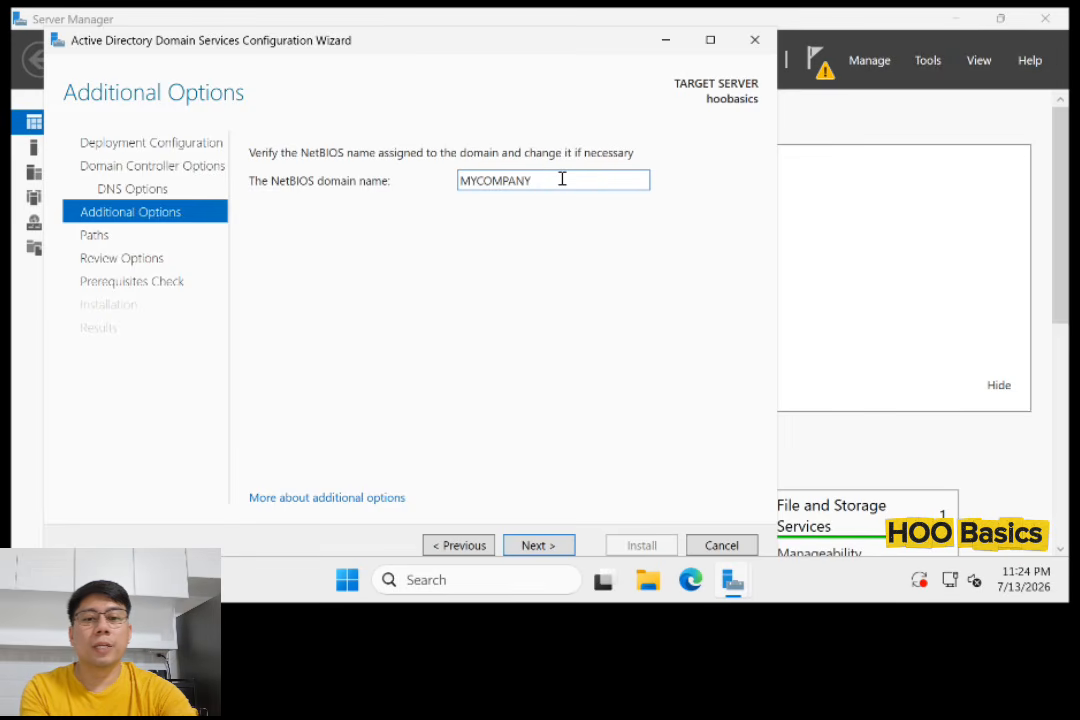
drag(562, 179, 456, 183)
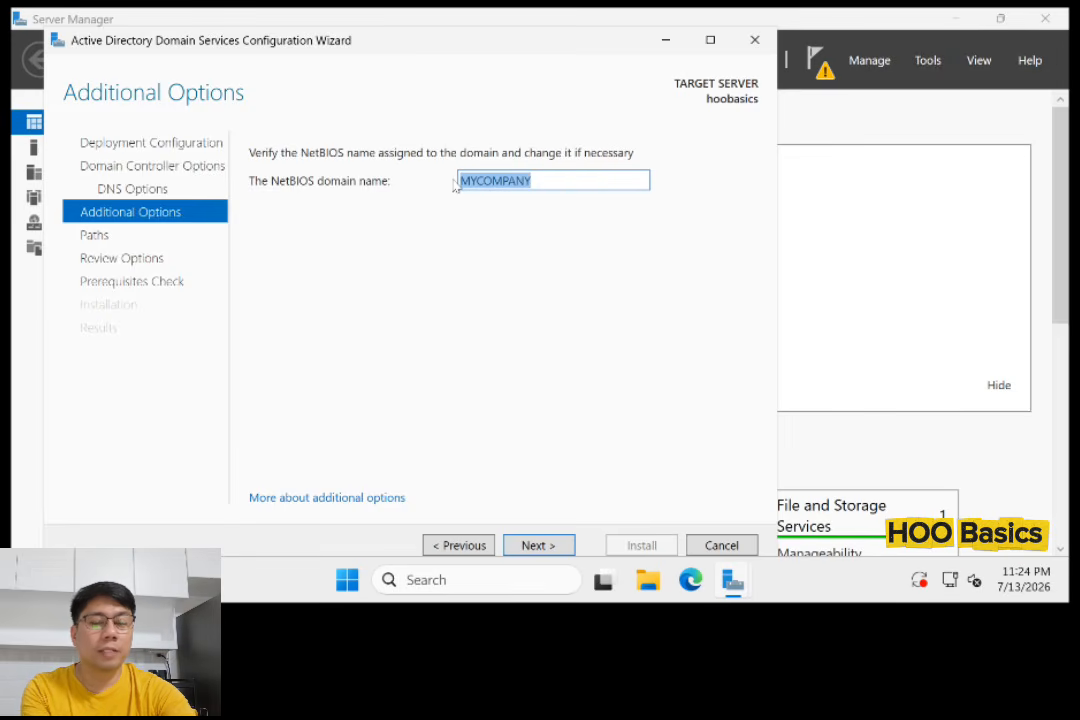
click(557, 185)
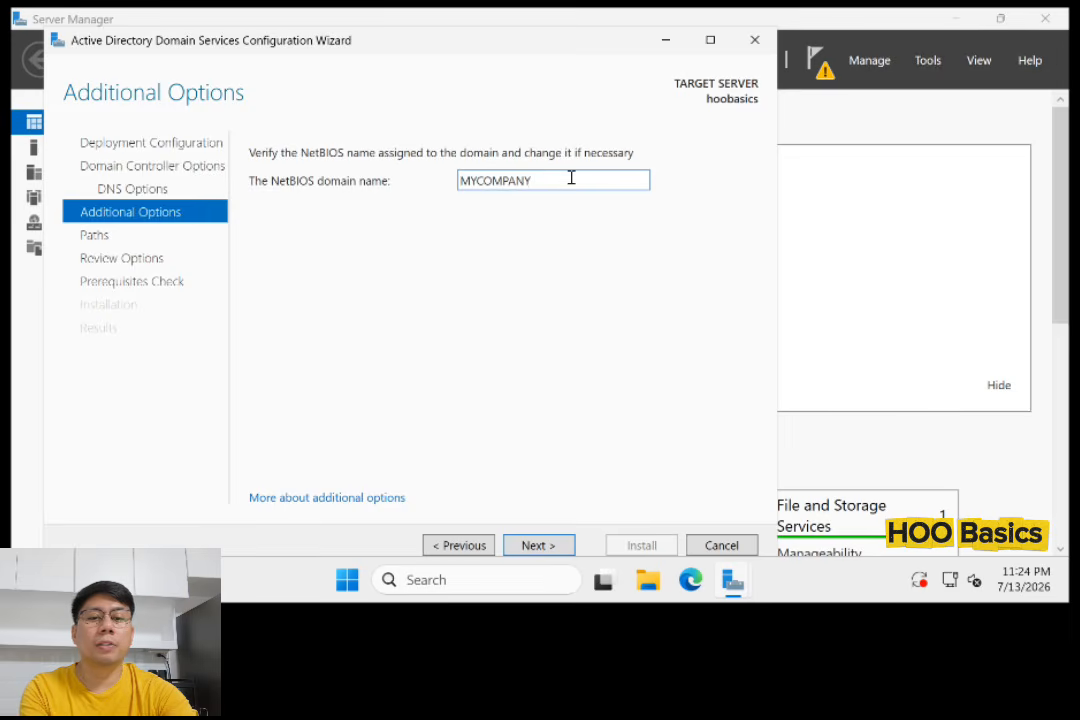
drag(571, 178, 422, 188)
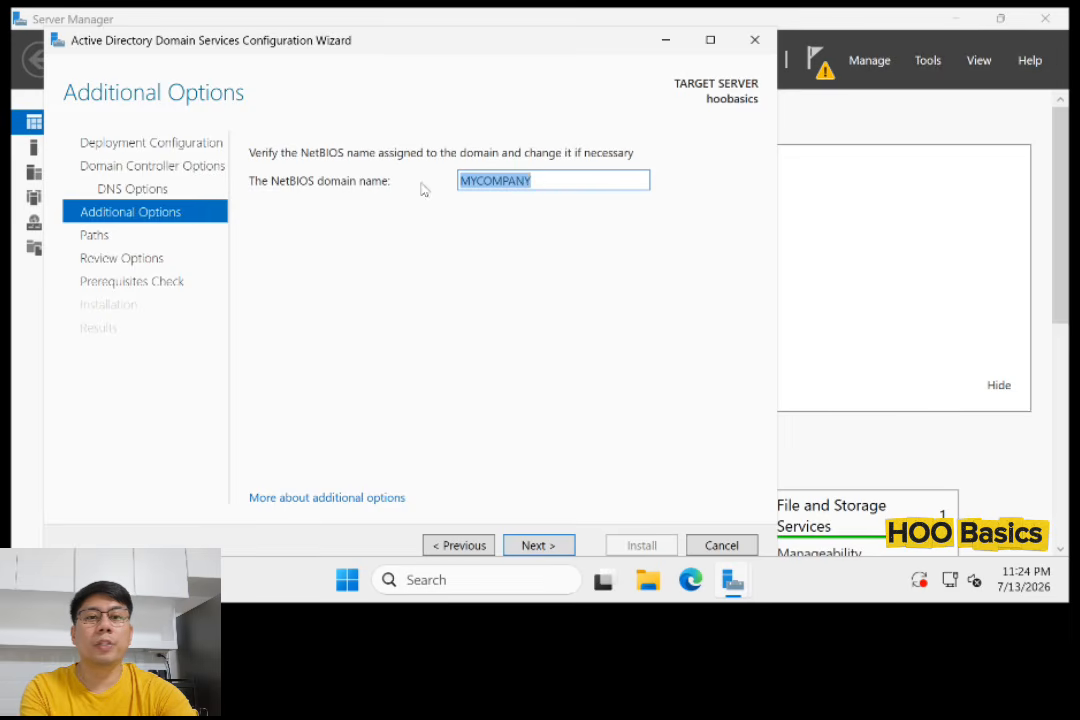
click(547, 183)
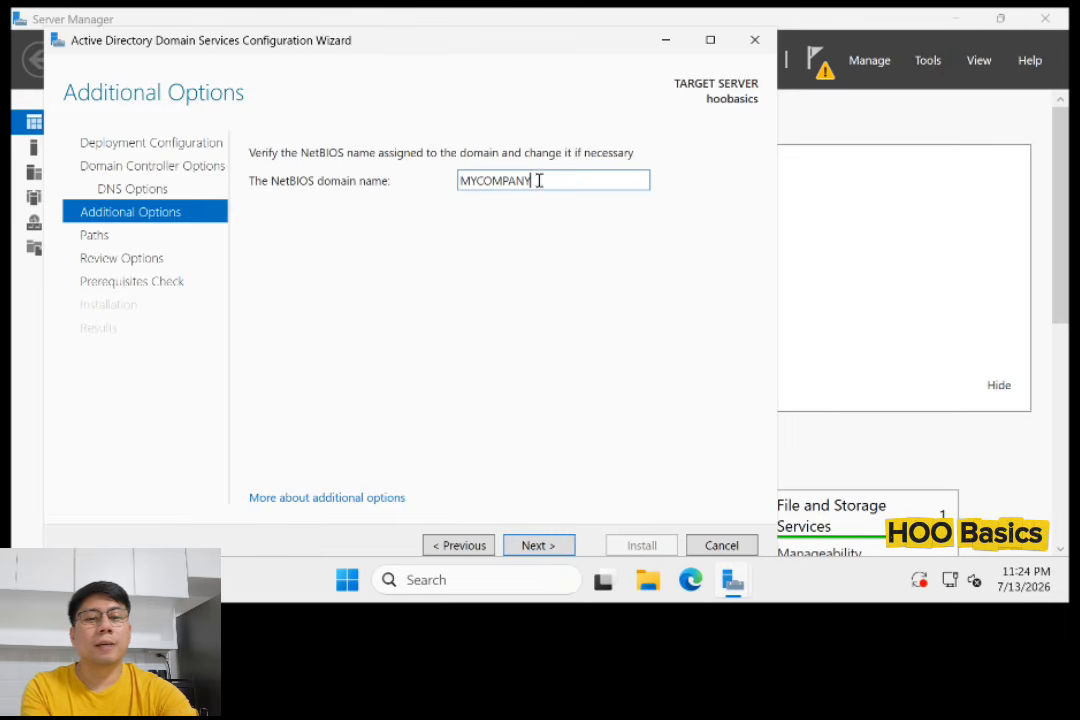
drag(523, 181, 424, 183)
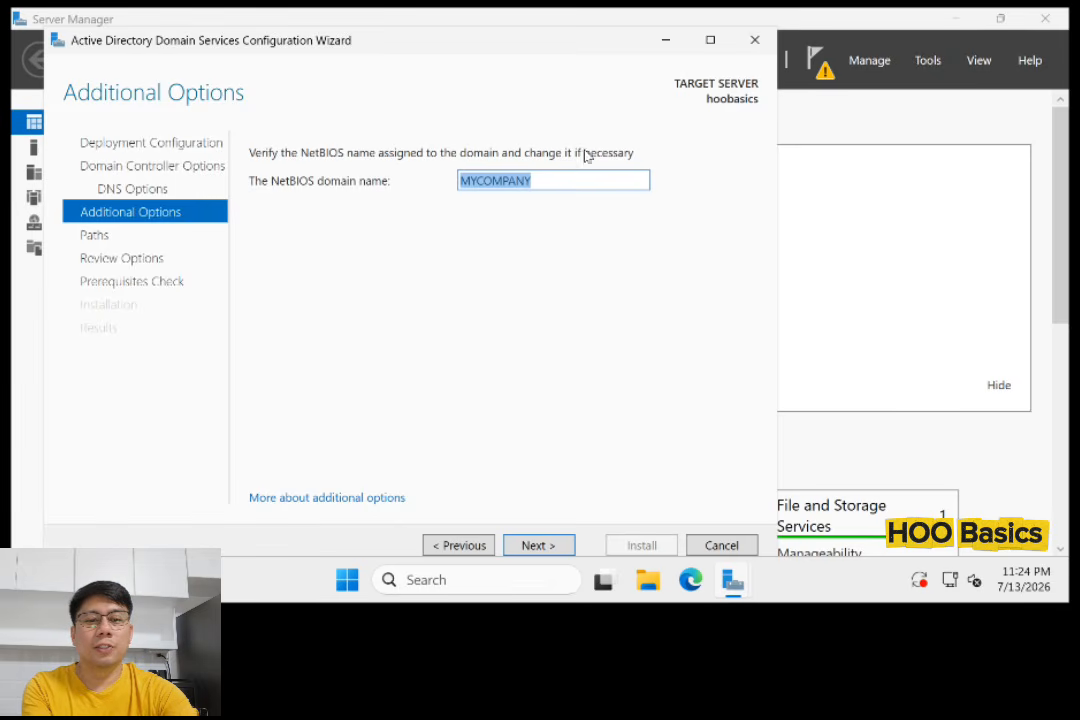
click(569, 181)
drag(569, 181, 436, 183)
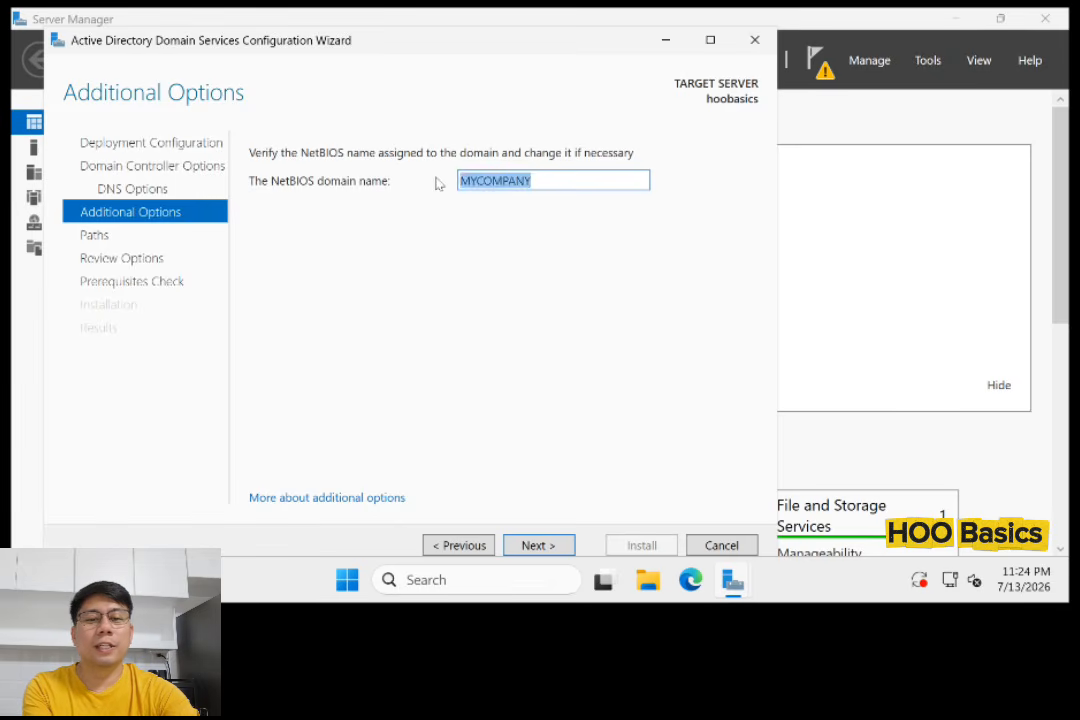
click(540, 180)
click(539, 546)
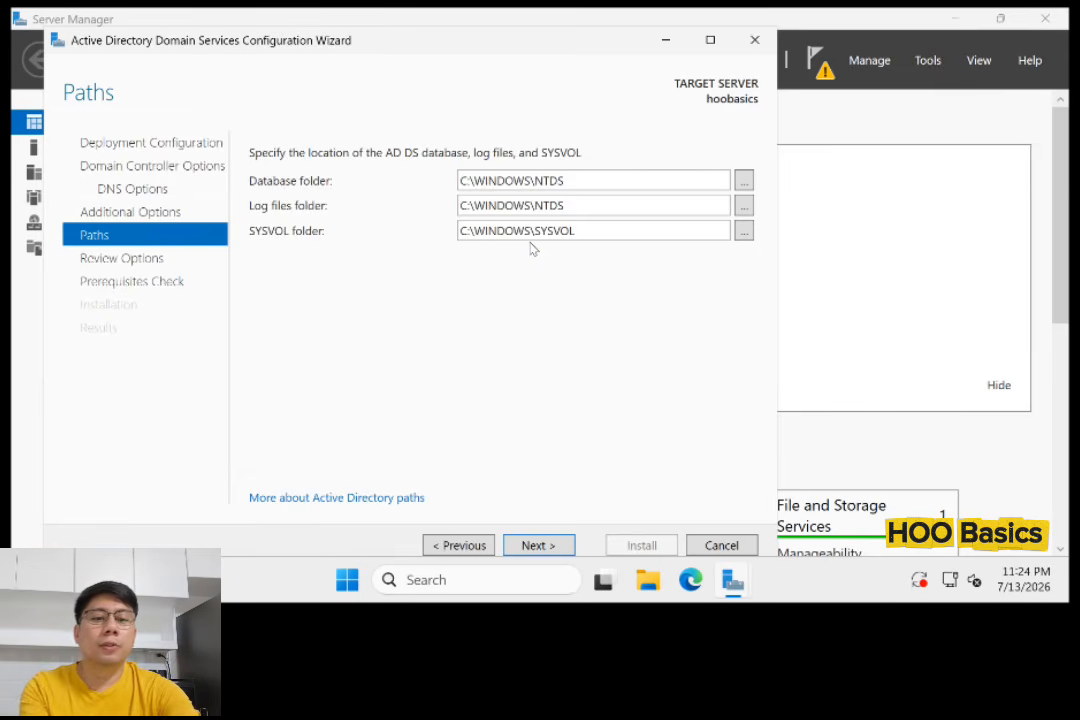
Review the database, log files and SYSVOL folder locations, including the folder browser for the database, without changing them.
click(744, 180)
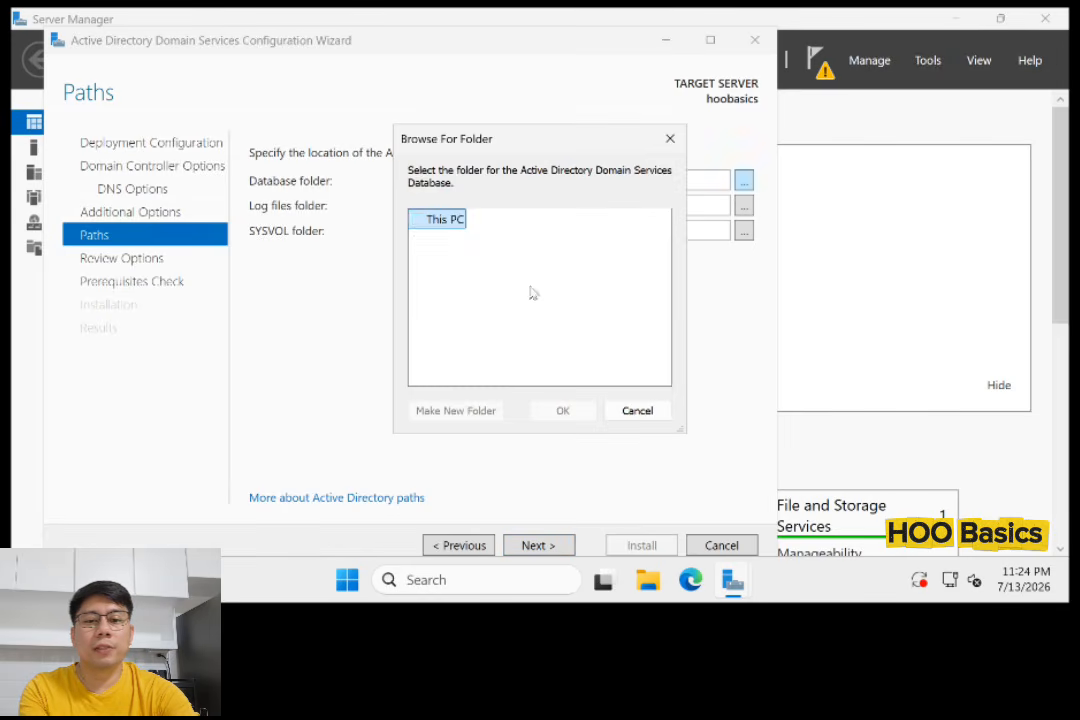
click(645, 415)
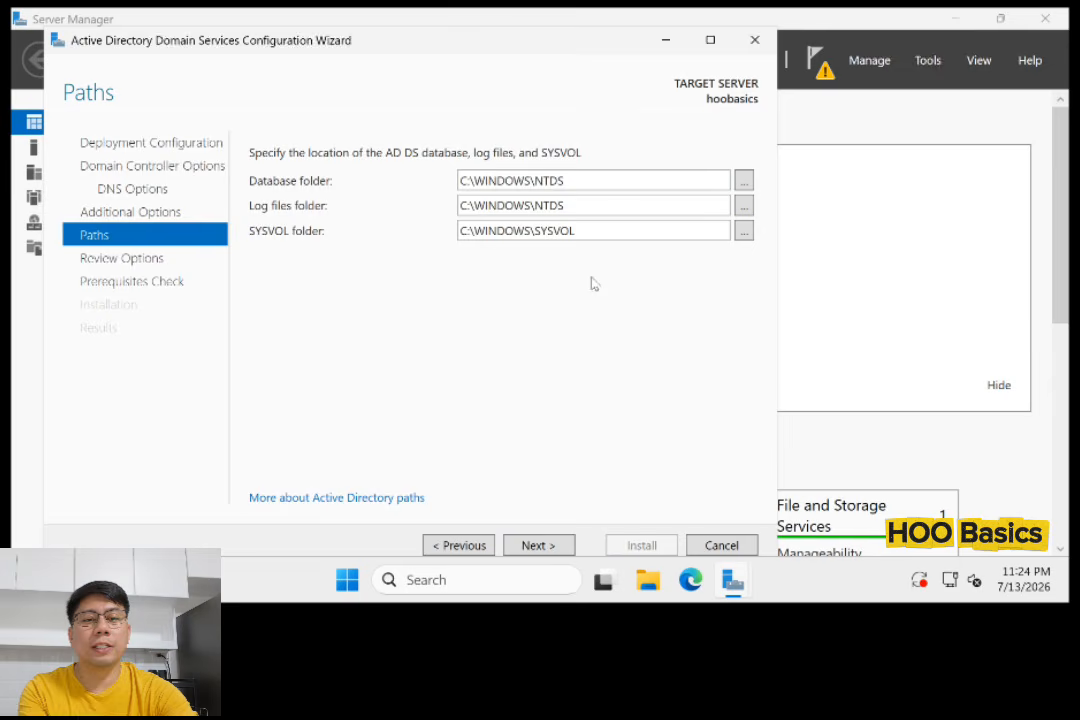
drag(460, 206, 594, 197)
triple_click(593, 227)
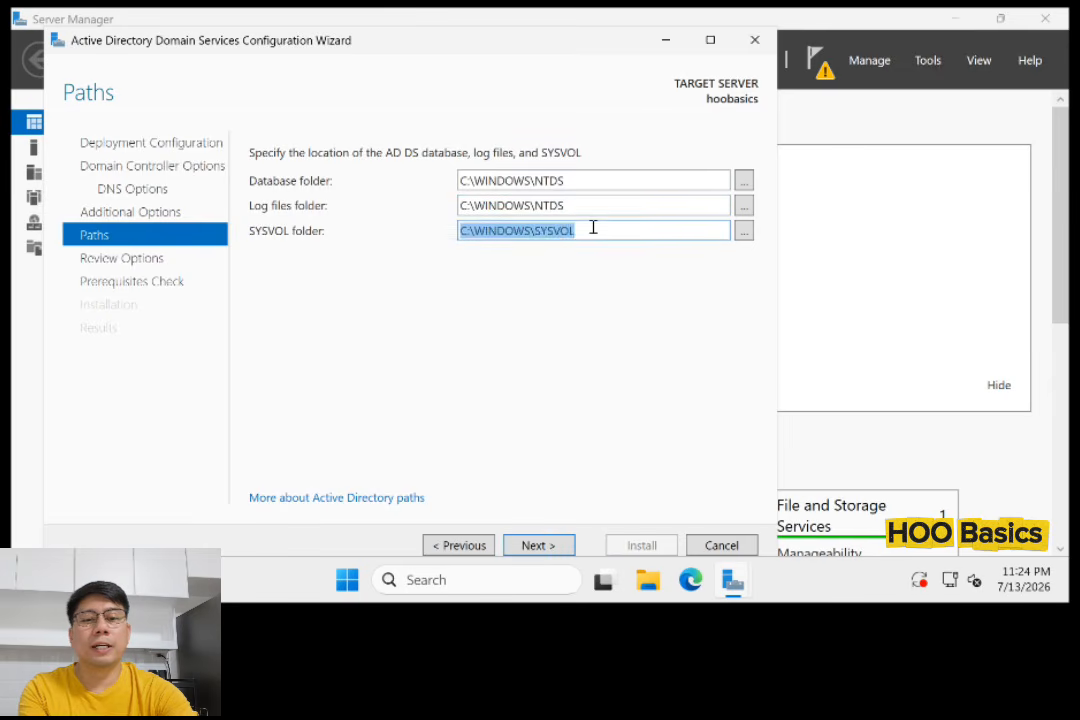
click(600, 231)
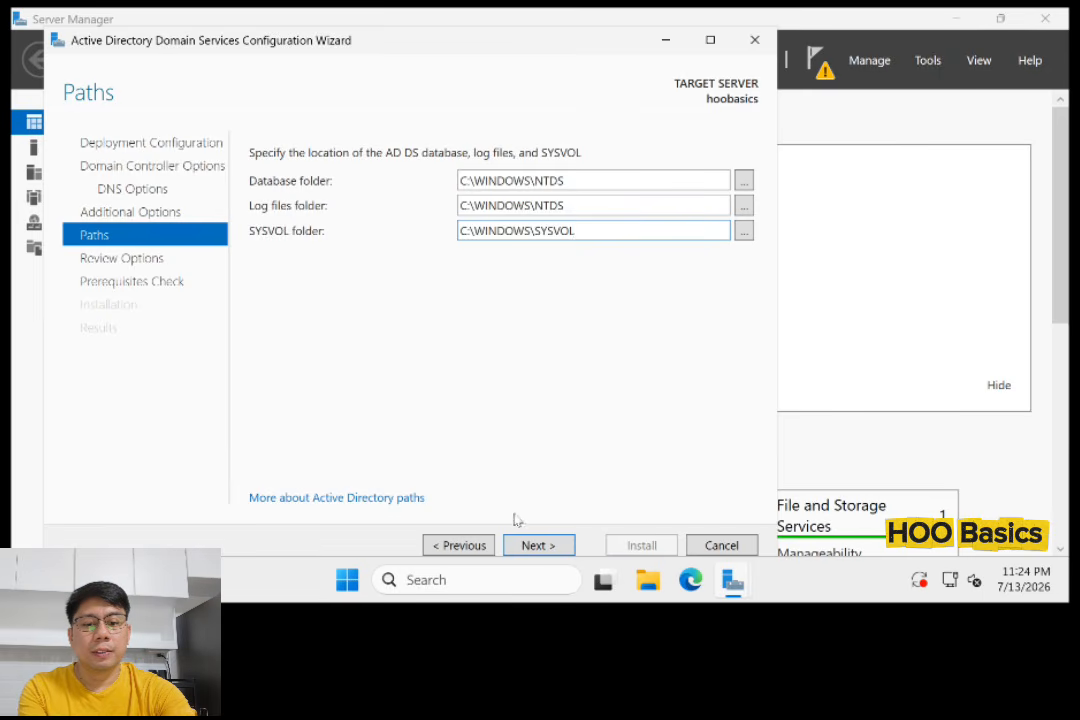
Accept the default AD DS folder paths and review the full summary of selected deployment options.
click(536, 545)
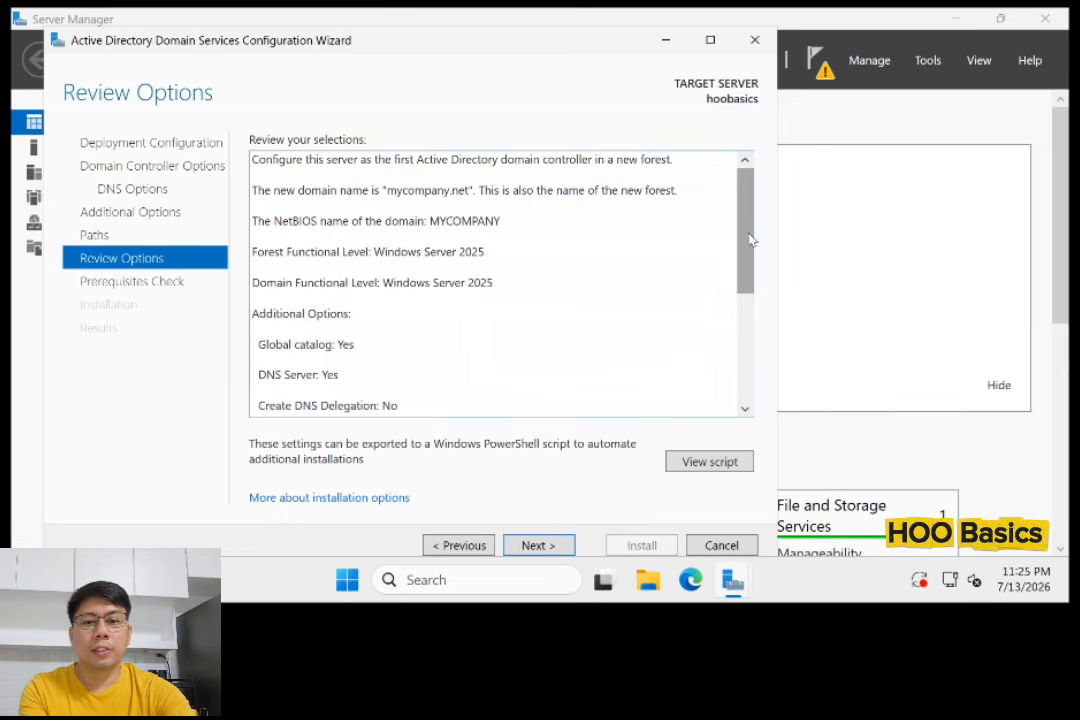
drag(750, 234, 743, 156)
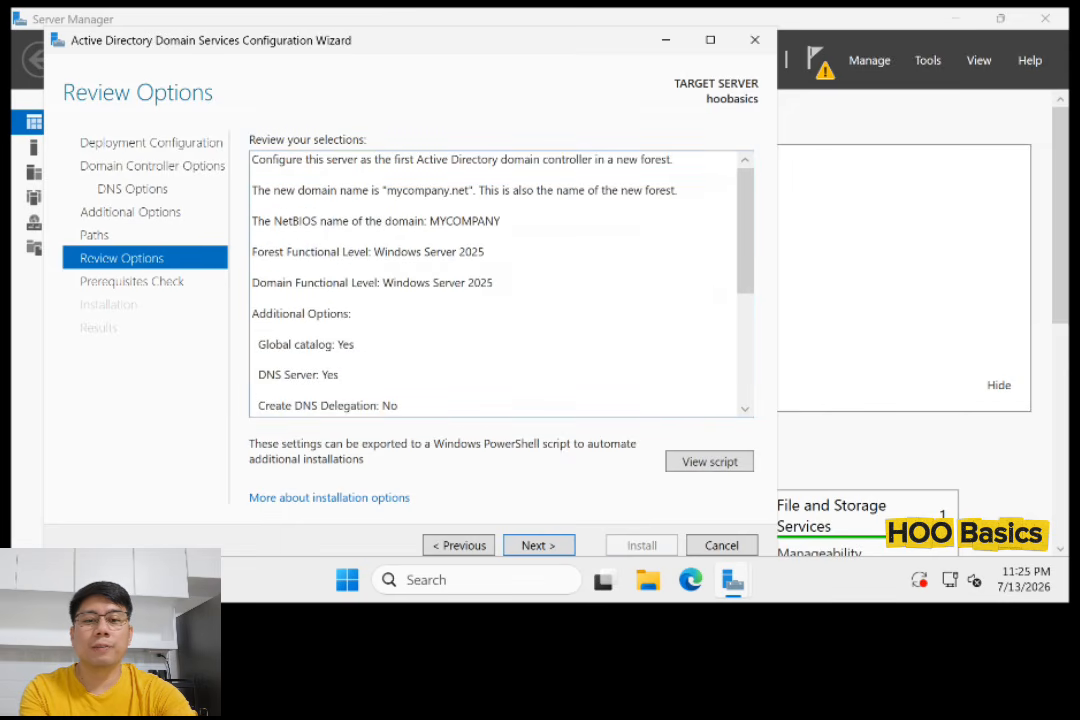
scroll(467, 387, down, 2)
scroll(467, 387, down, 1)
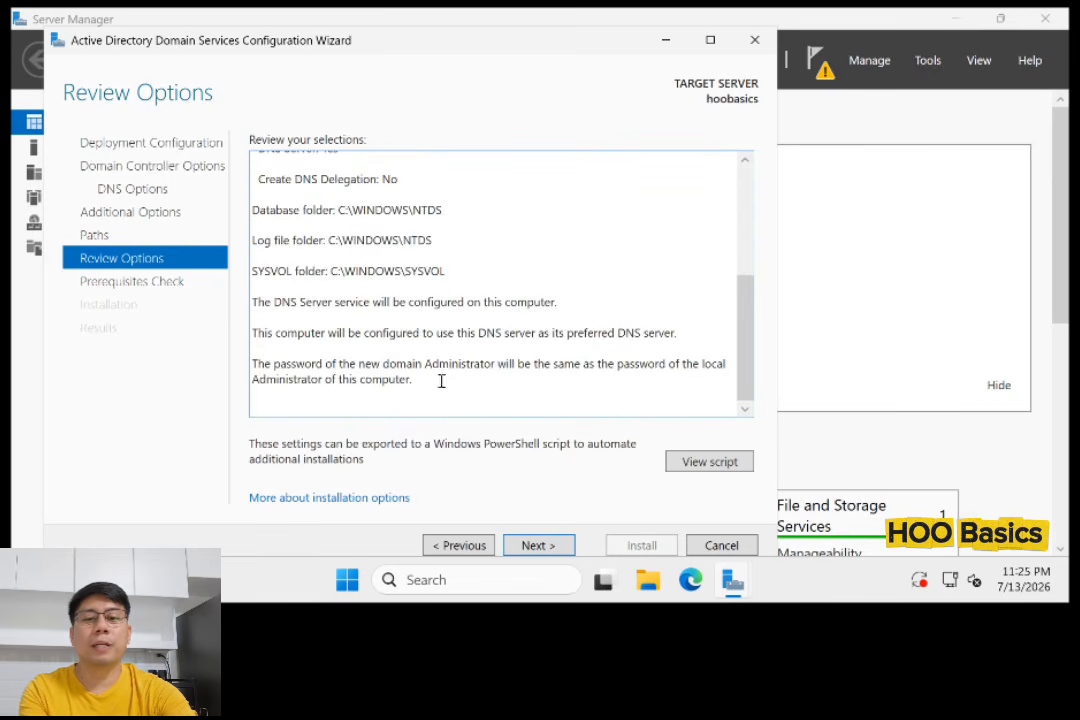
scroll(441, 381, up, 5)
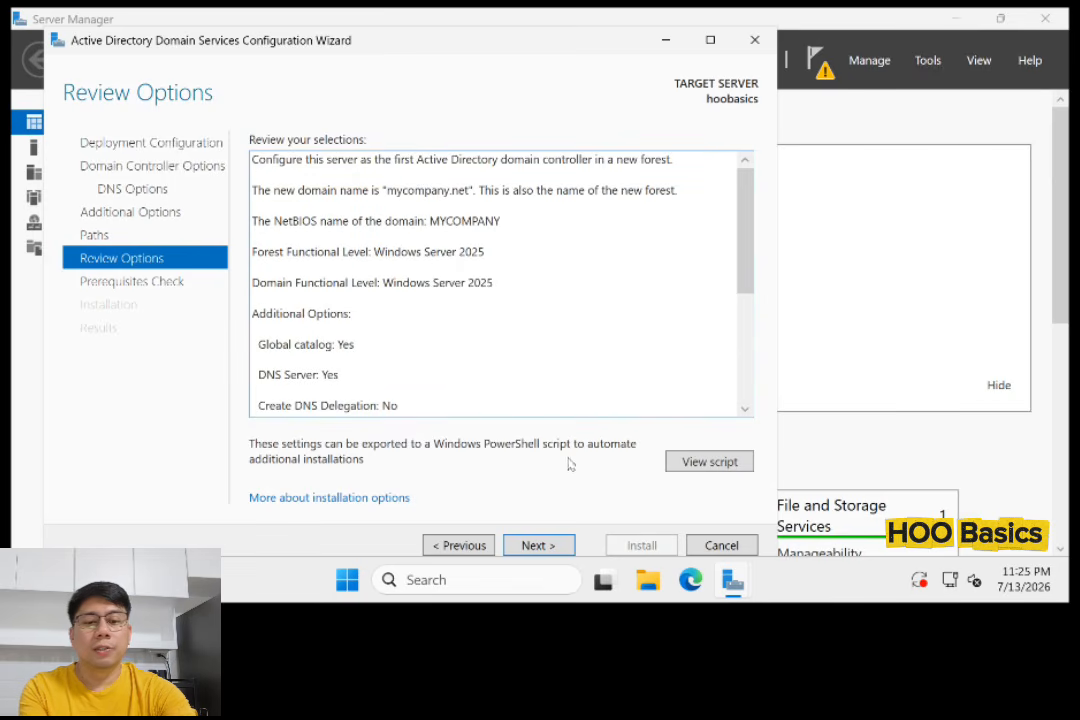
Run the prerequisites check, examine the DNS delegation warning, and start the domain controller installation.
click(539, 548)
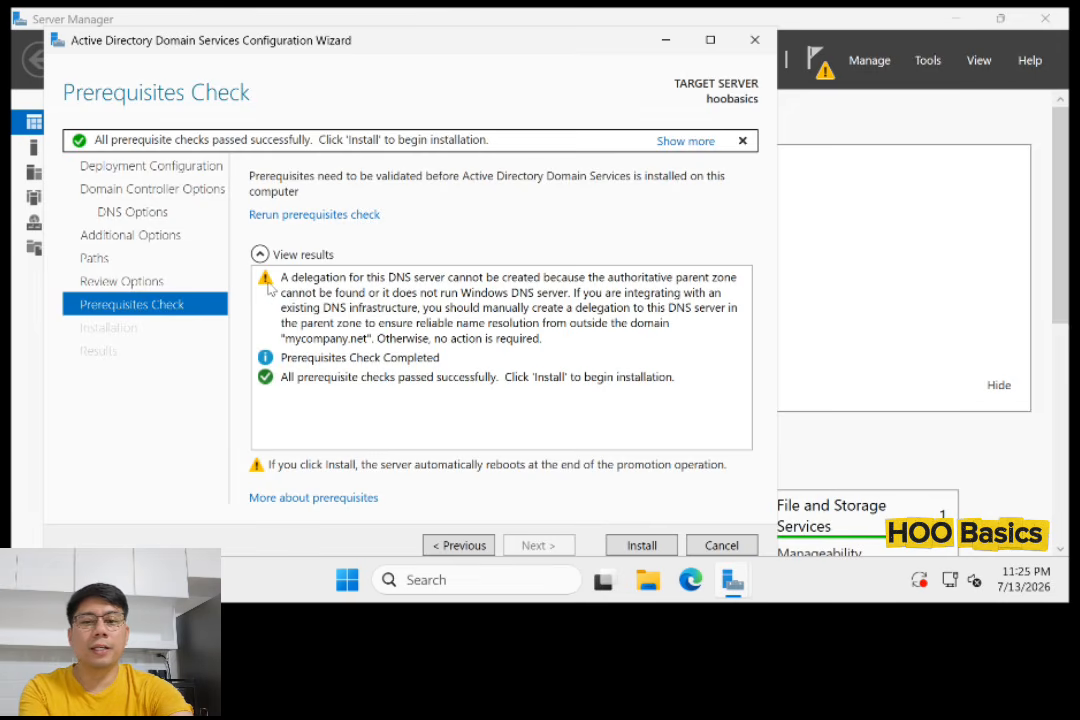
click(350, 294)
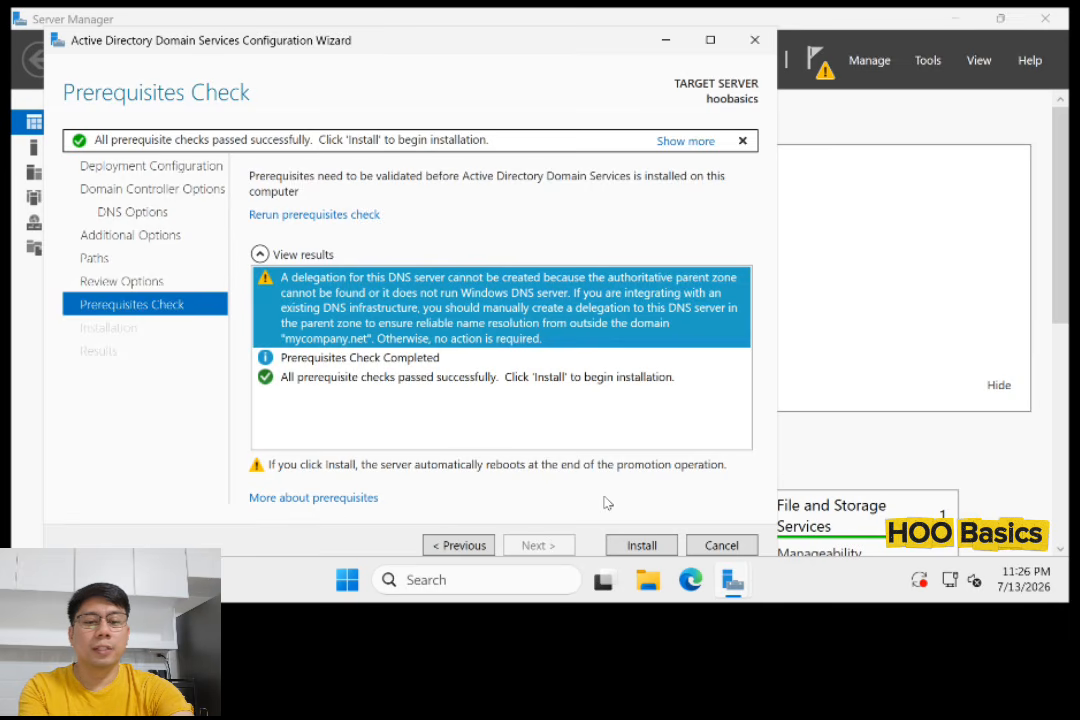
click(642, 546)
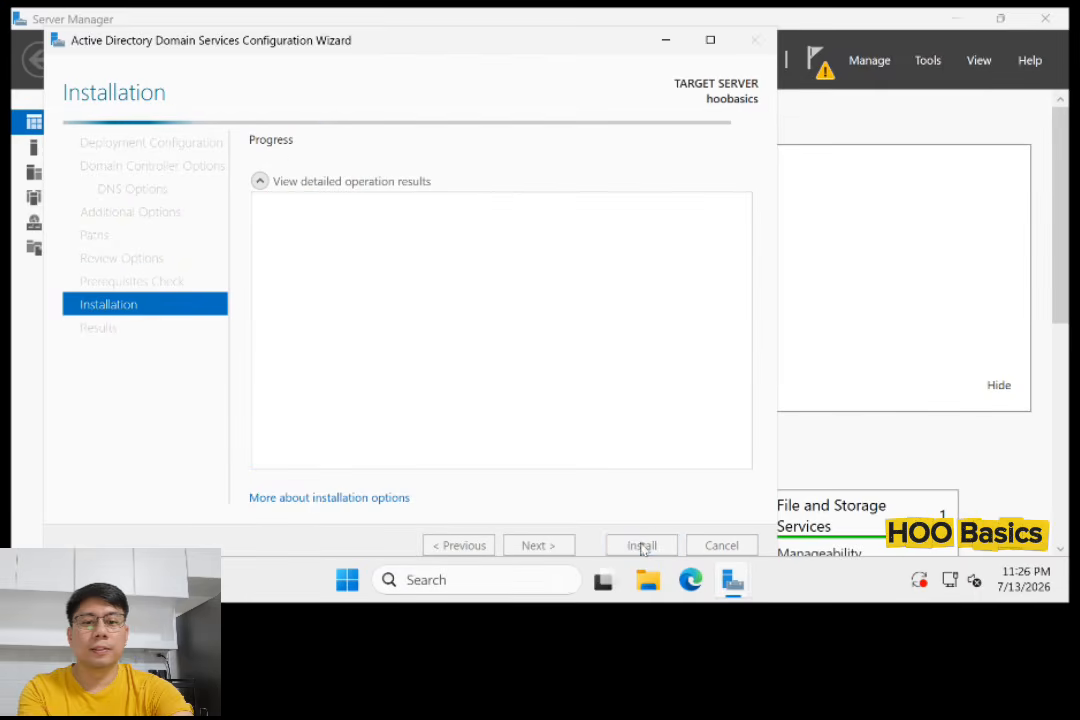
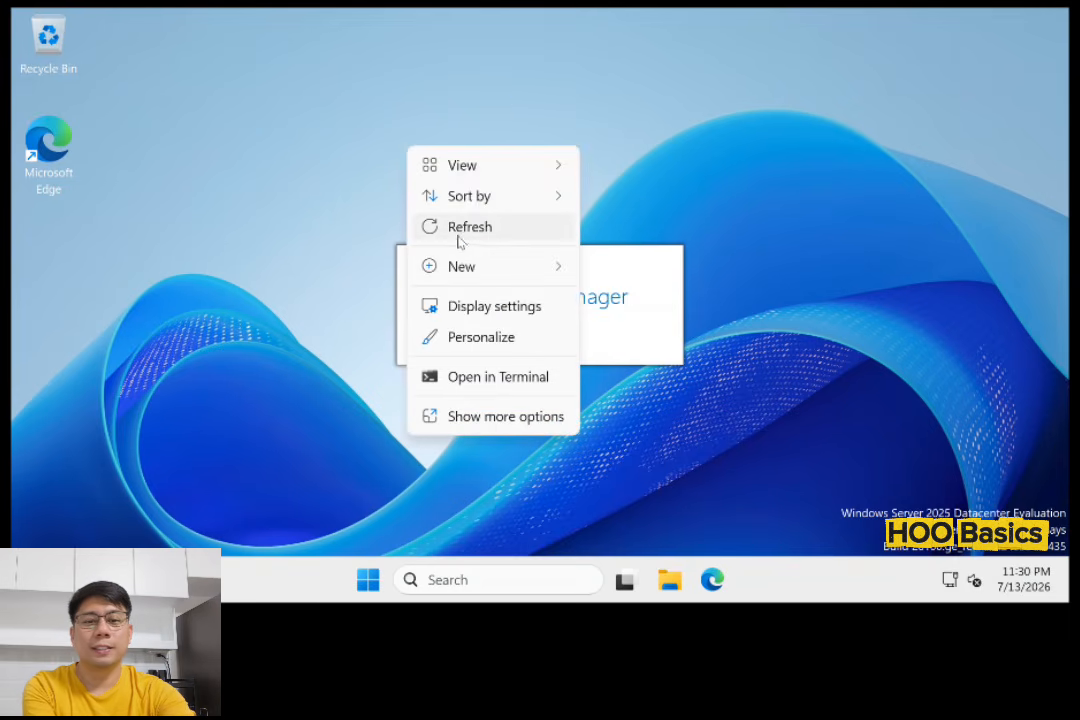
Refresh the desktop after the restart, dismiss the Server Manager pop-up, and minimize Server Manager.
click(458, 226)
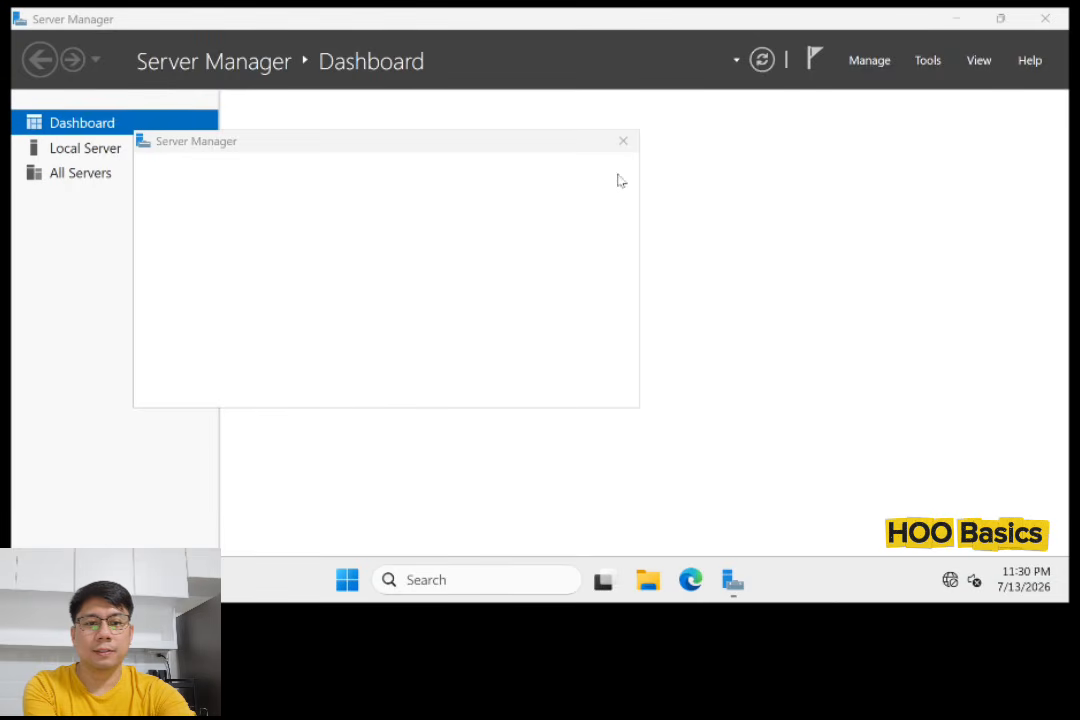
click(624, 145)
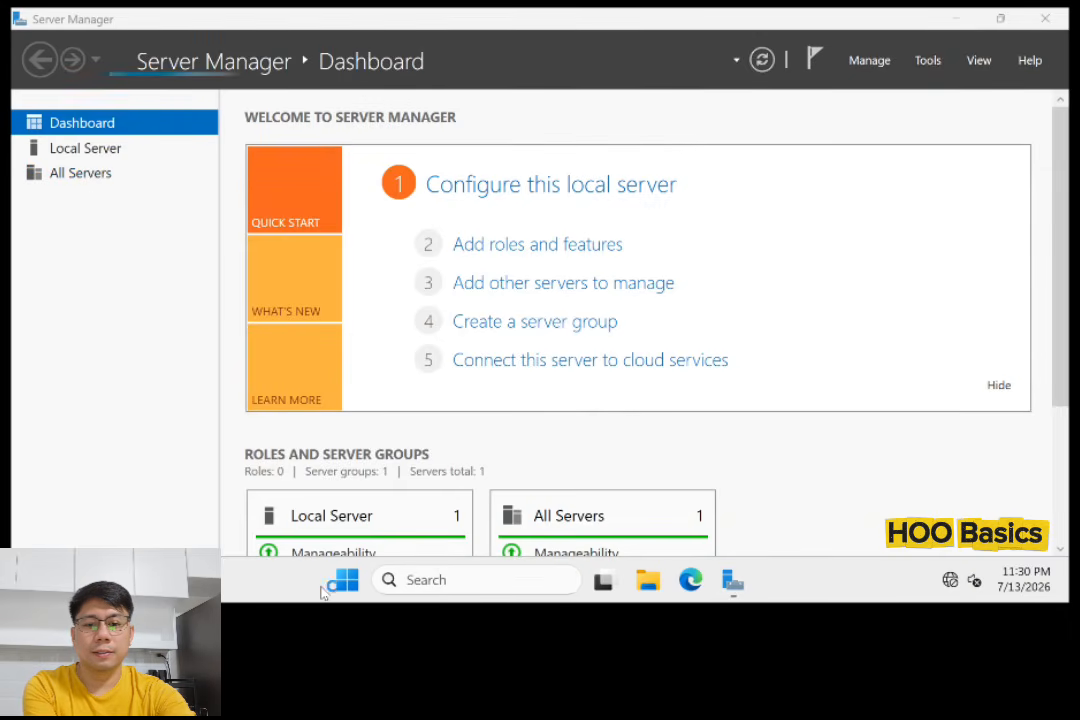
click(955, 19)
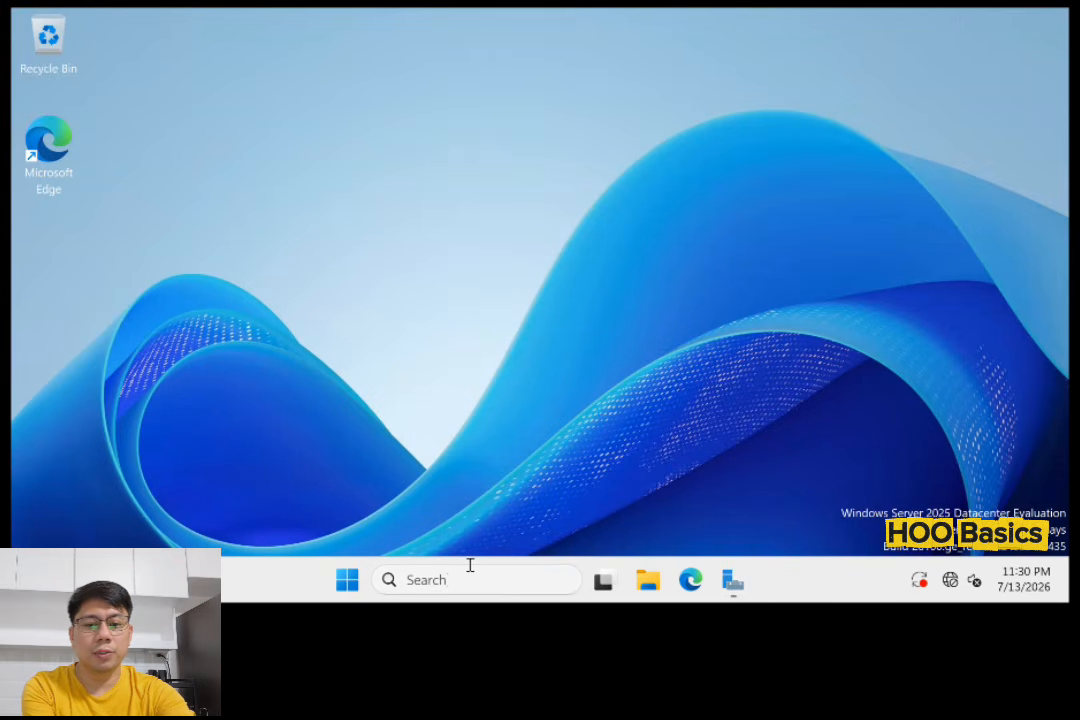
Search for Settings, open it, and go to the System About page.
click(386, 579)
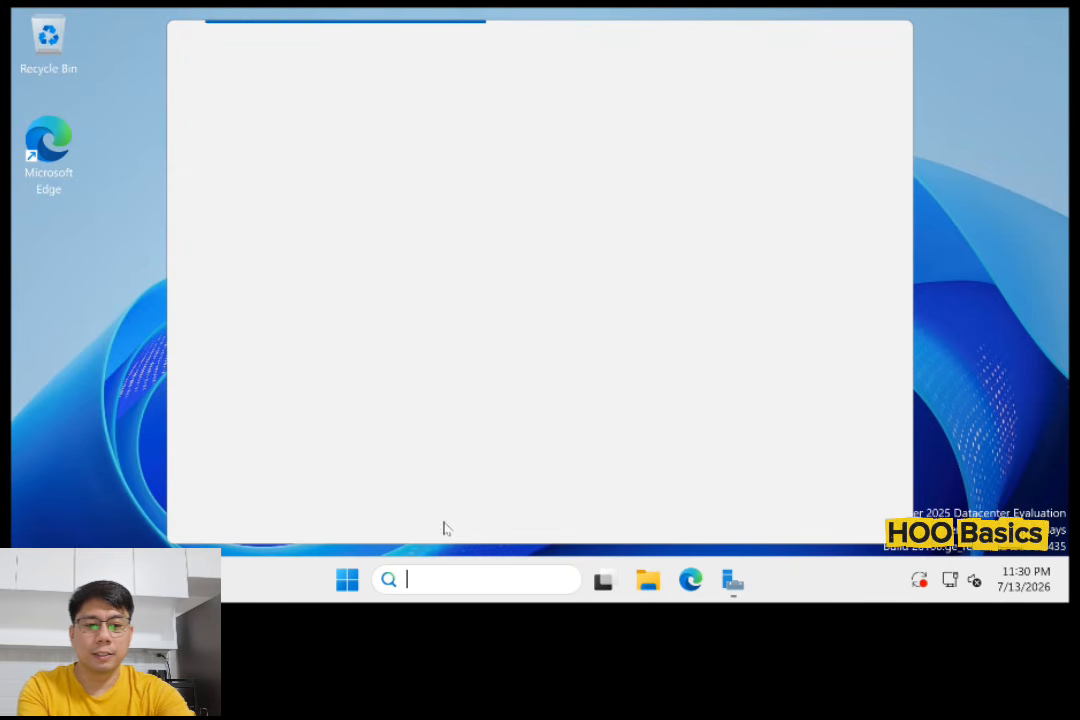
text(set)
click(977, 300)
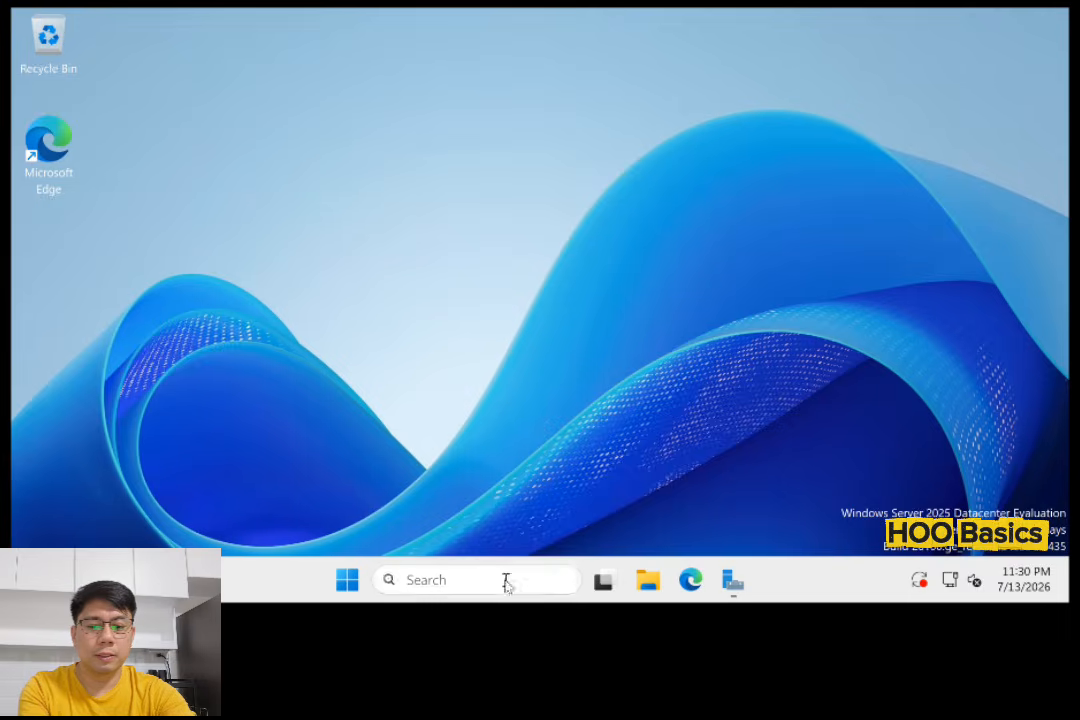
click(506, 581)
text(set)
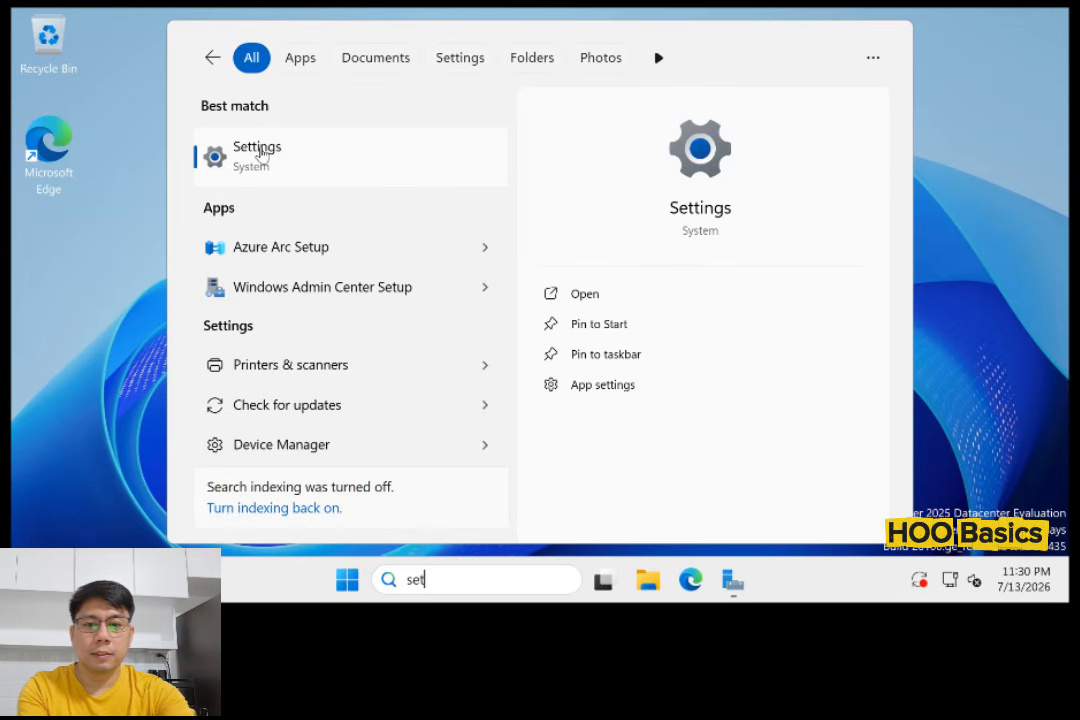
click(262, 152)
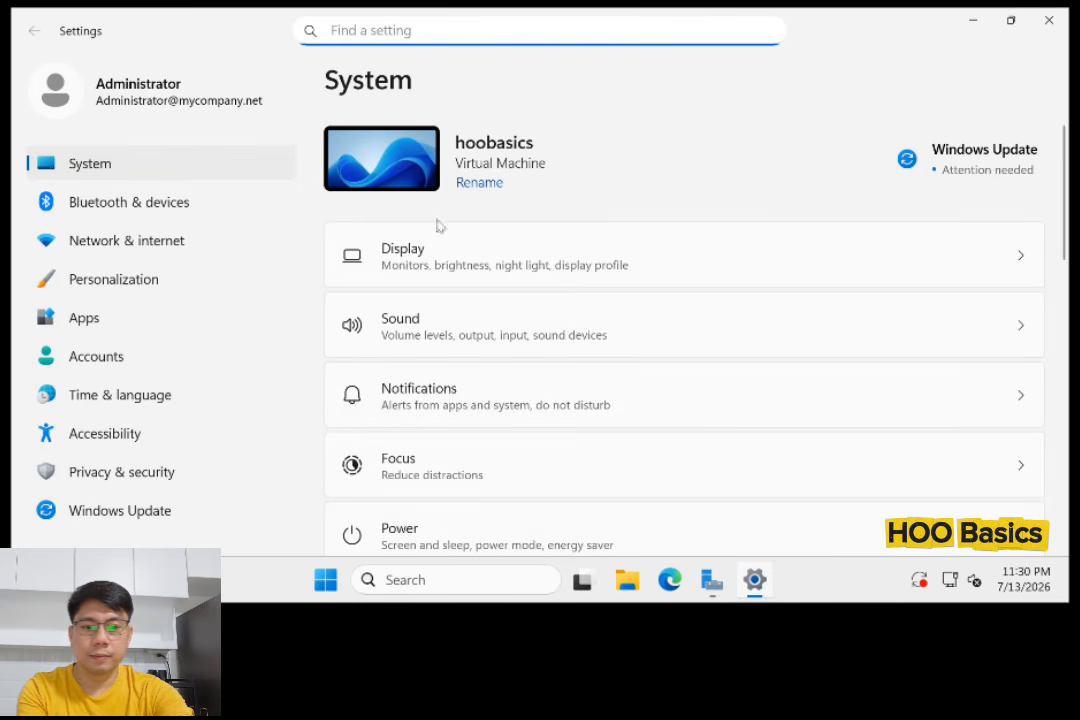
scroll(658, 357, down, 3)
scroll(721, 392, down, 6)
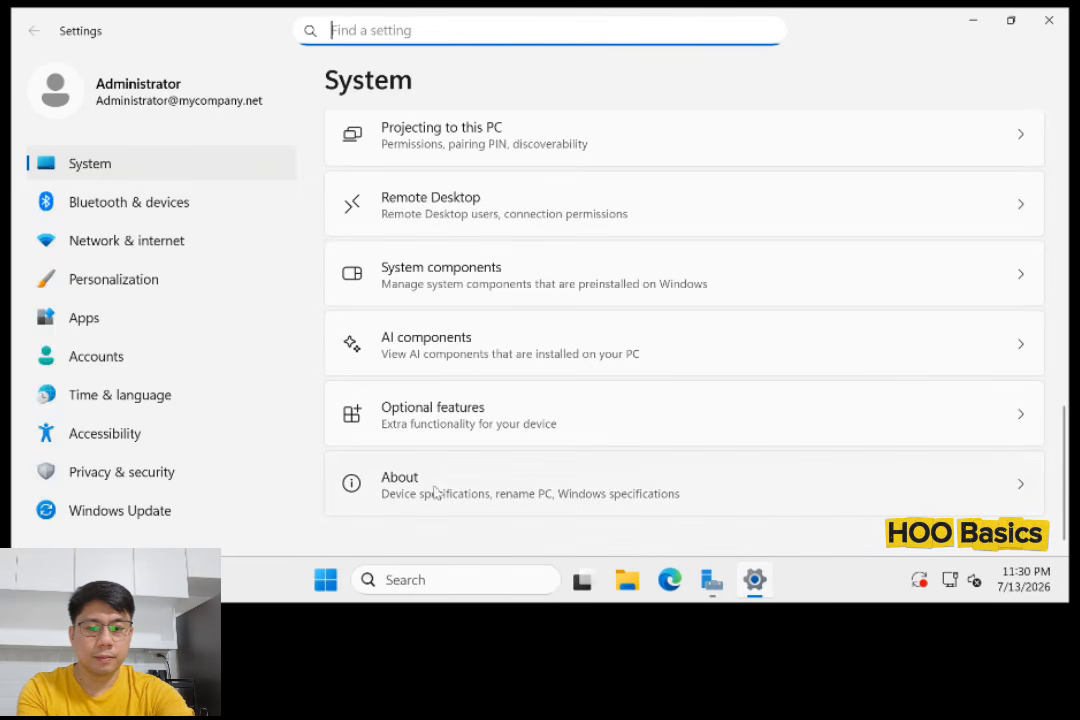
click(443, 486)
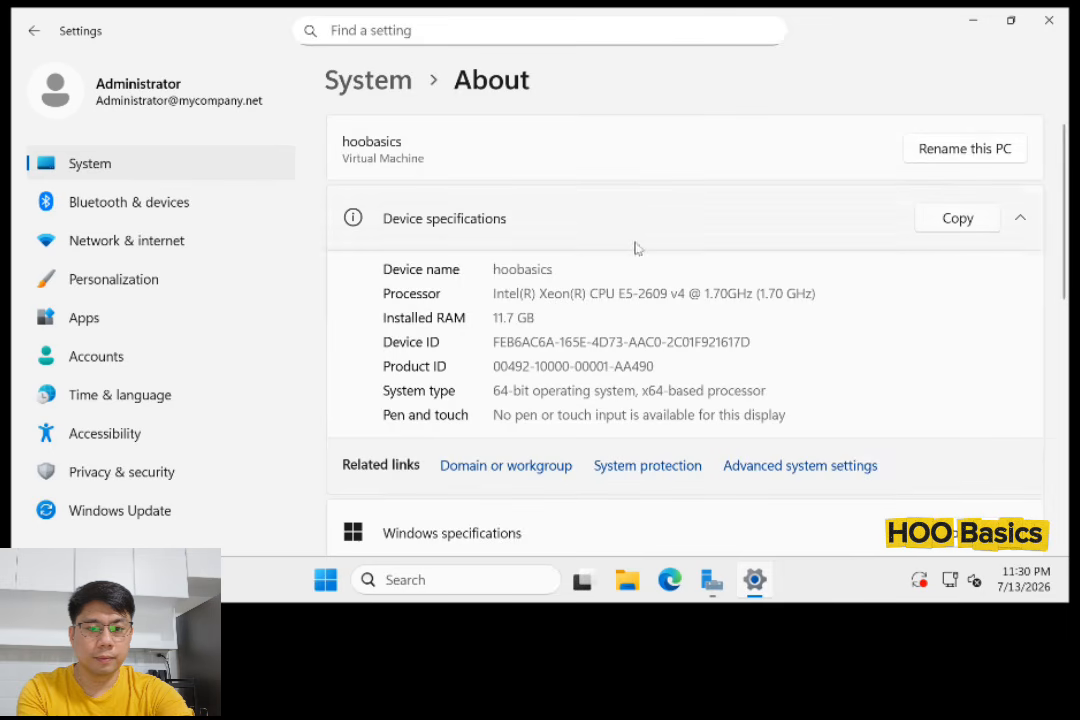
Look through the device and Windows specifications and open the domain or workgroup properties.
scroll(853, 362, down, 2)
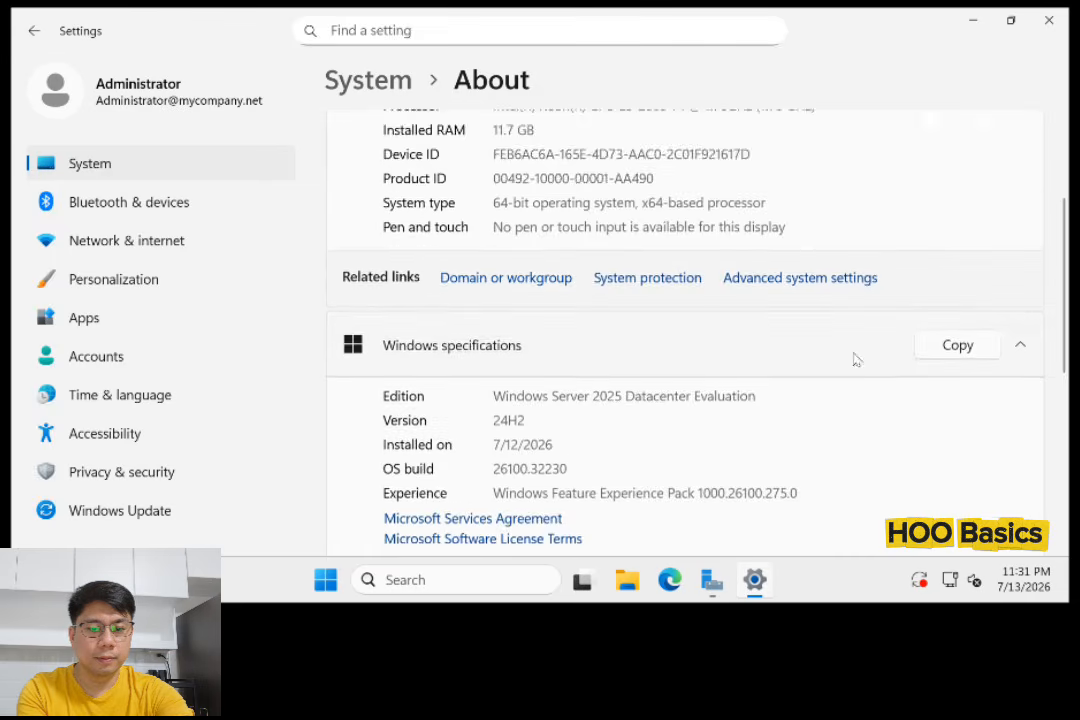
scroll(855, 358, down, 3)
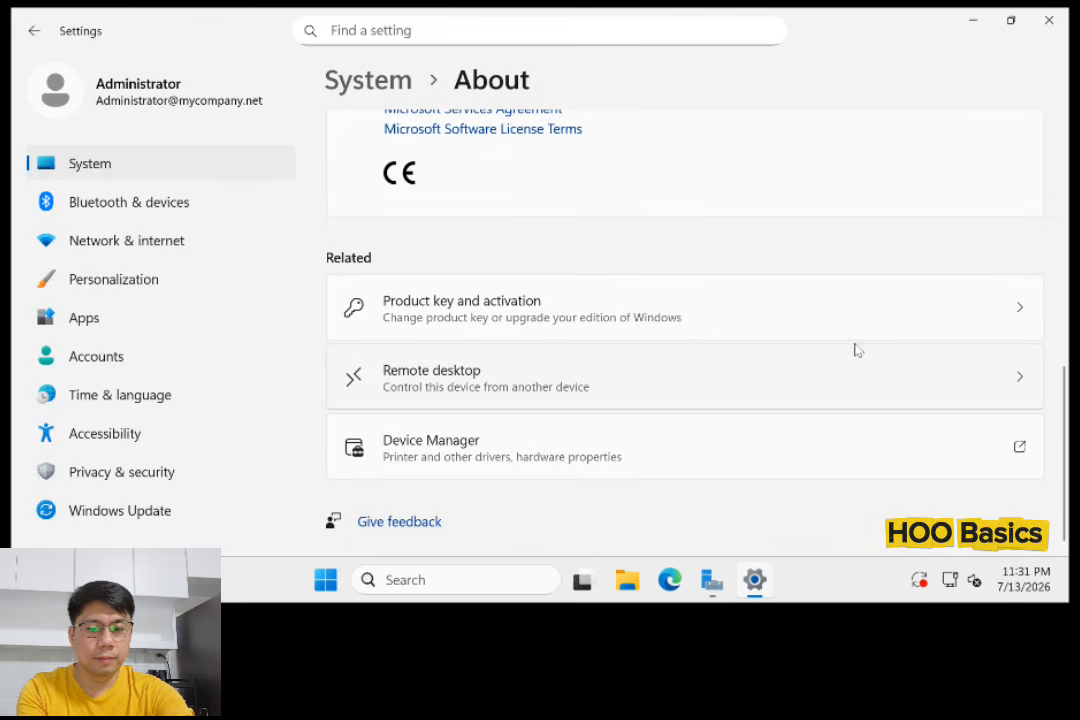
scroll(853, 356, up, 4)
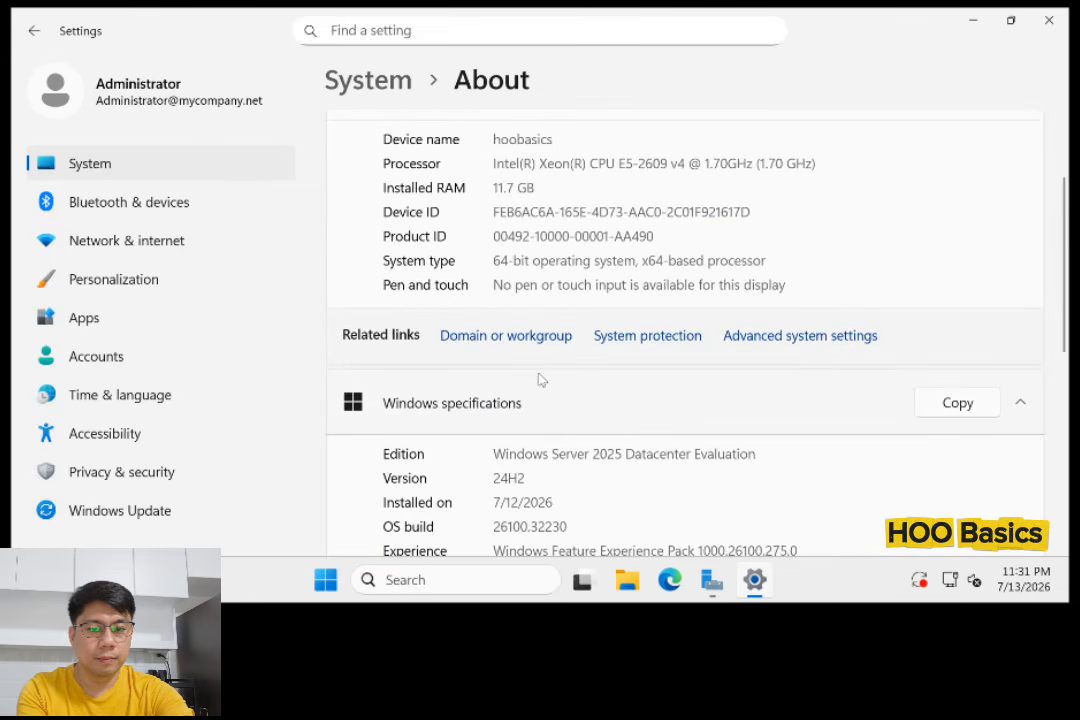
click(531, 346)
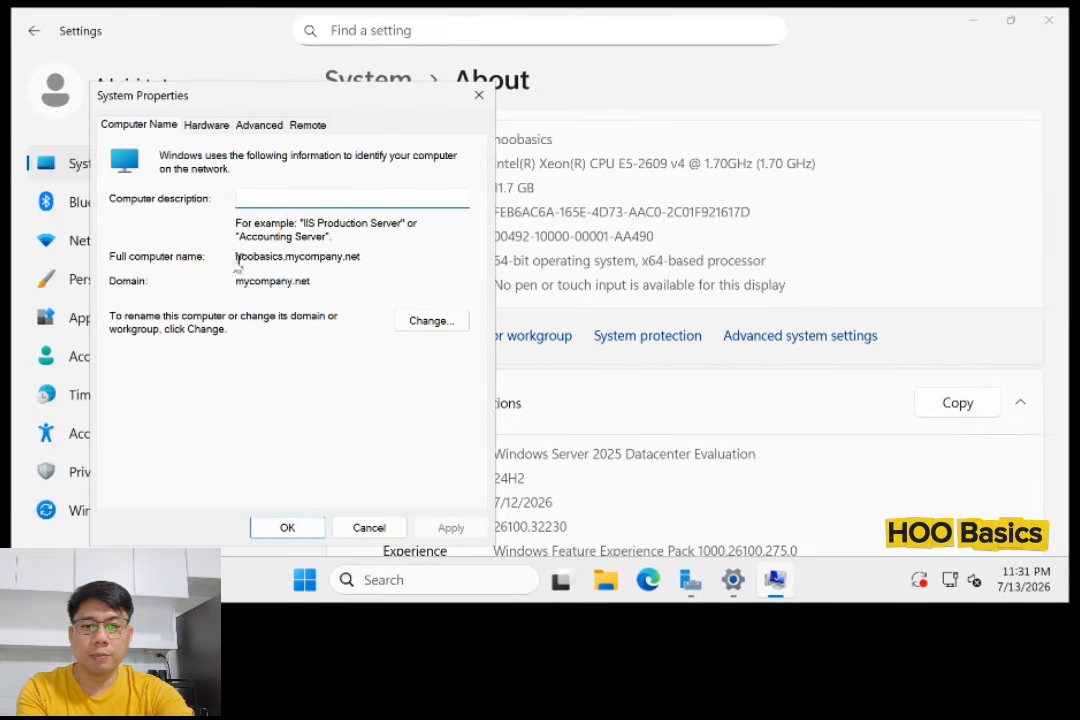
Check the full computer name and the domain in System Properties, and close it together with Settings.
drag(238, 258, 367, 257)
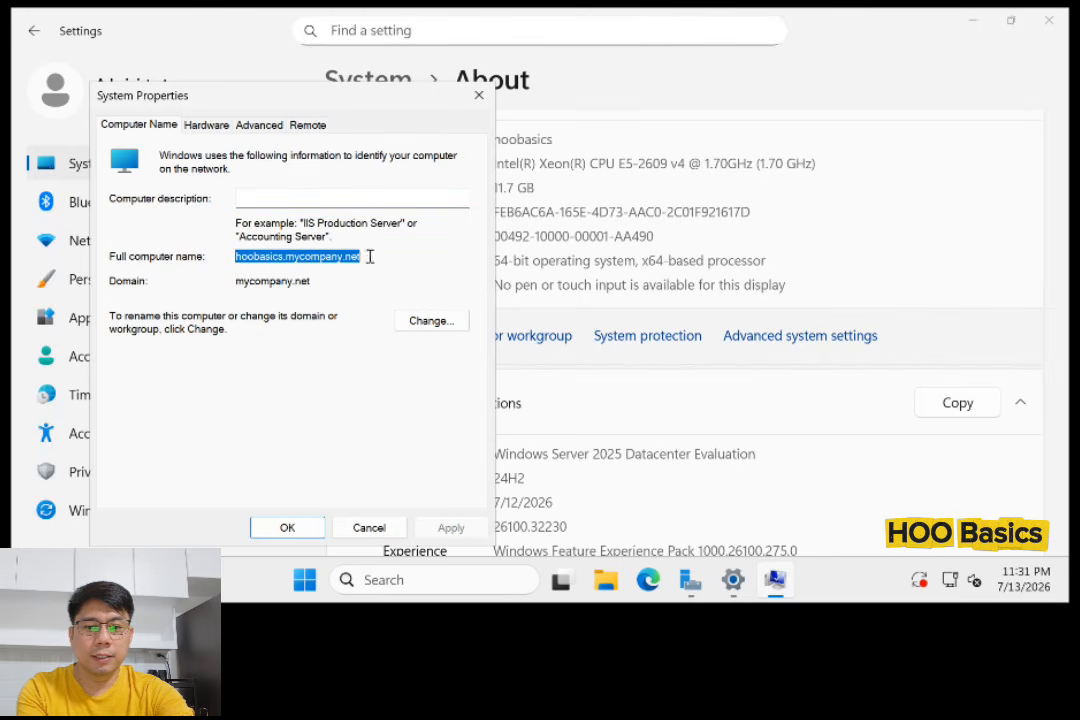
click(364, 257)
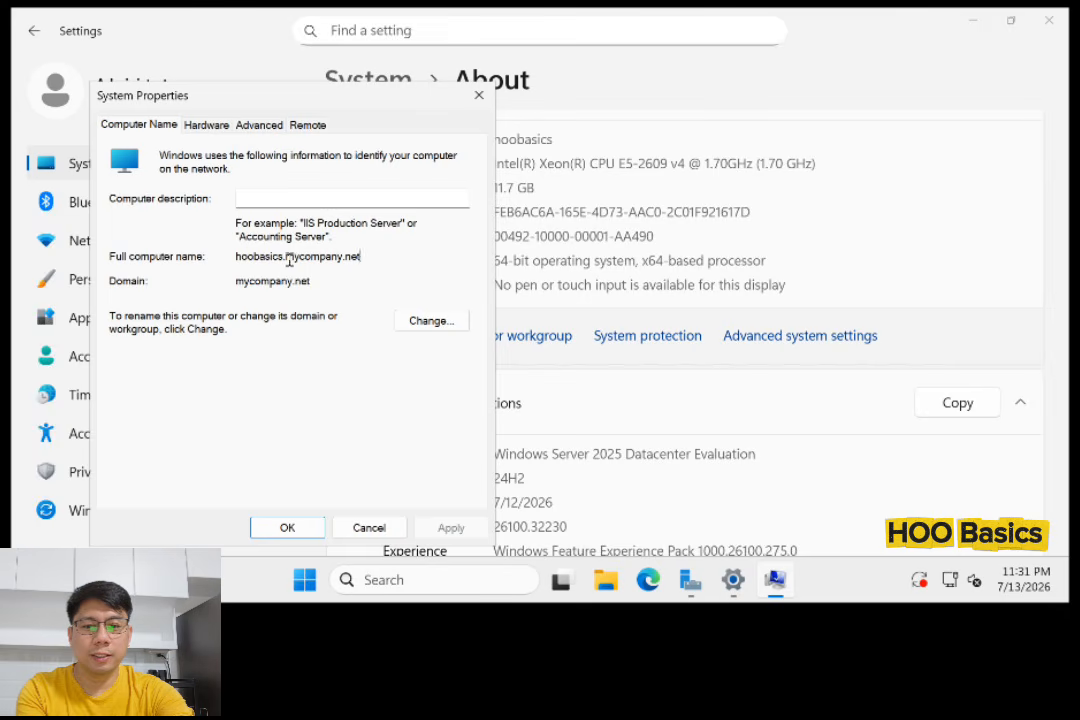
drag(299, 260, 369, 258)
click(370, 258)
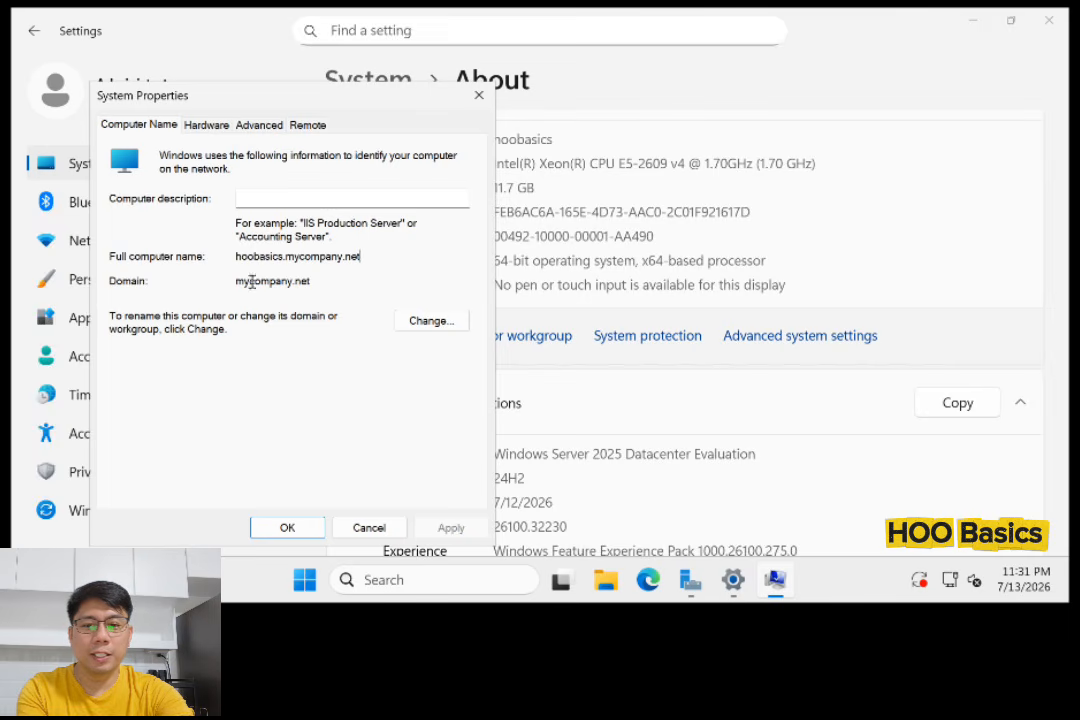
drag(334, 280, 232, 281)
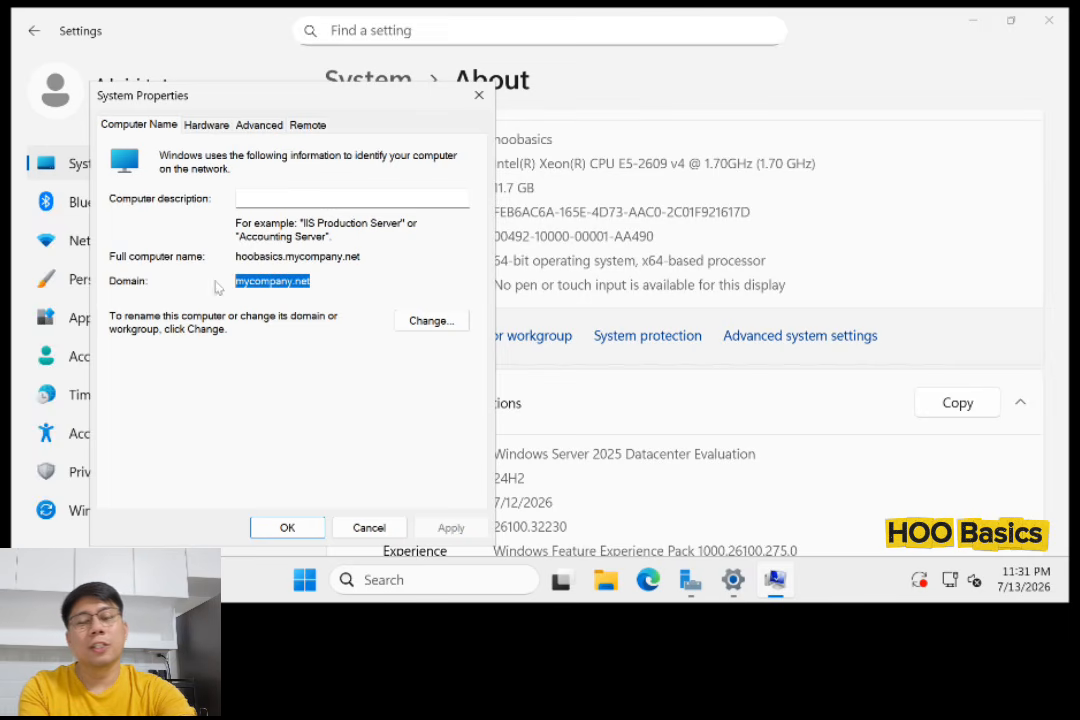
click(370, 283)
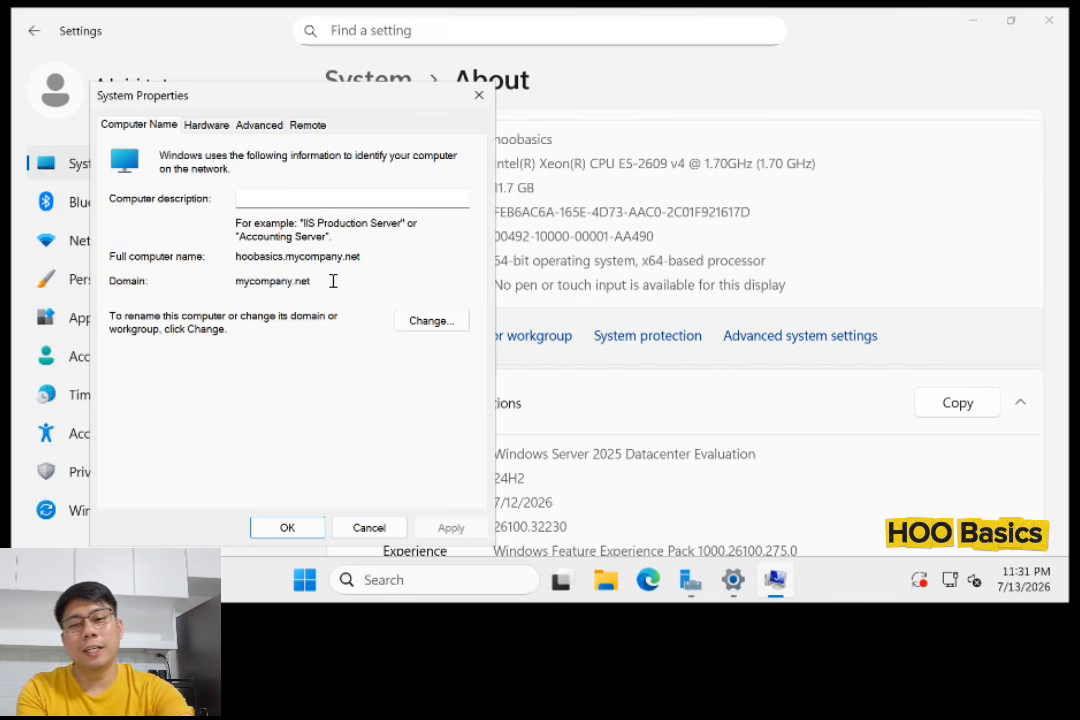
drag(238, 281, 329, 280)
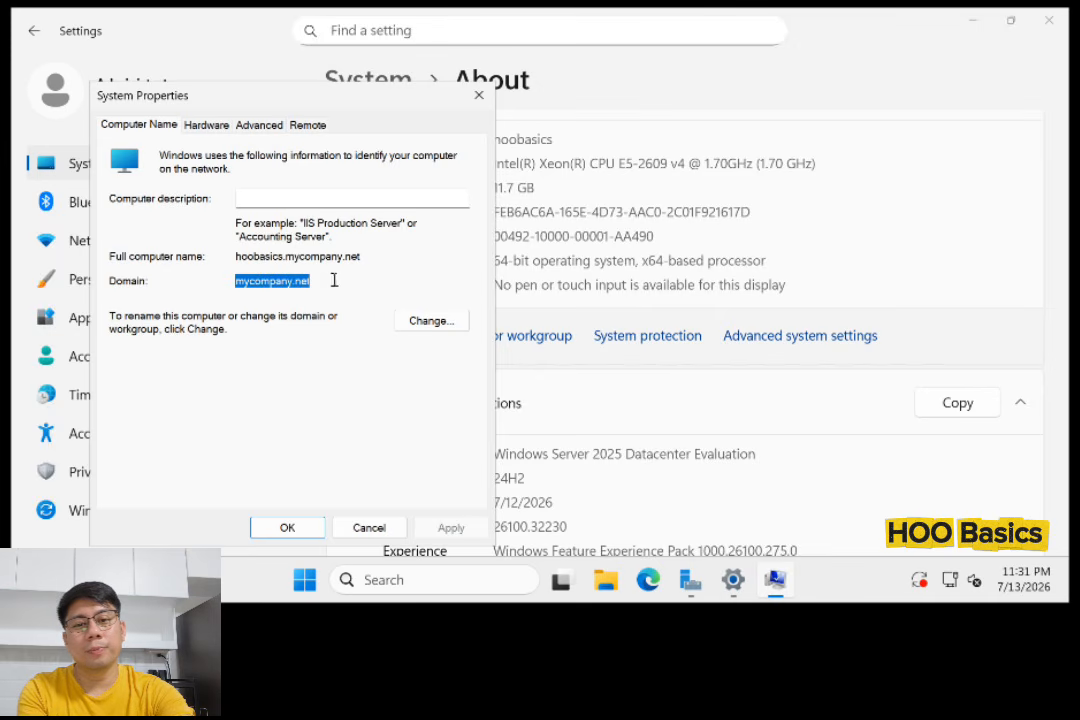
click(480, 96)
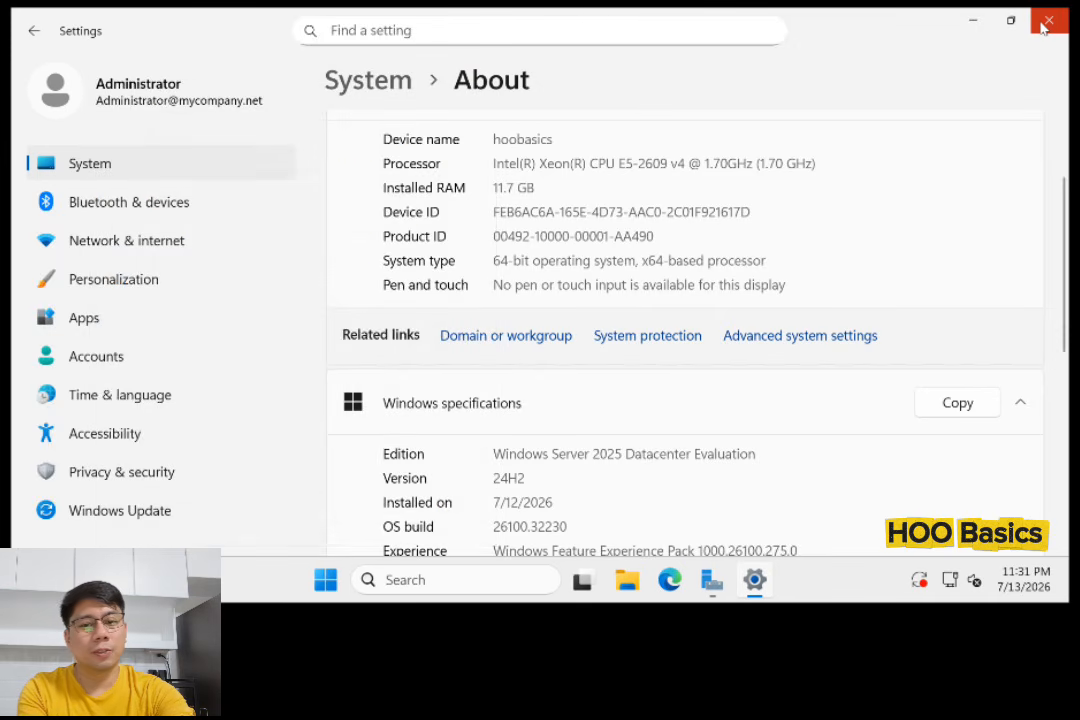
click(1045, 22)
Switch back to Server Manager, open Active Directory Users and Computers, and maximize its window.
click(733, 581)
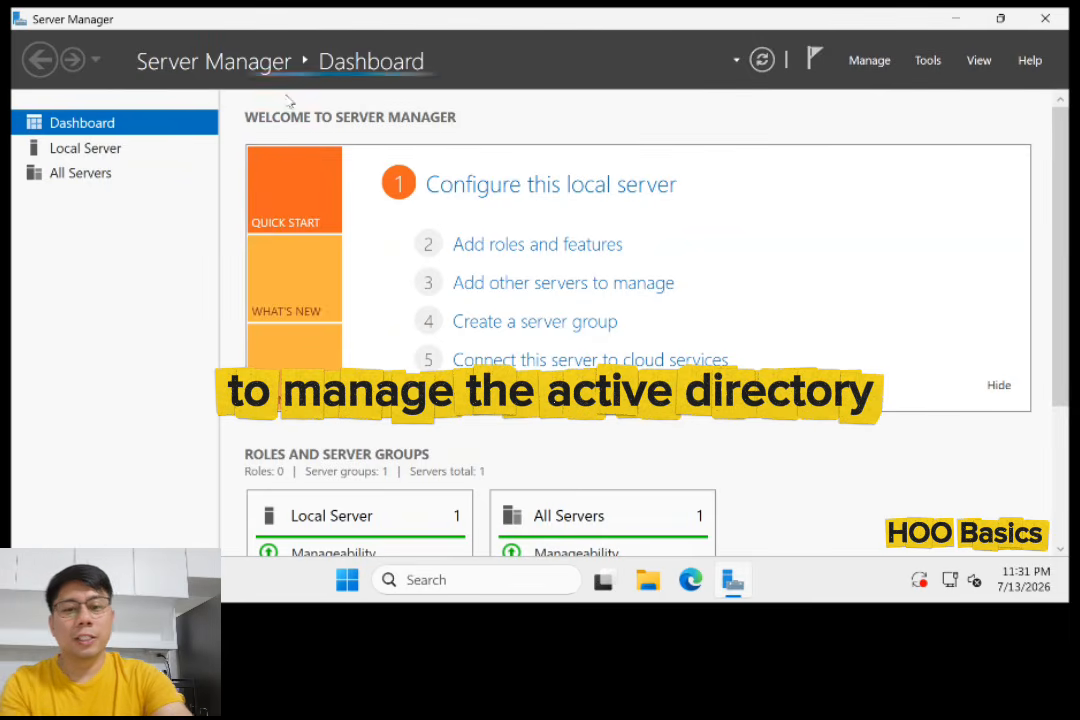
click(929, 61)
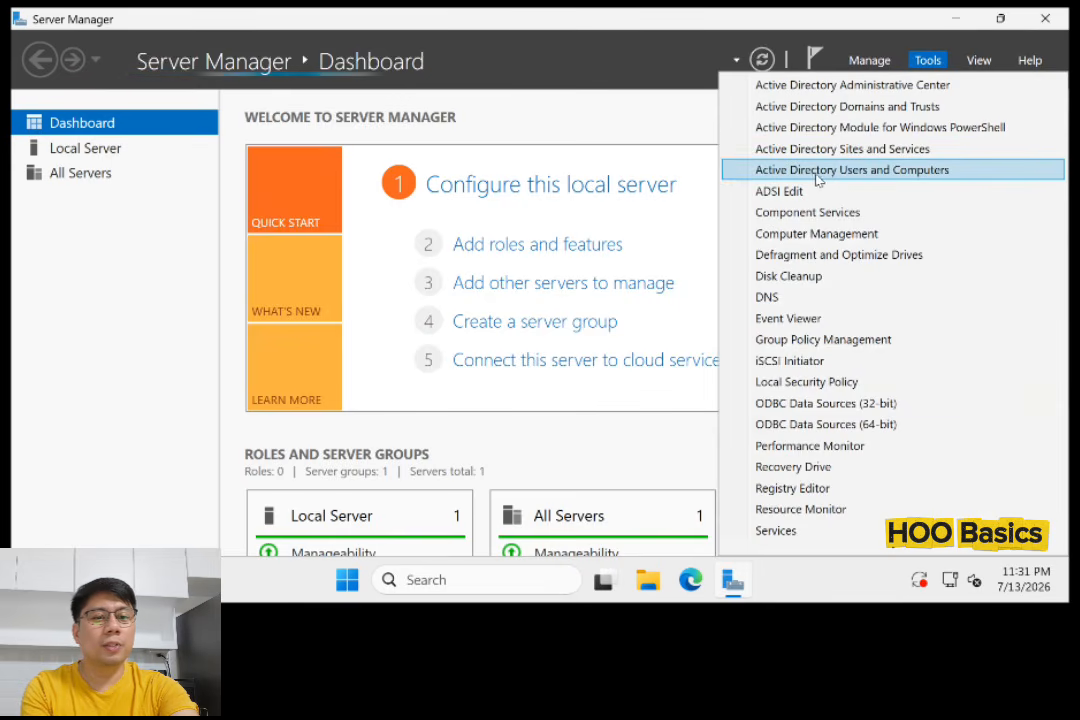
click(893, 172)
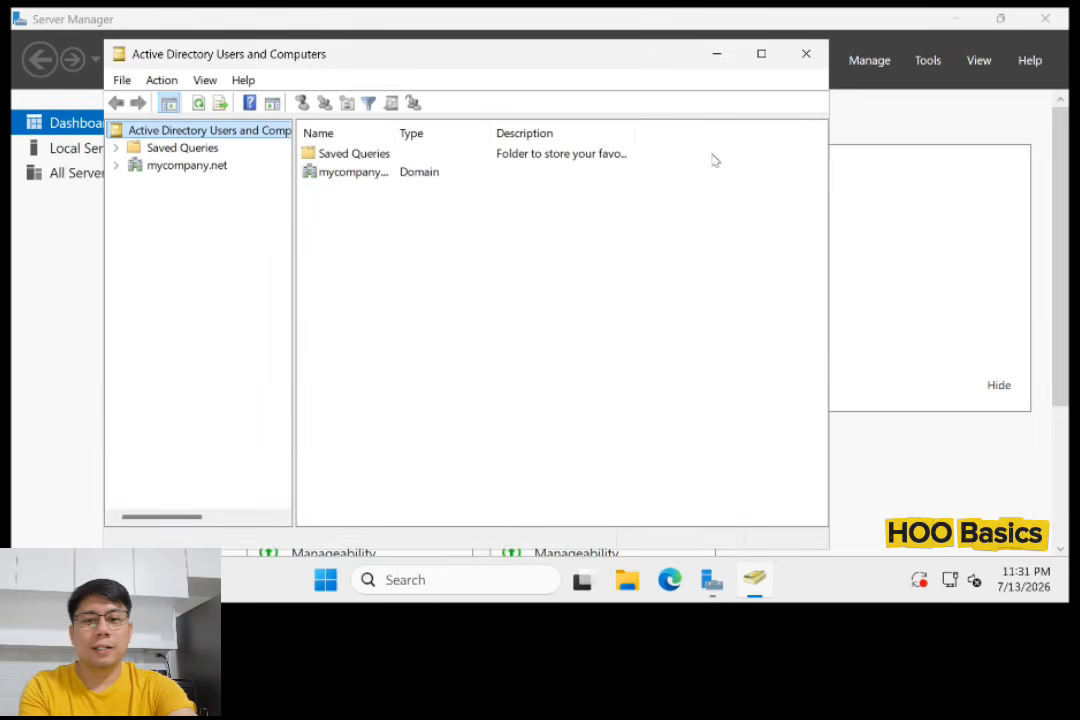
click(761, 53)
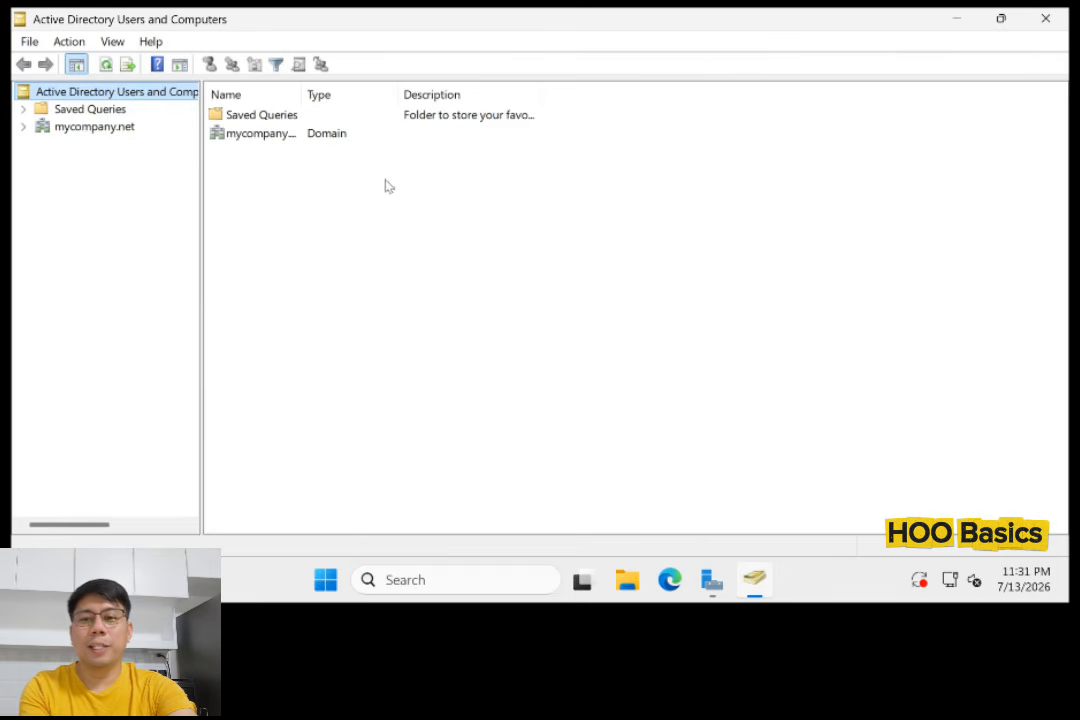
Expand the mycompany.net domain and view the contents of its Computers and Users containers.
click(26, 129)
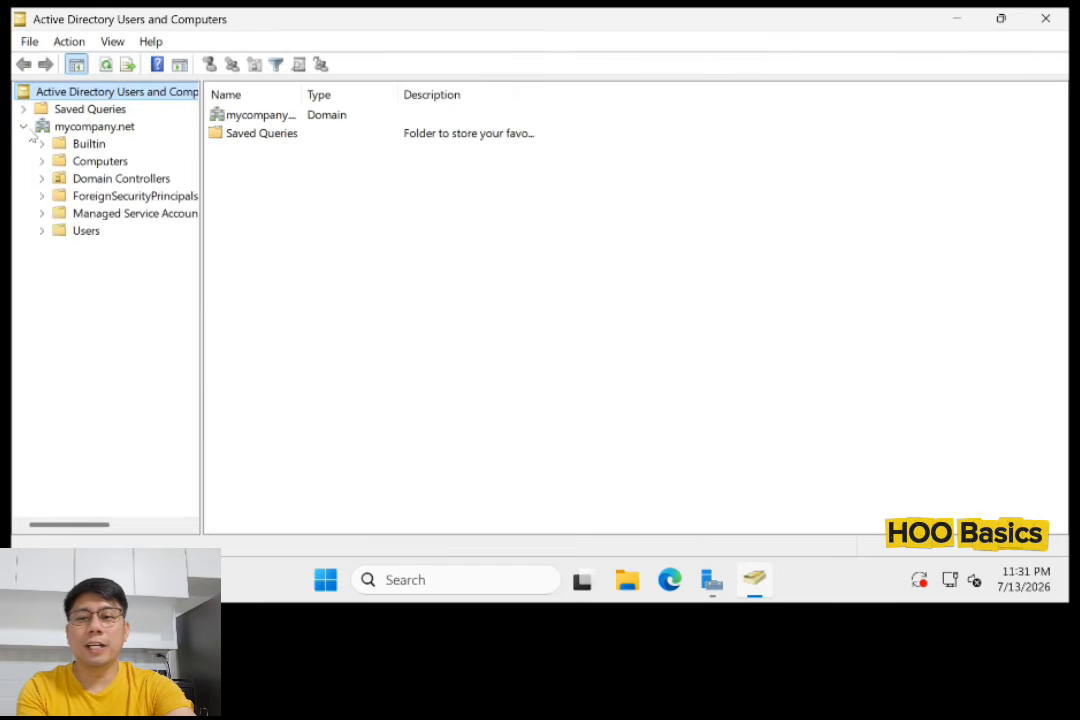
click(100, 161)
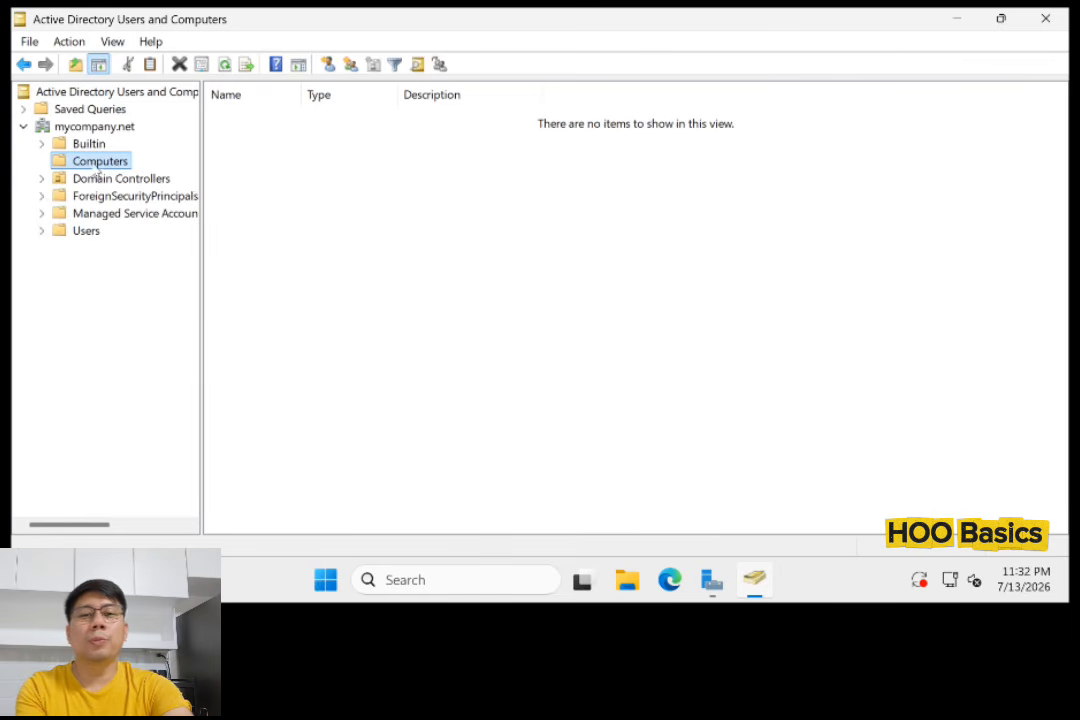
click(86, 231)
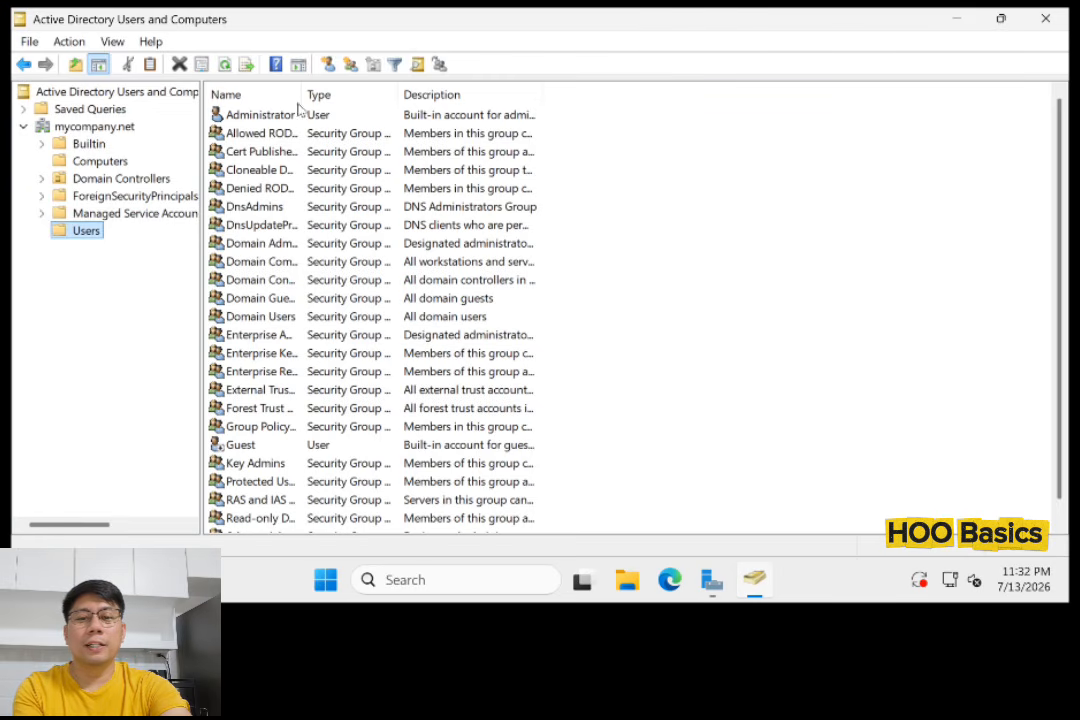
Widen the Name column to read the full entry names in the Users container, and minimize Active Directory Users and Computers.
drag(304, 94, 352, 94)
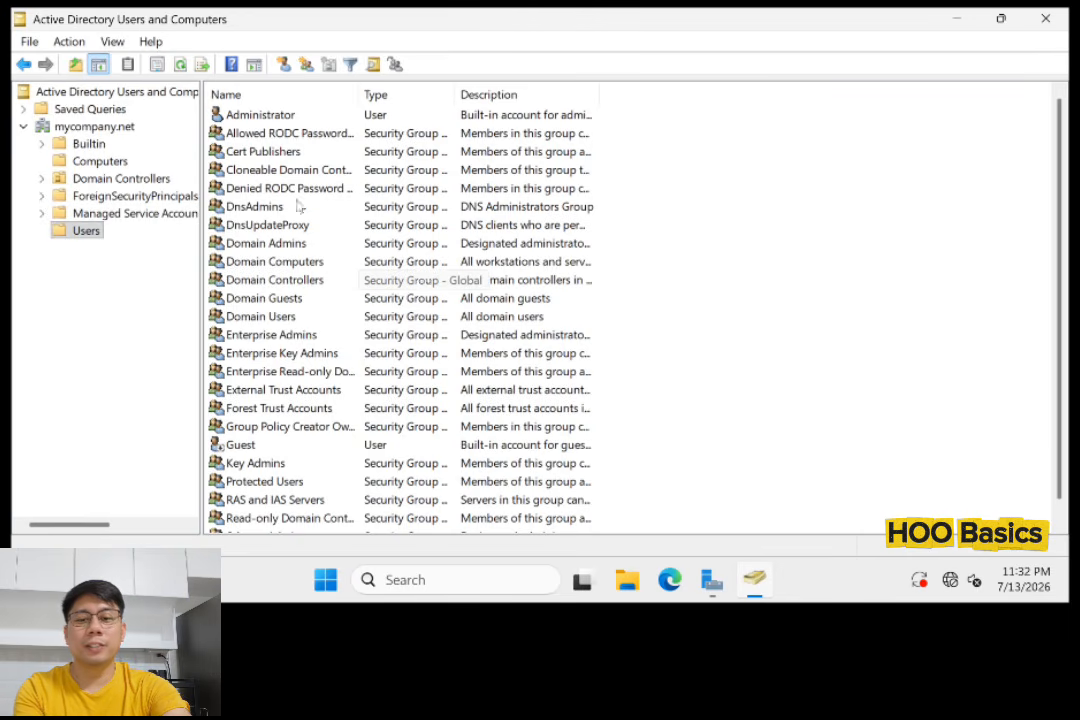
scroll(280, 303, down, 1)
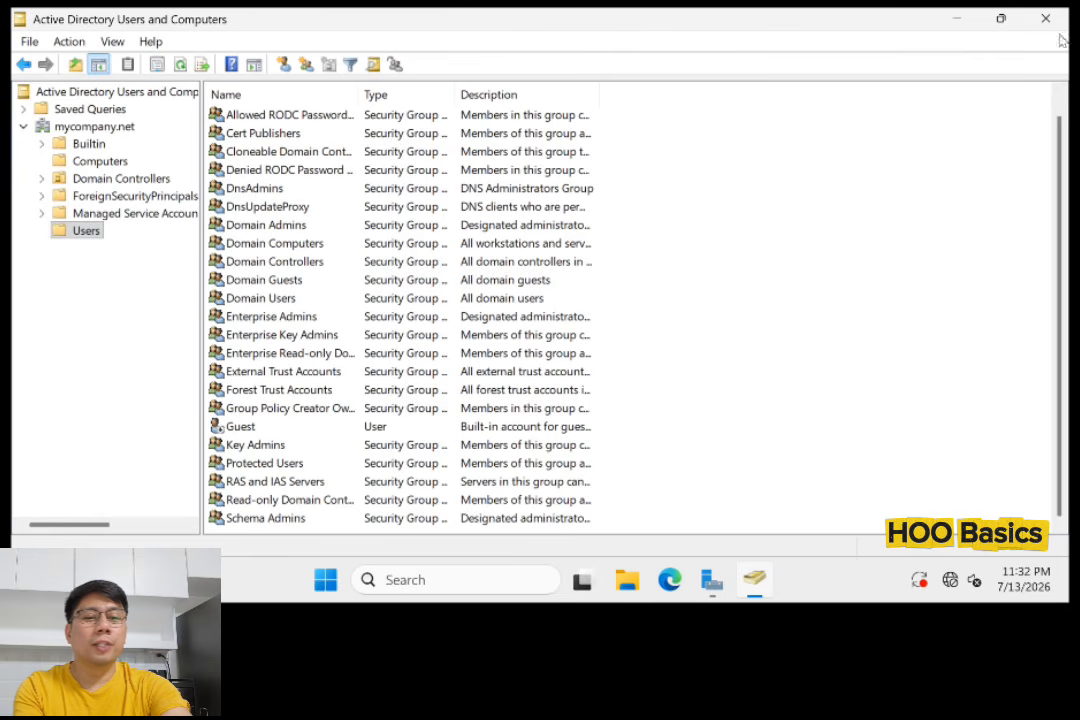
click(959, 22)
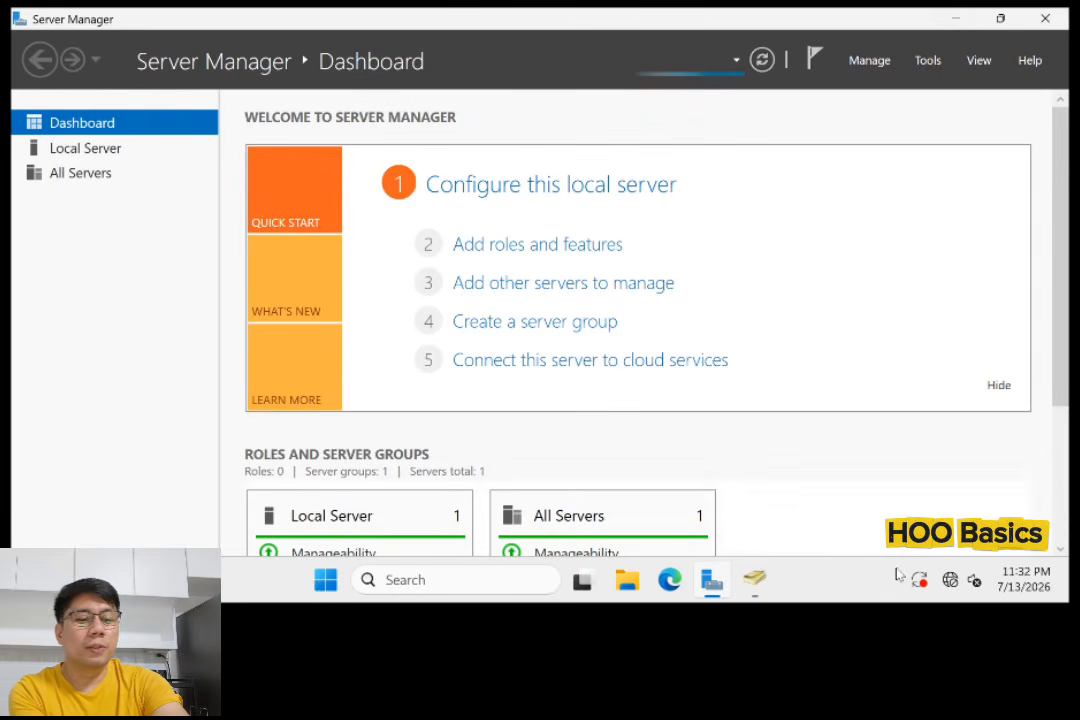
mouse_move(950, 585)
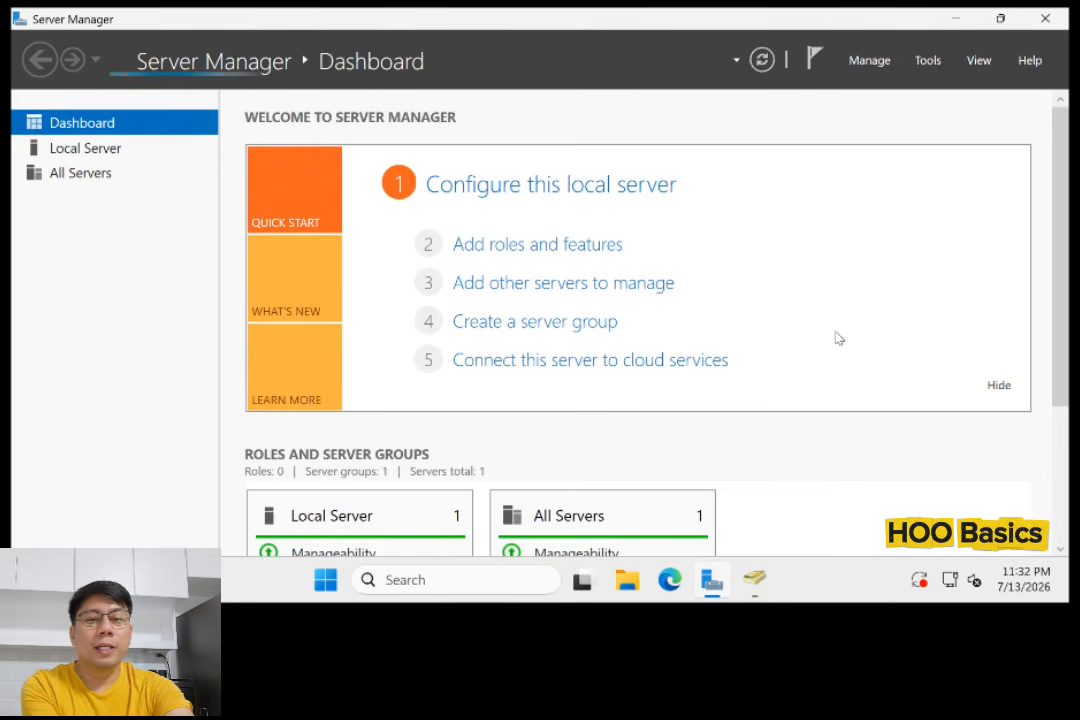
click(928, 62)
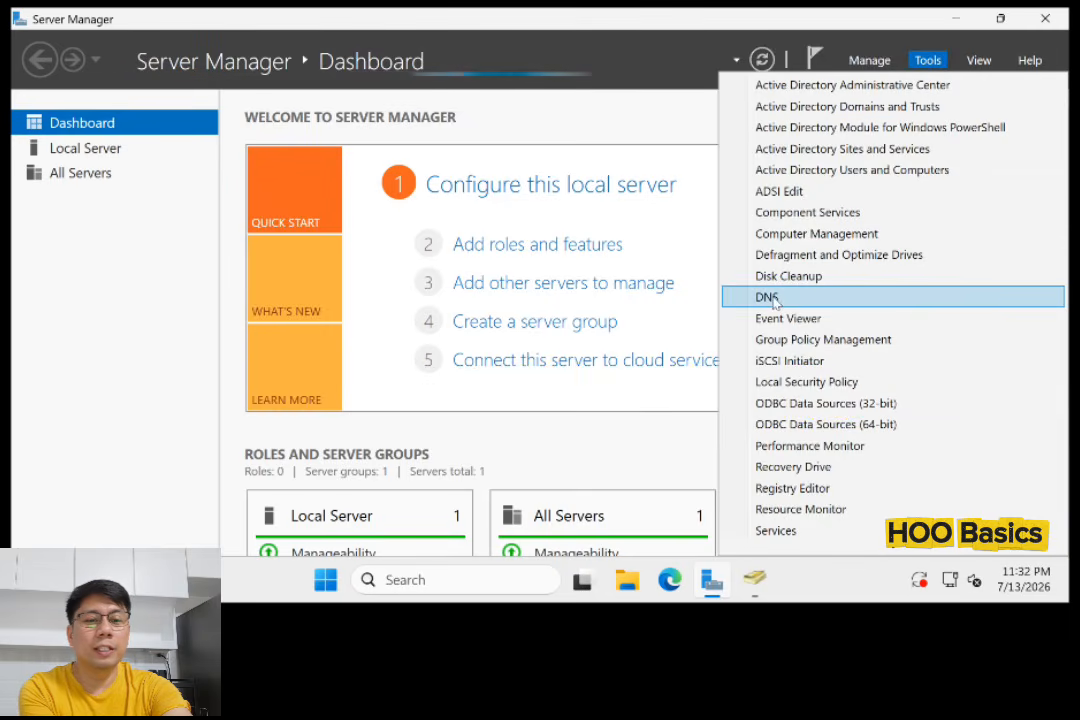
click(767, 299)
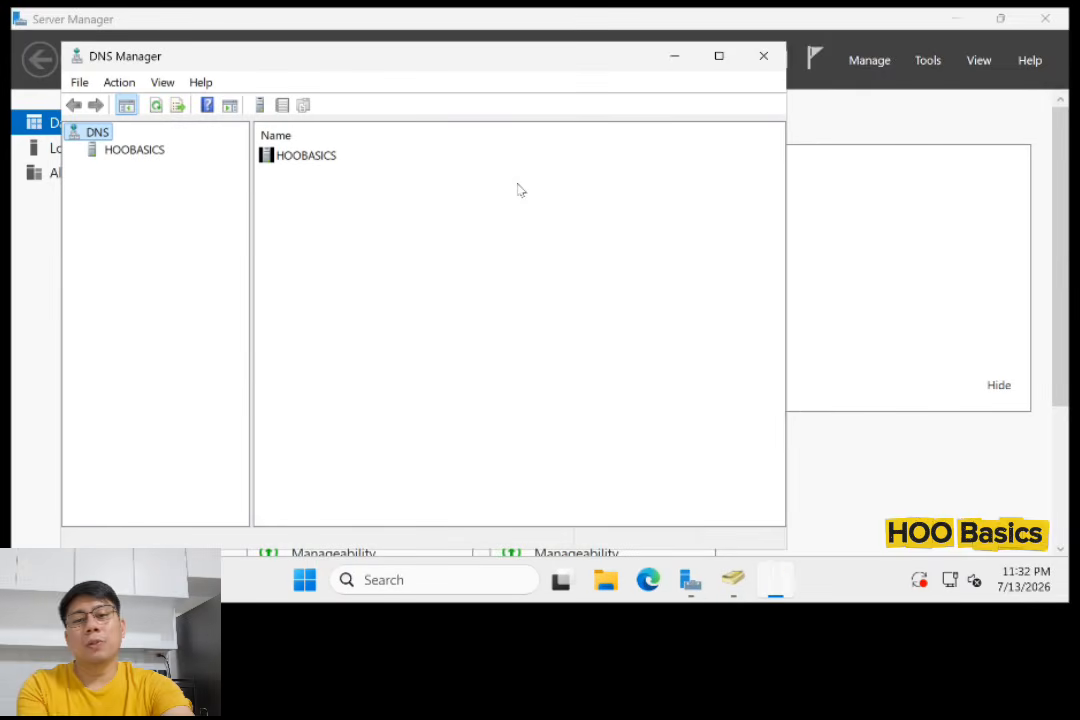
drag(577, 64, 606, 63)
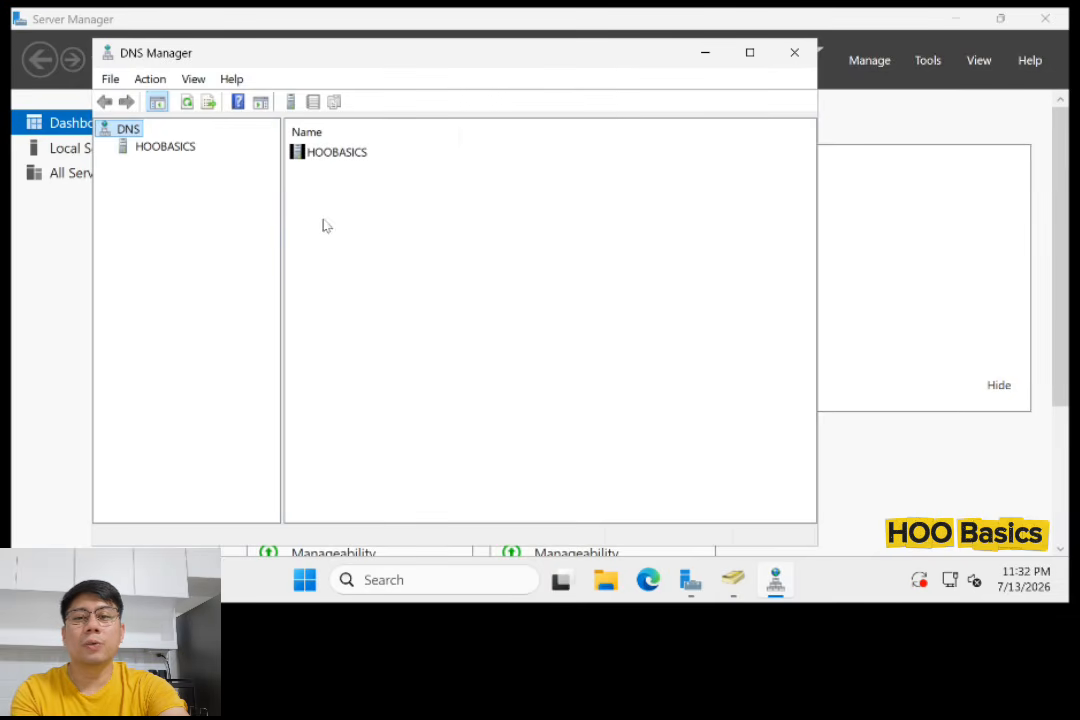
click(794, 53)
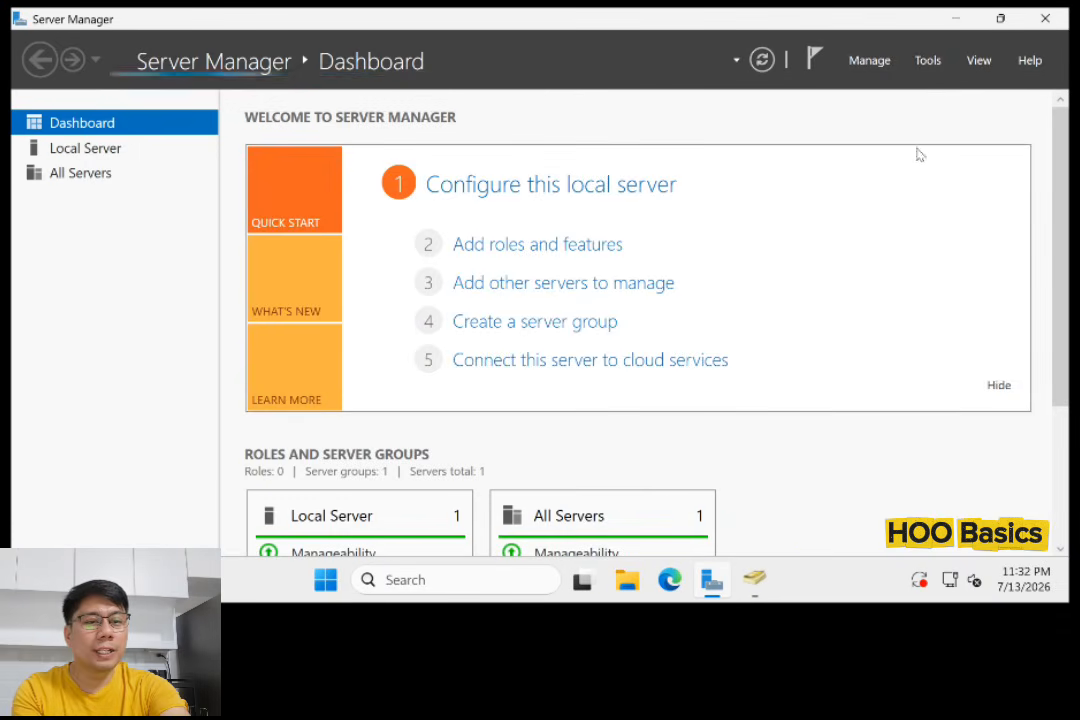
Open DNS Manager from Server Manager and browse the HOOBASICS server's forward and reverse lookup zones.
click(929, 62)
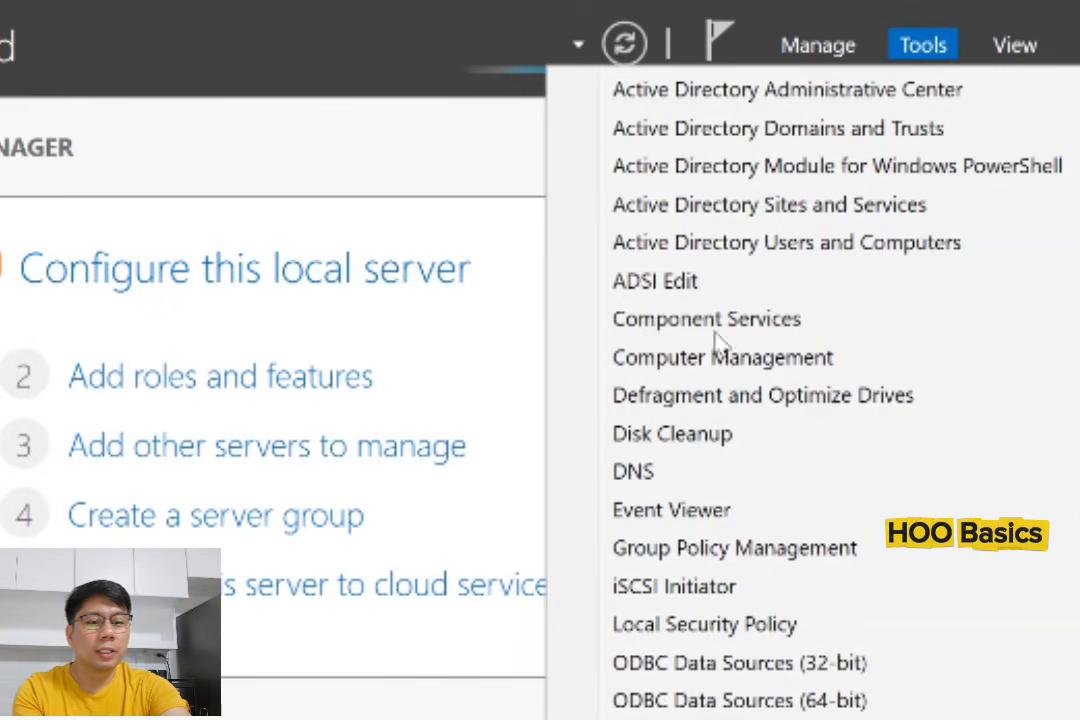
click(634, 474)
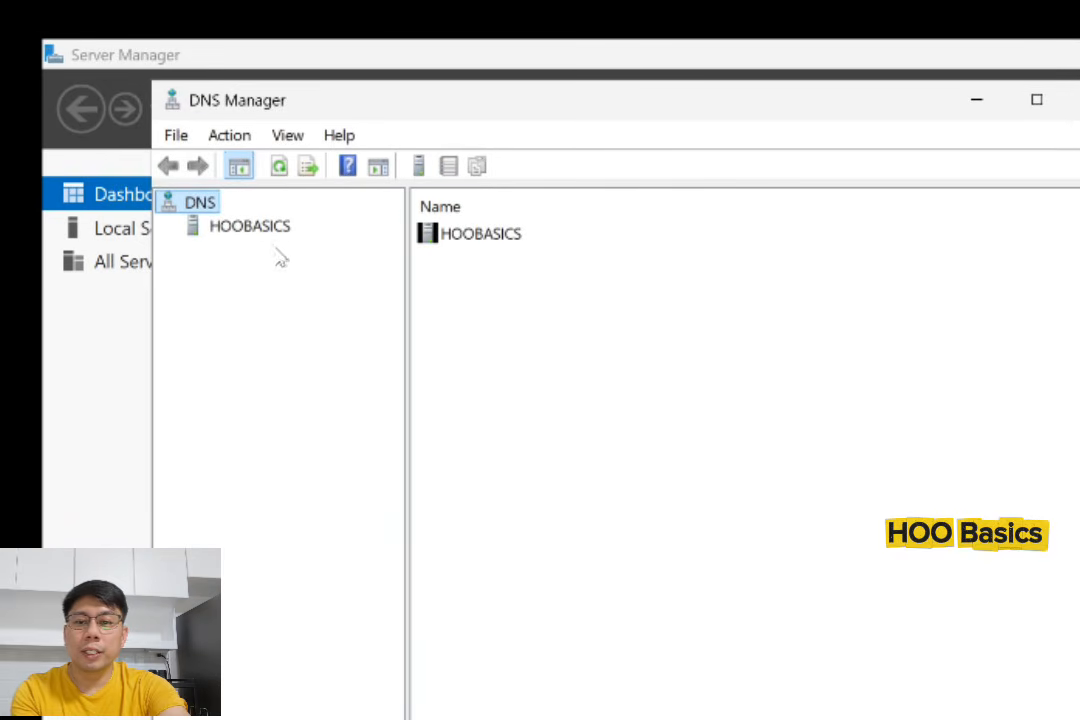
click(244, 232)
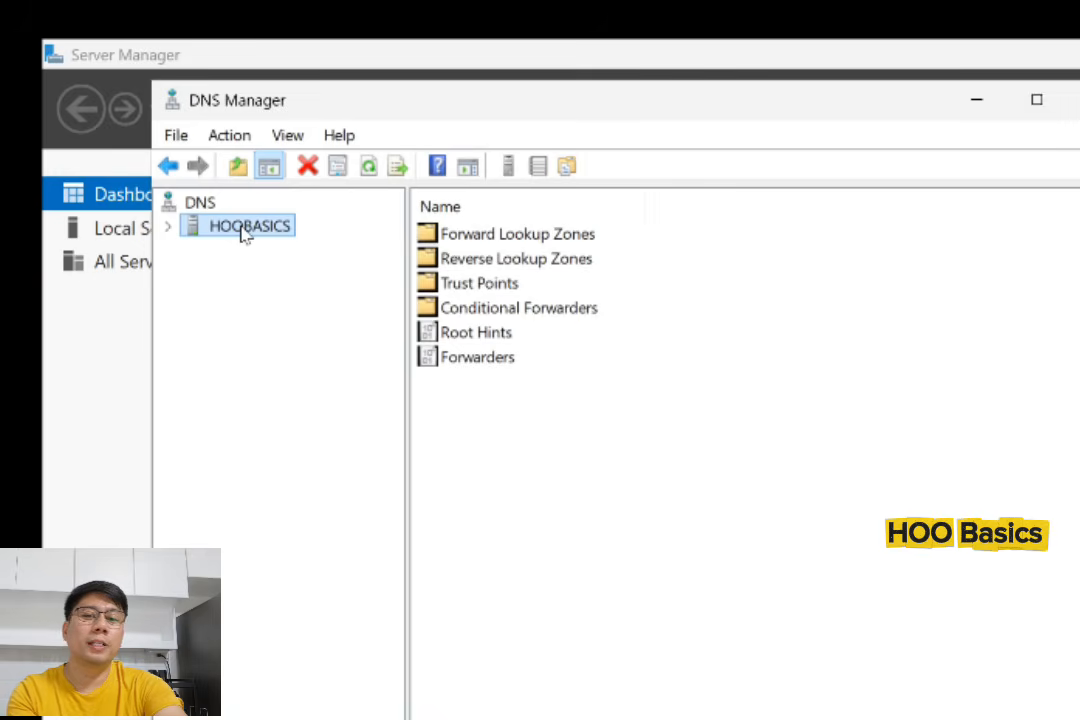
click(168, 227)
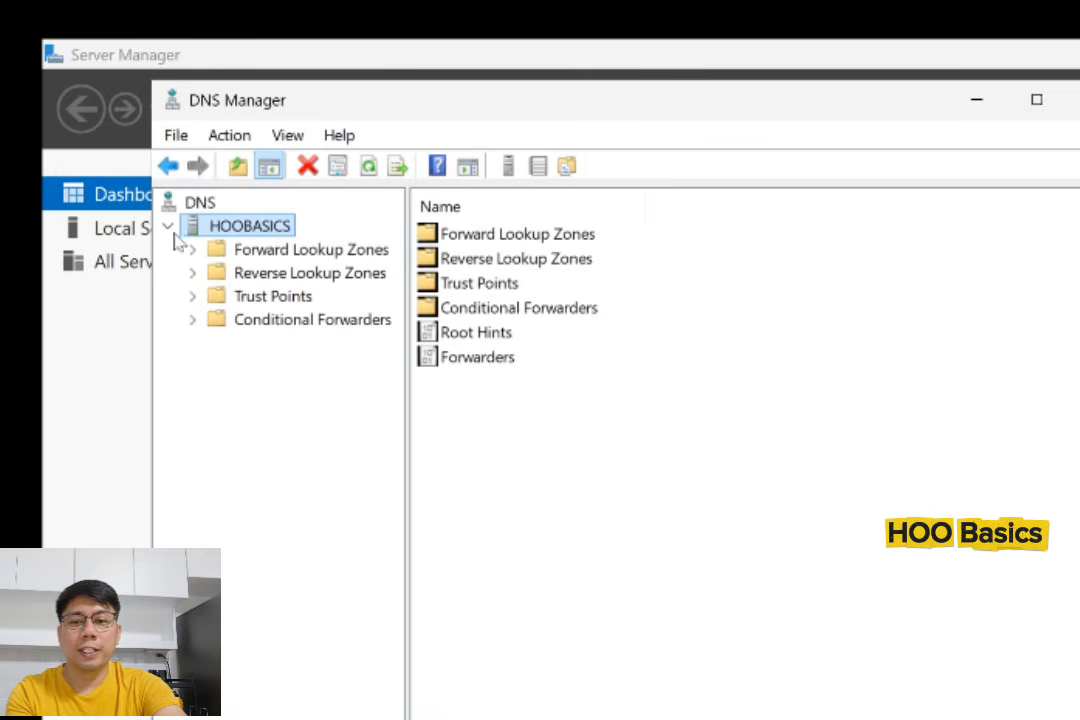
click(272, 250)
click(268, 275)
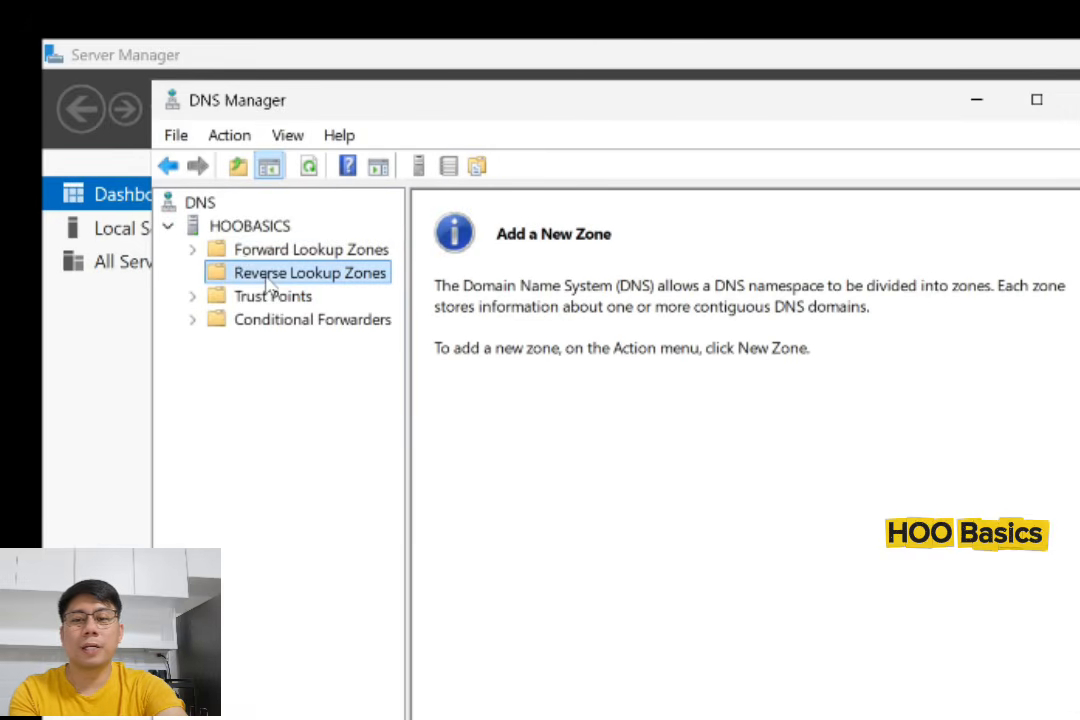
Open the properties of the HOOBASICS DNS server, check its listening interfaces, and show its forwarders.
click(233, 229)
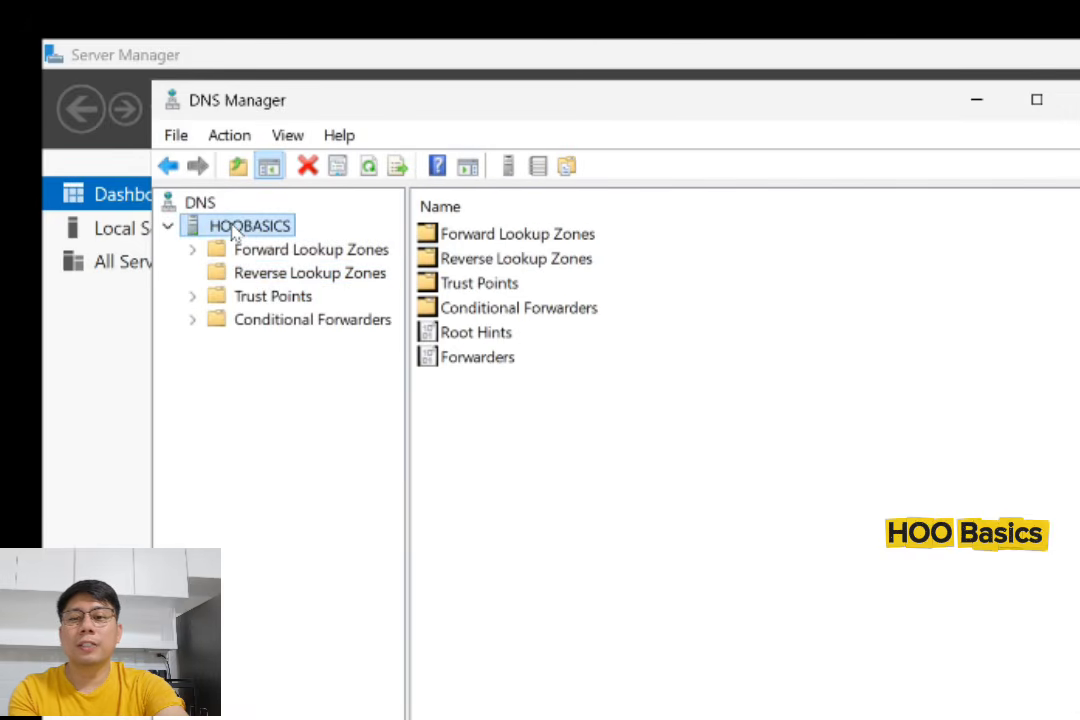
right_click(233, 229)
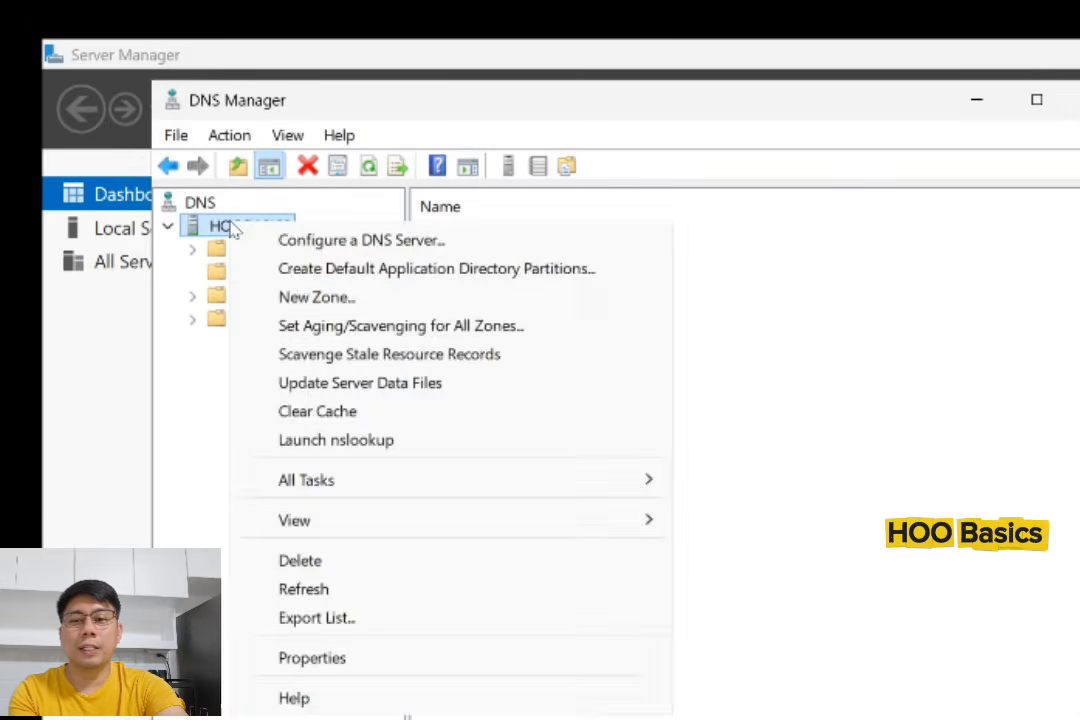
click(328, 662)
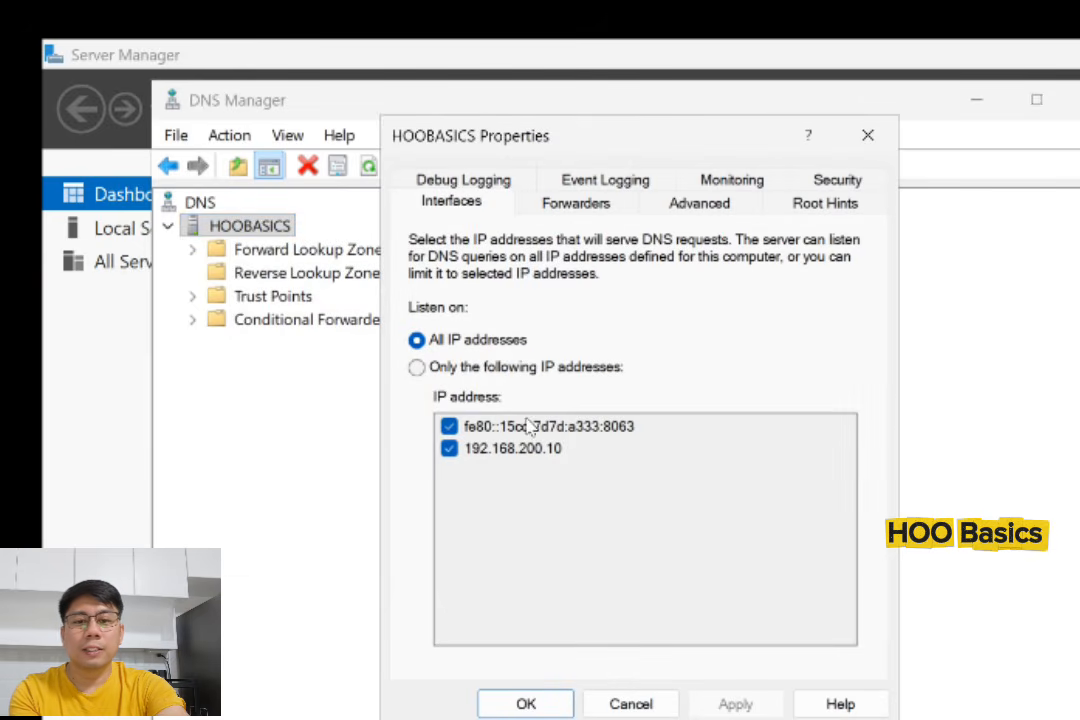
click(590, 212)
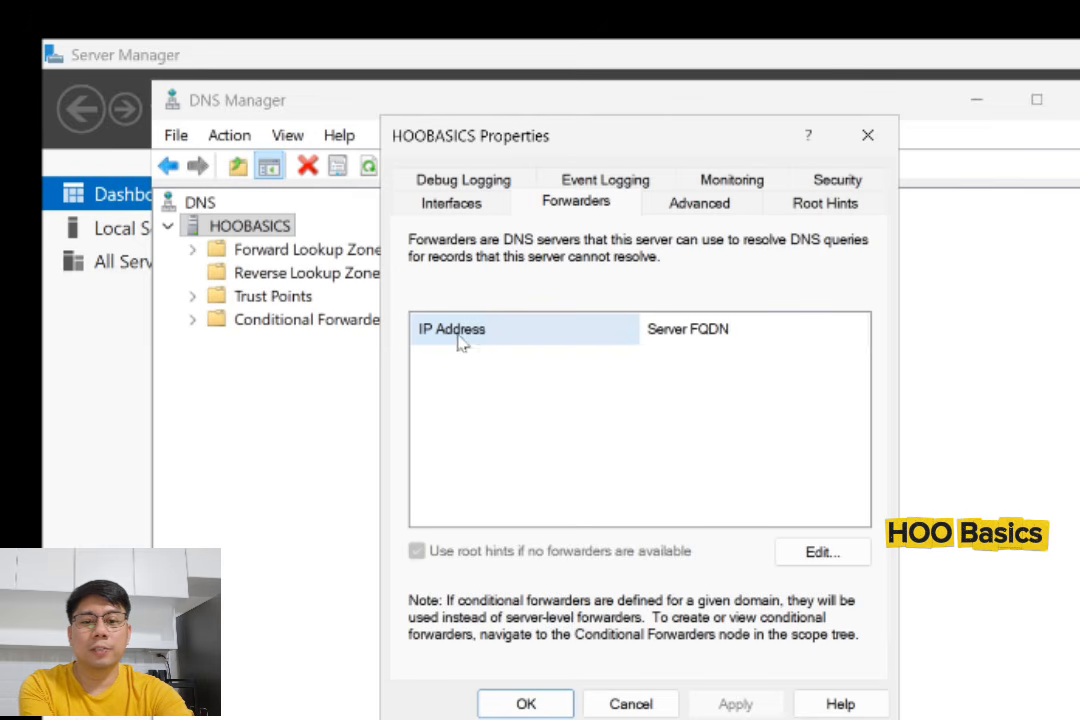
Edit the DNS server's forwarders and add 8.8.8.8 as a forwarding server.
click(823, 556)
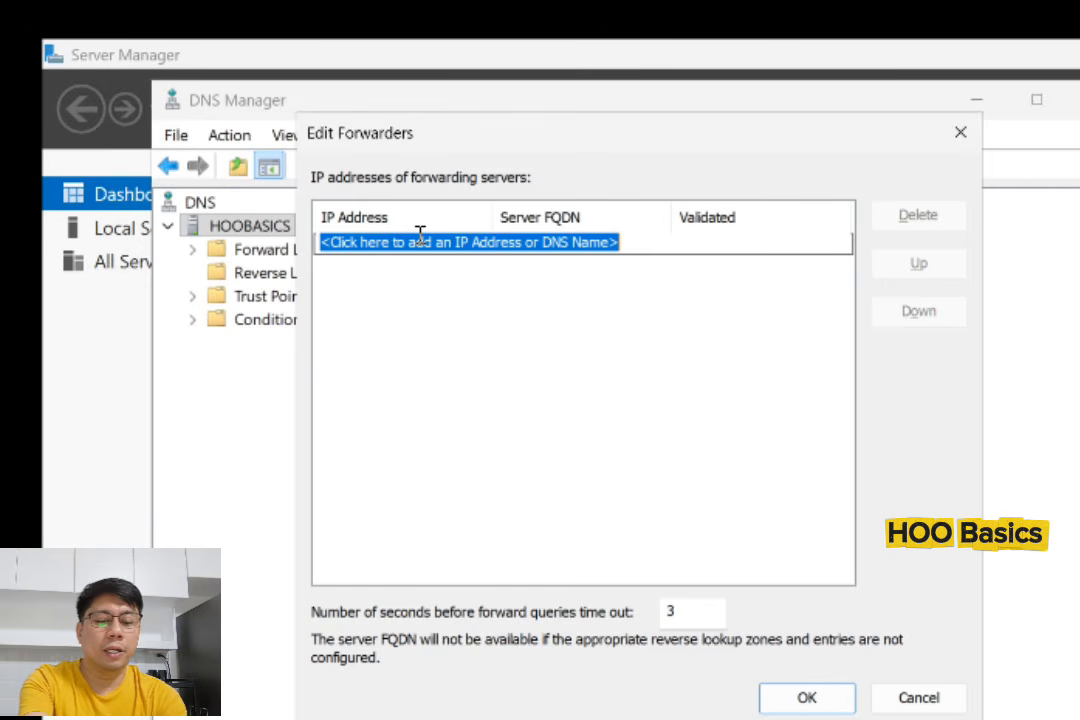
text(8)
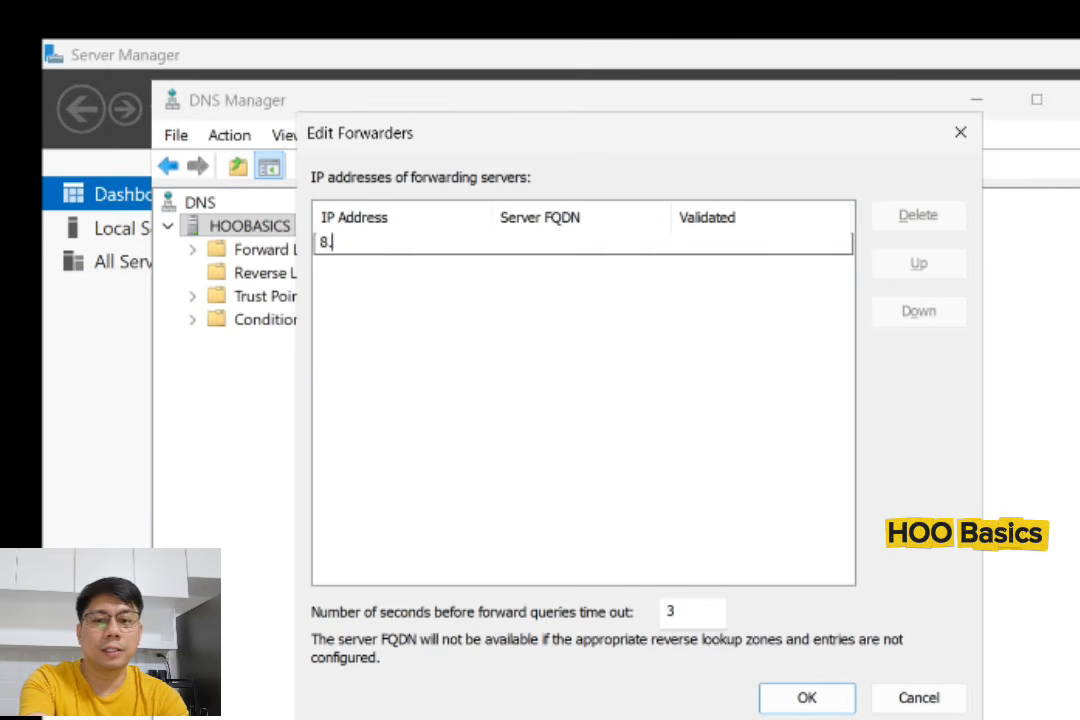
text(.8.8.8)
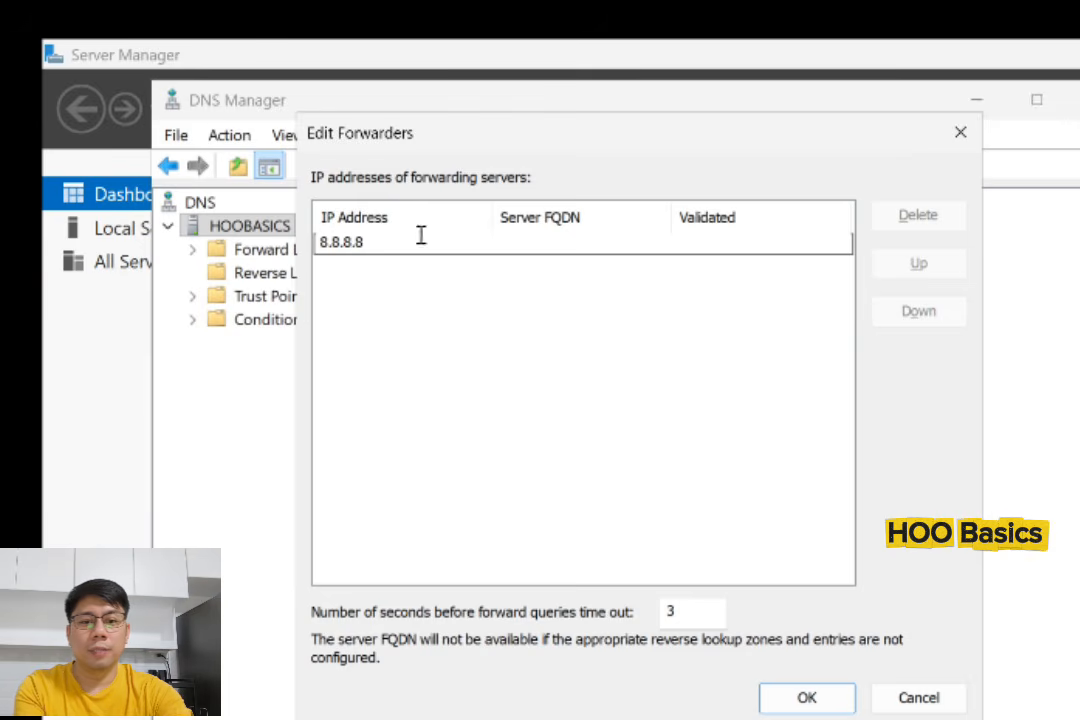
key(Return)
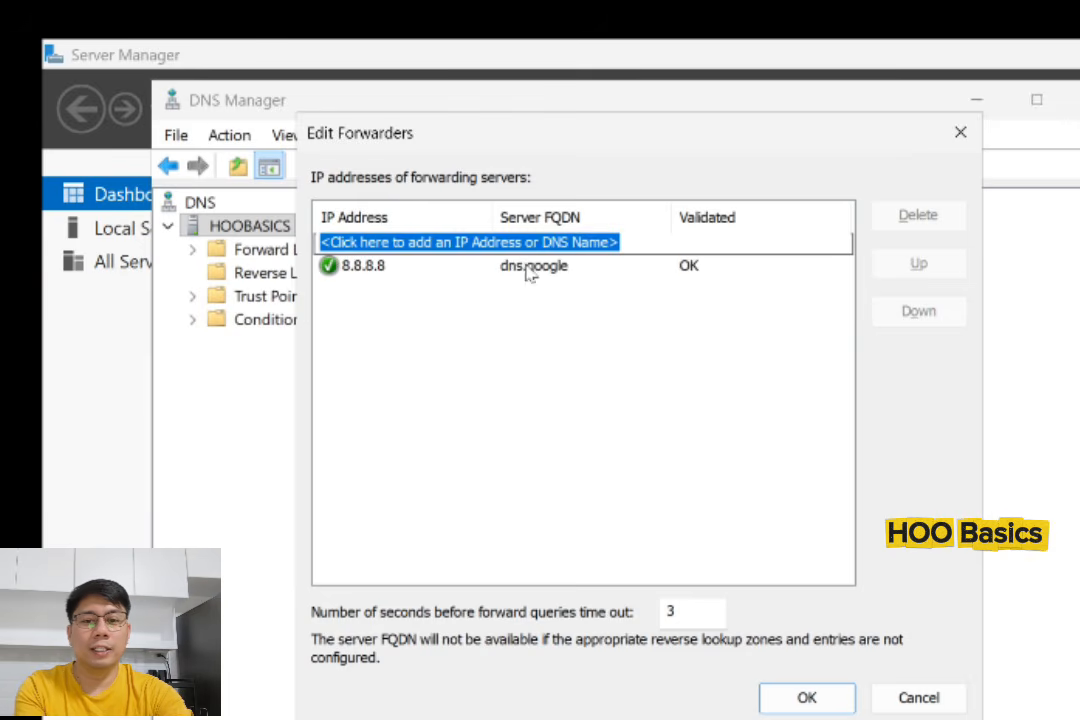
click(525, 266)
click(552, 323)
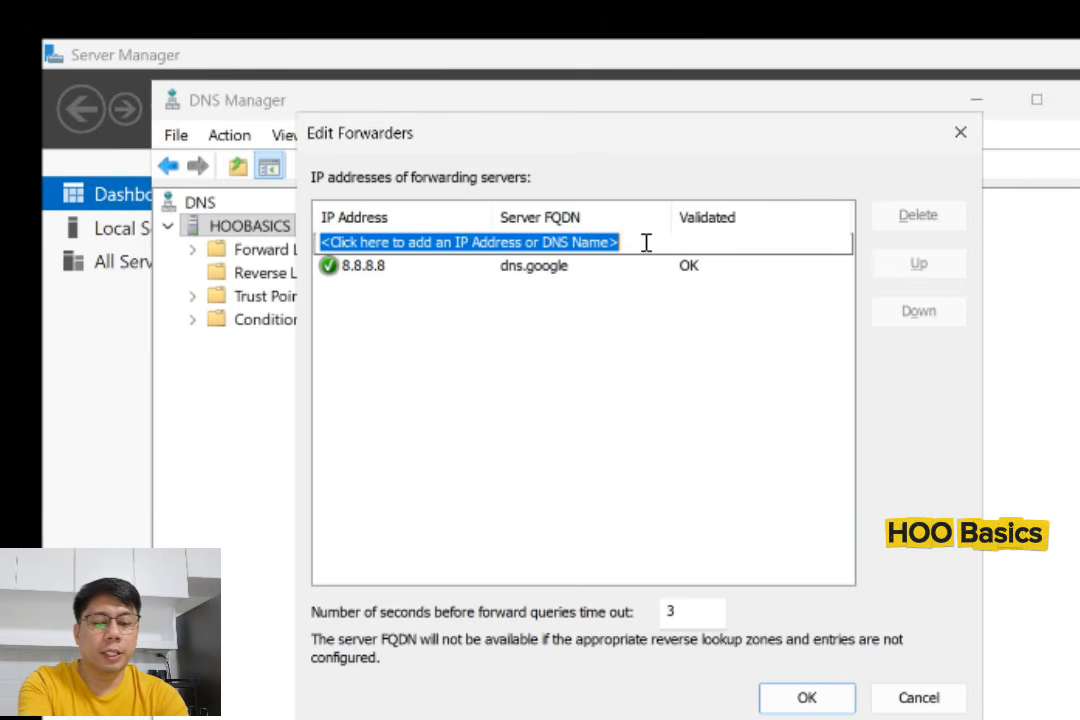
Add 8.8.4.4 as a second forwarding server, and apply the forwarder settings to the HOOBASICS DNS server.
text(8.8.4.4)
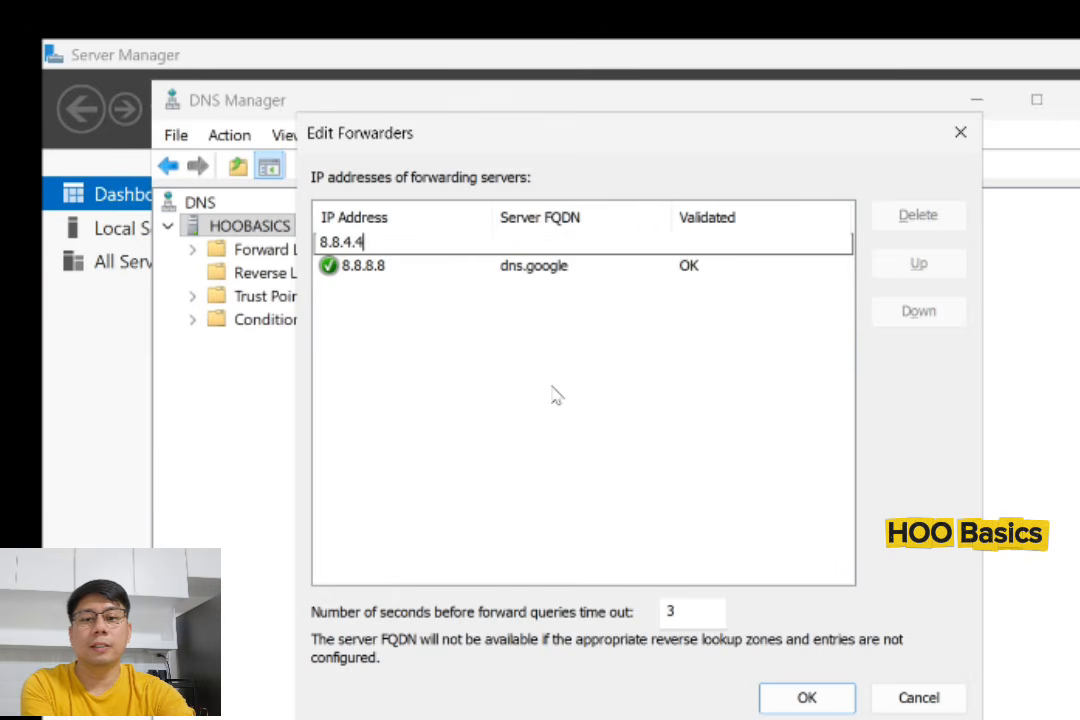
key(Return)
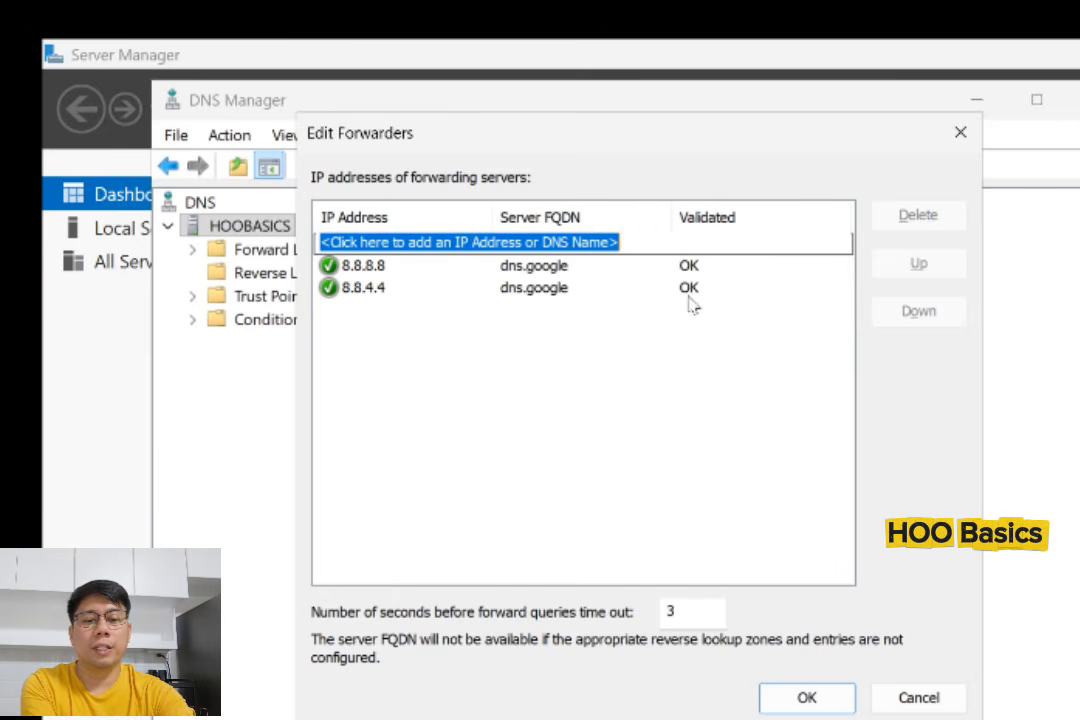
click(808, 700)
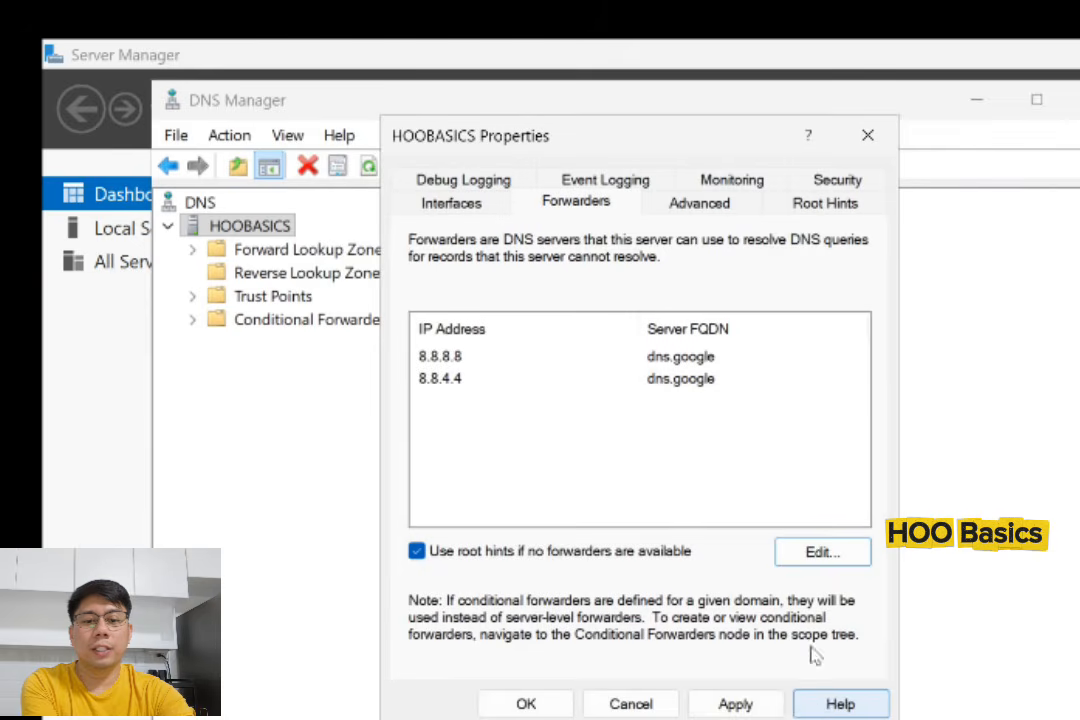
click(736, 704)
click(537, 704)
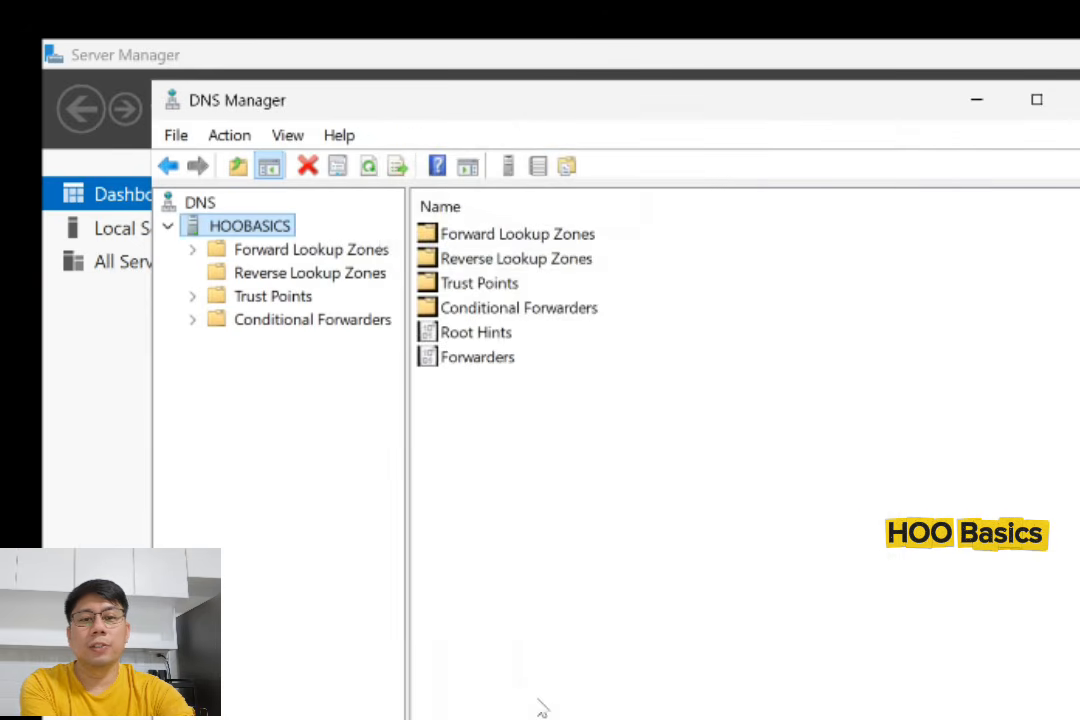
Close DNS Manager and switch back to Active Directory Users and Computers.
drag(887, 108, 950, 116)
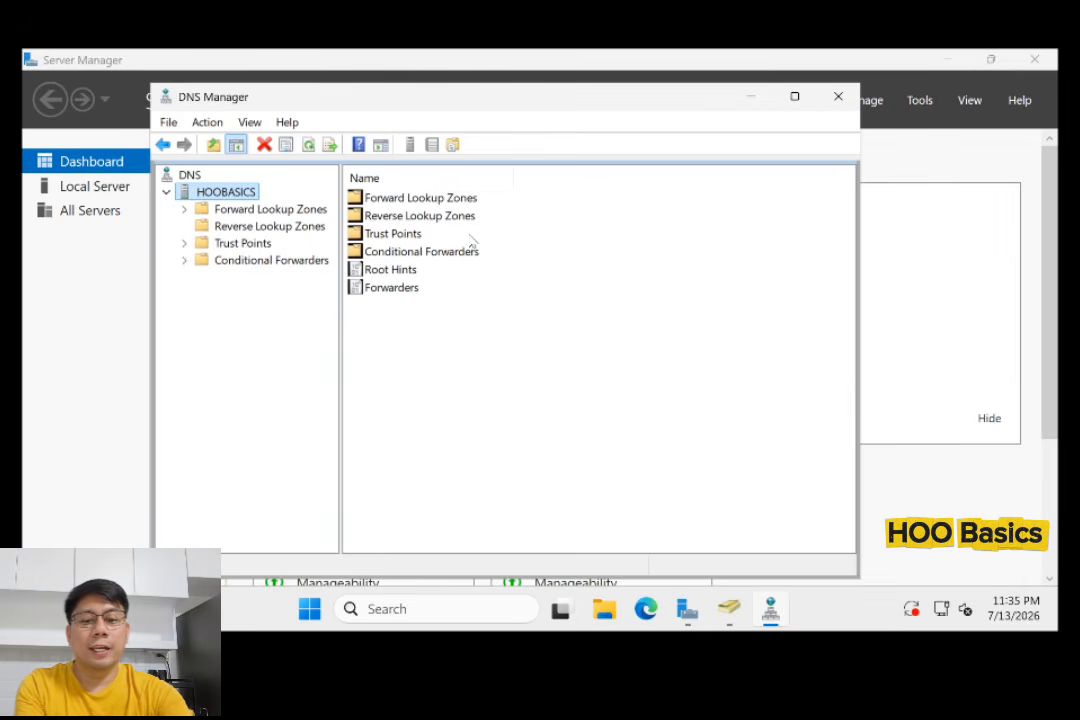
click(847, 93)
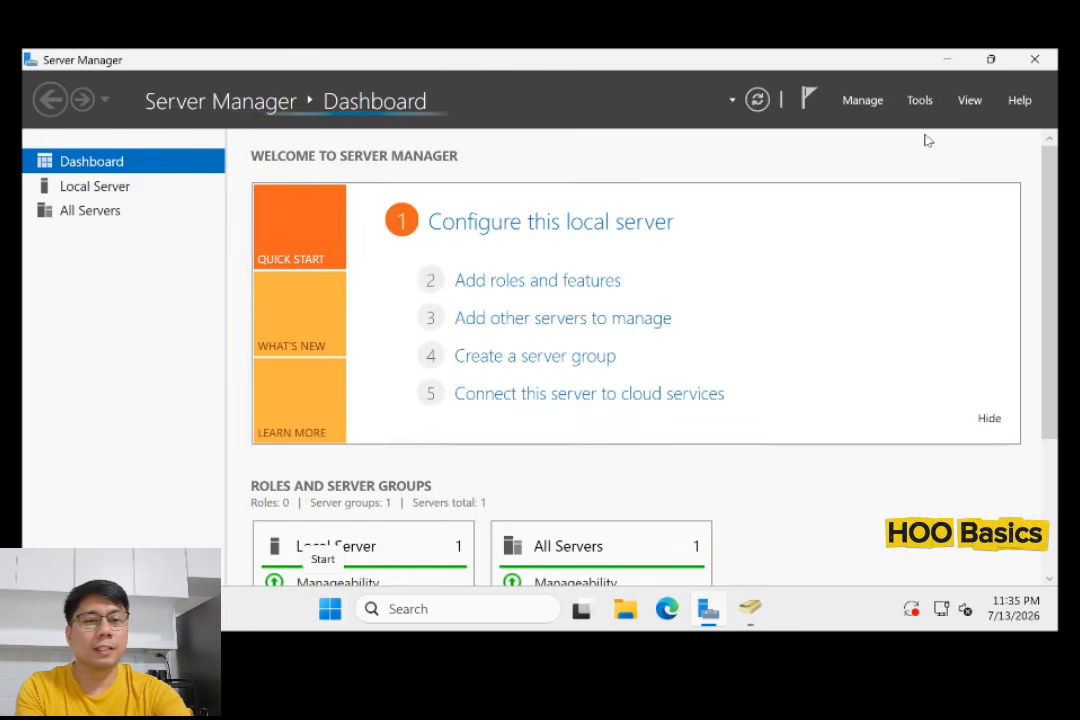
click(920, 100)
click(749, 617)
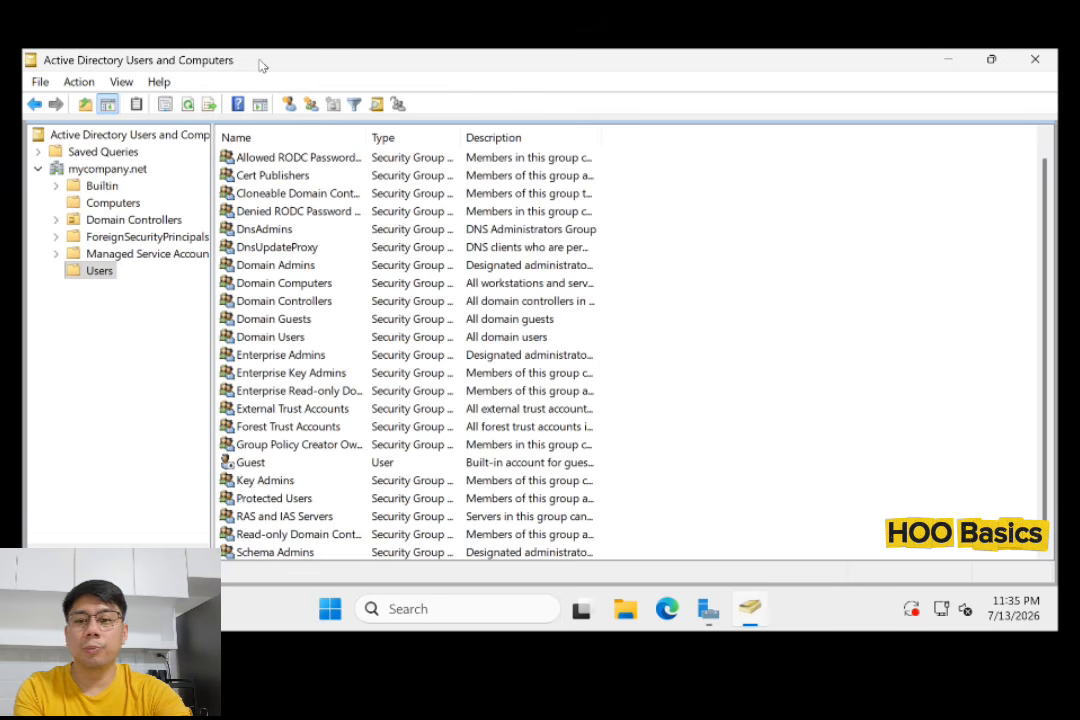
Look through the accounts and groups in the Users container and select the built-in Administrator account.
click(108, 274)
scroll(312, 348, down, 1)
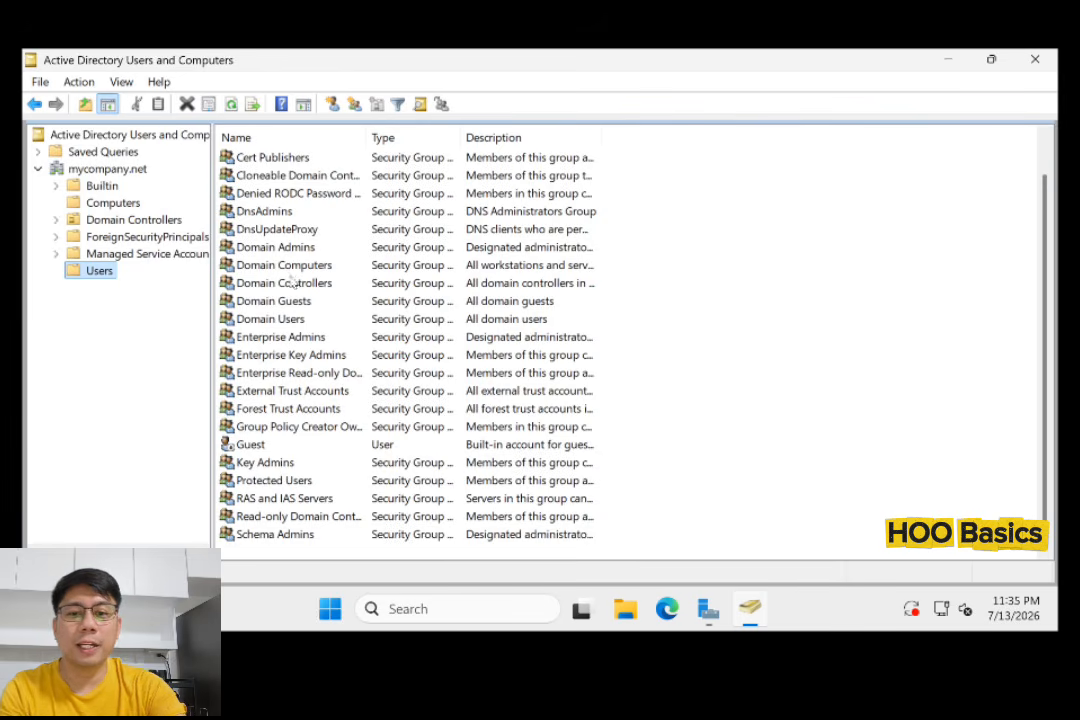
scroll(285, 273, up, 1)
click(272, 162)
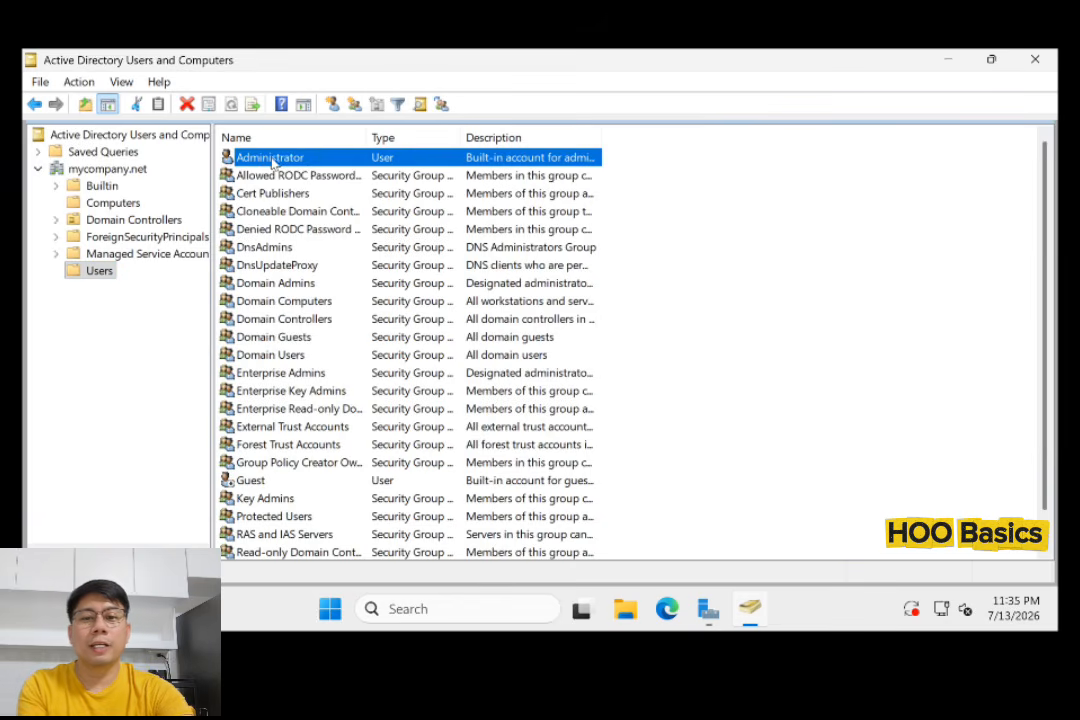